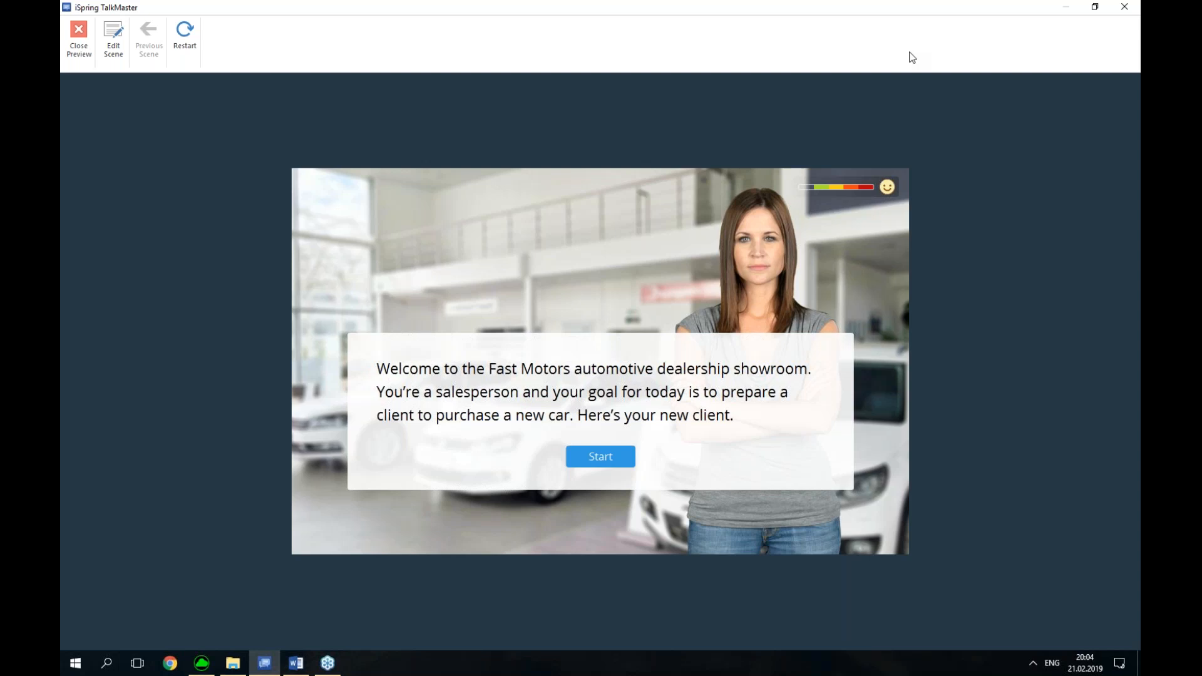
Play through the dealership dialogue preview by waiting a couple of minutes, introducing yourself fully and asking whether she is looking for a car, and close it
click(586, 456)
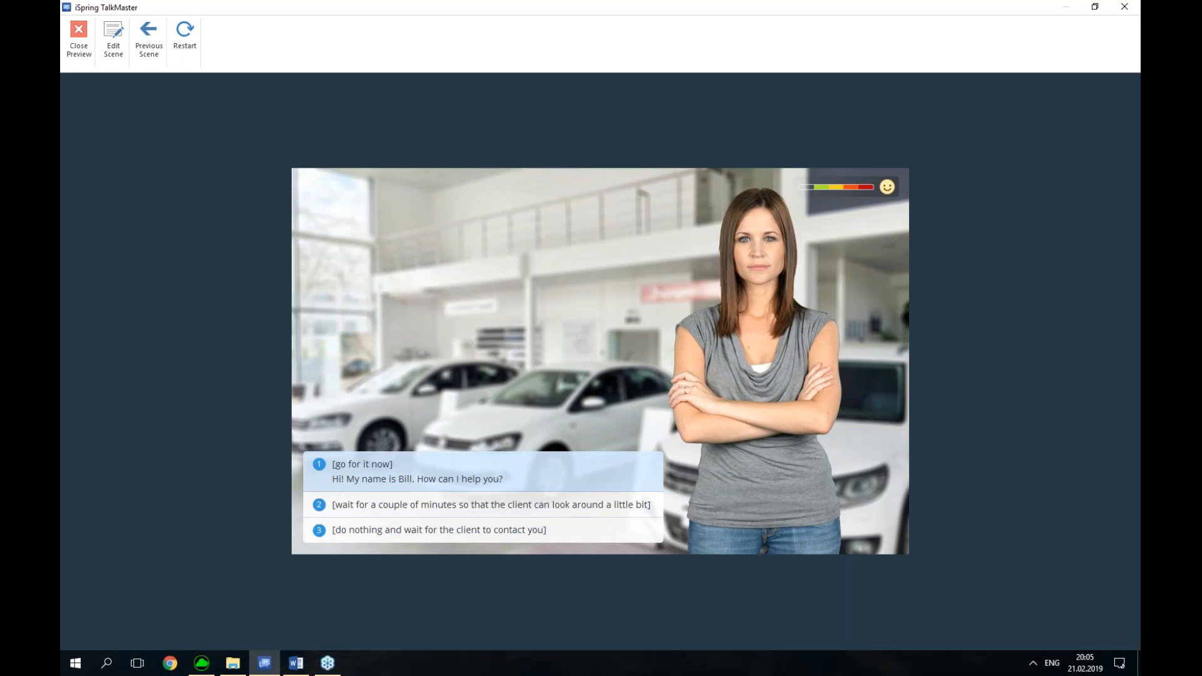
click(524, 504)
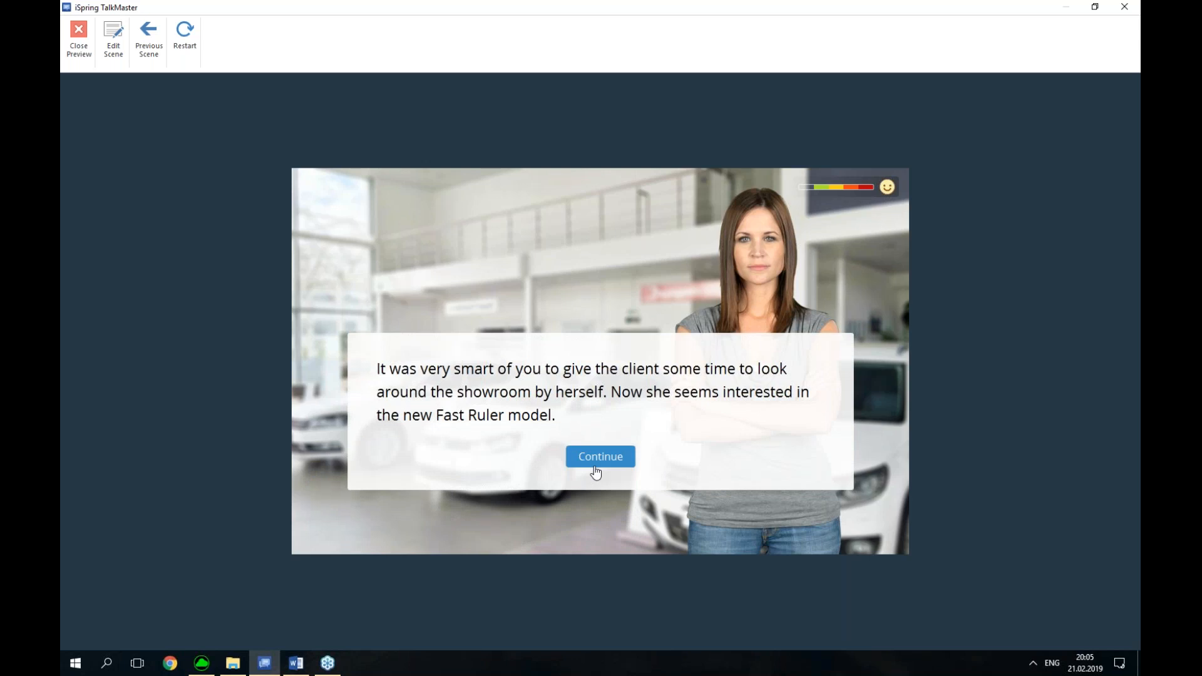
click(617, 459)
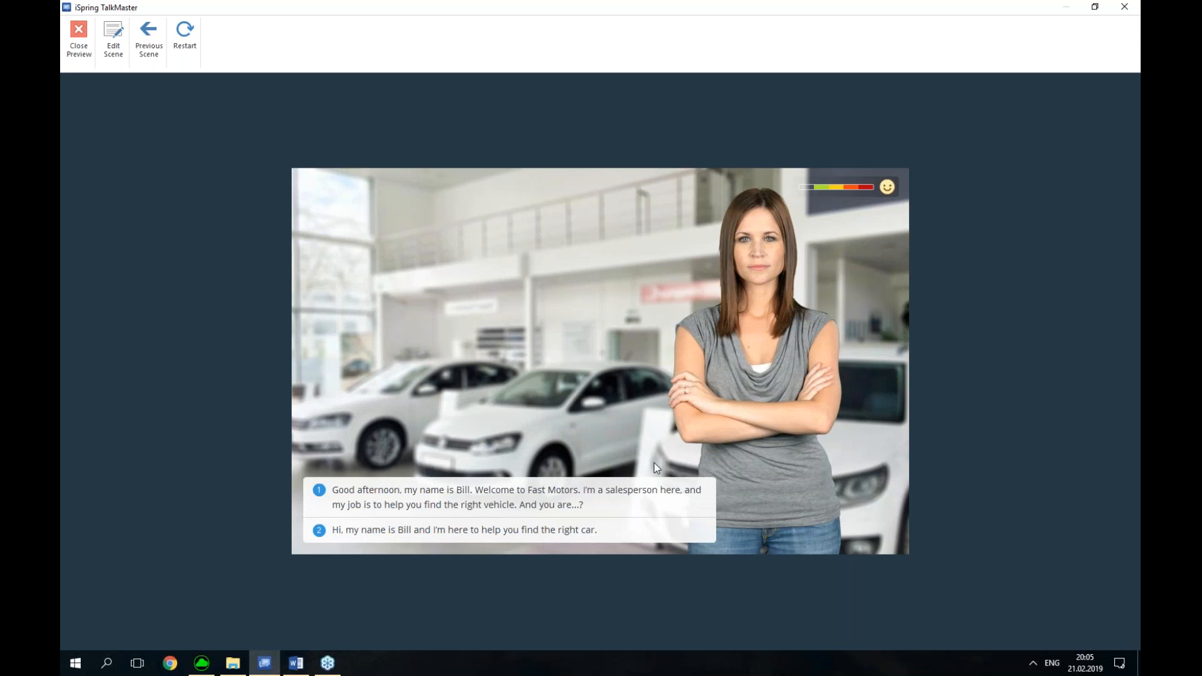
click(558, 499)
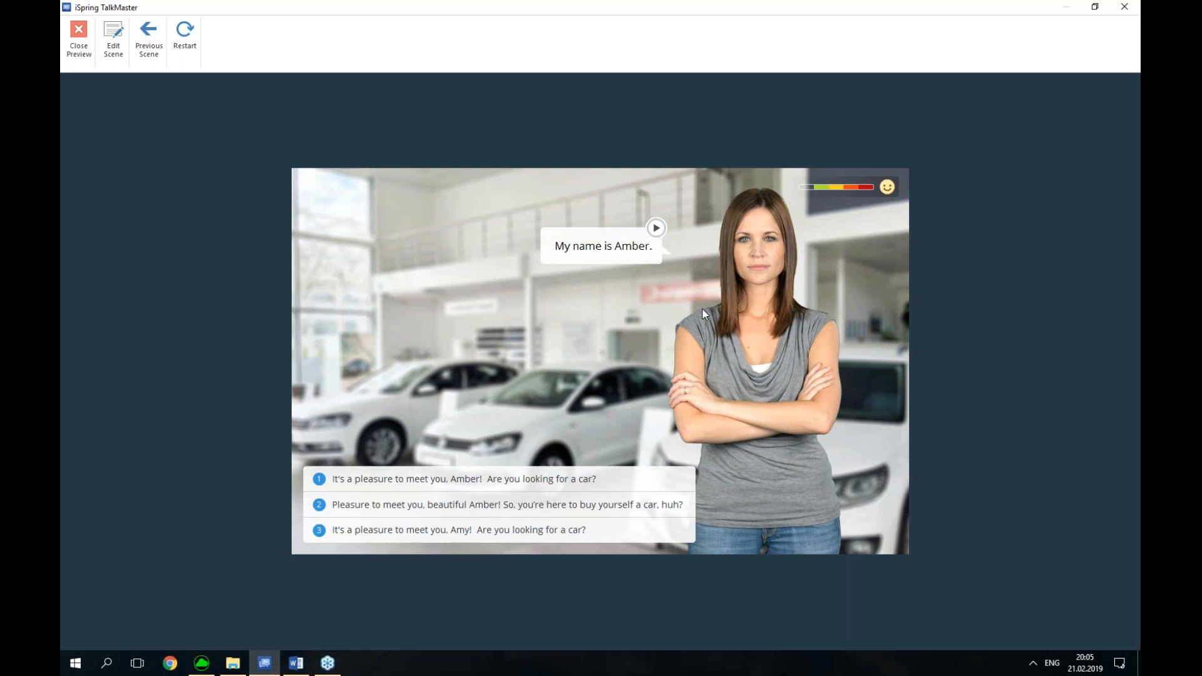
click(586, 484)
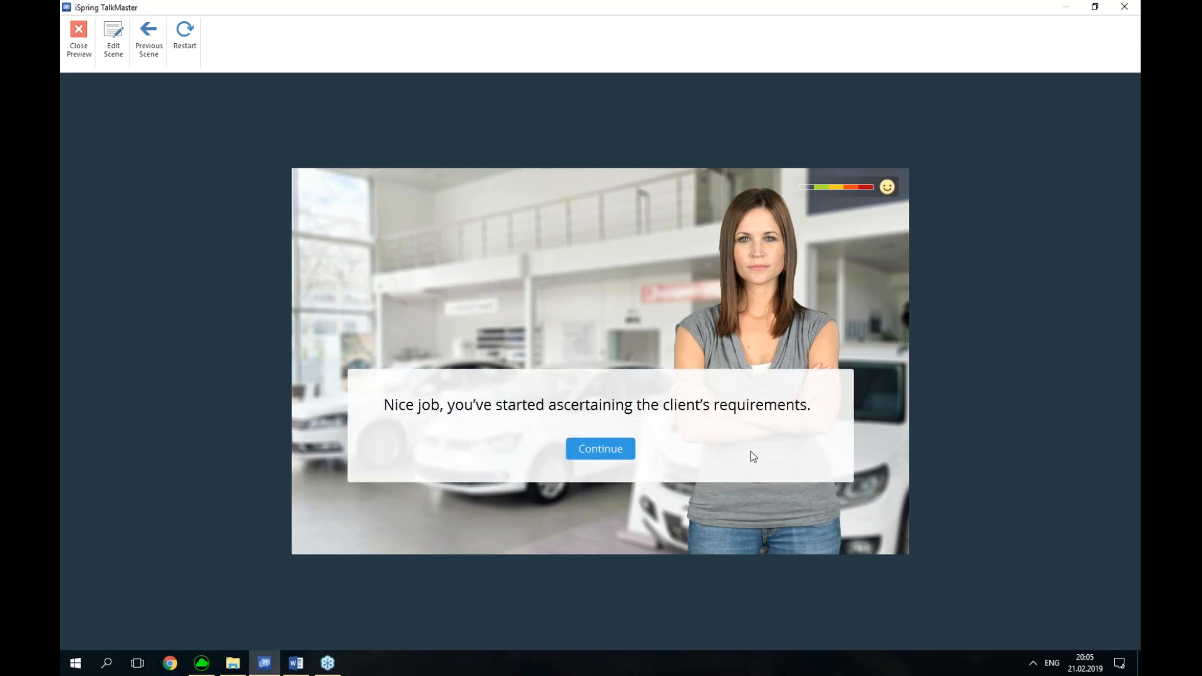
click(611, 459)
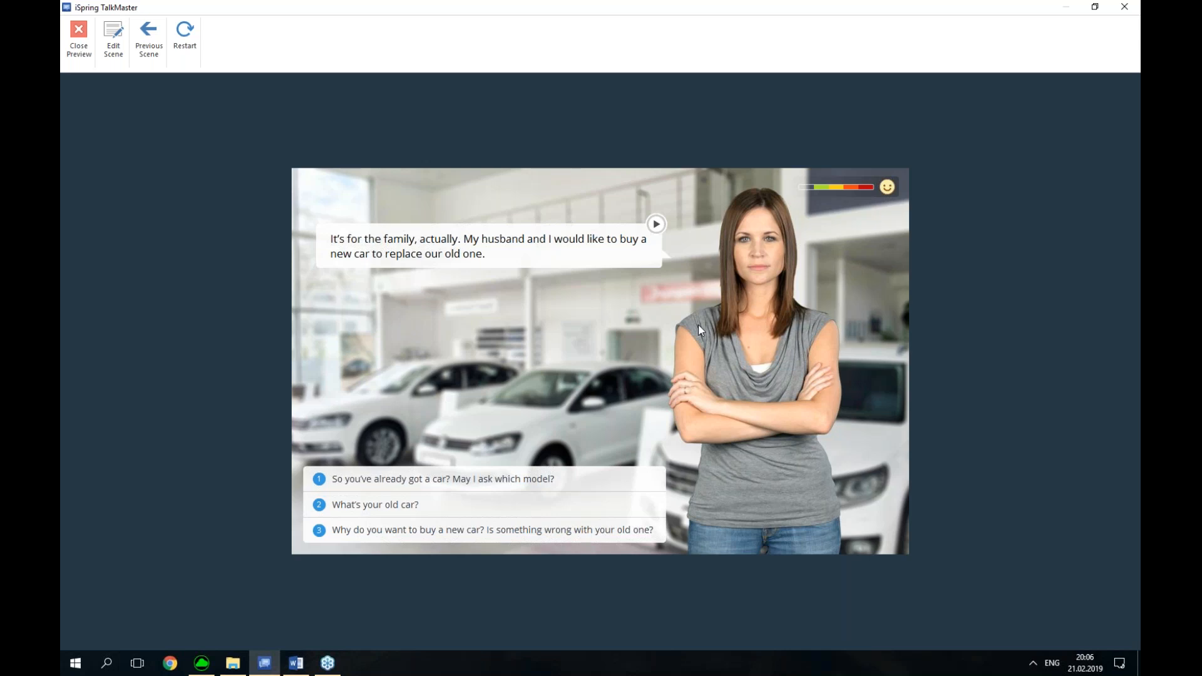
click(1124, 6)
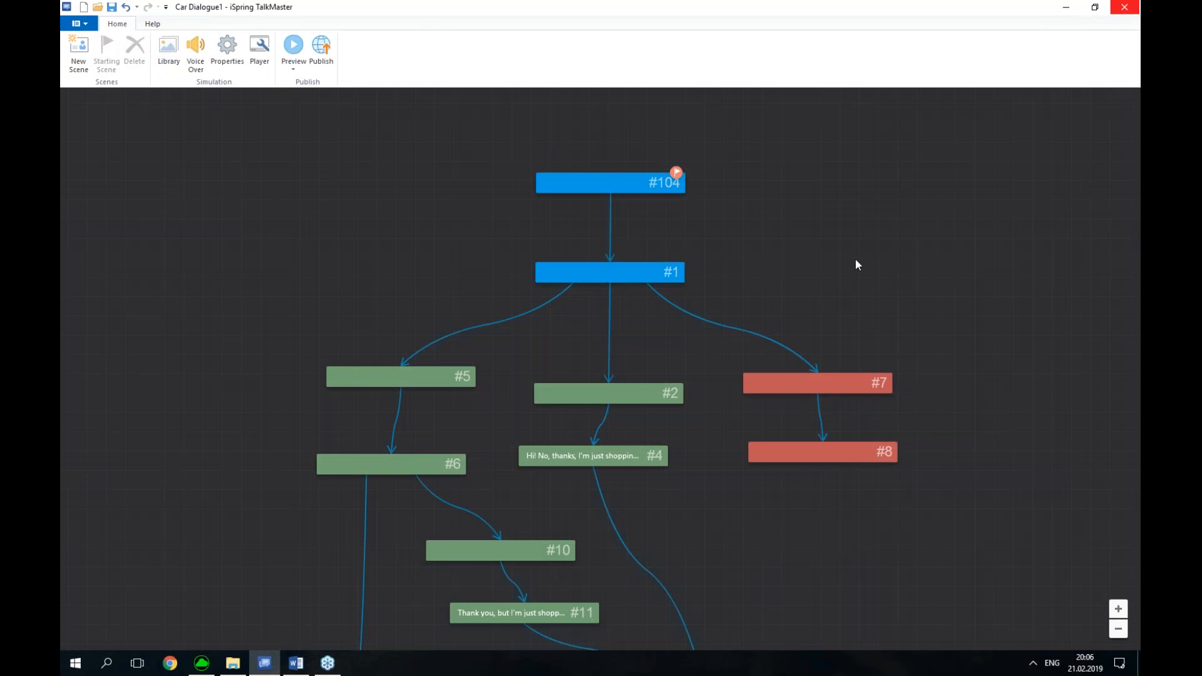
Review the Resource files folder and examine the scene texts, message markers and reply links in Script.doc in Word
click(233, 663)
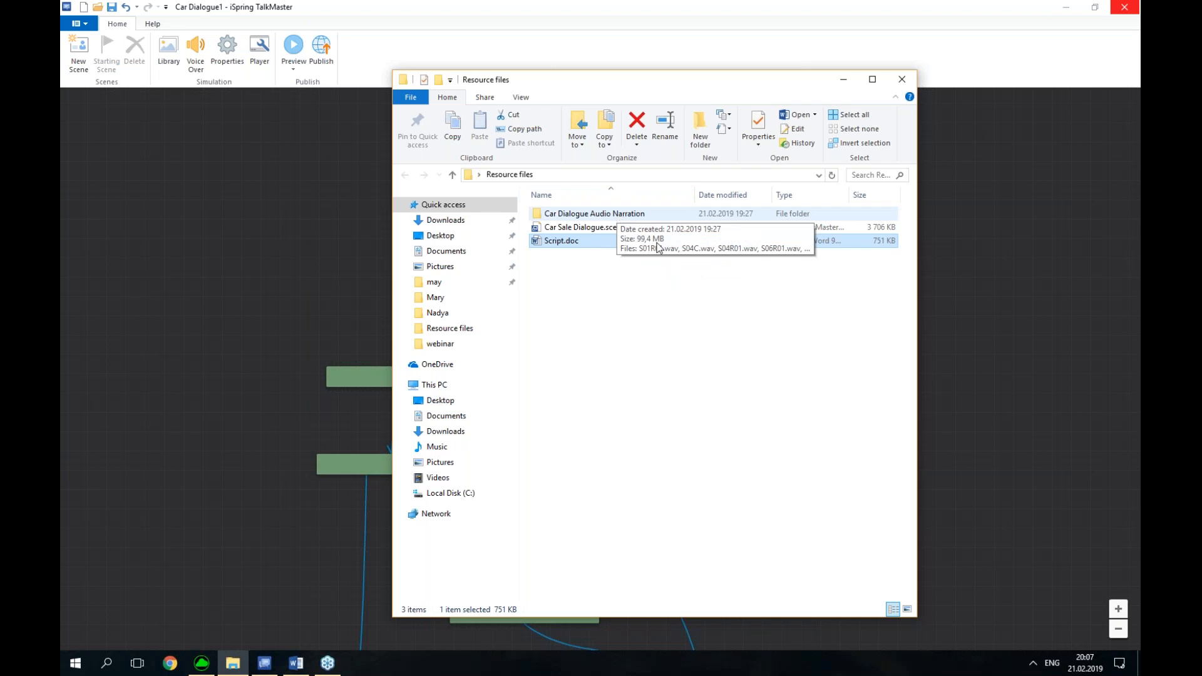
click(294, 673)
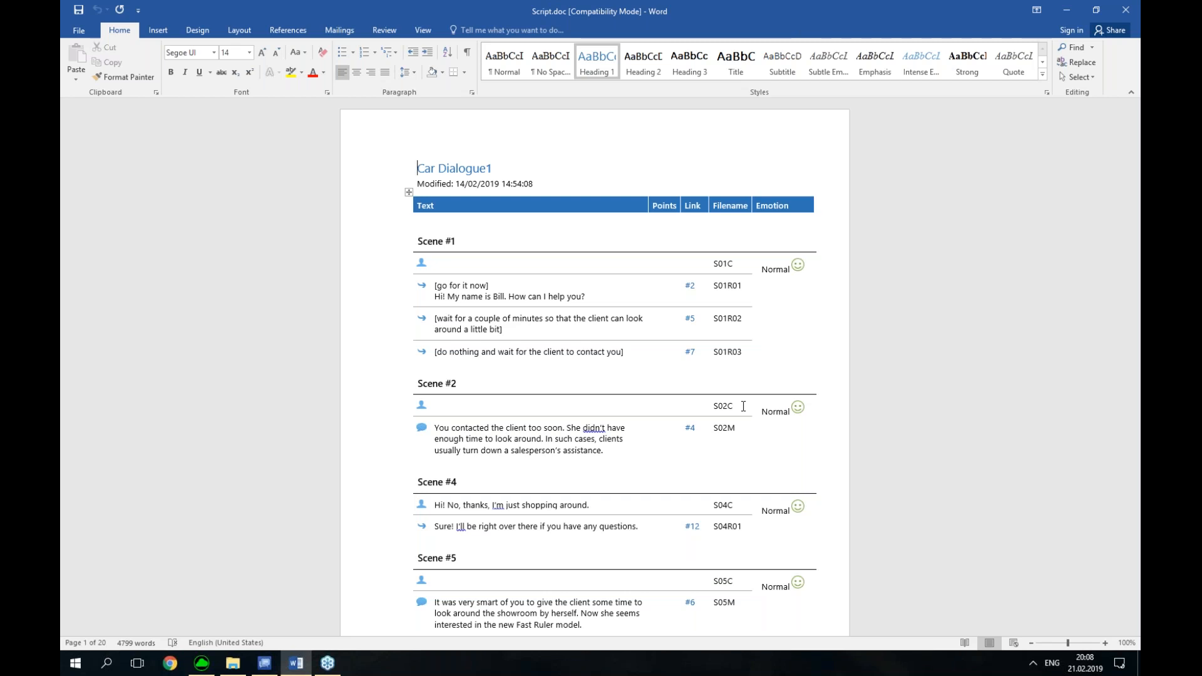
click(421, 265)
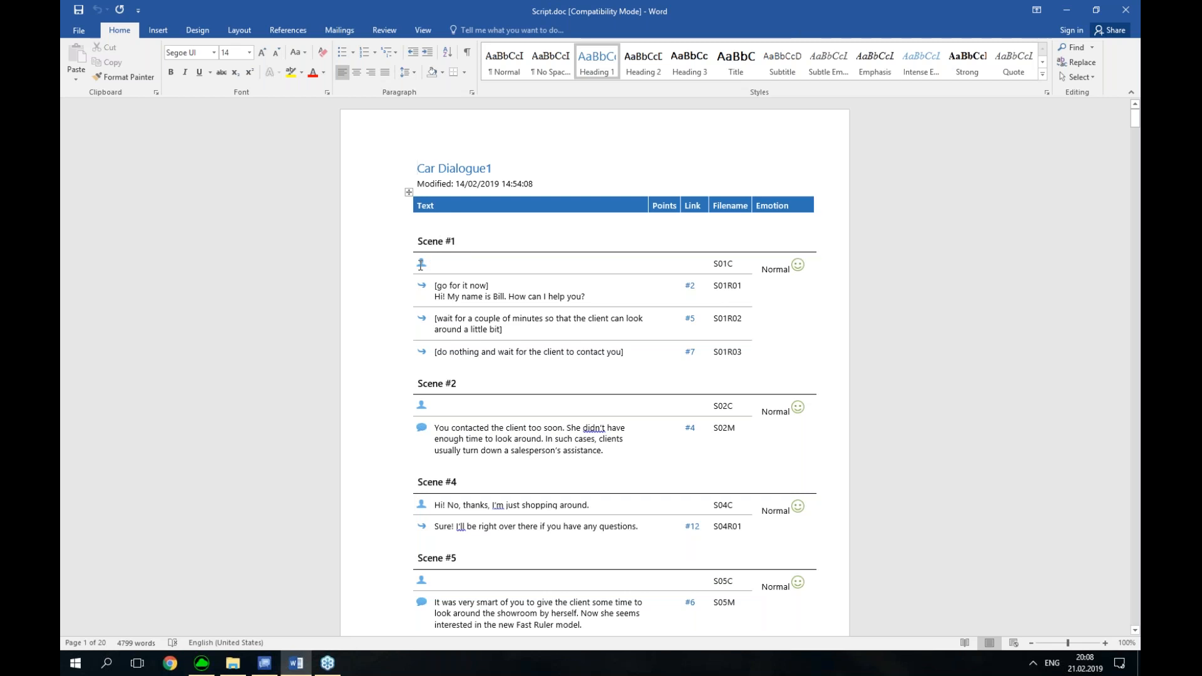
click(425, 429)
click(426, 345)
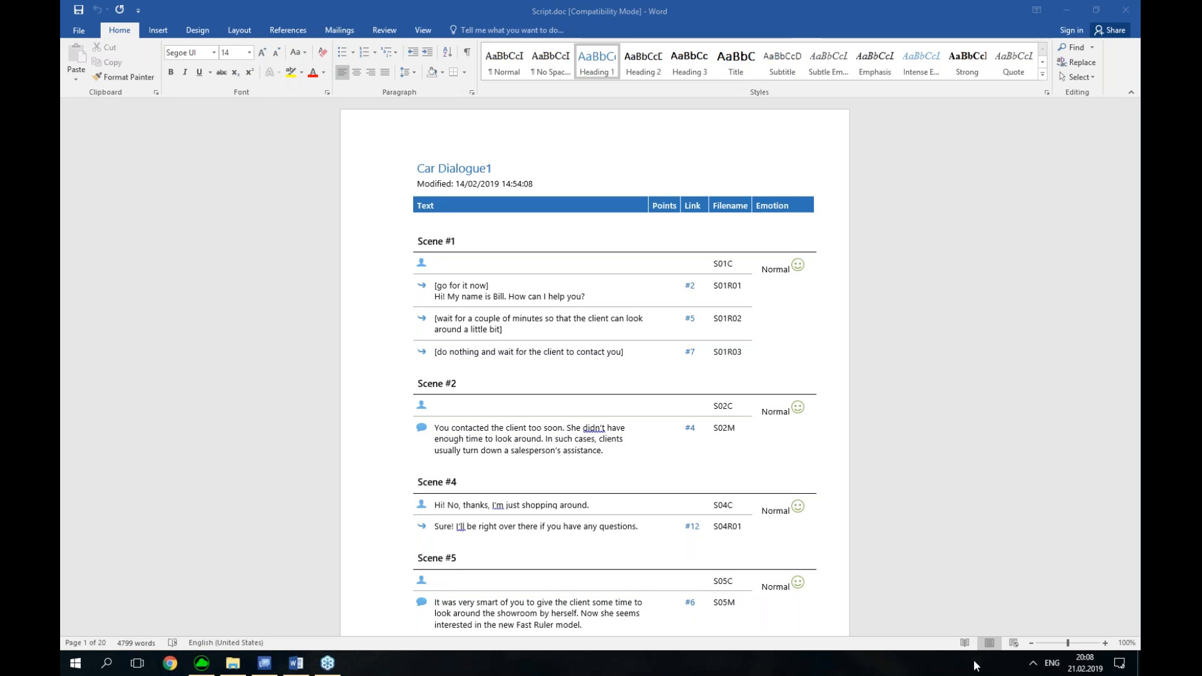
Launch iSpring TalkMaster 9 from the iSpring Suite 9 program group and maximize its window
click(74, 664)
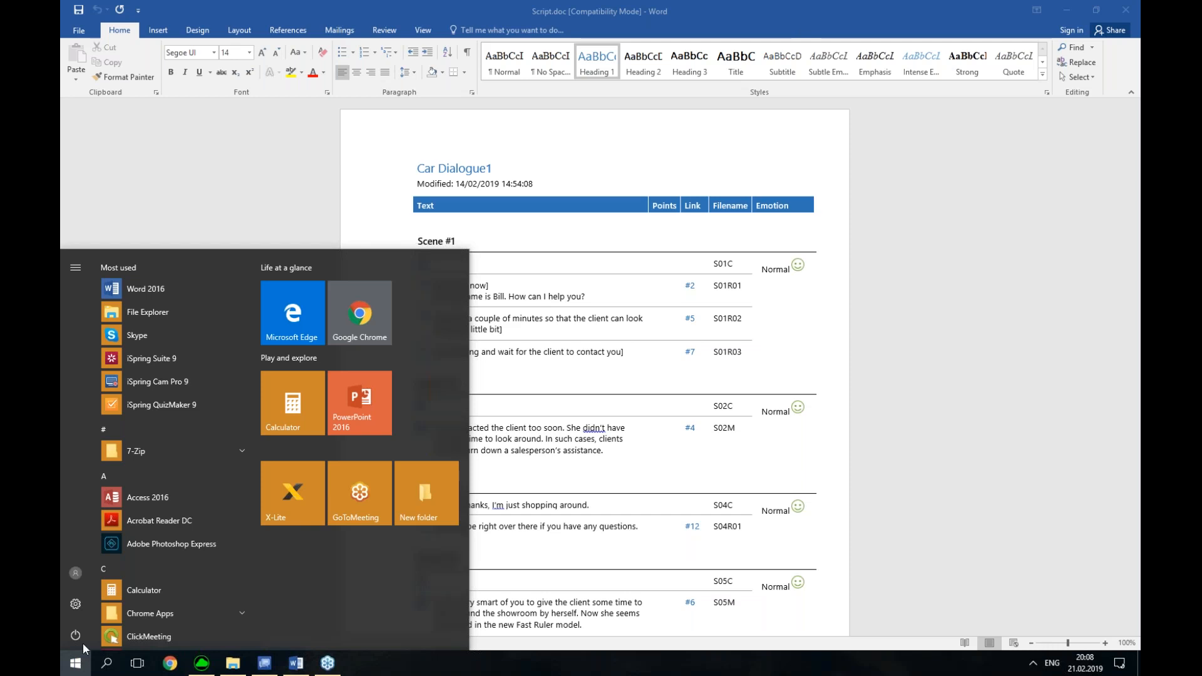
scroll(159, 516, down, 10)
scroll(170, 418, down, 2)
click(171, 437)
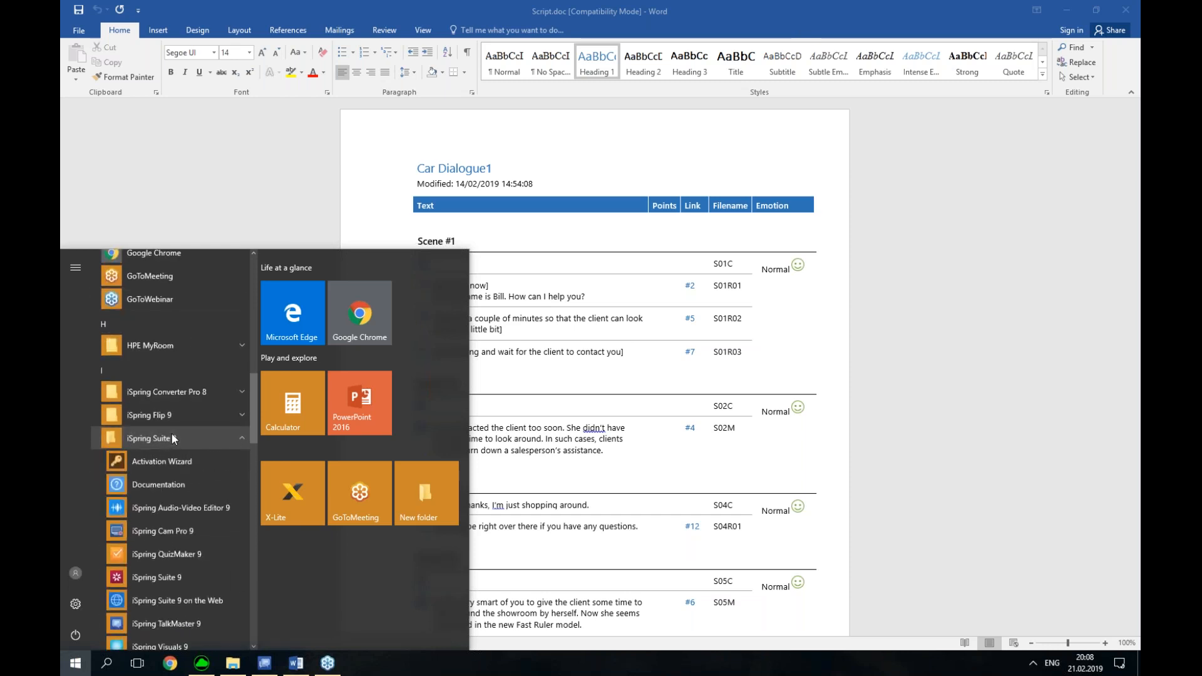
scroll(180, 442, down, 1)
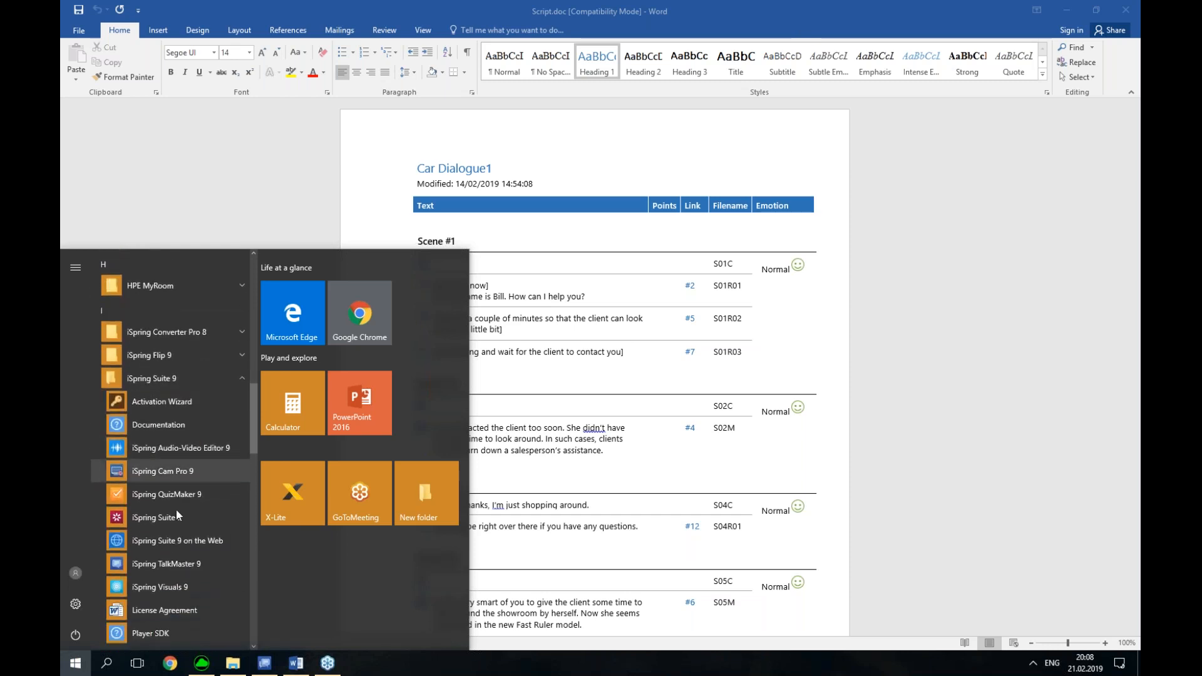
scroll(181, 561, down, 1)
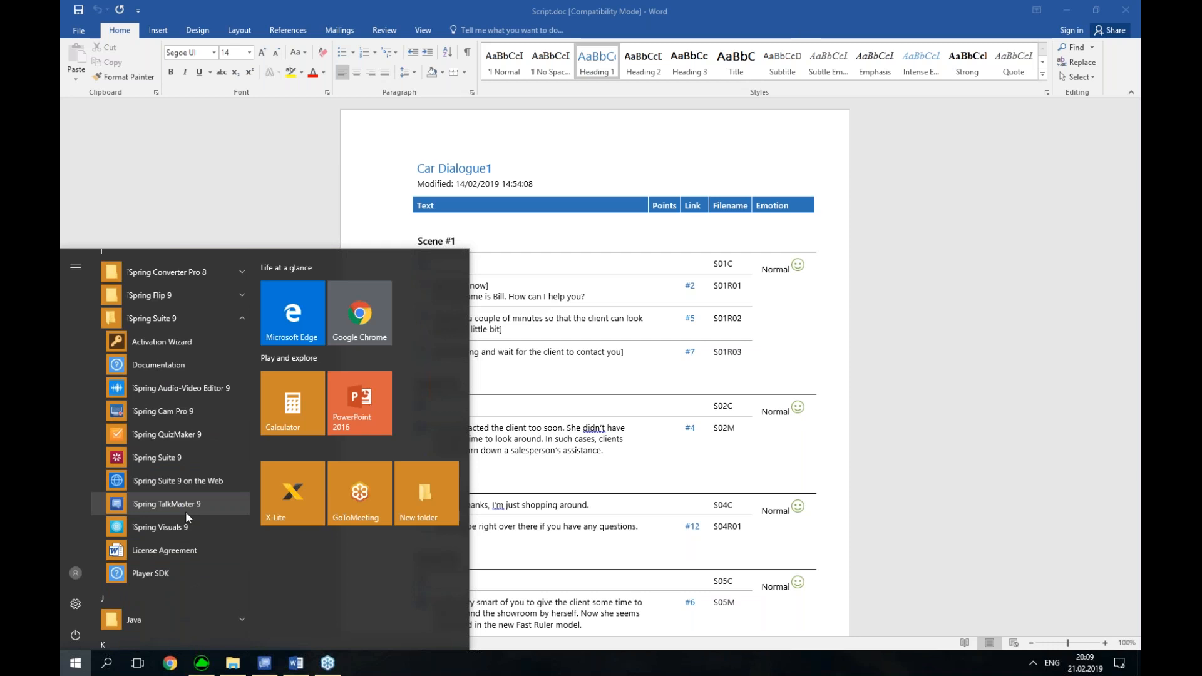
click(186, 511)
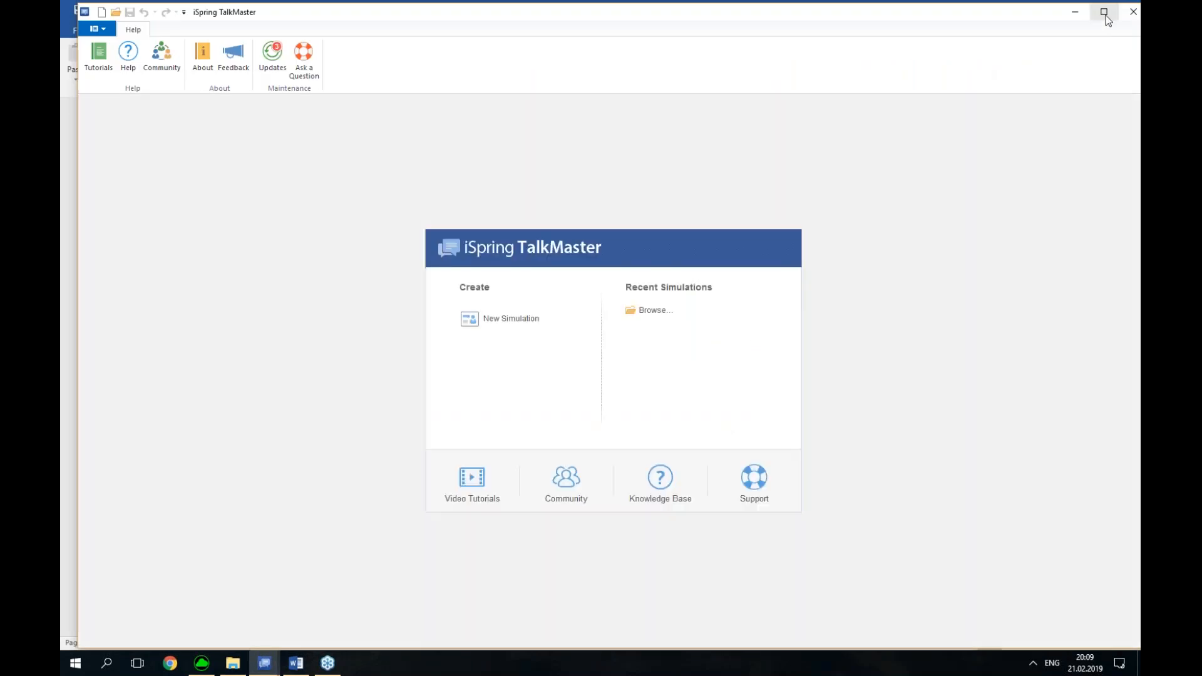
click(1104, 13)
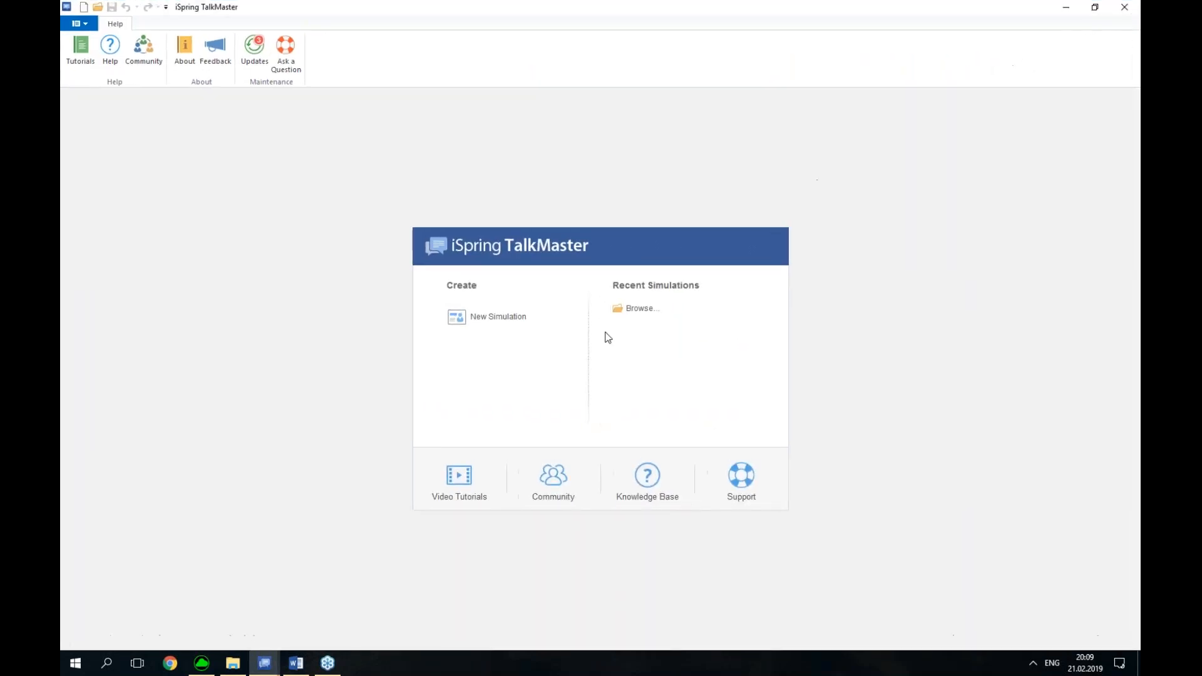
Create a new simulation and add its first scene
click(506, 321)
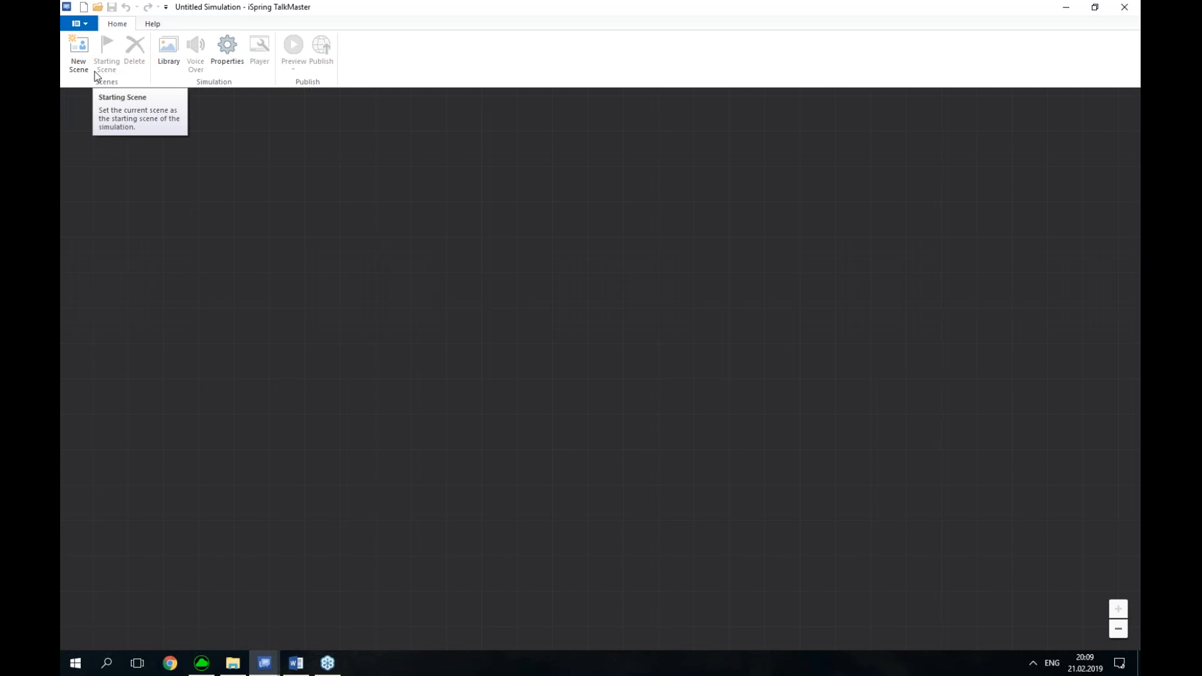
click(79, 58)
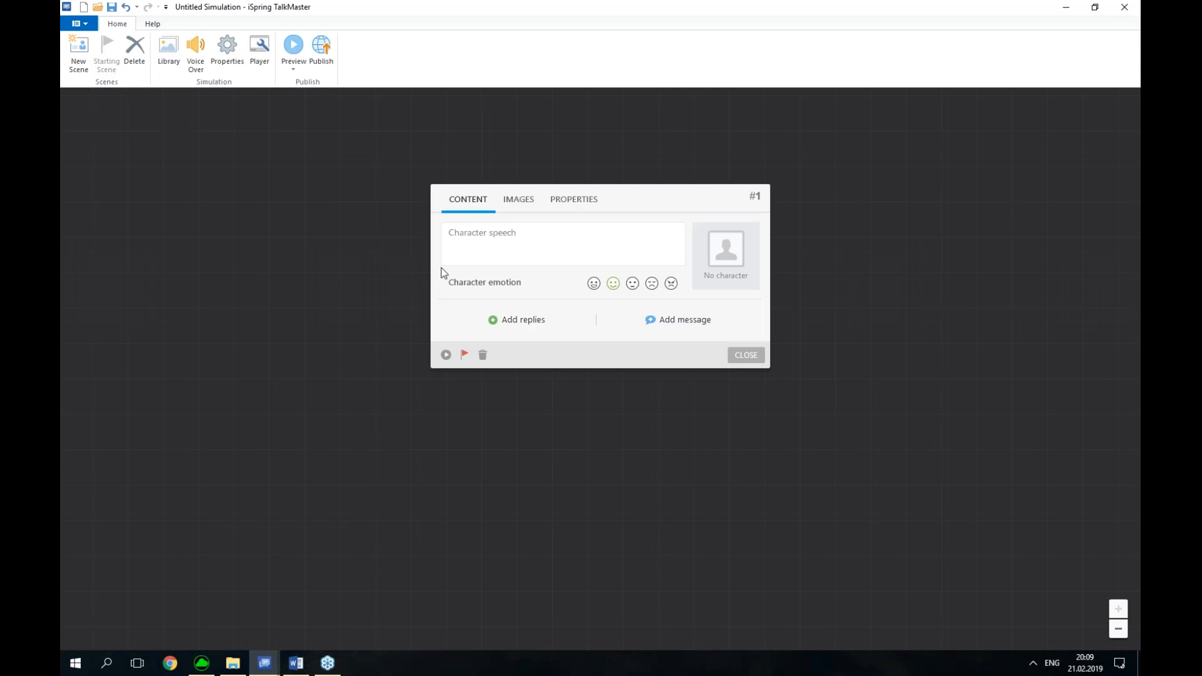
Examine the new scene's content, image and color settings, including the available background pictures
click(457, 201)
click(577, 203)
click(442, 361)
click(463, 357)
click(526, 204)
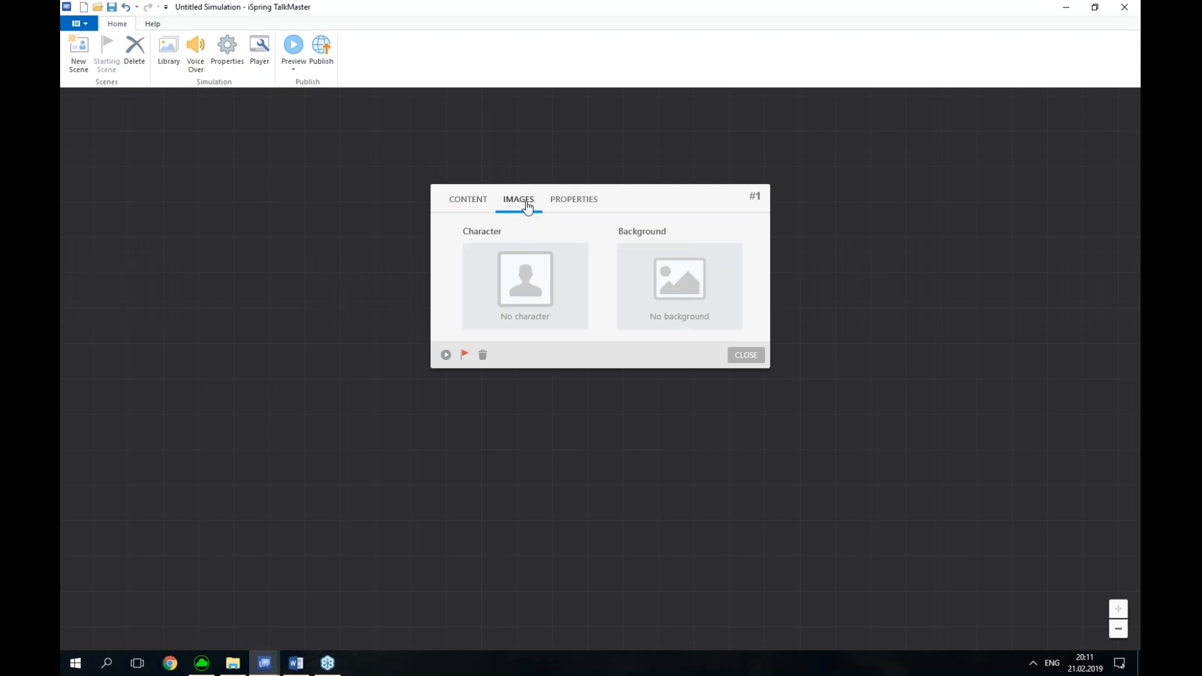
click(659, 280)
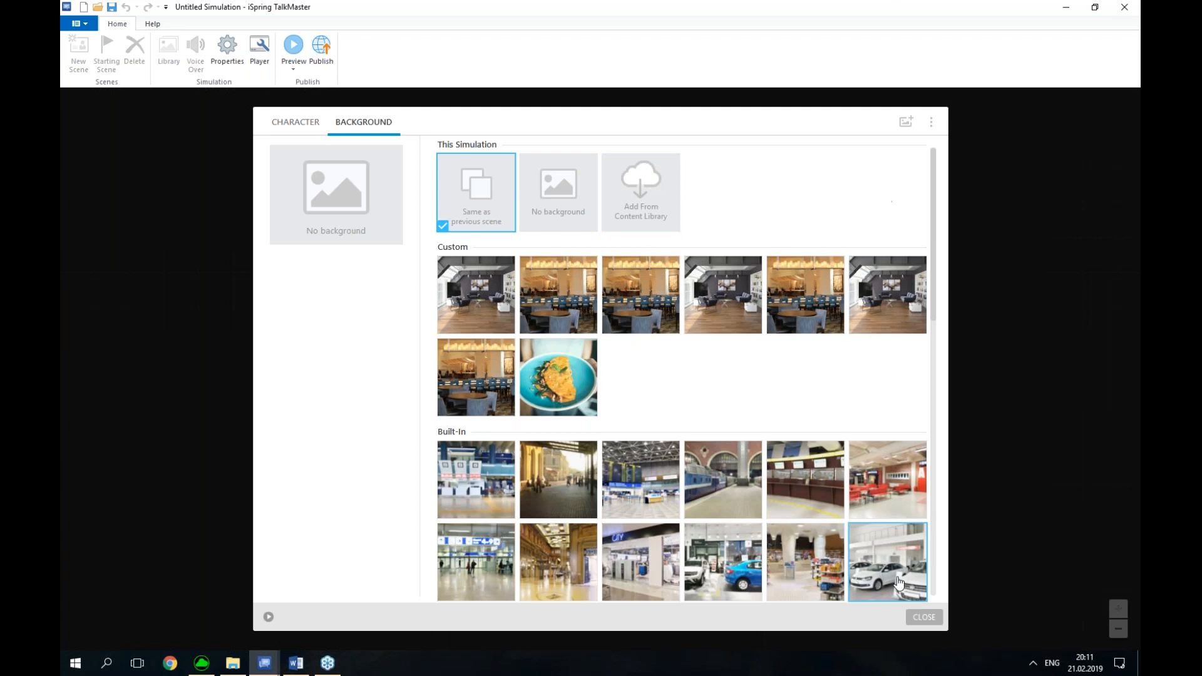
click(922, 618)
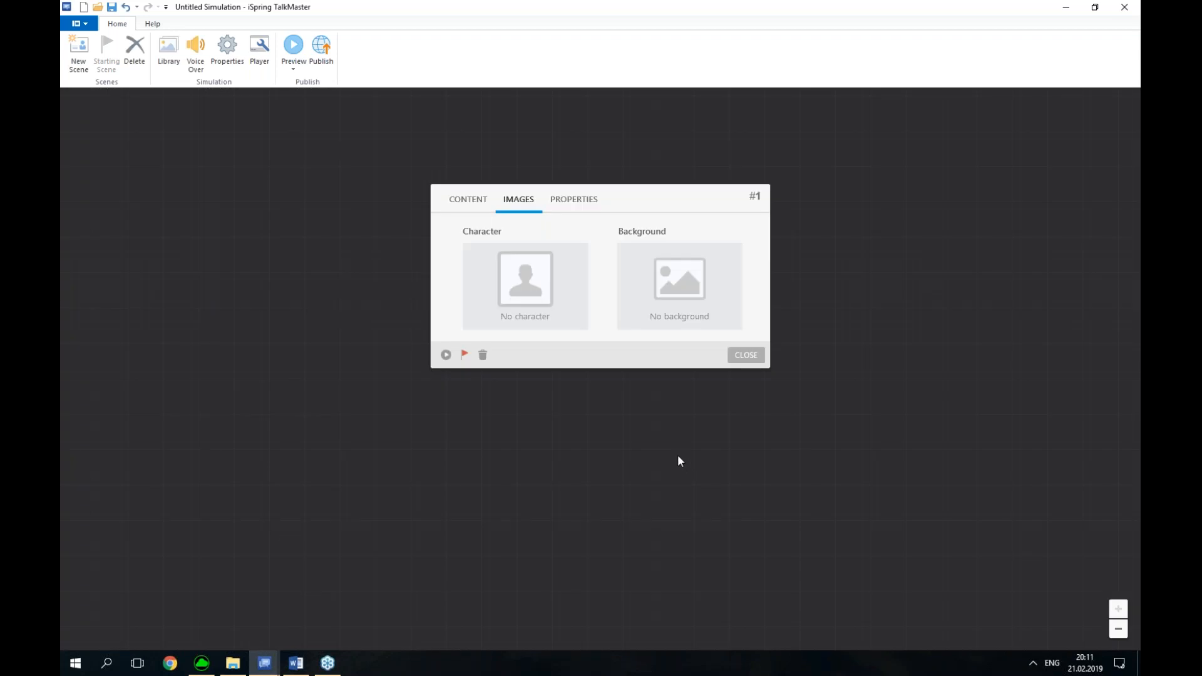
click(582, 205)
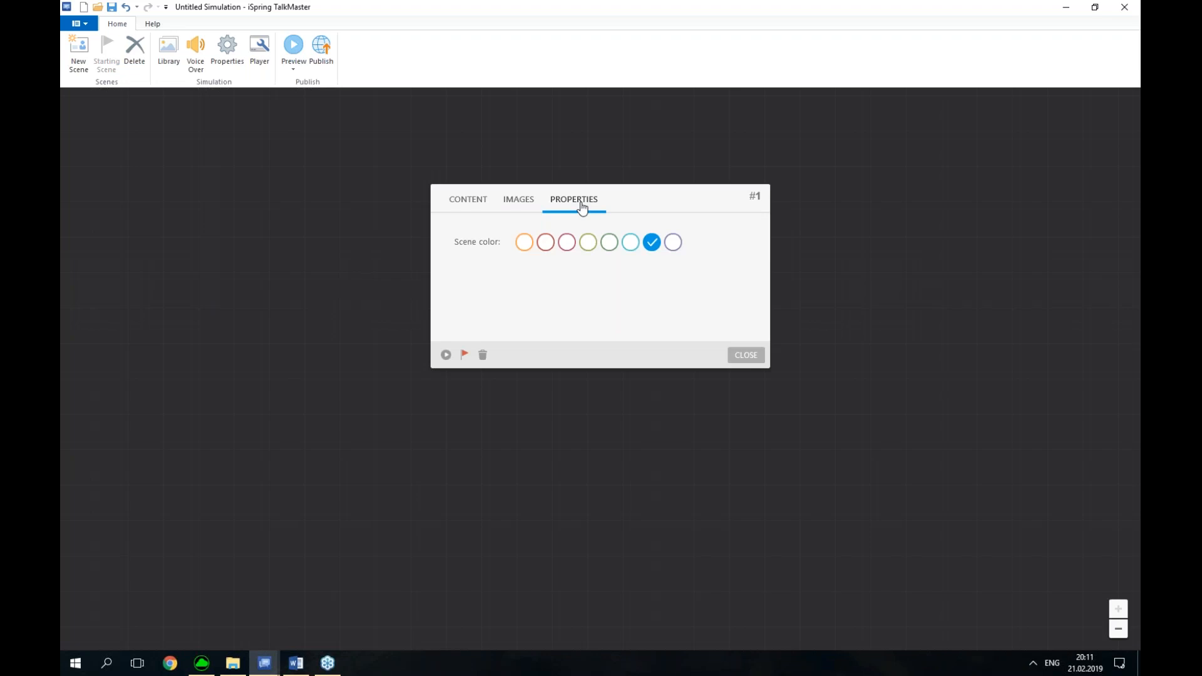
key(ctrl)
Set the scene's background to the built-in car showroom picture with white cars
click(513, 204)
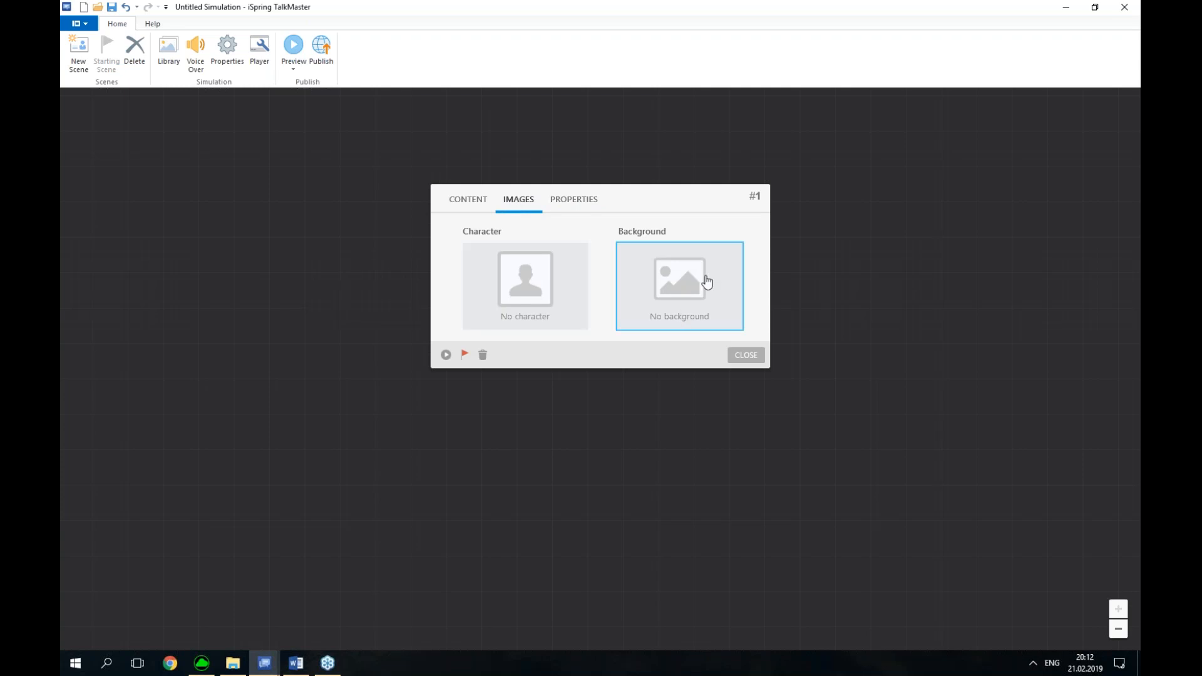
click(690, 303)
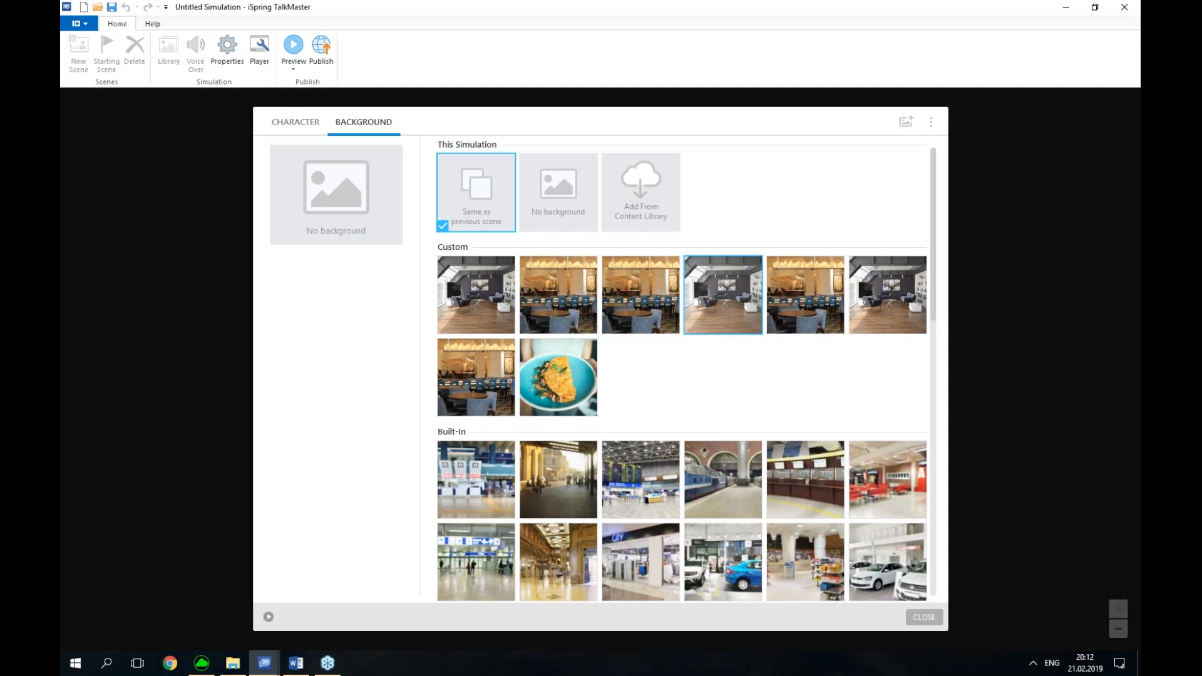
scroll(851, 351, down, 2)
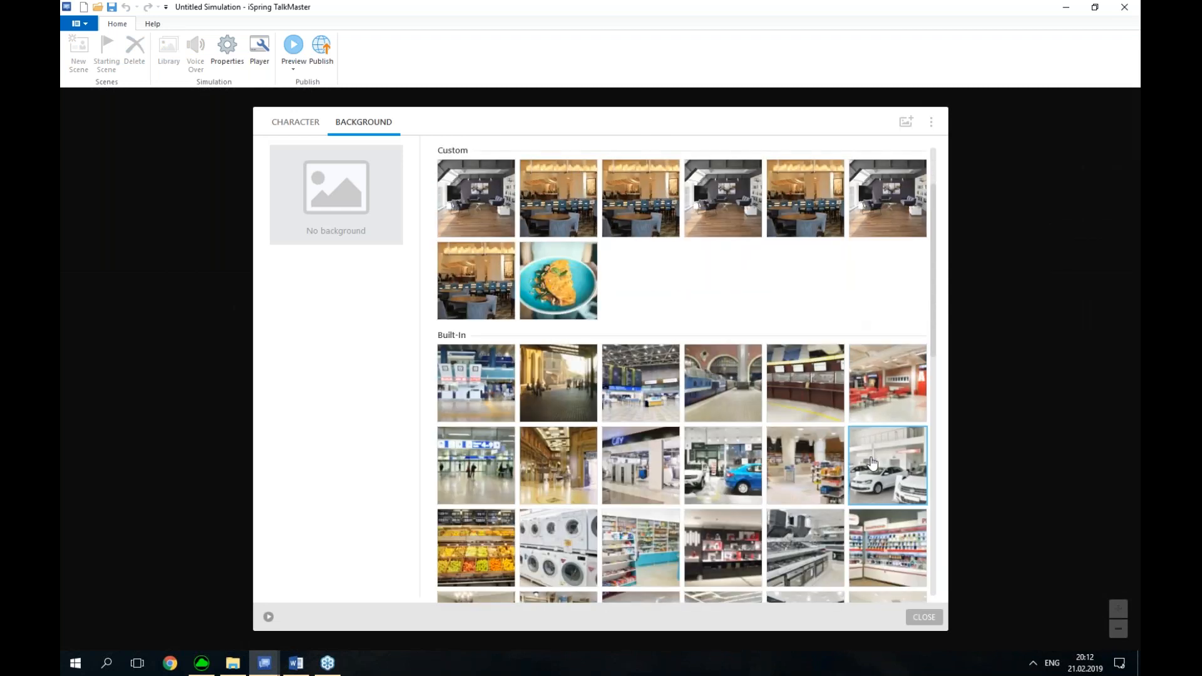
click(876, 469)
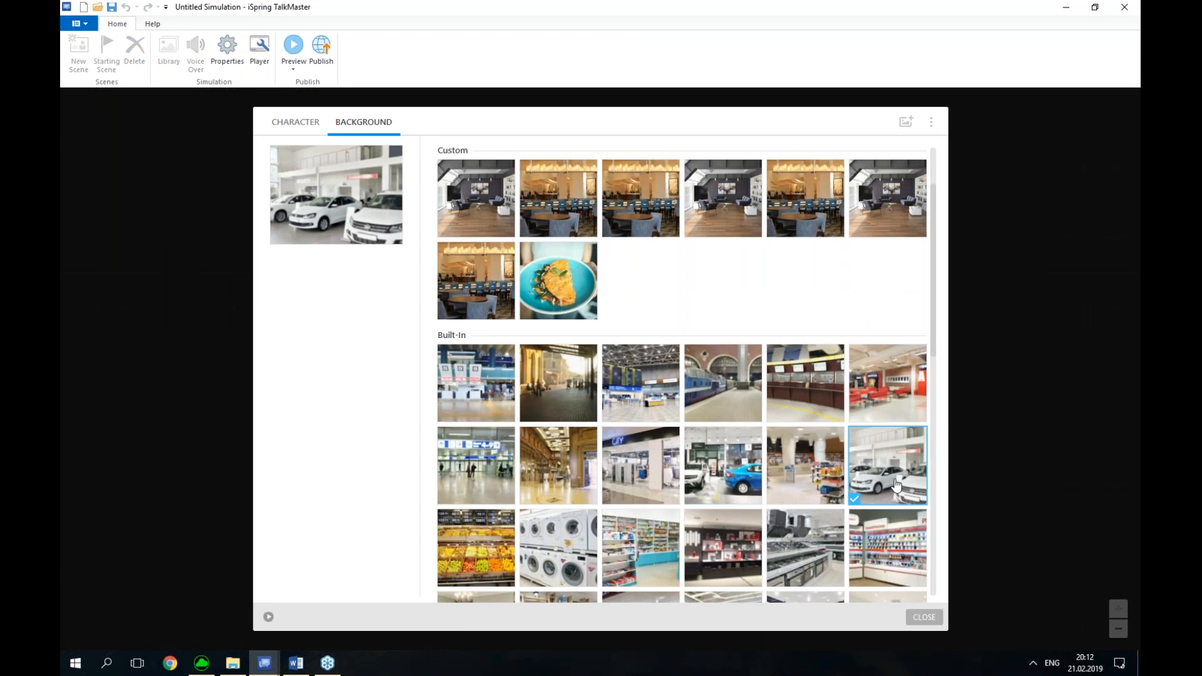
click(924, 618)
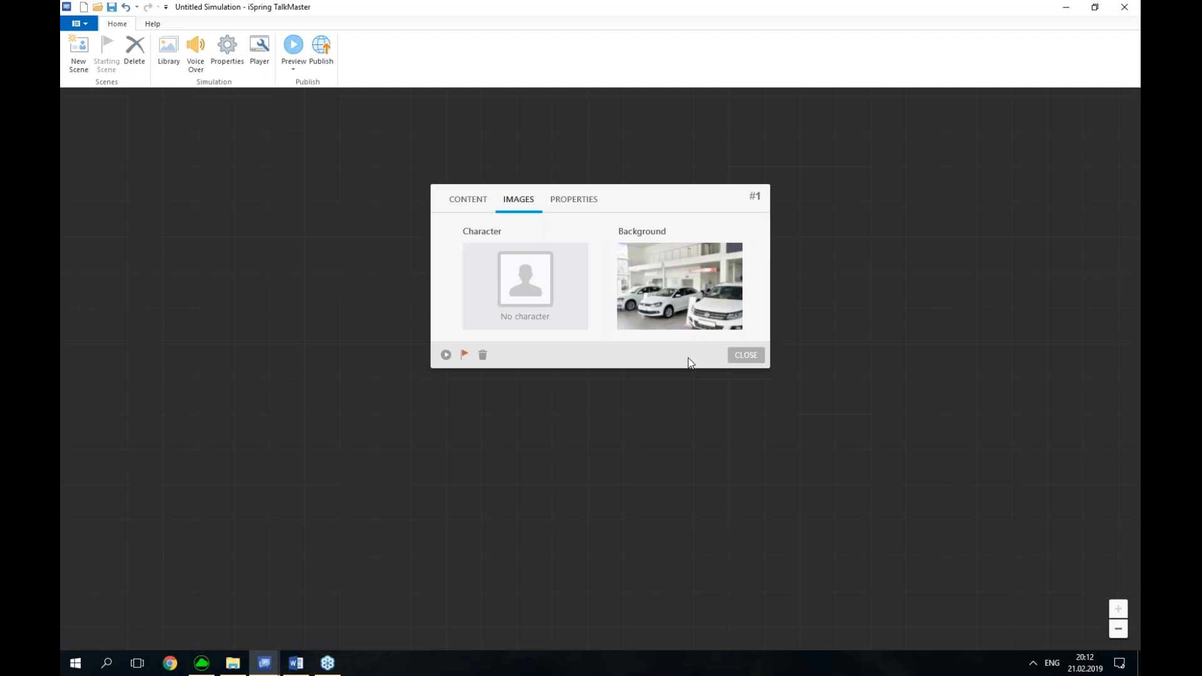
Set the scene's character to the built-in red-haired woman in the grey polo shirt
click(546, 292)
scroll(907, 496, down, 2)
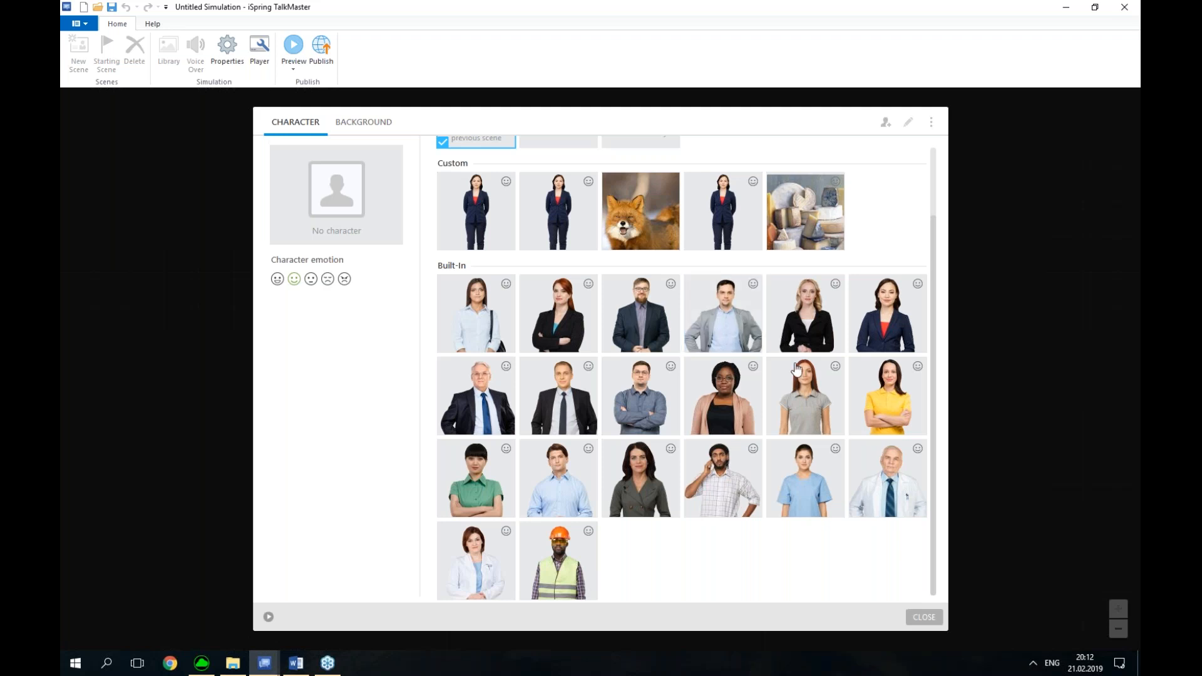
click(814, 399)
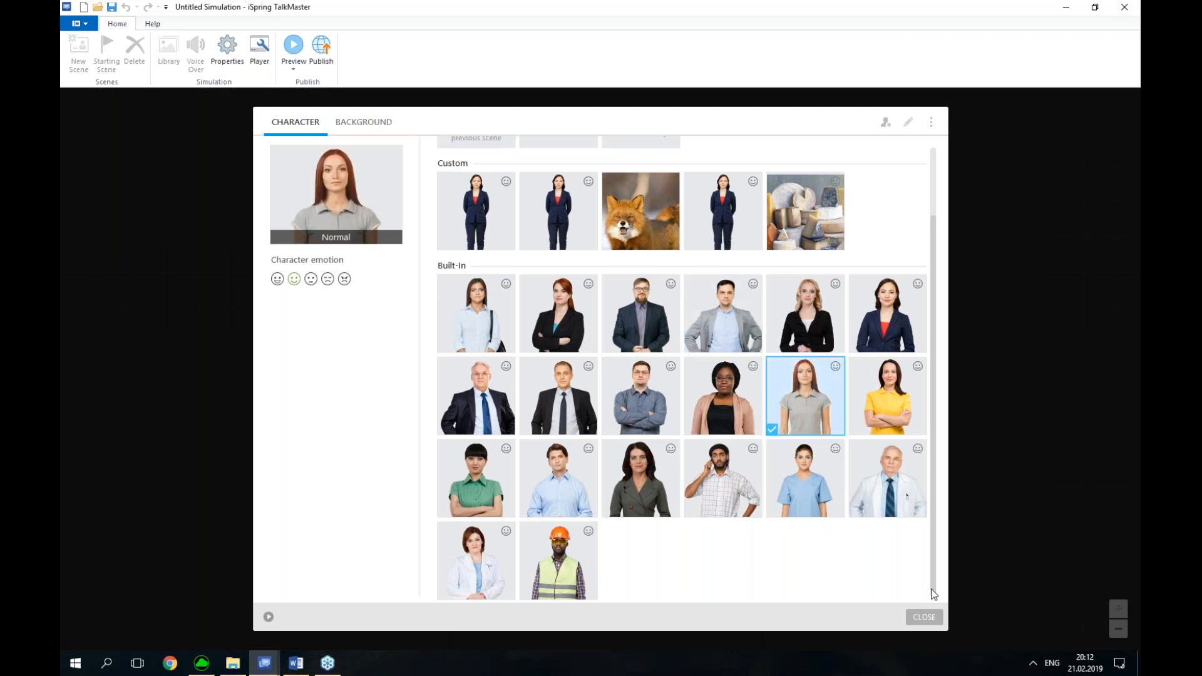
click(924, 619)
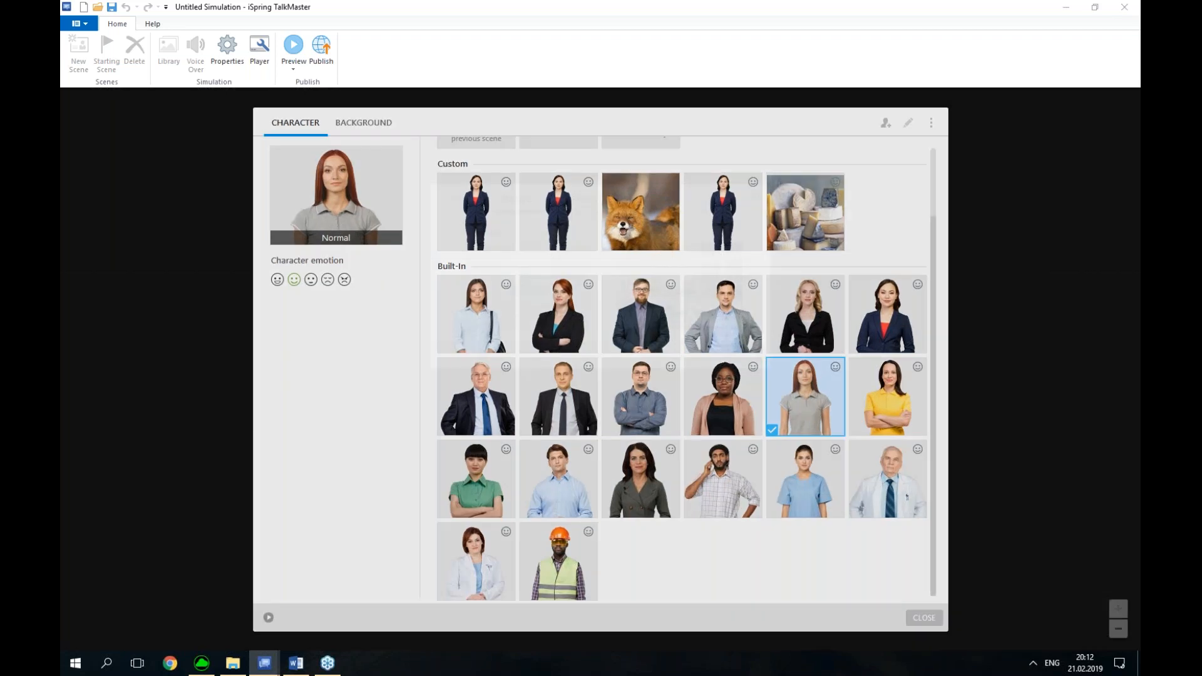
Add three empty reply options to the first scene's content
click(475, 206)
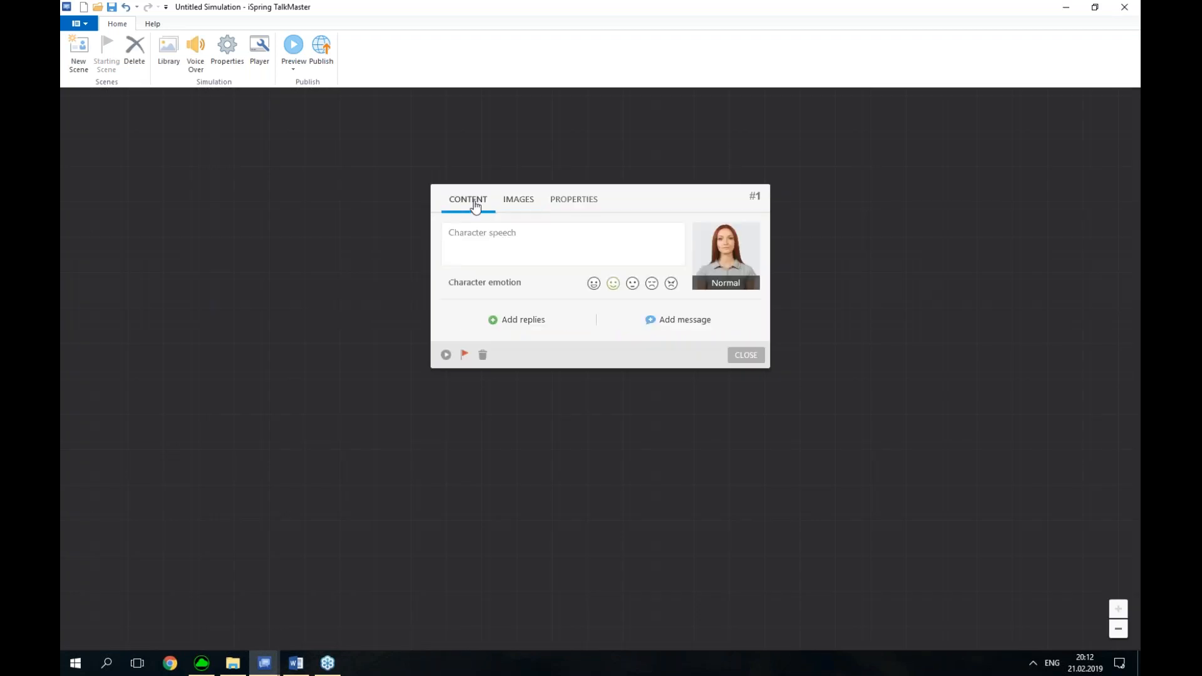
key(ctrl)
click(513, 325)
click(471, 392)
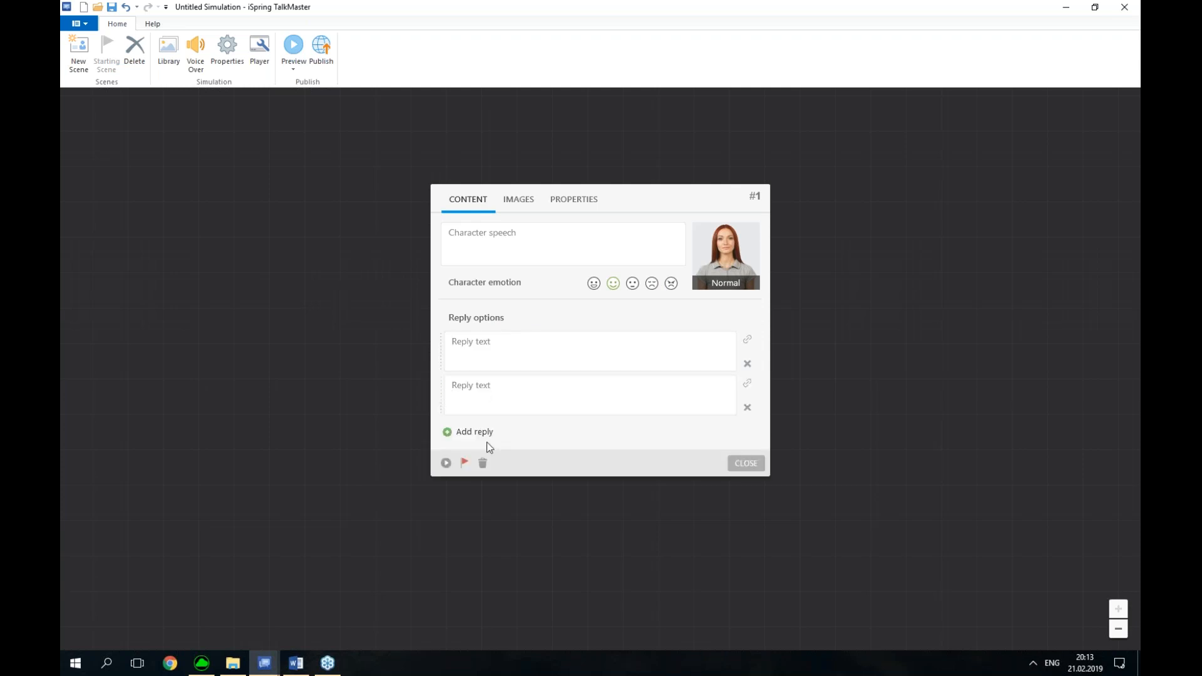
click(484, 439)
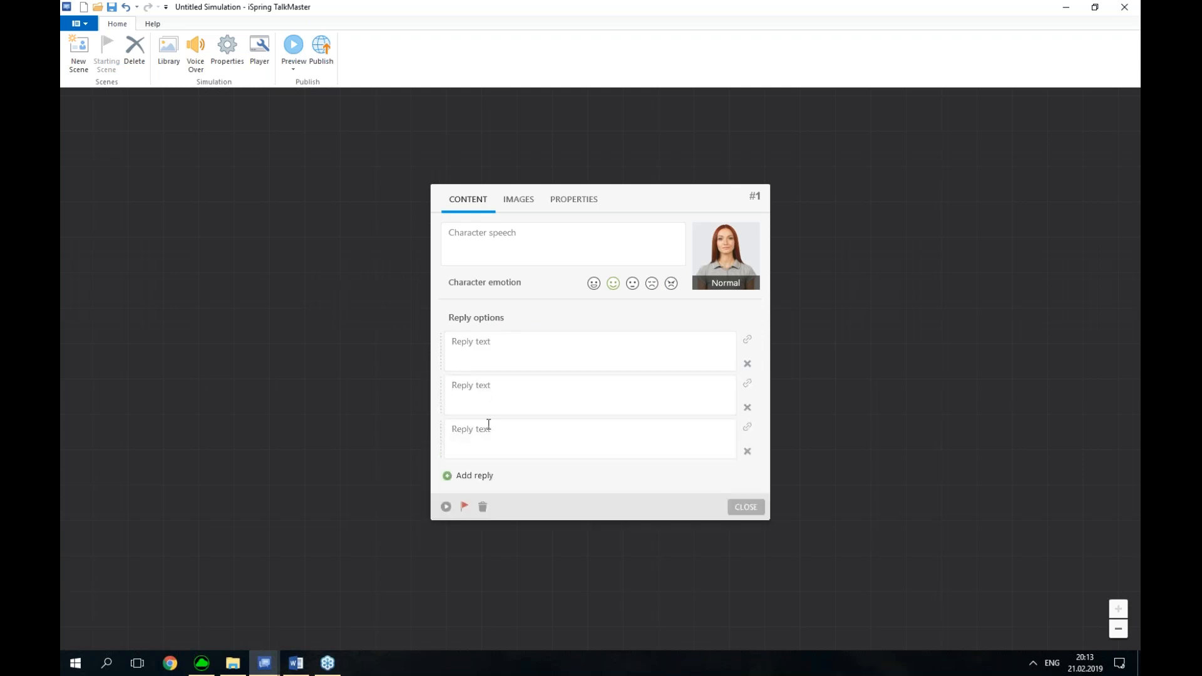
Open Script.doc in Word and copy Scene #1's "[go for it now]" reply with its greeting into the simulation's first reply option
click(233, 663)
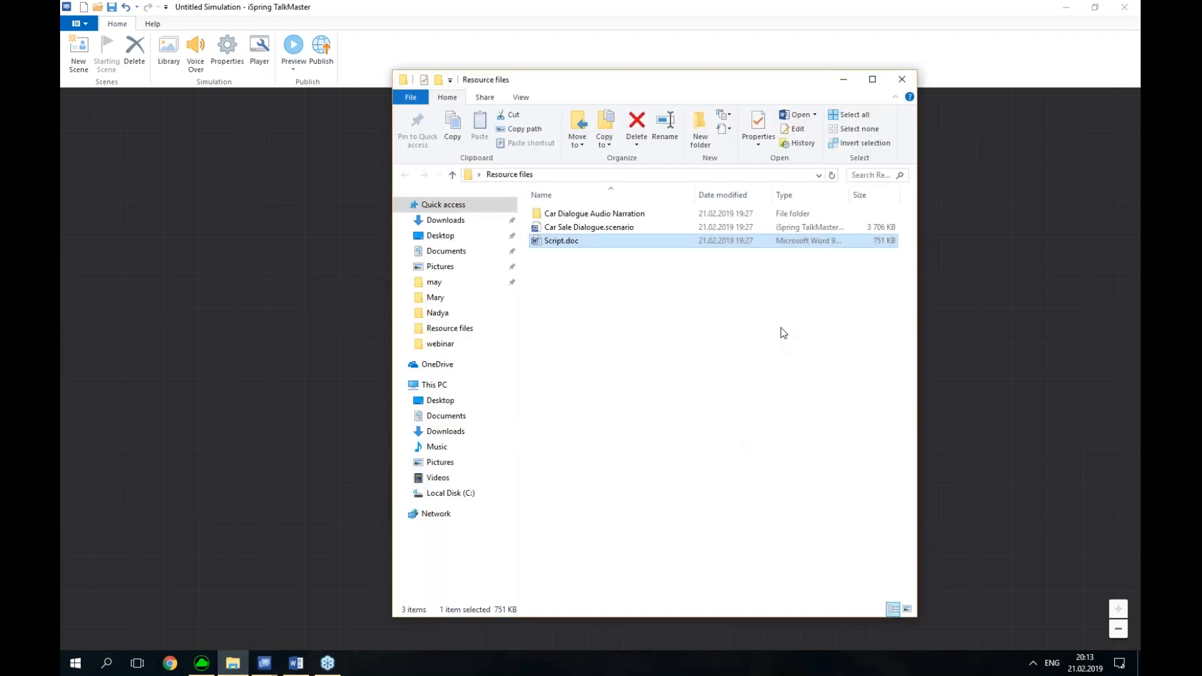
double_click(556, 243)
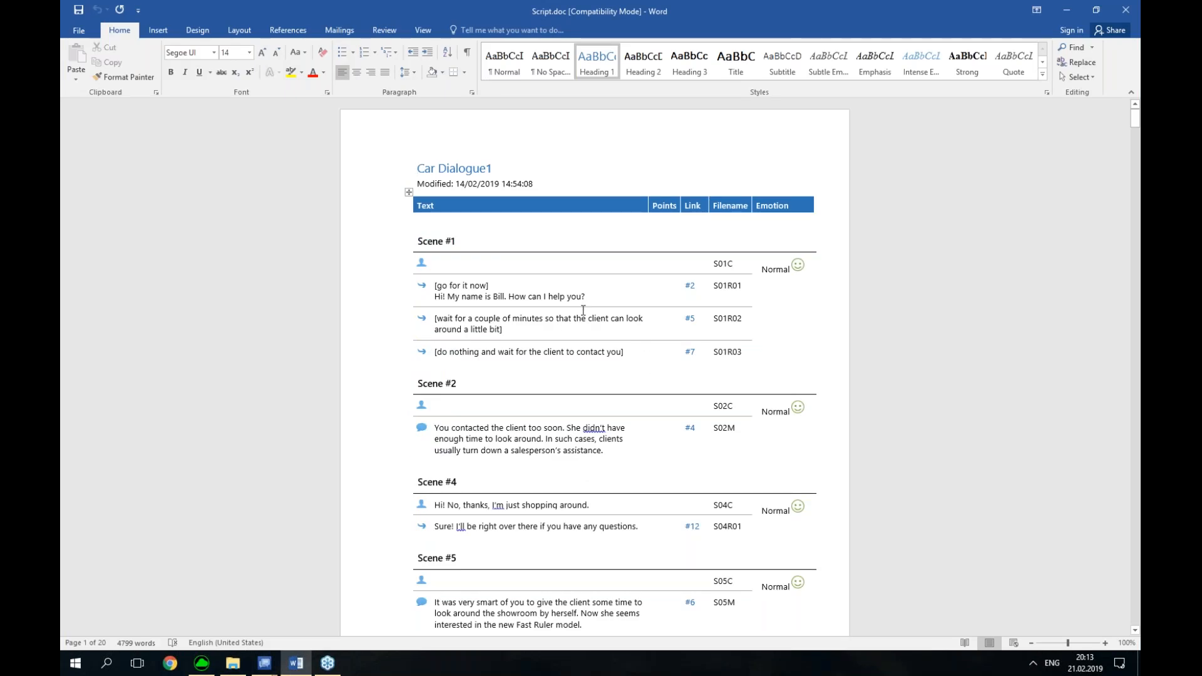
drag(617, 297, 432, 287)
key(ctrl+c)
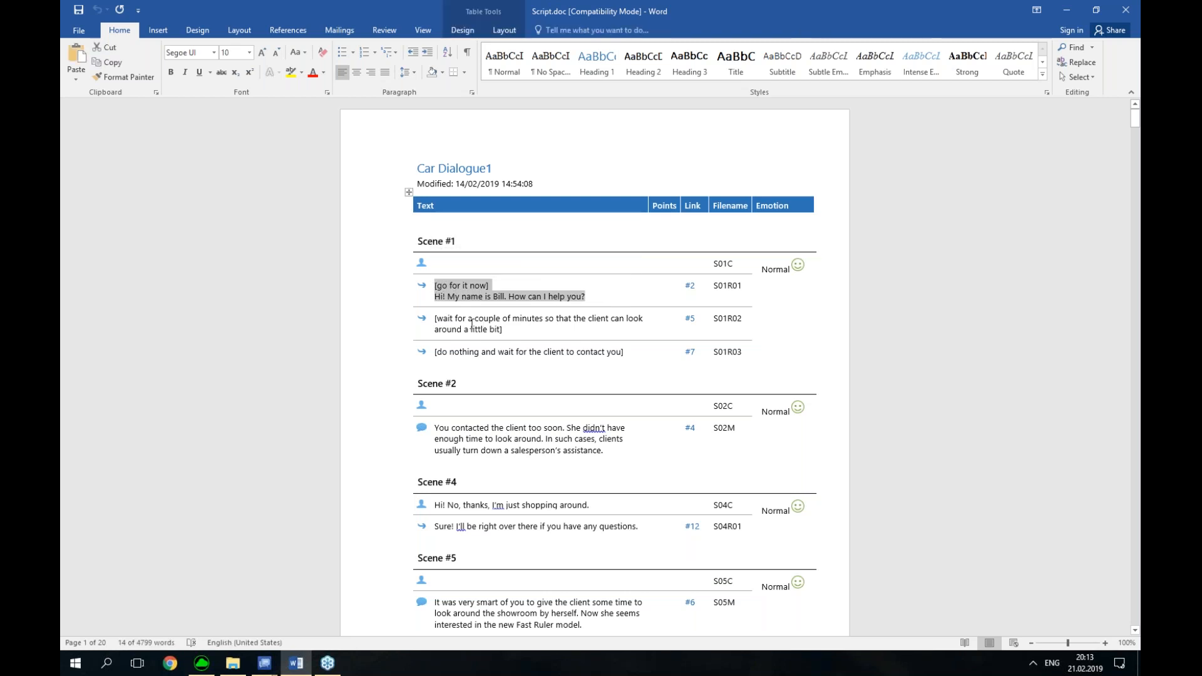
mouse_move(290, 663)
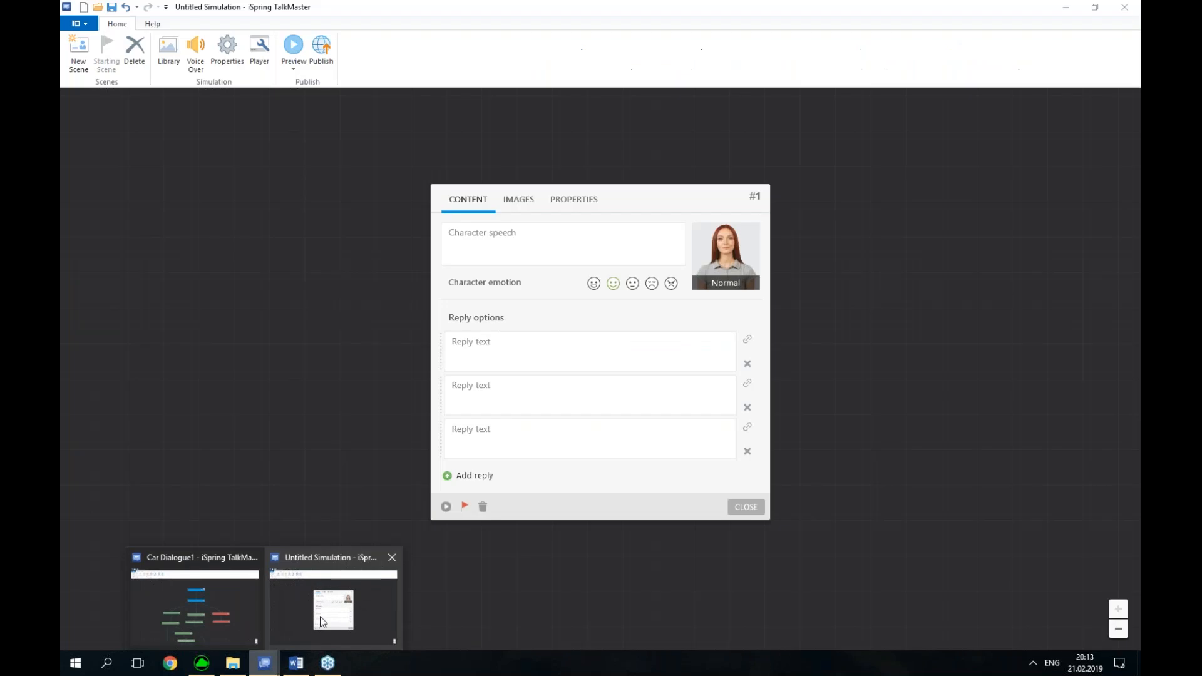
click(323, 622)
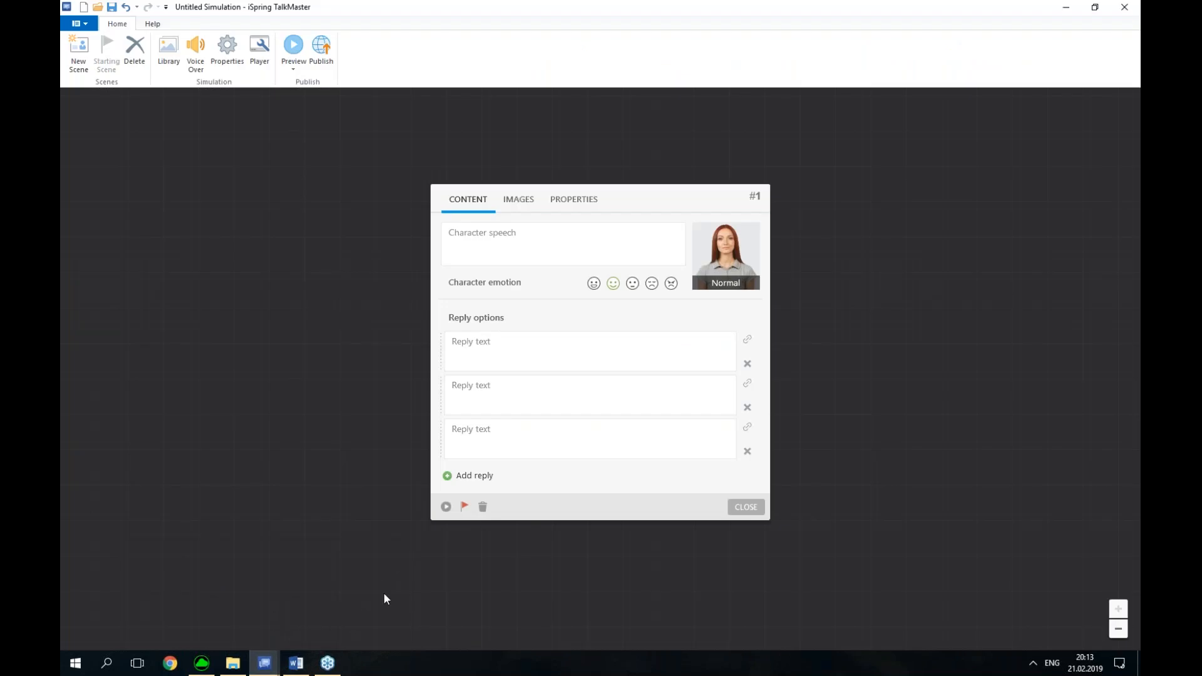
click(490, 355)
key(ctrl+v)
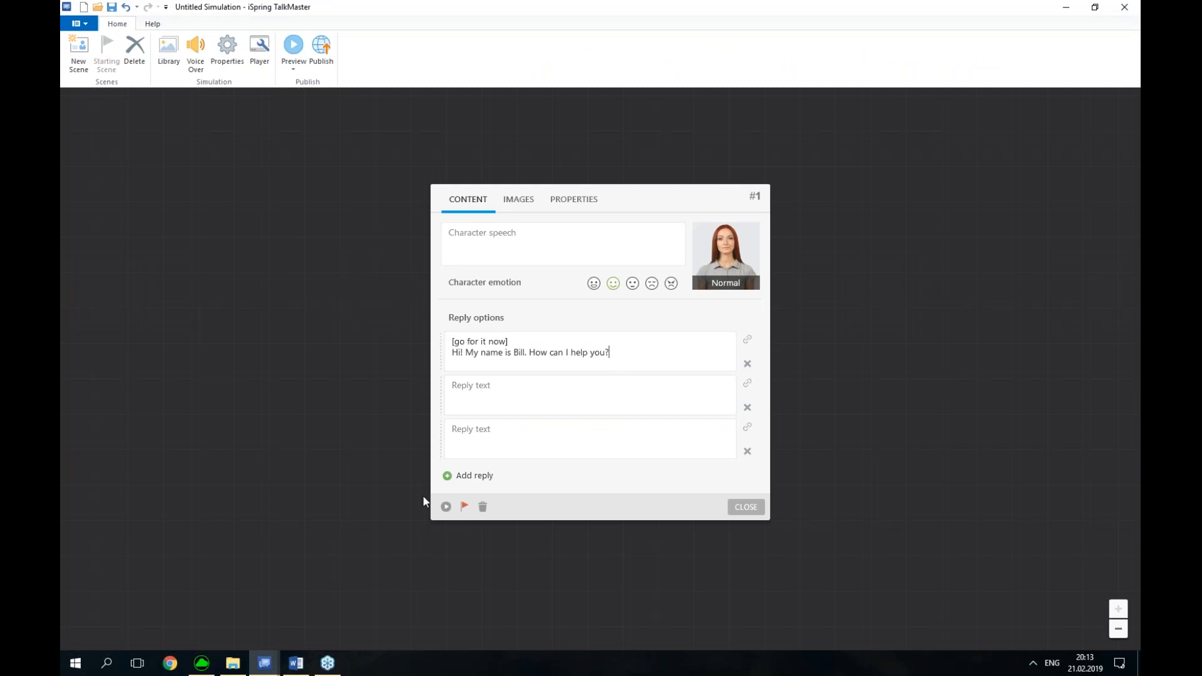
Copy "[wait for a couple of minutes so that the client can look around a little bit]" from the script into the second reply option
click(296, 663)
drag(517, 330, 435, 317)
key(ctrl+c)
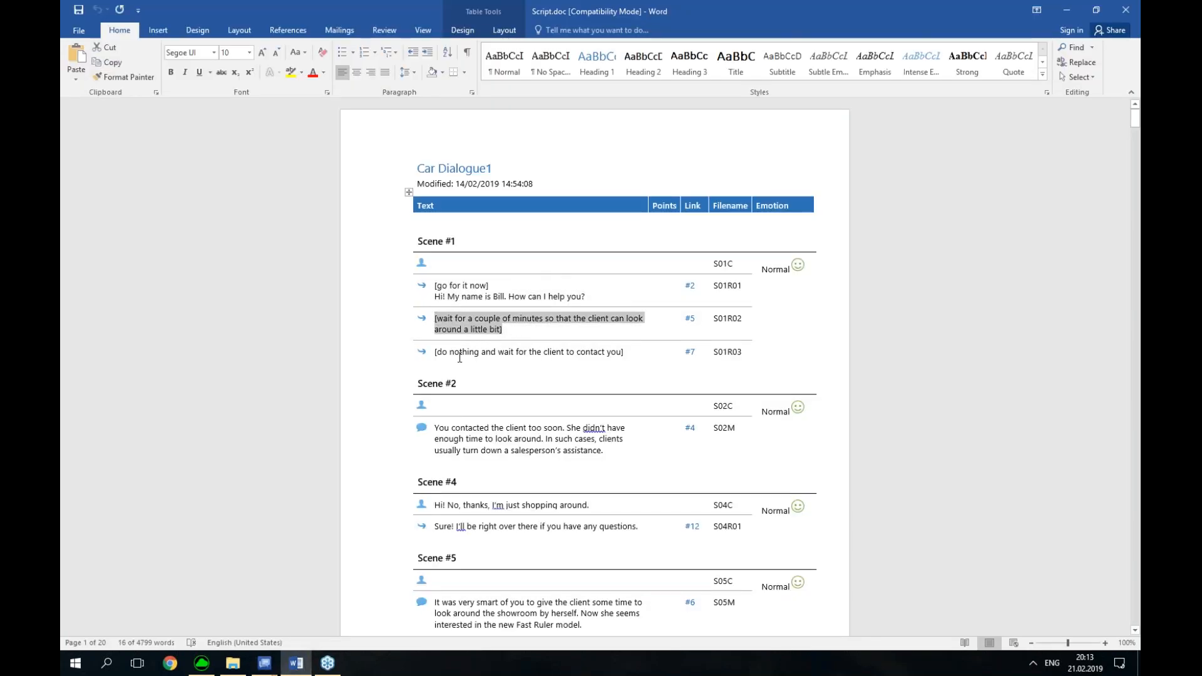
click(274, 663)
click(333, 601)
click(517, 392)
key(ctrl+v)
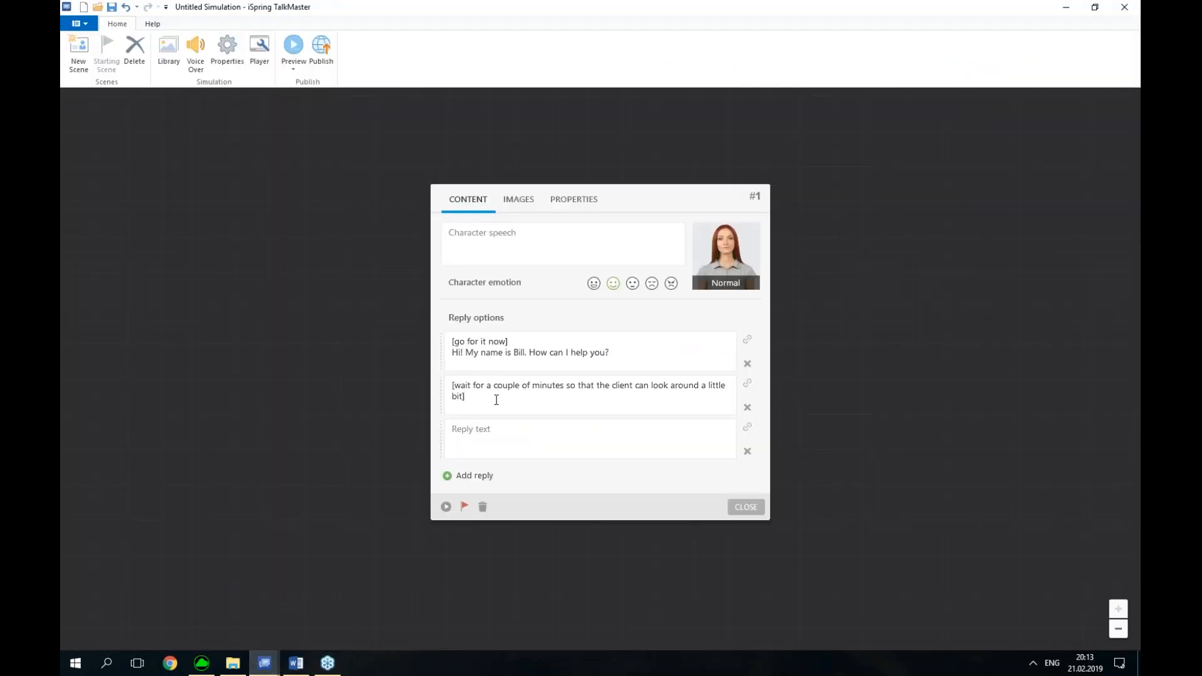
Fill the third reply option with the script's "[do nothing and wait for the client to contact you]"
key(alt+Tab)
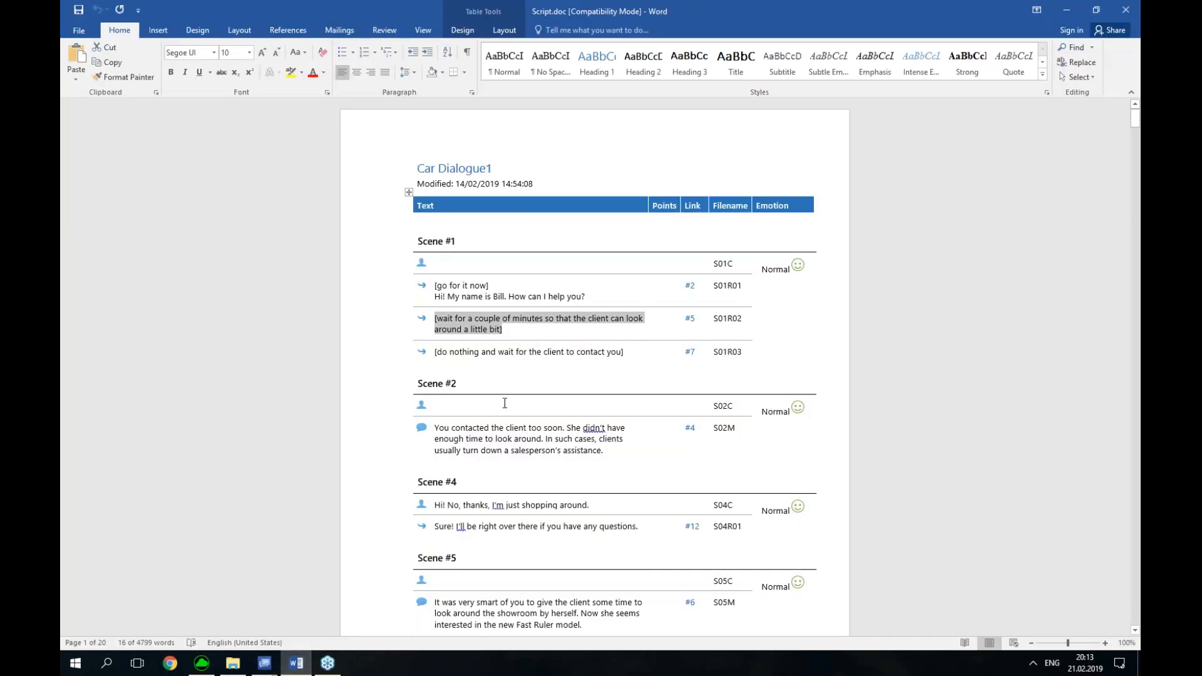
drag(625, 353, 436, 354)
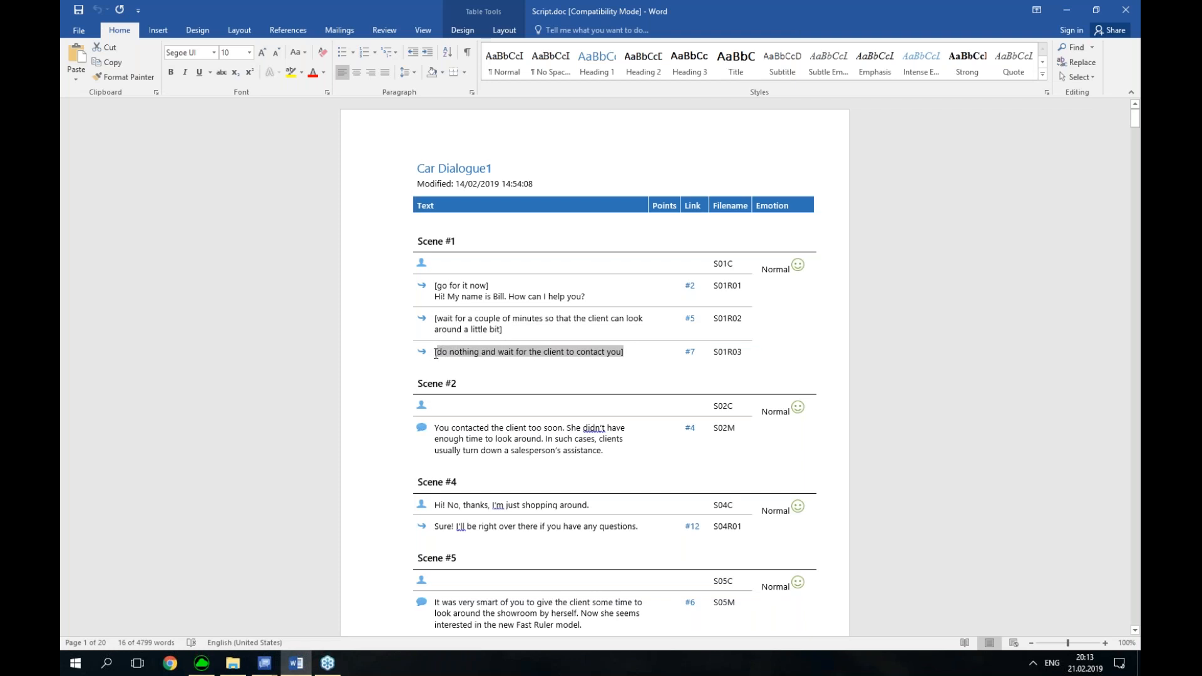
click(264, 663)
click(373, 621)
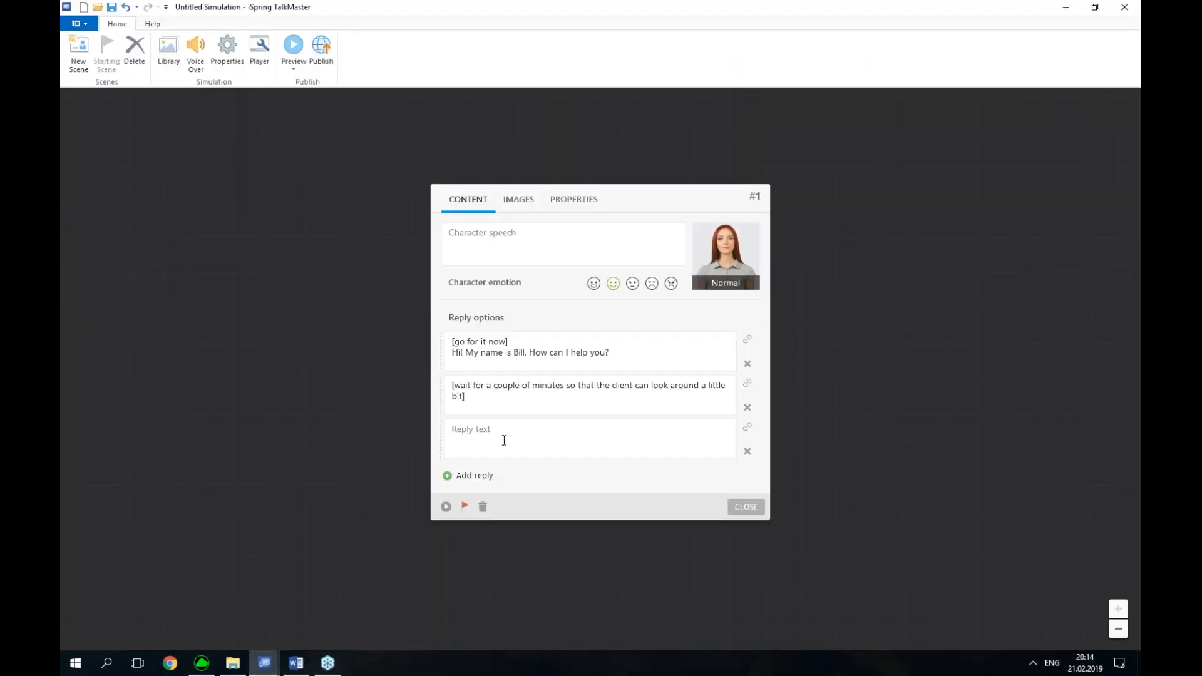
click(504, 440)
text([do nothing and wait for the client to contact you])
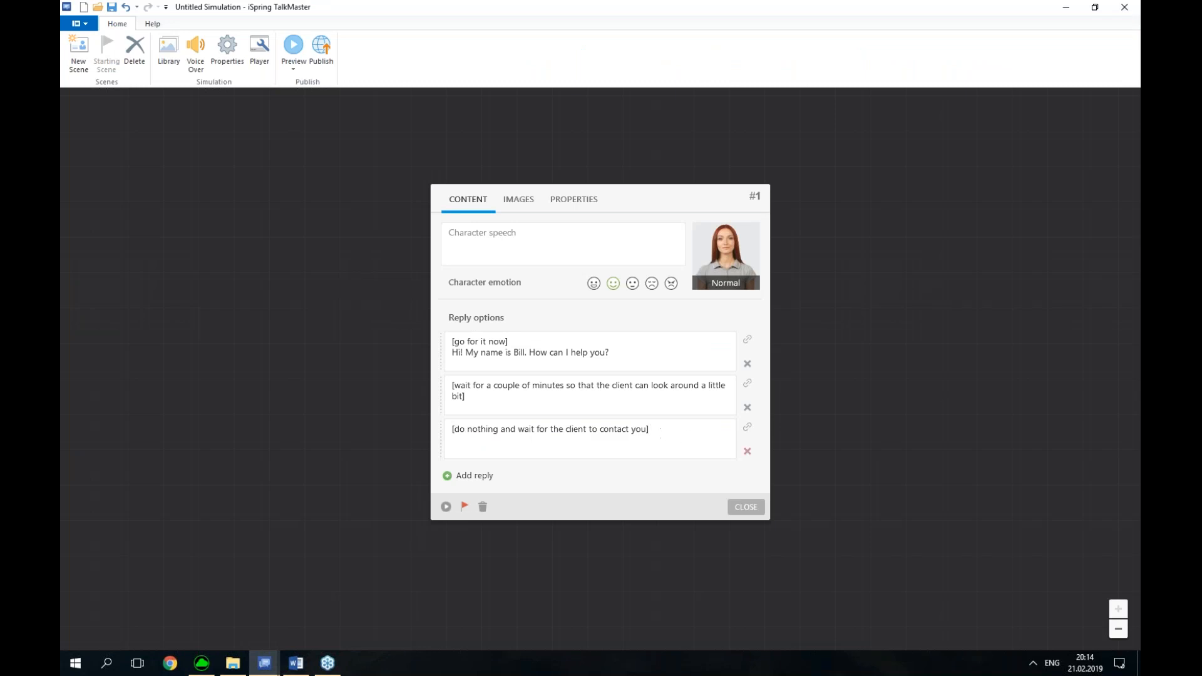
click(475, 397)
Preview the first scene with its three replies, restart it and view it at full window size
click(446, 506)
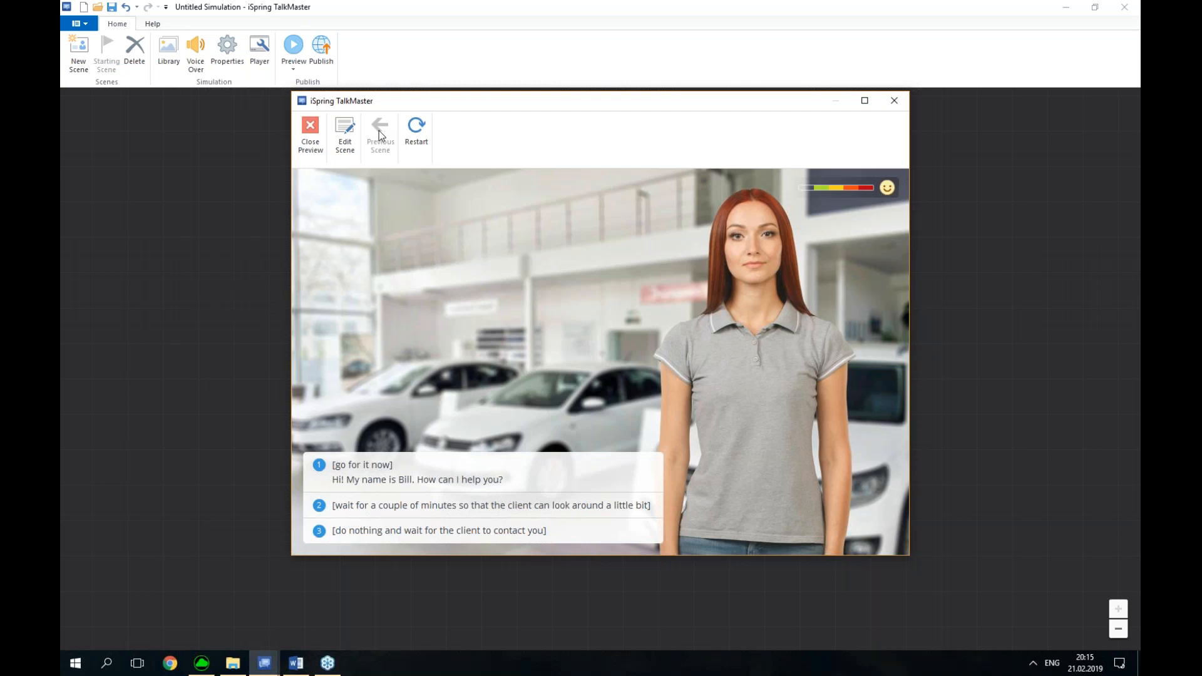
click(420, 129)
click(865, 101)
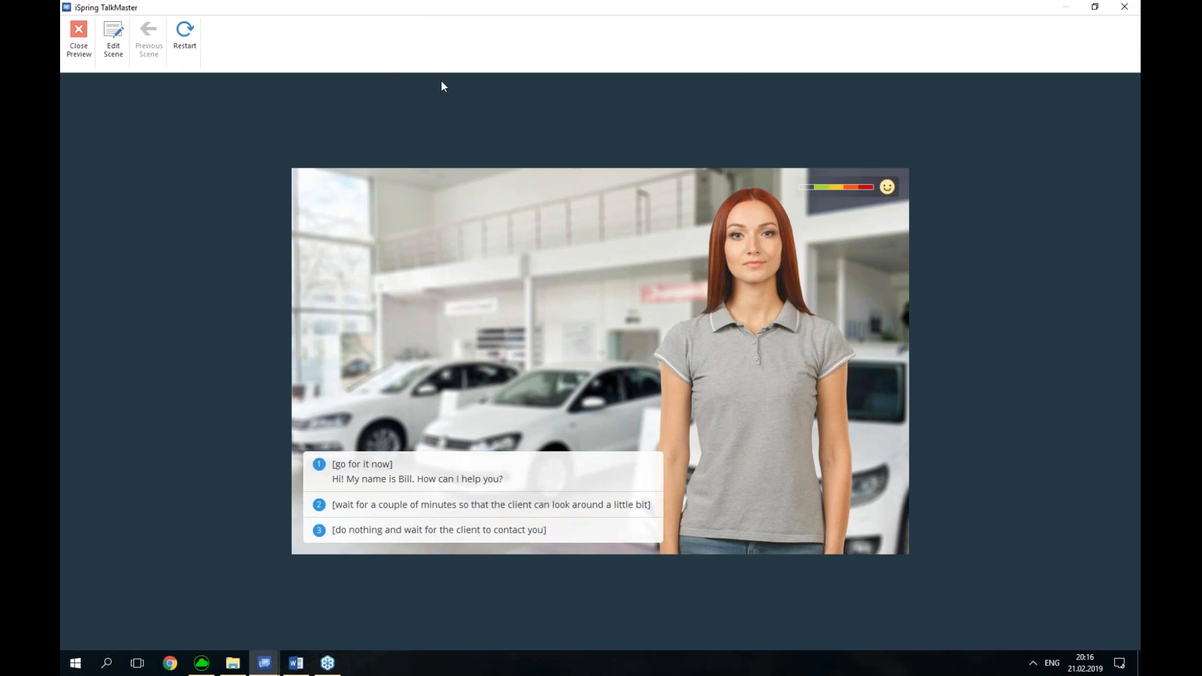
click(1094, 8)
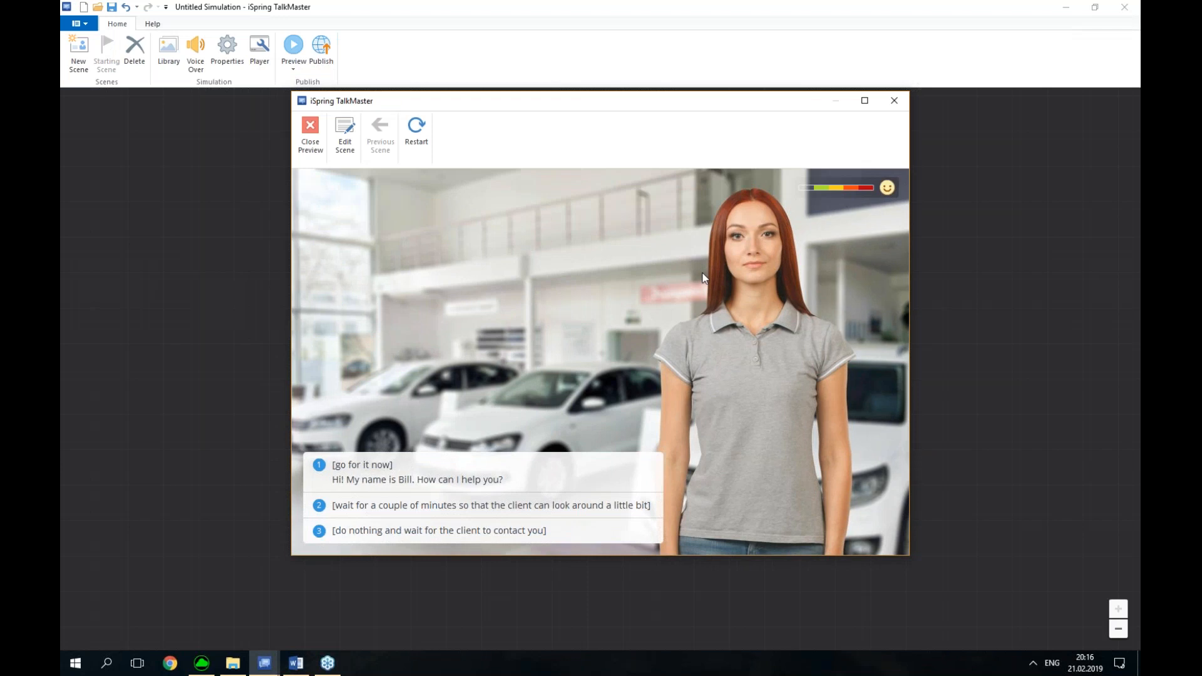
click(894, 102)
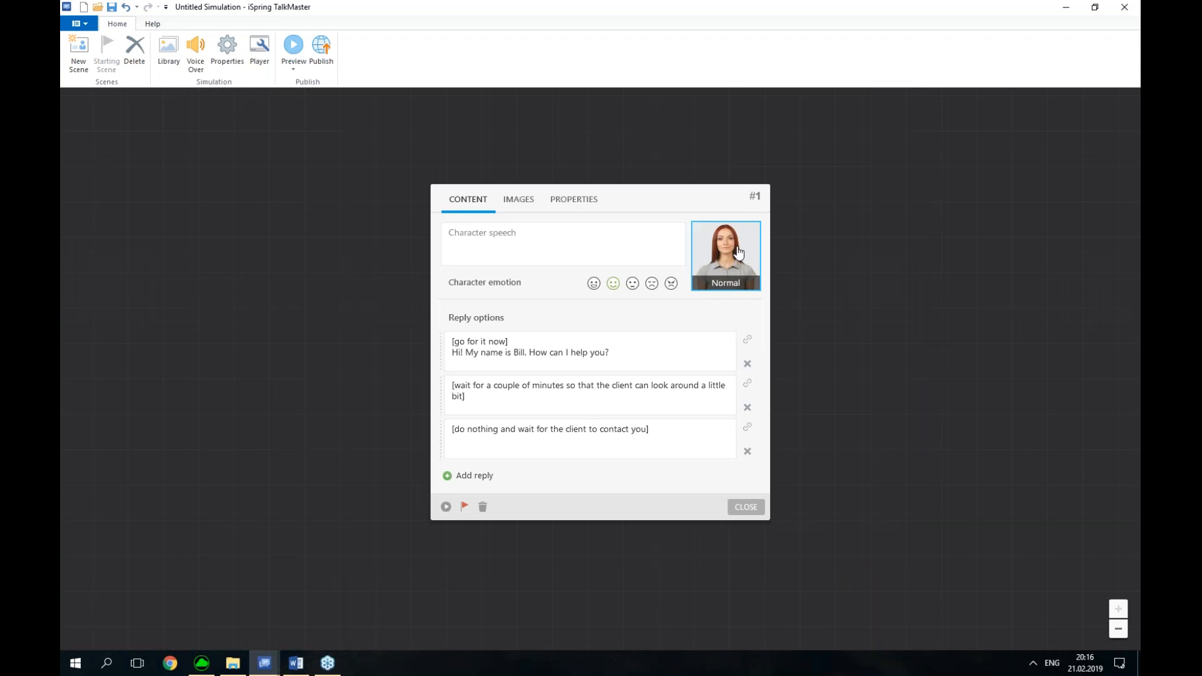
Link the first scene's "[go for it now]" reply to a new scene placed directly below it
click(745, 506)
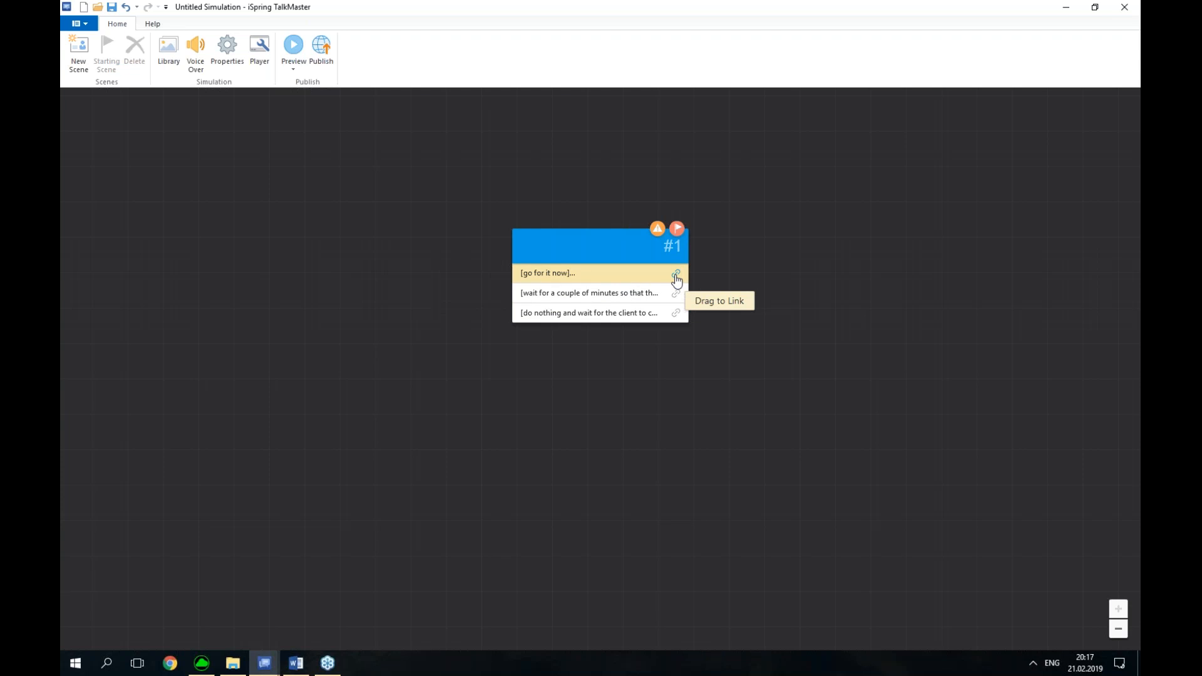
drag(677, 280, 586, 432)
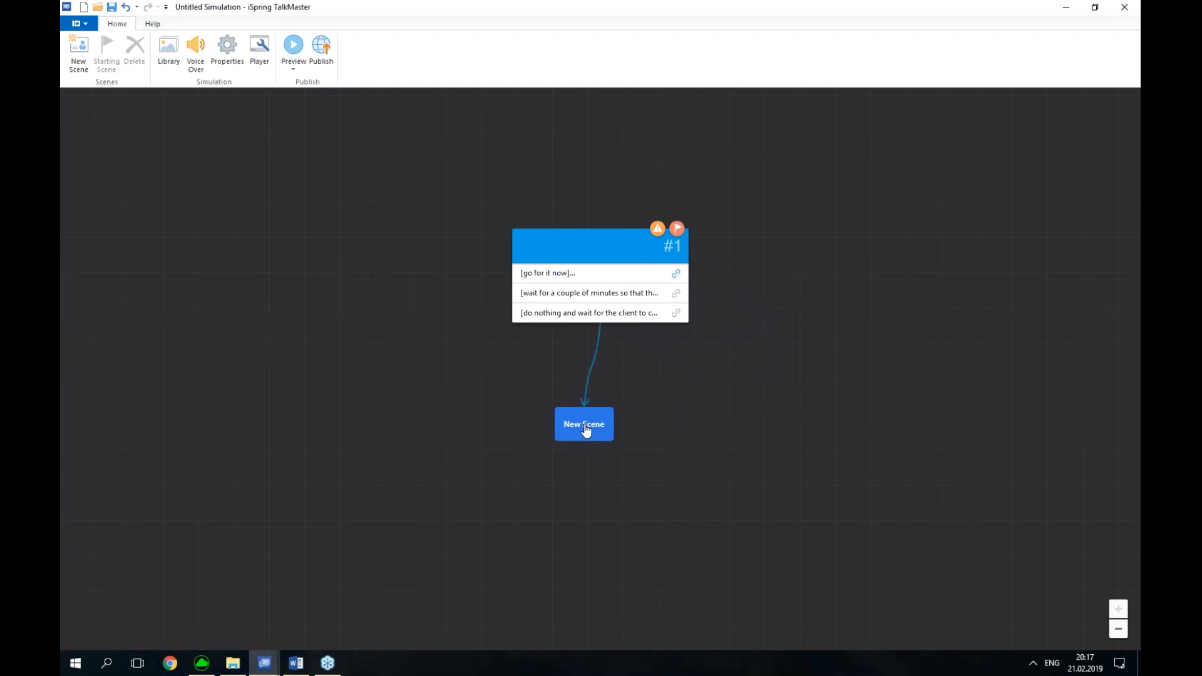
drag(585, 430, 587, 433)
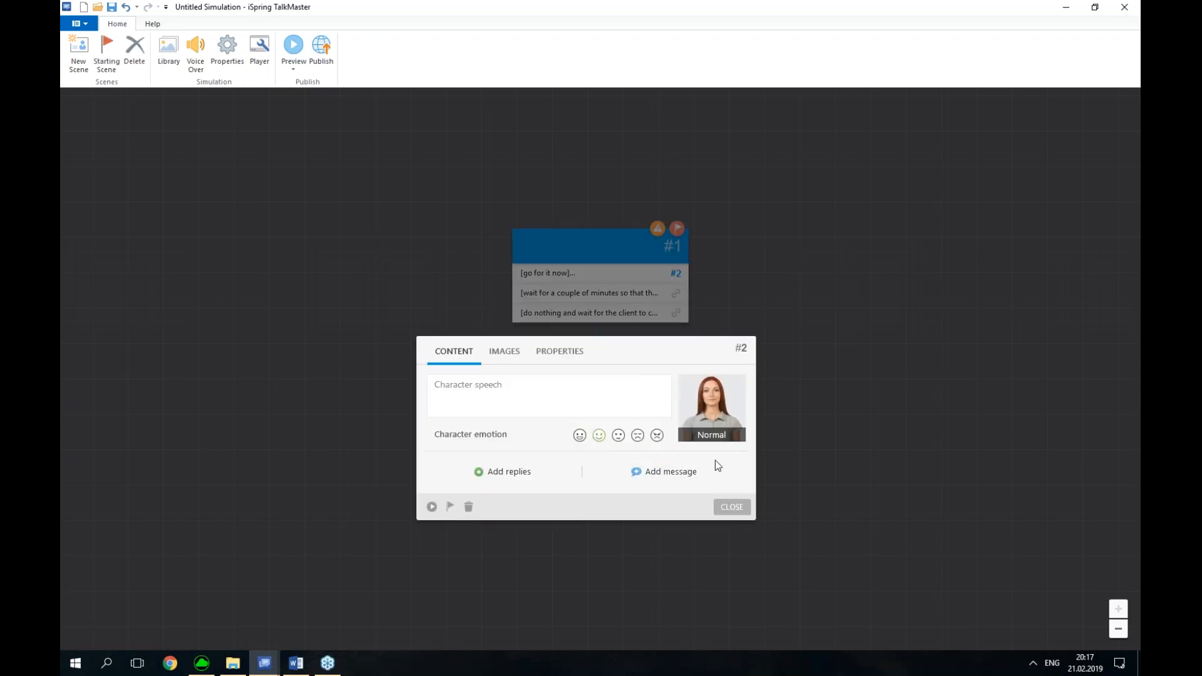
click(728, 508)
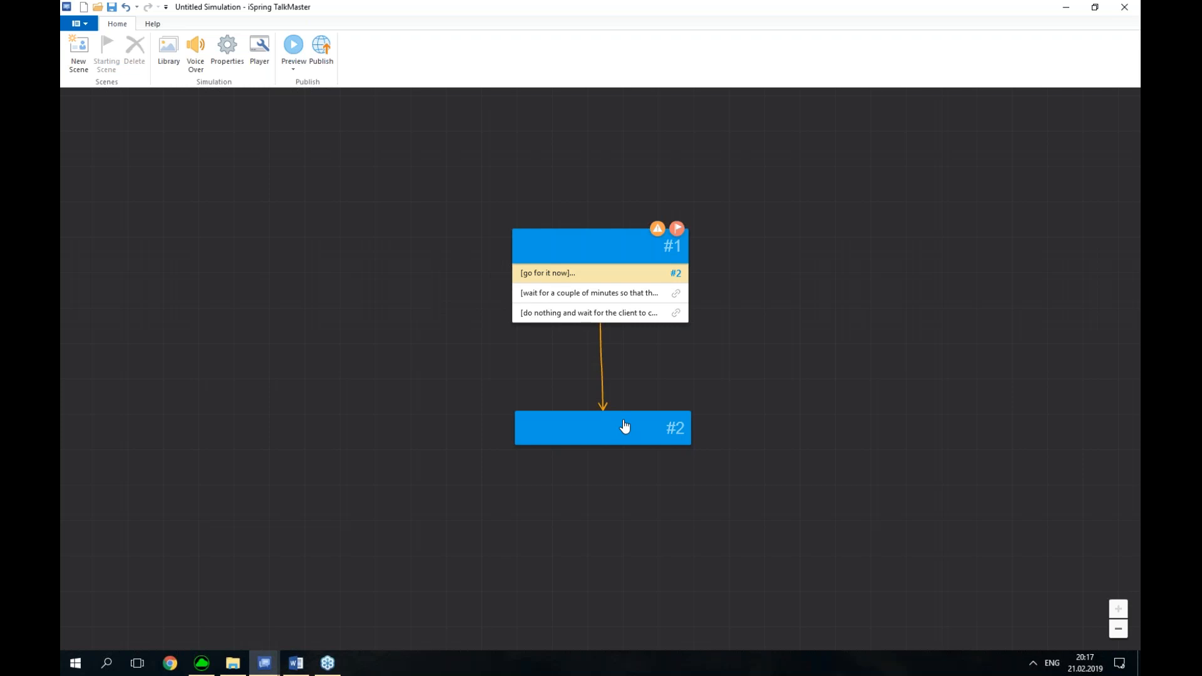
click(1105, 355)
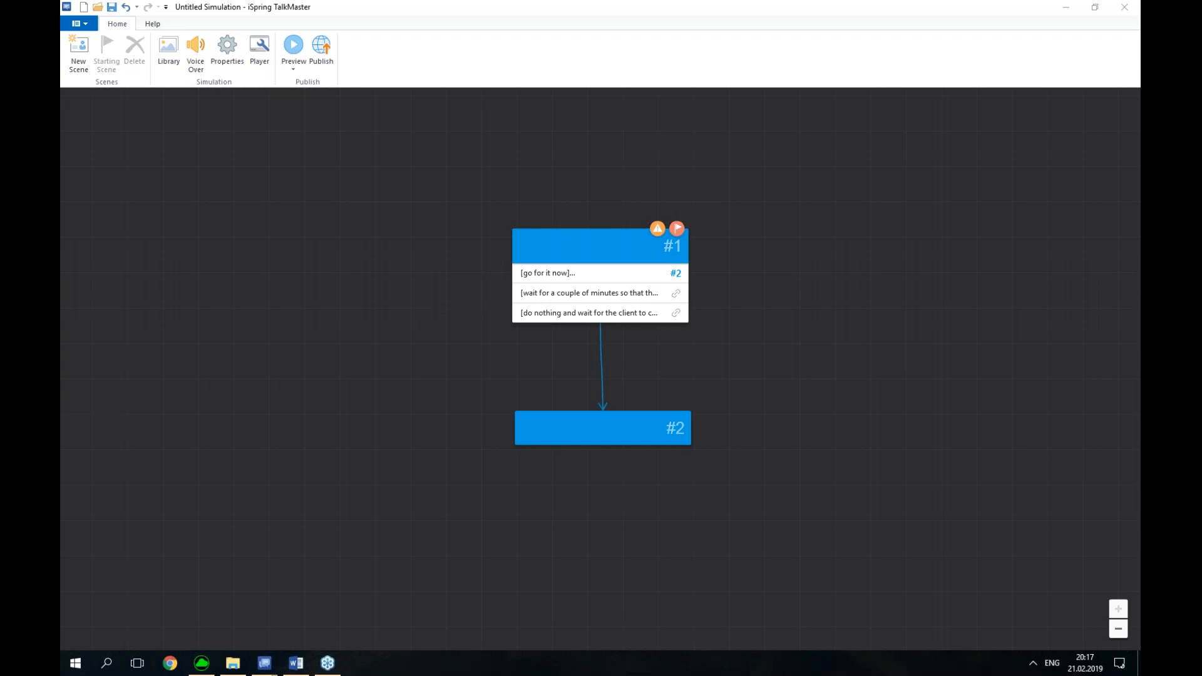
Set the scene color of scene #2 to dark green
click(636, 437)
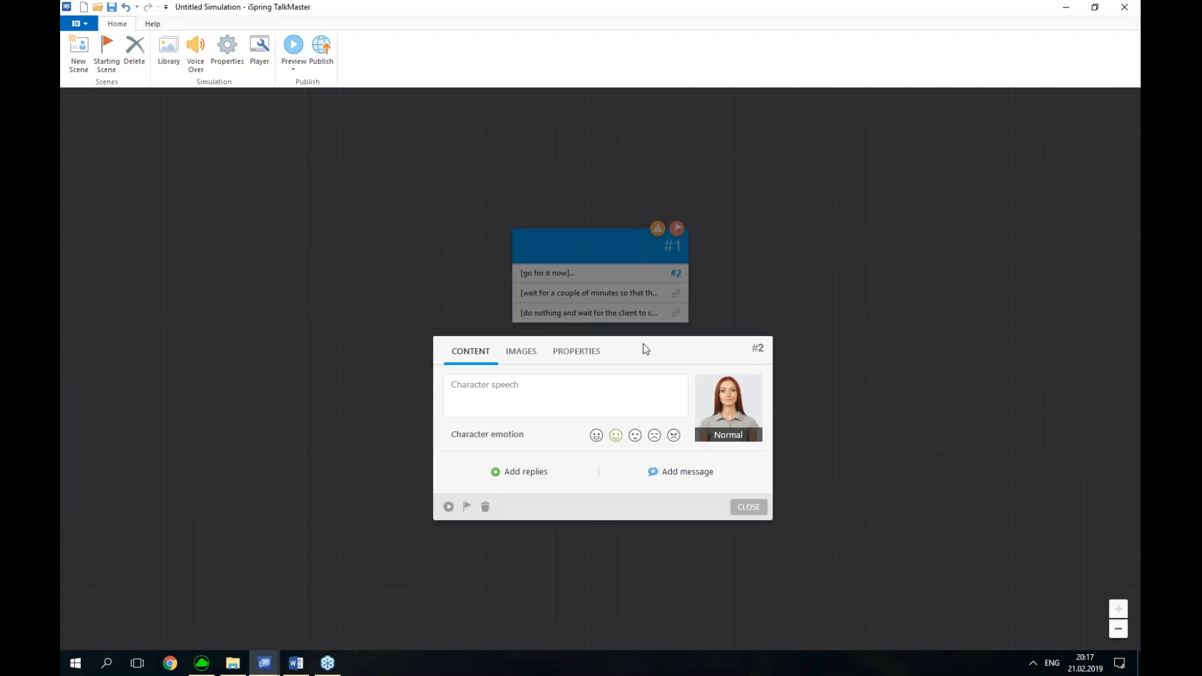
click(570, 354)
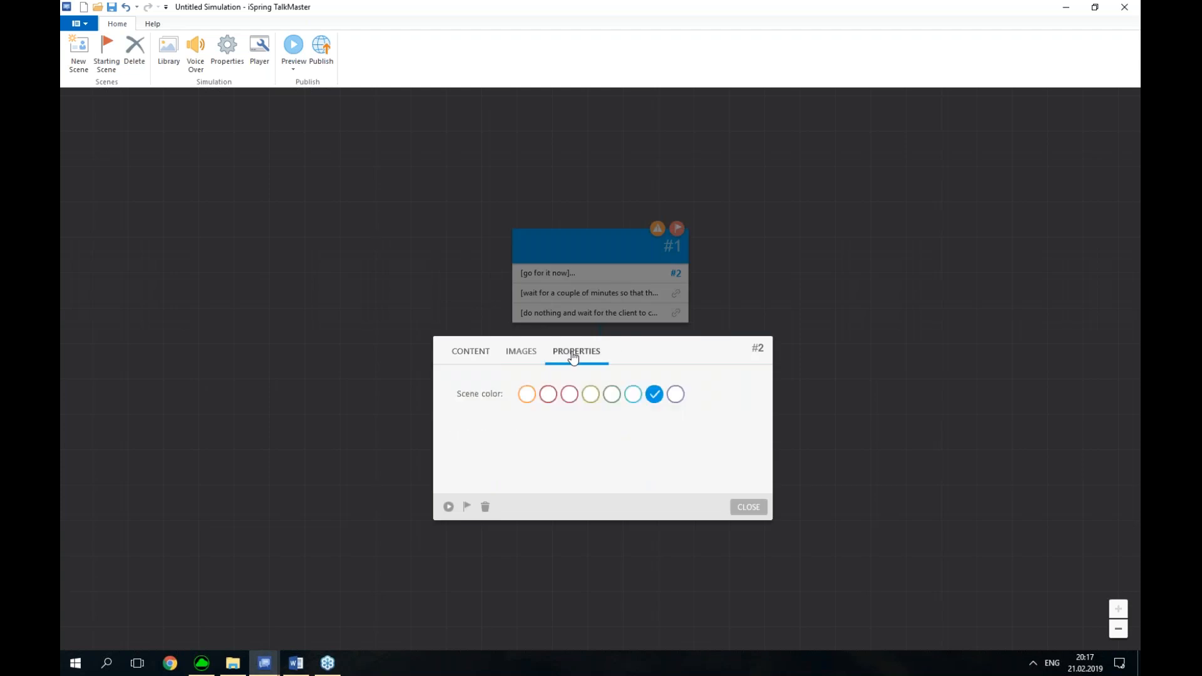
click(612, 396)
Check which character and background scene #2 uses and how its character is chosen in the library
click(511, 355)
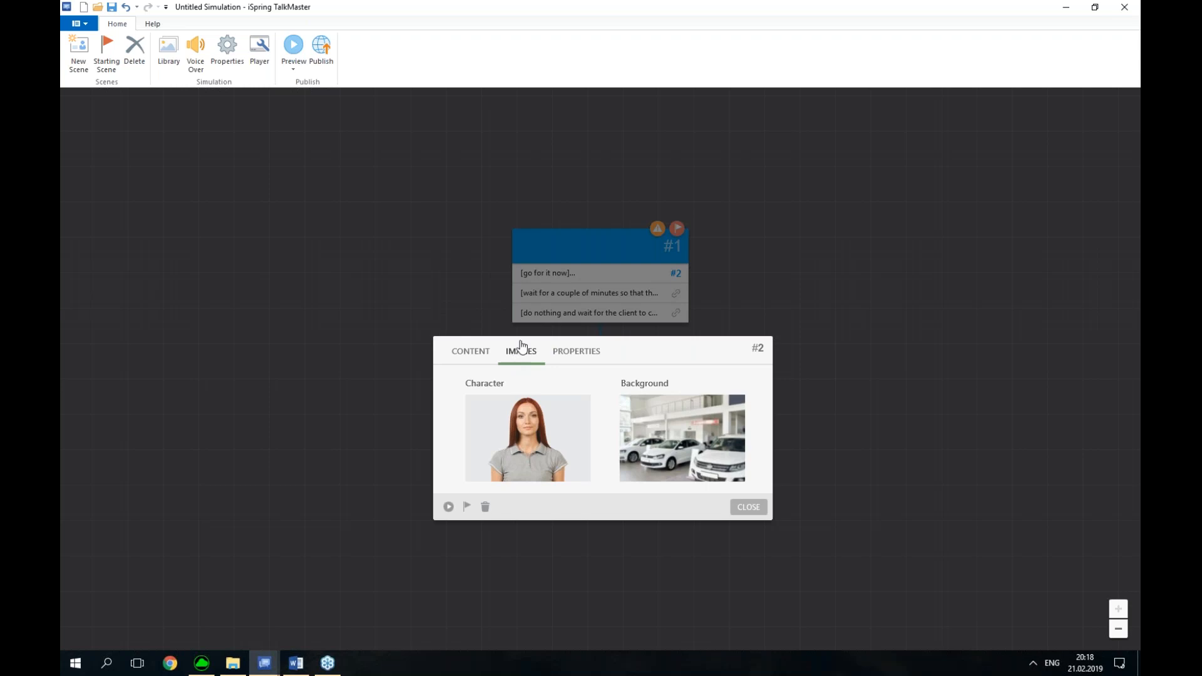
click(542, 408)
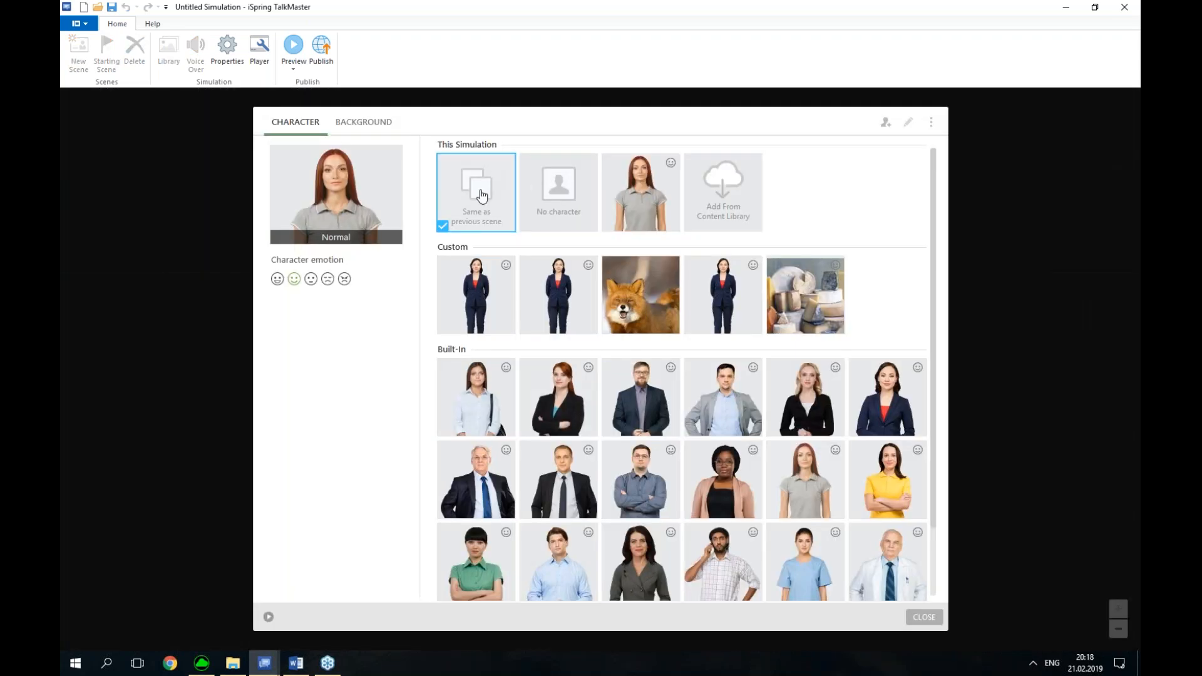
click(924, 617)
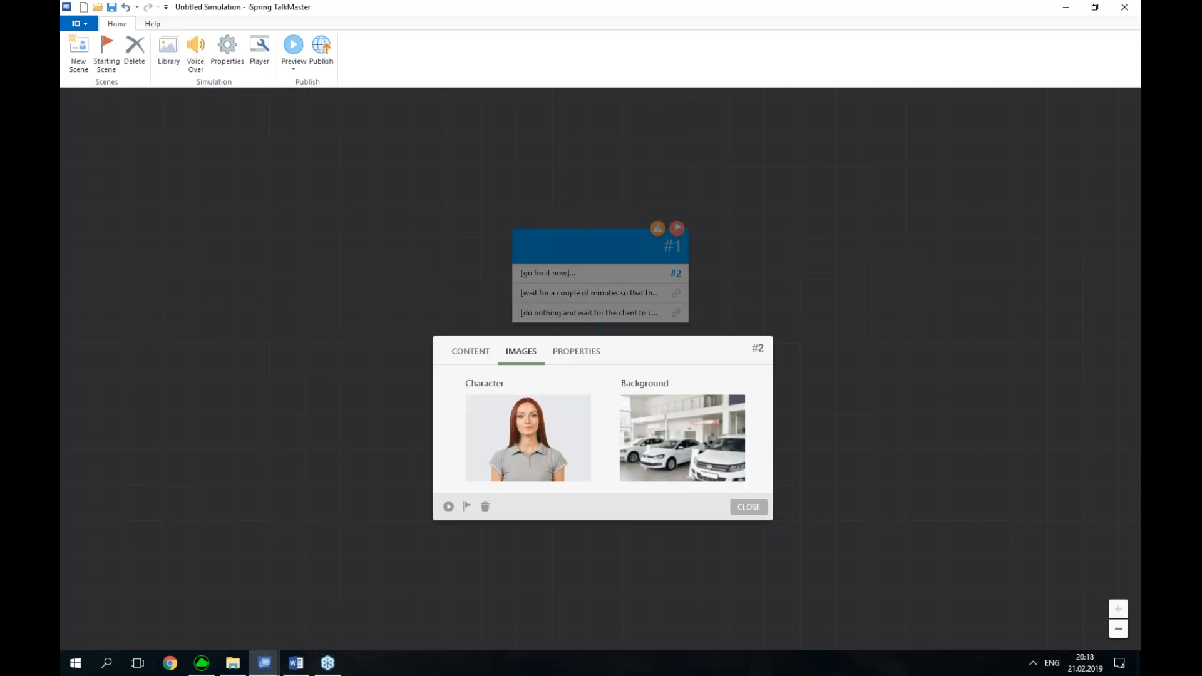
Add a message to scene #2 with the script text beginning "You contacted the client too soon. She didn't have enough time to look around."
click(468, 361)
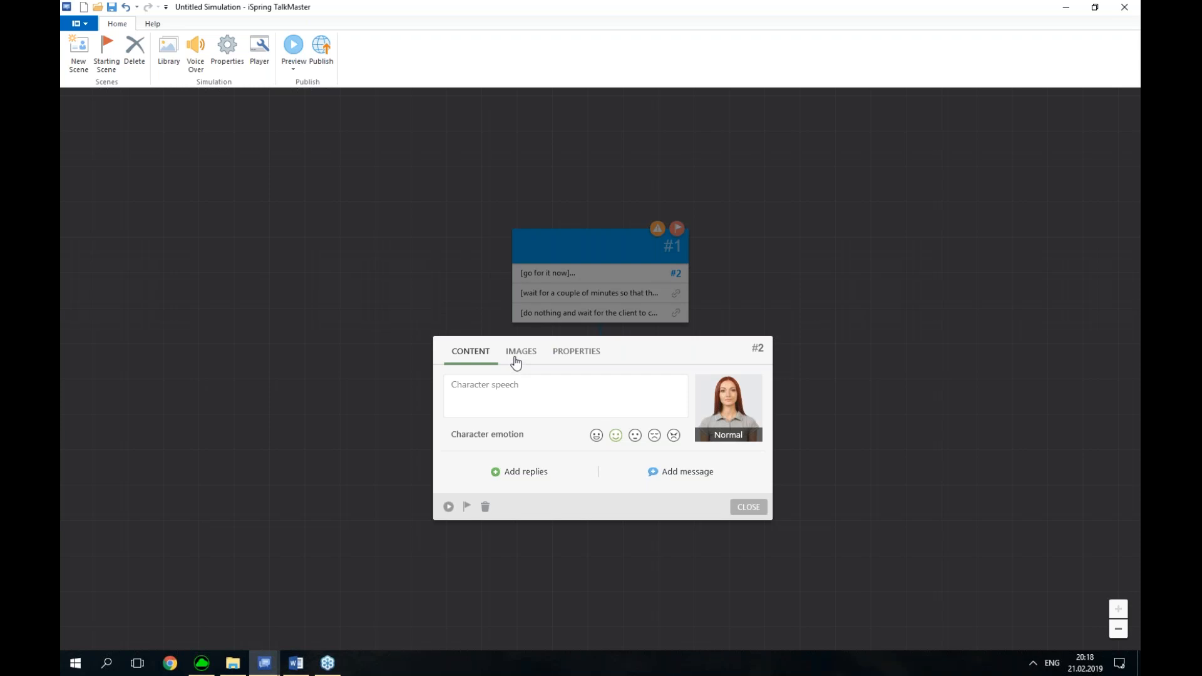
click(687, 474)
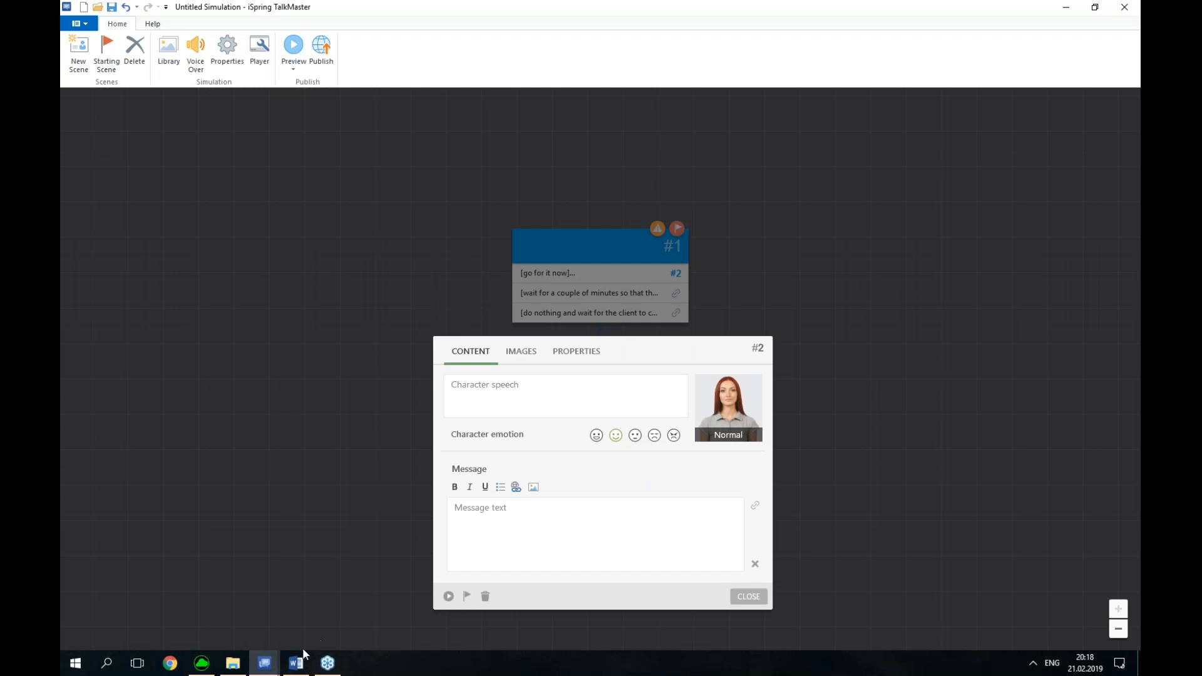
click(297, 662)
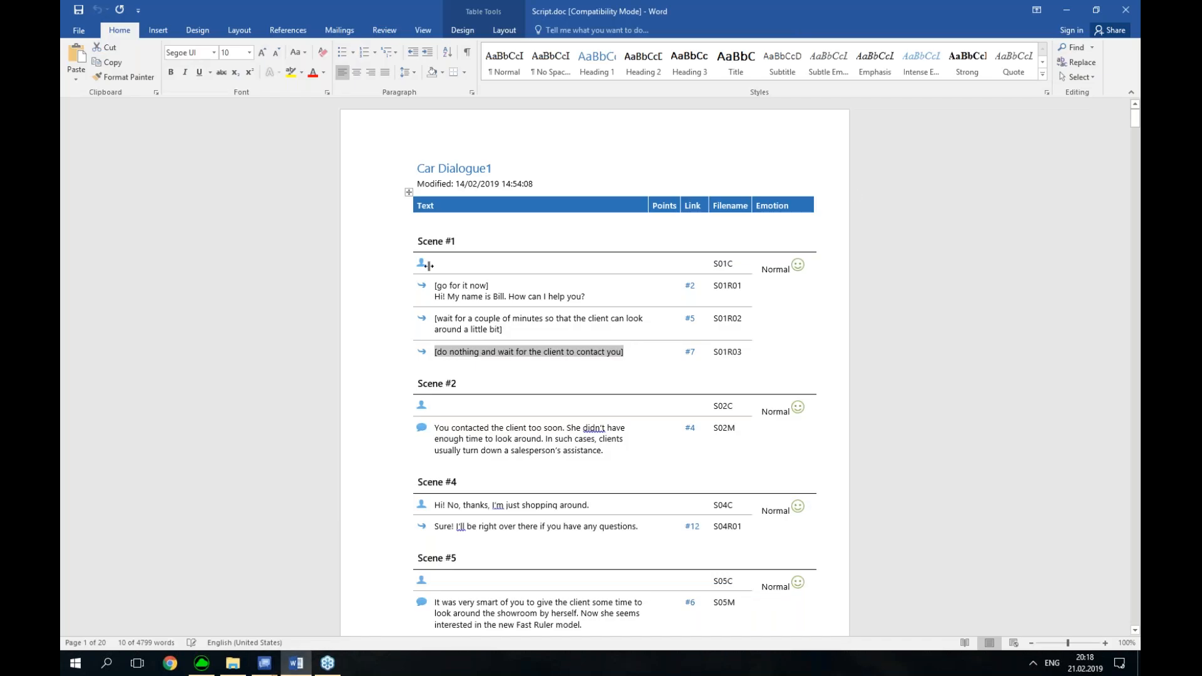
scroll(510, 188, down, 1)
click(615, 357)
shift+click(438, 336)
key(ctrl+c)
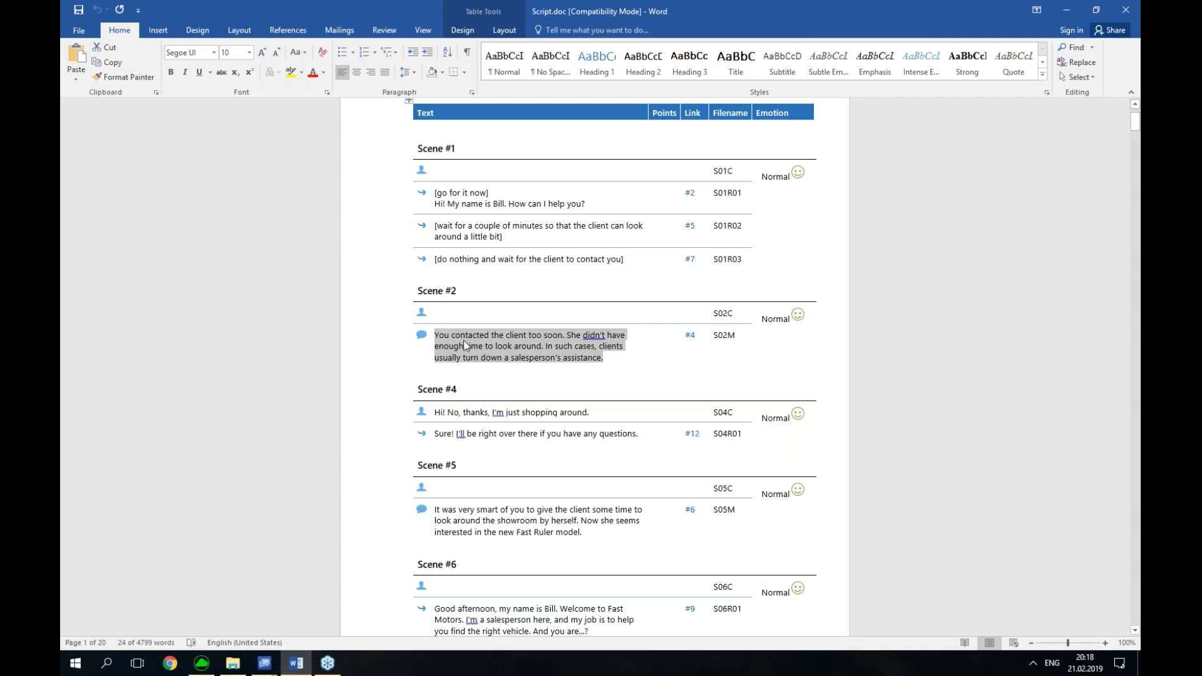
mouse_move(264, 662)
click(338, 633)
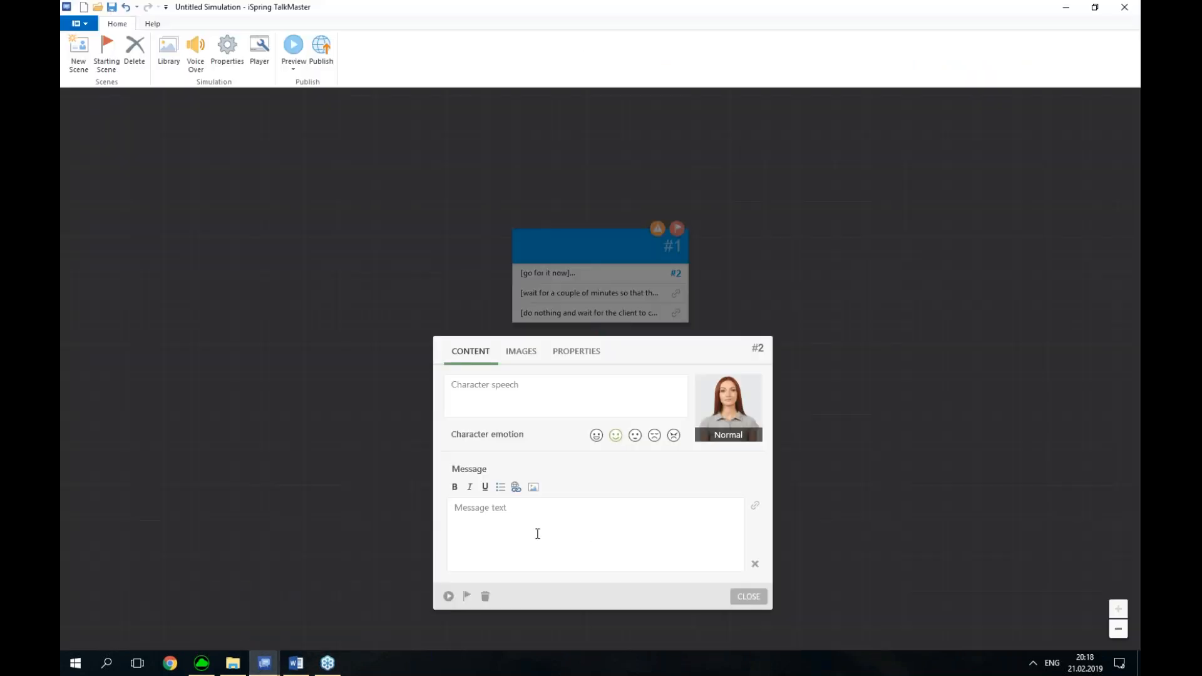
key(ctrl+v)
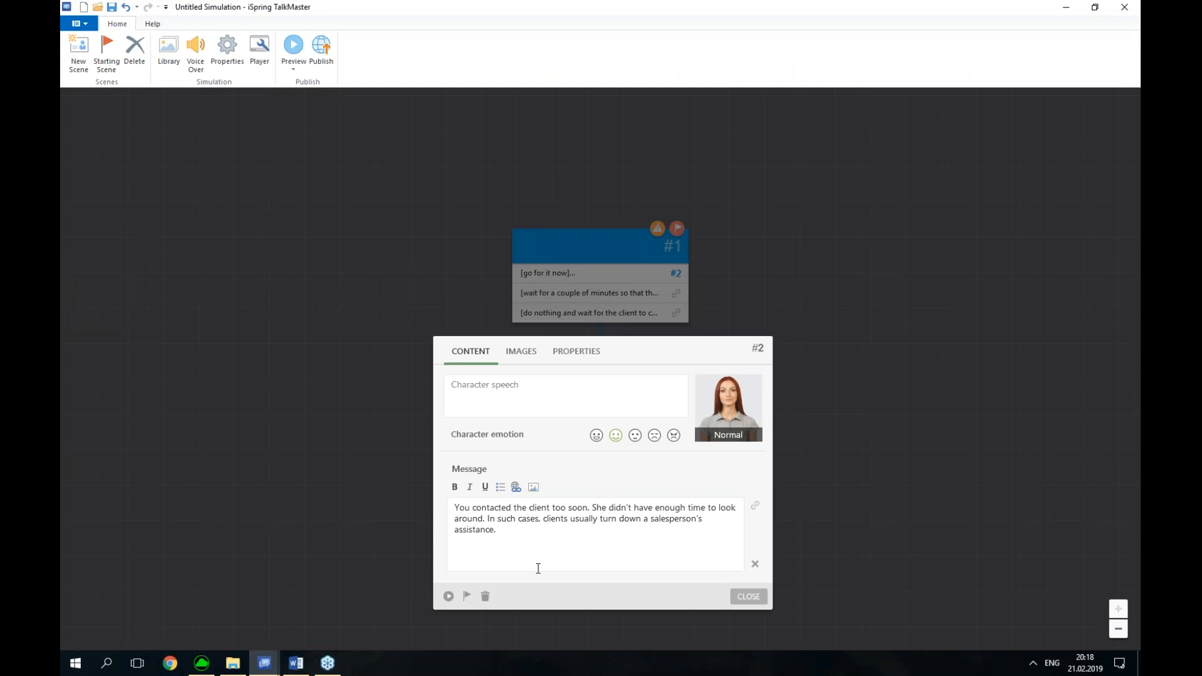
Preview scene #2 and link its message to a new scene placed below it
click(464, 595)
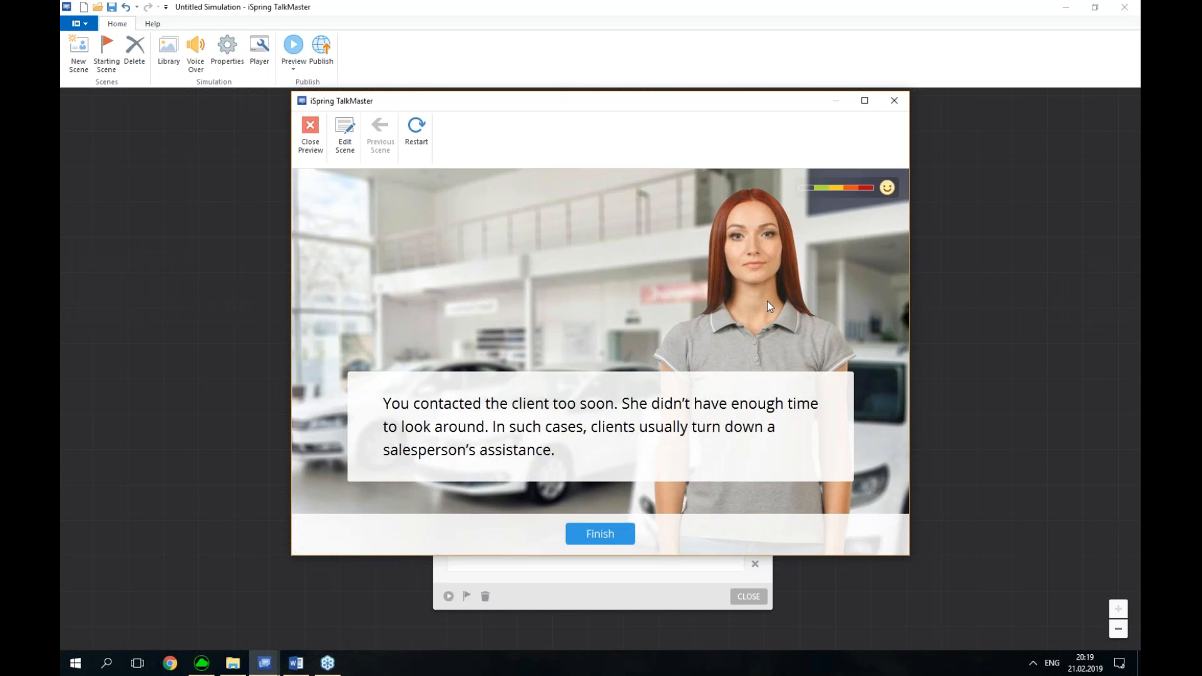
click(892, 101)
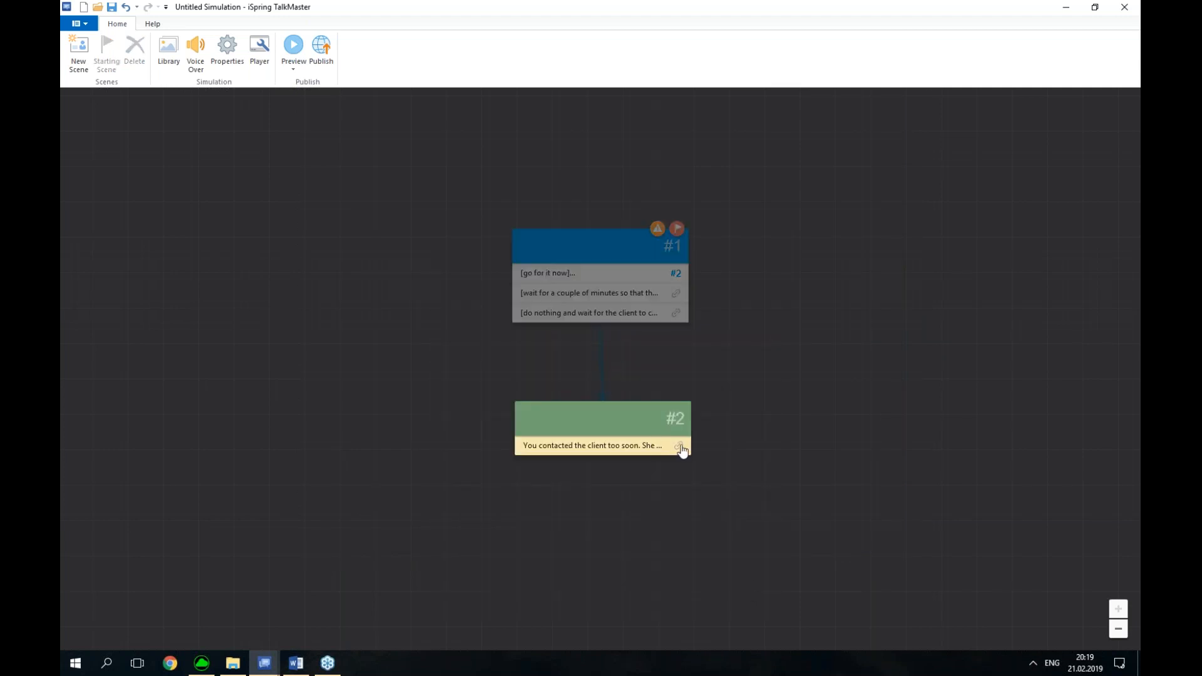
mouse_move(681, 448)
mouse_down()
mouse_move(706, 472)
mouse_move(714, 510)
mouse_move(665, 533)
mouse_move(605, 537)
mouse_up()
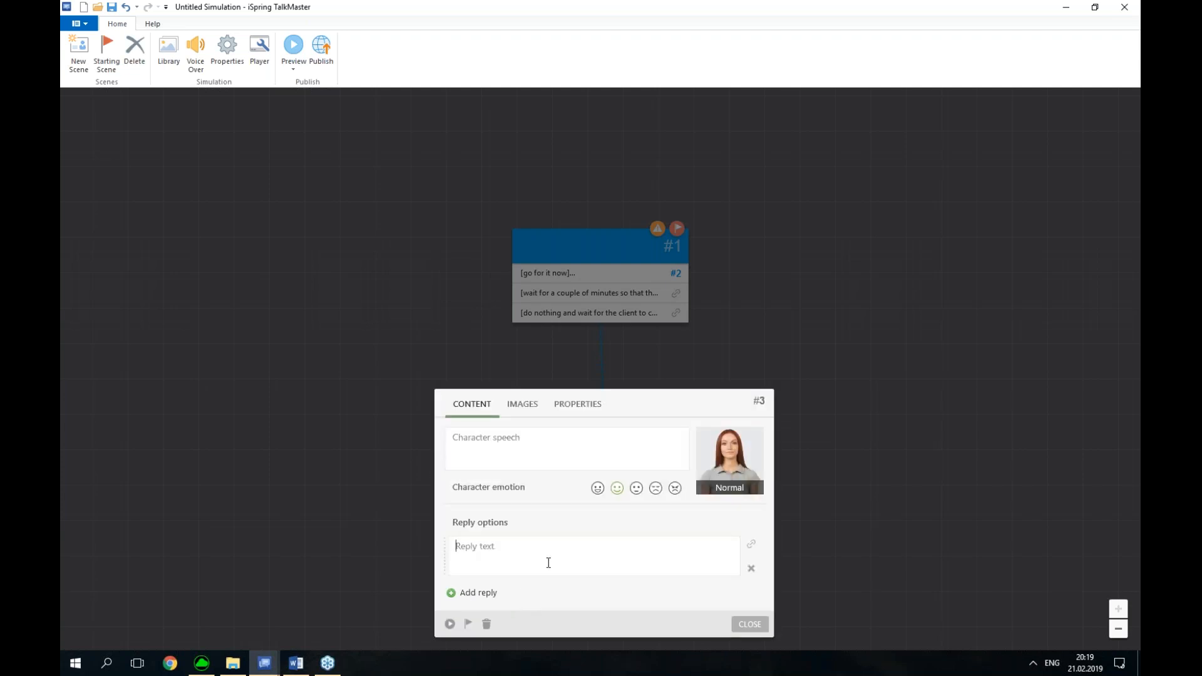
Add the reply "123" to scene #3 and link it to a new scene placed below
text(123)
click(749, 624)
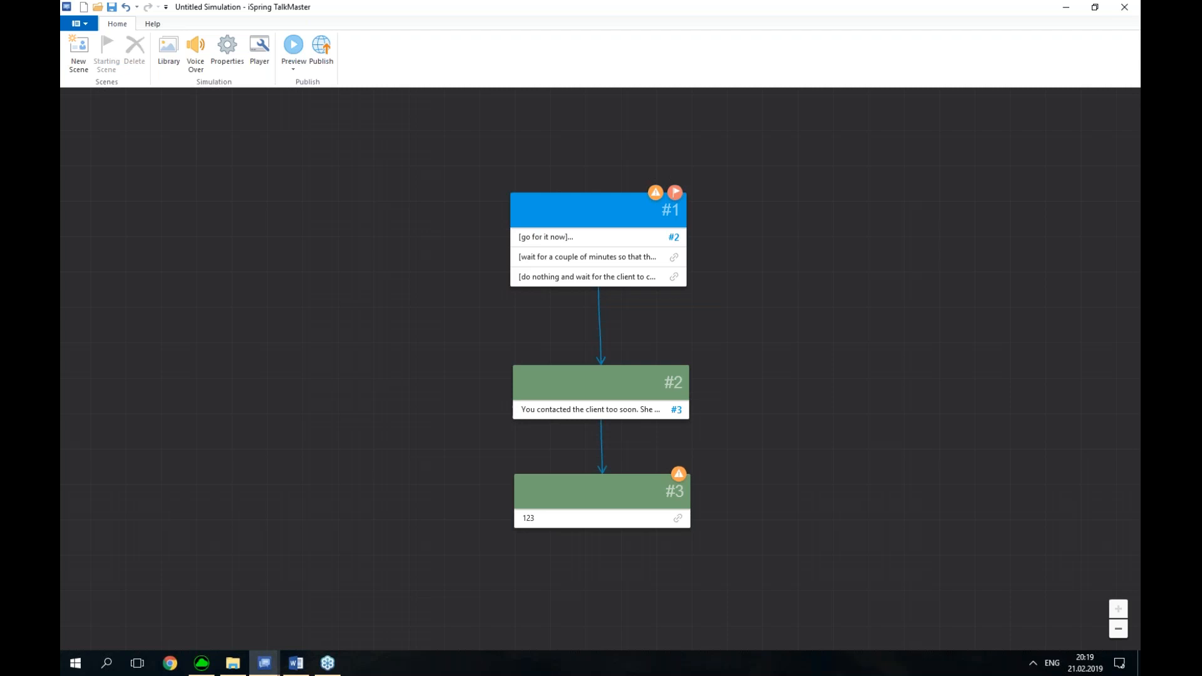
drag(678, 518, 599, 571)
click(743, 626)
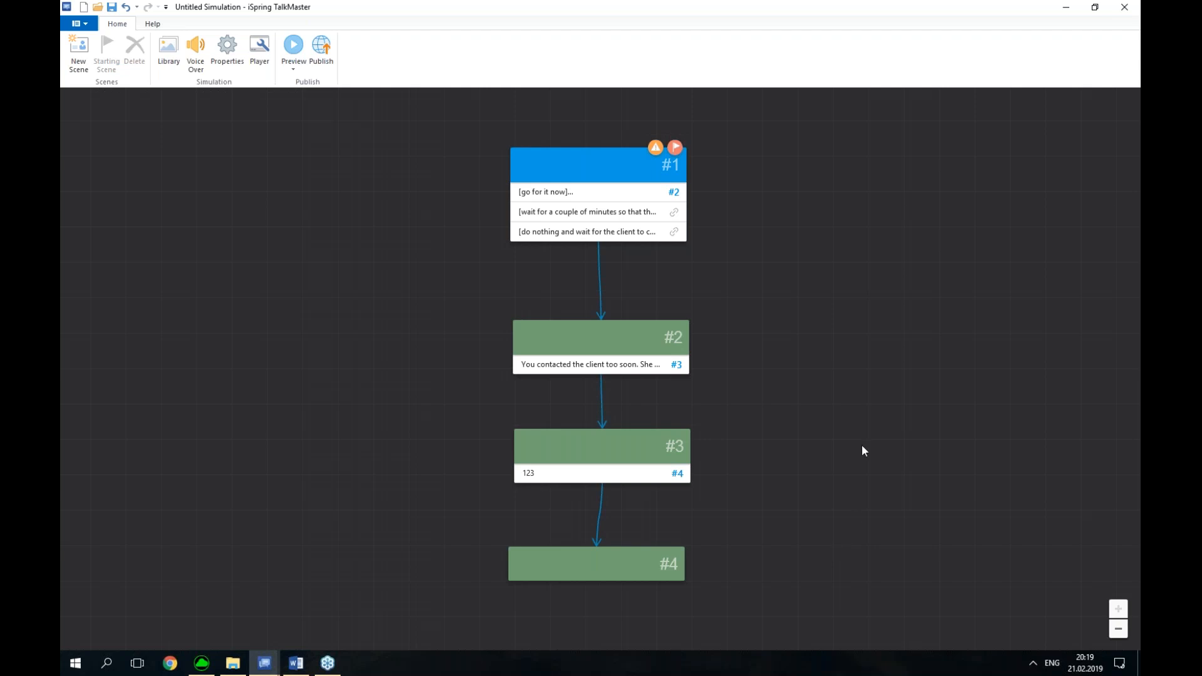
Delete scene #3 and move scene #4 slightly closer to scene #2
right_click(611, 445)
click(628, 531)
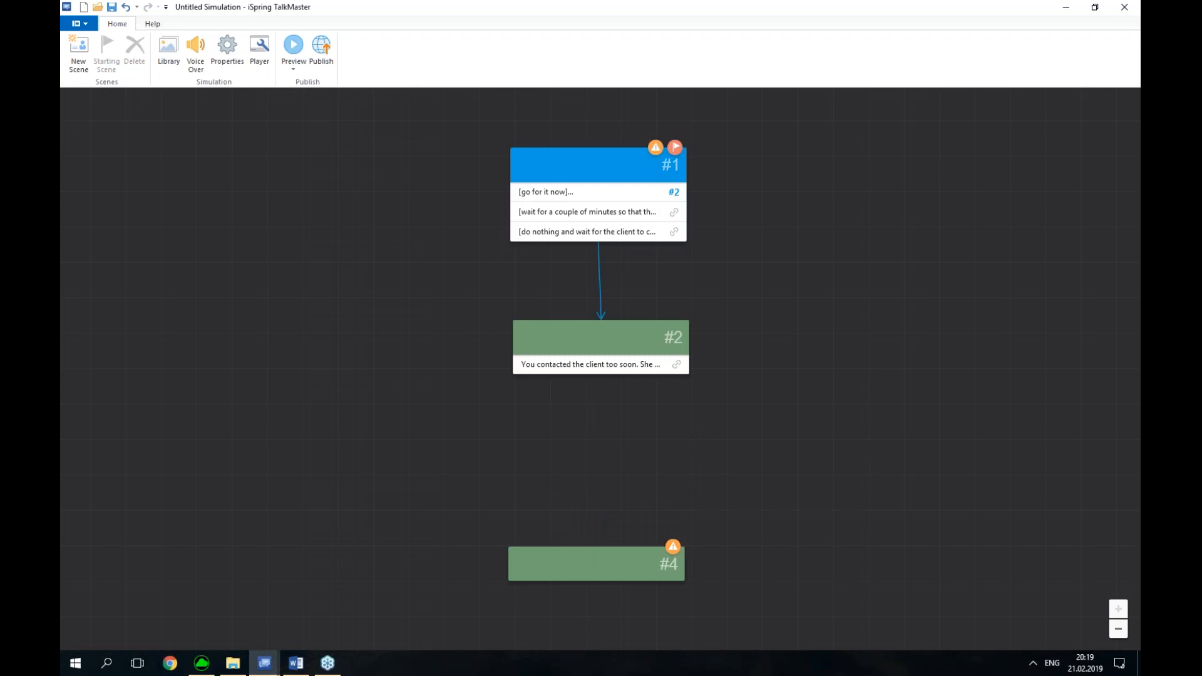
drag(628, 574, 630, 560)
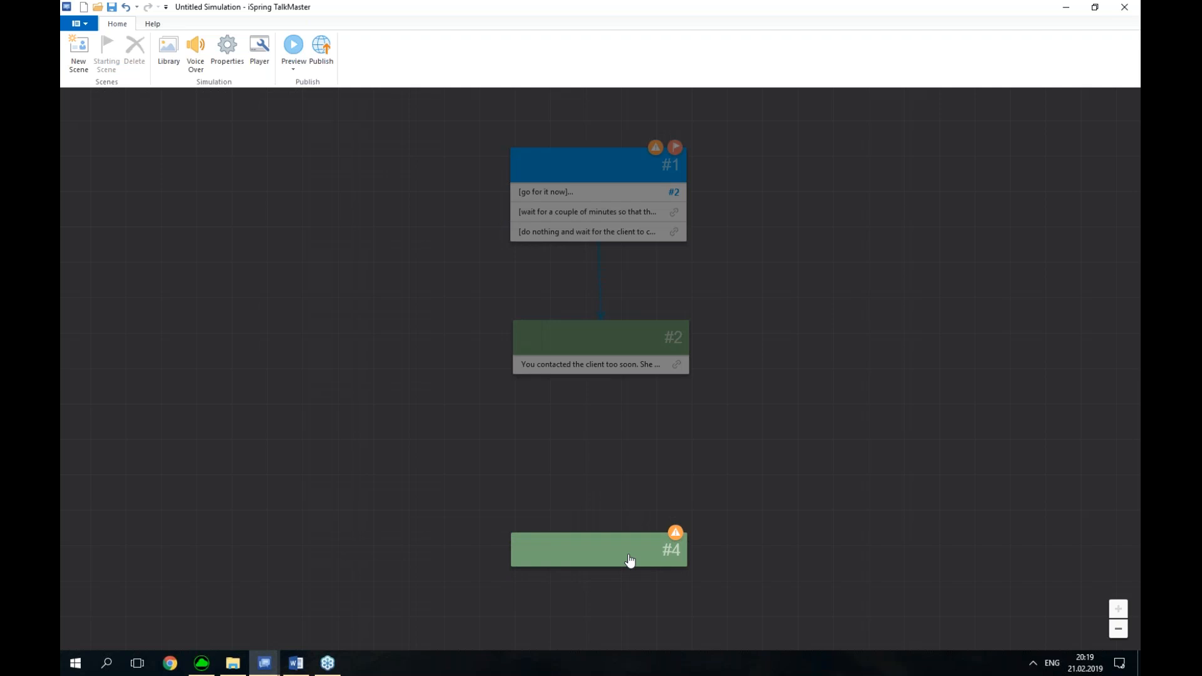
Link scene #2's message to a new scene below it and delete that new scene
drag(675, 366, 636, 461)
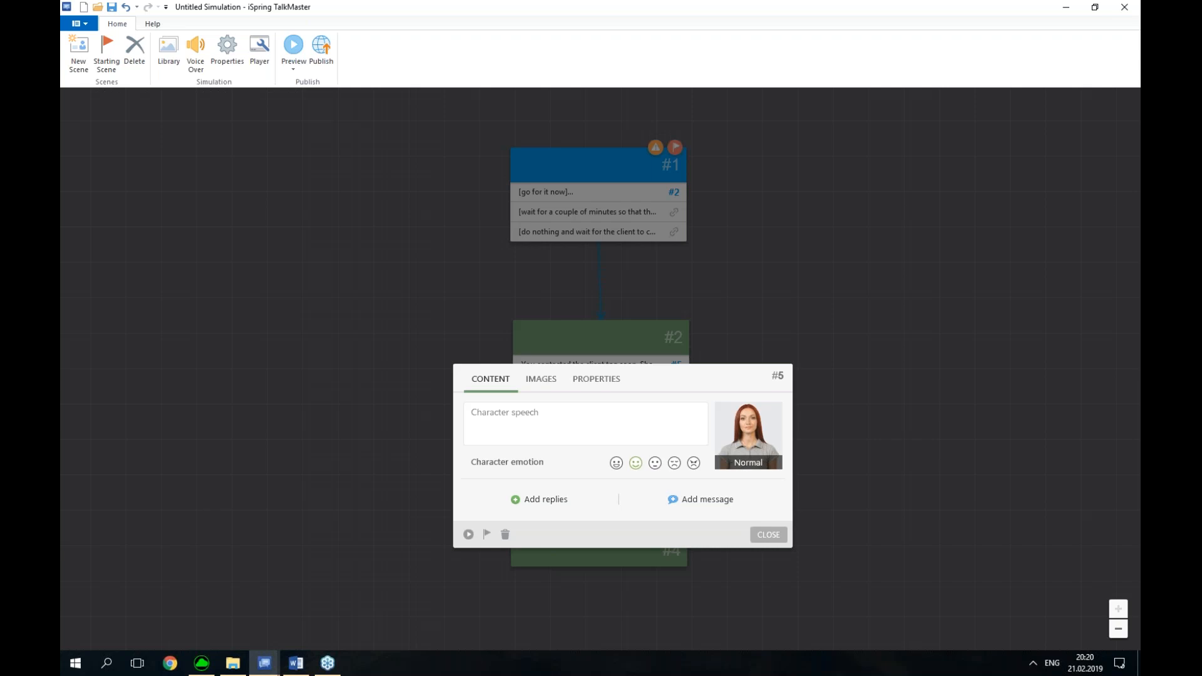
click(763, 535)
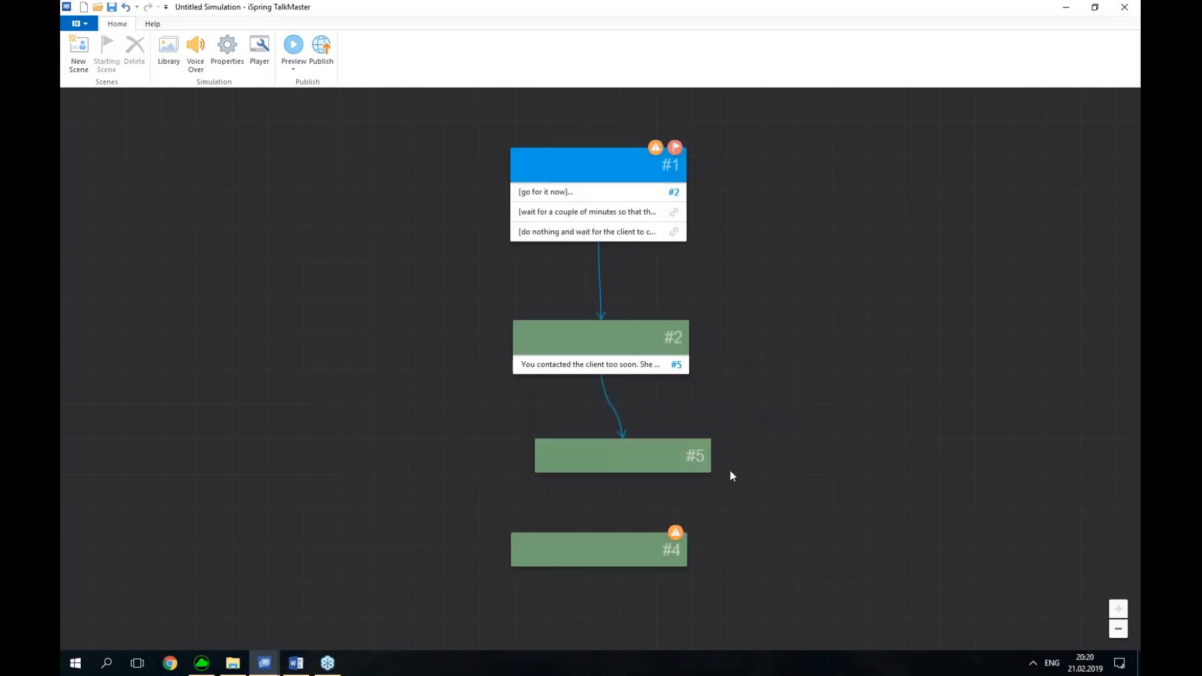
right_click(639, 467)
click(675, 549)
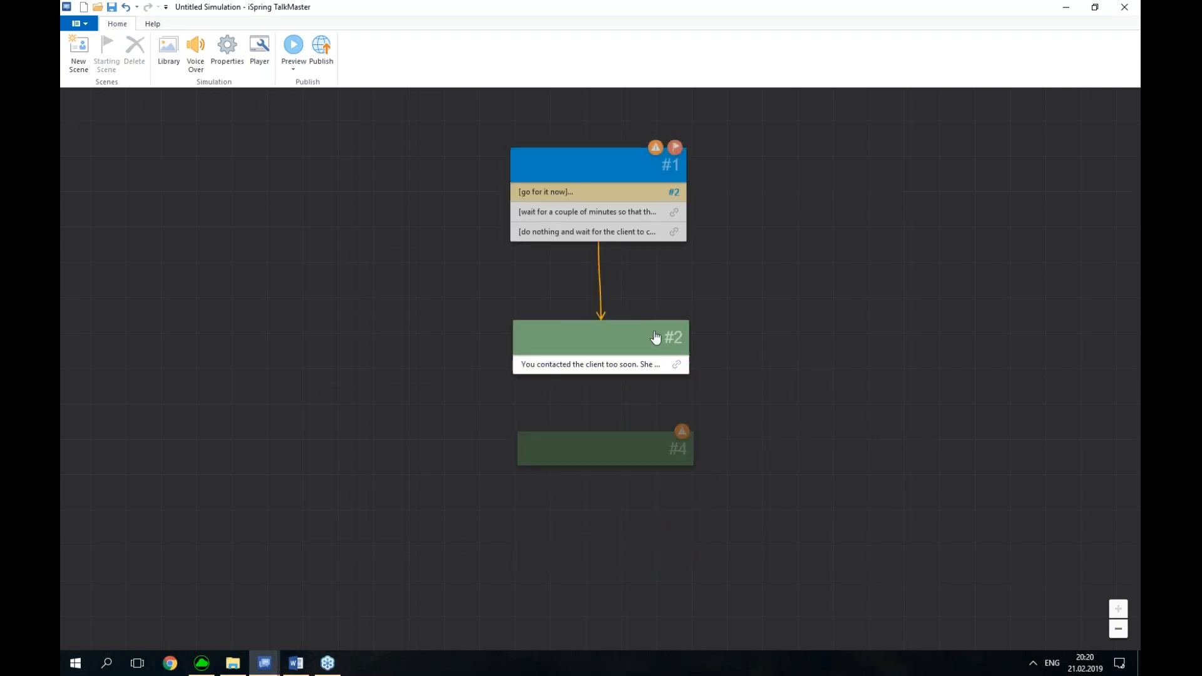
Link scene #2's message to the existing scene #4 and open scene #4's color settings
drag(677, 364, 618, 459)
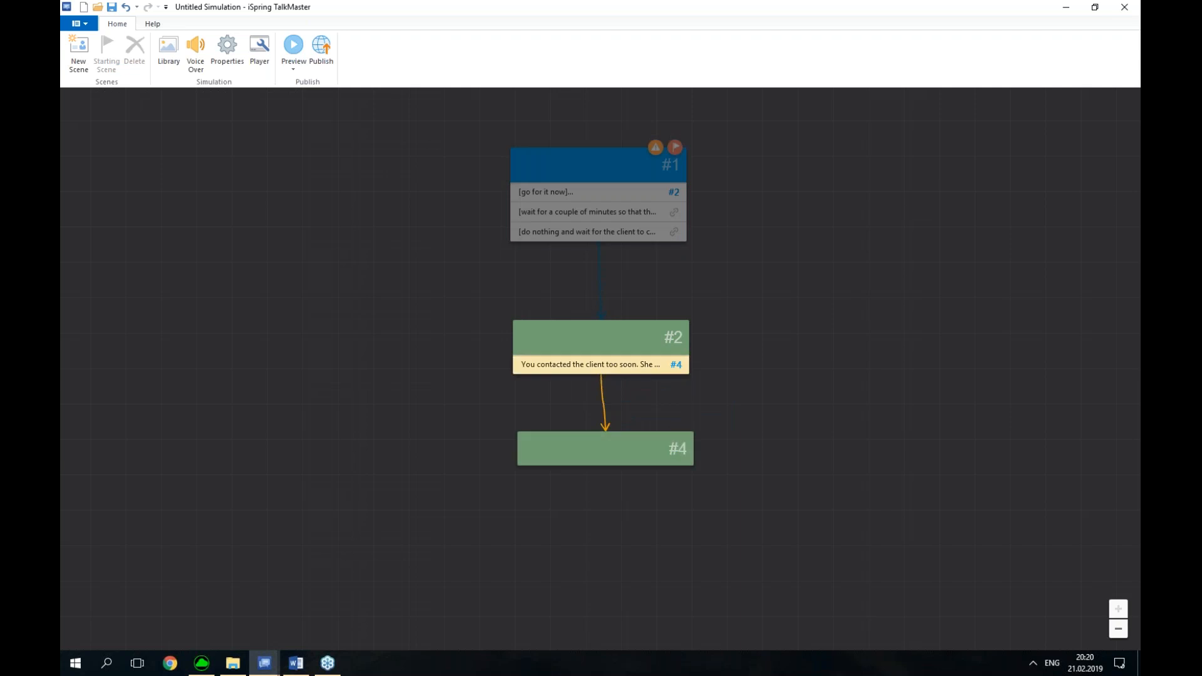
click(617, 459)
click(588, 377)
key(ctrl)
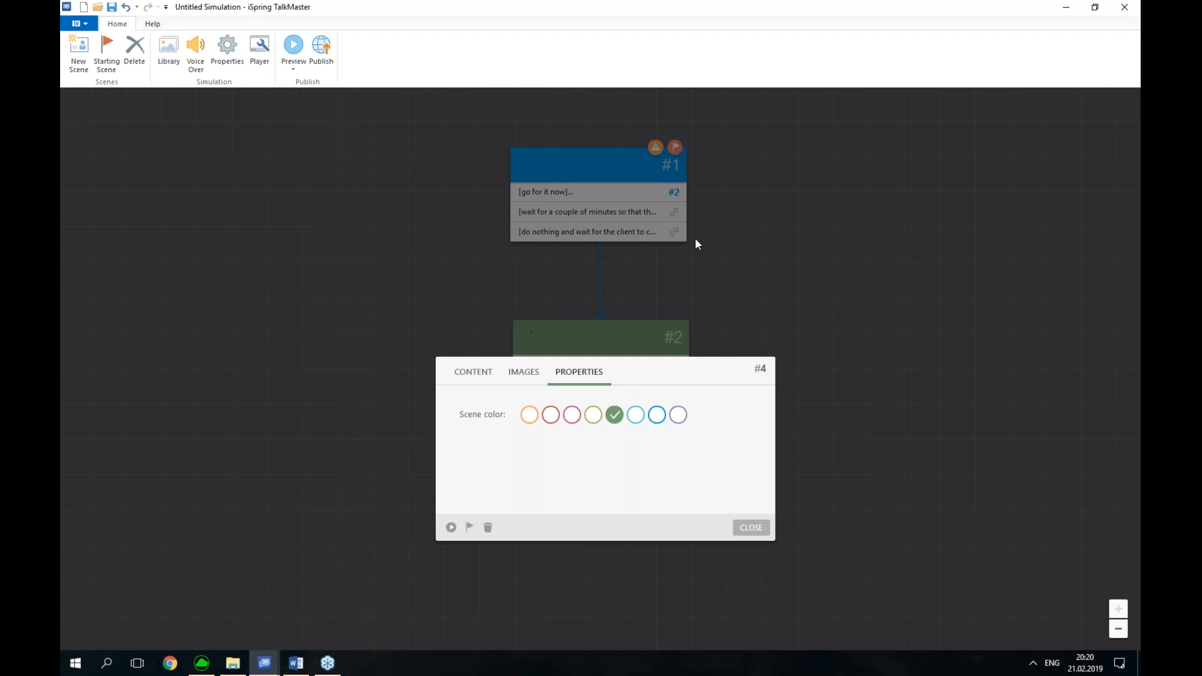
Copy the client's line "Hi! No, thanks, I'm just shopping around." from the Word script into scene #4's character speech
click(296, 663)
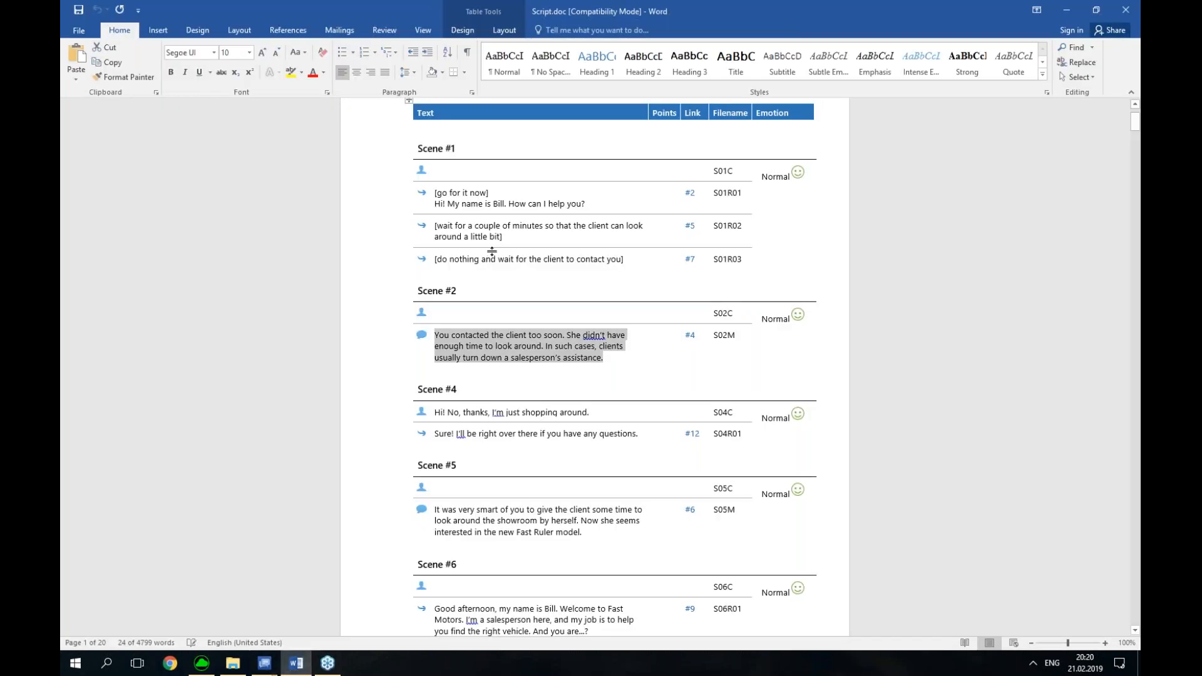
scroll(493, 256, down, 2)
click(599, 351)
drag(599, 349, 436, 351)
key(ctrl+c)
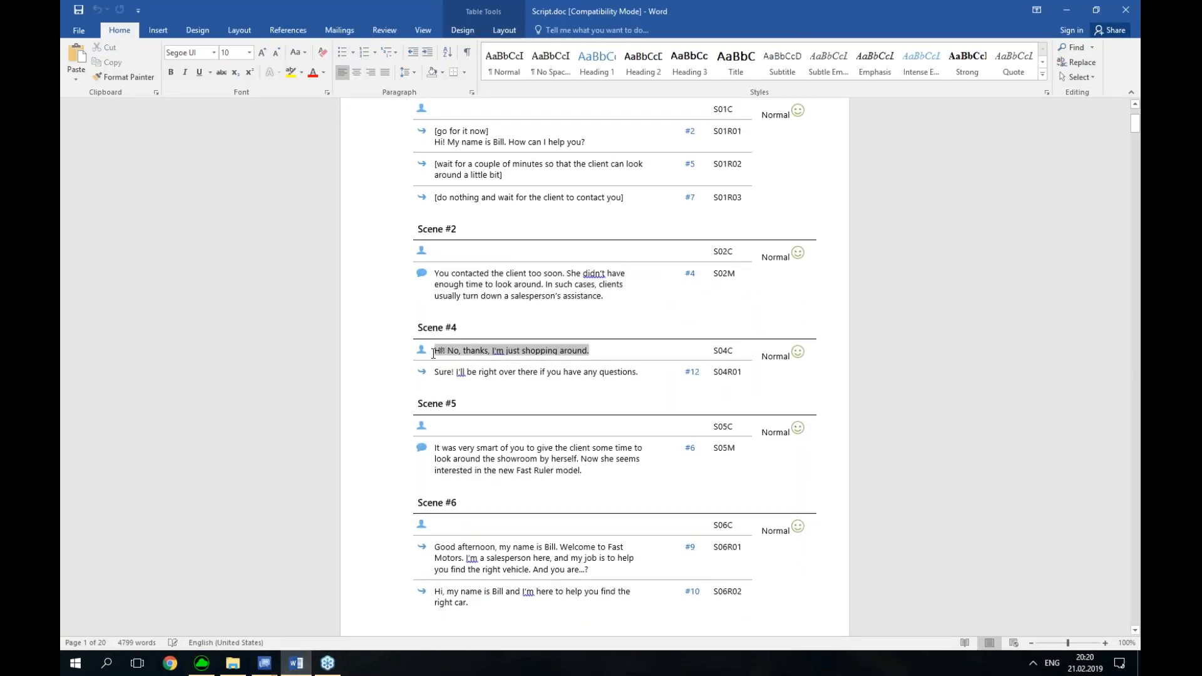
click(265, 663)
click(346, 623)
click(473, 373)
key(ctrl+v)
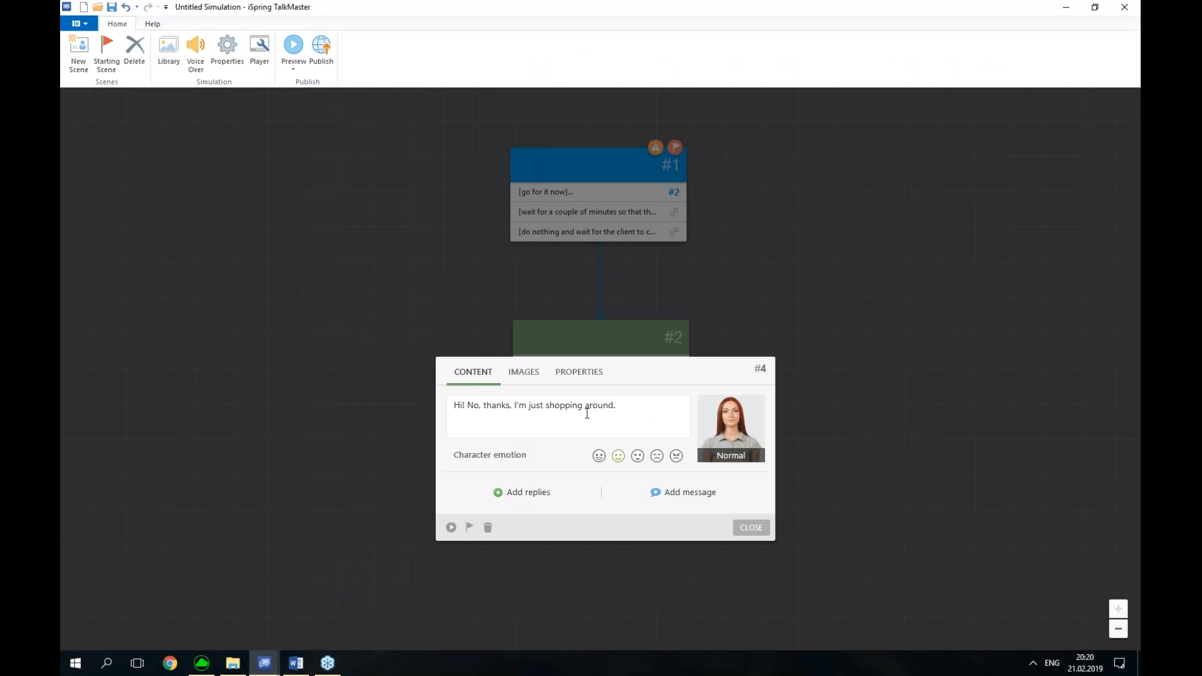
Add a reply to scene #4 with the script text "Sure! I'll be right over there if you have any questions."
click(534, 497)
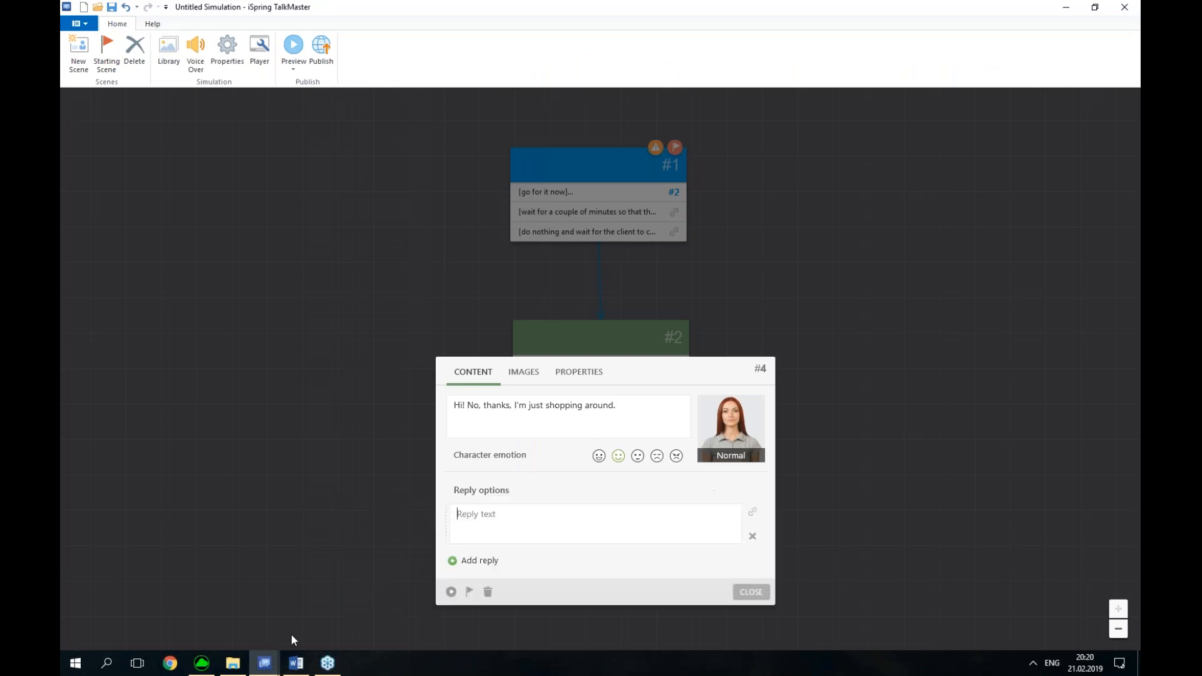
click(297, 663)
click(658, 371)
key(ctrl+c)
mouse_move(264, 663)
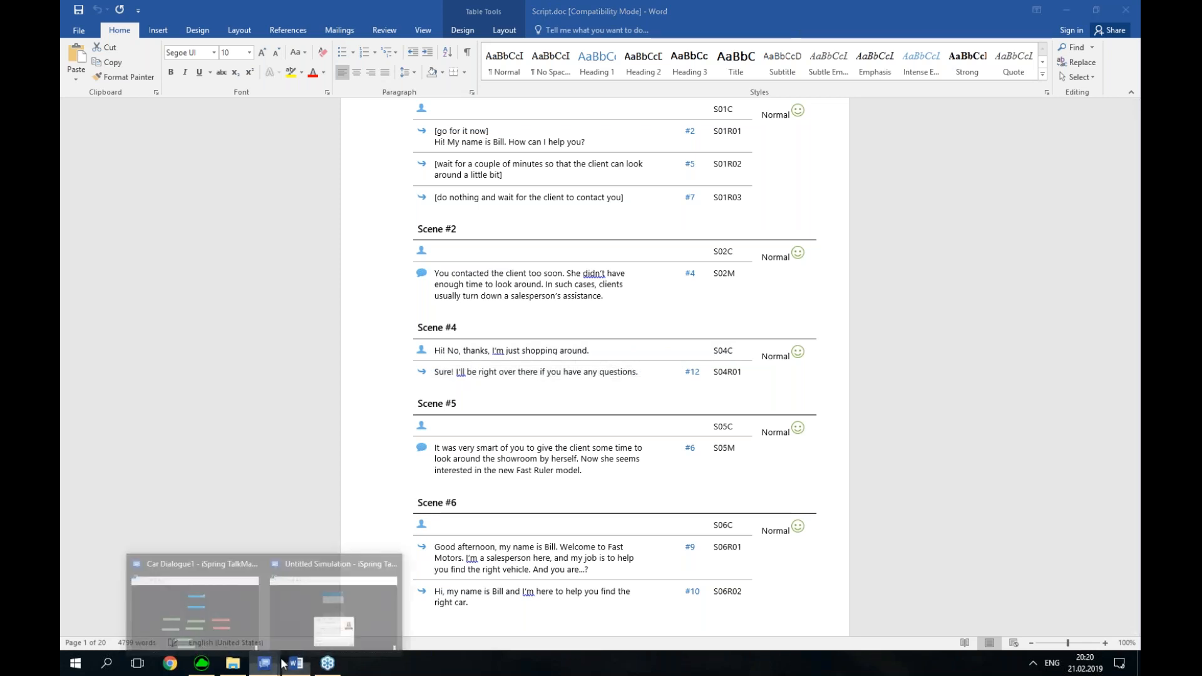
click(332, 632)
key(ctrl+v)
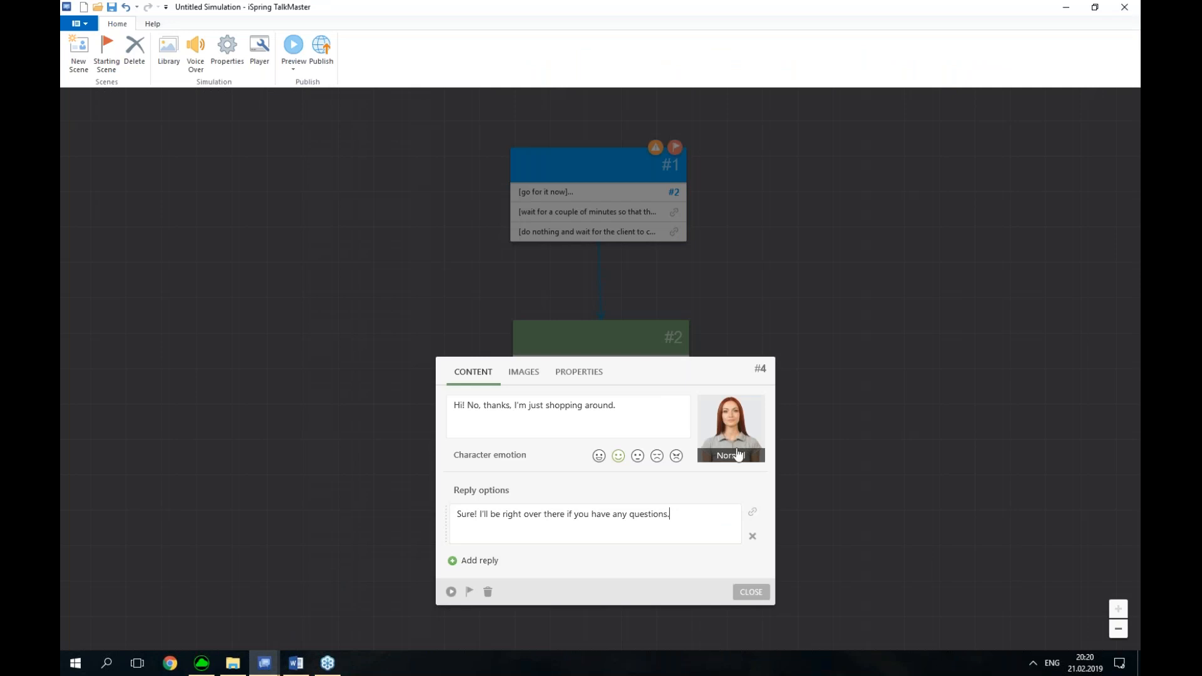
click(752, 592)
Link scene #4's reply to a new scene placed directly below it
drag(613, 338, 607, 349)
drag(767, 238, 769, 277)
mouse_move(791, 316)
mouse_down()
mouse_move(792, 294)
mouse_move(794, 311)
mouse_up()
drag(683, 410, 606, 509)
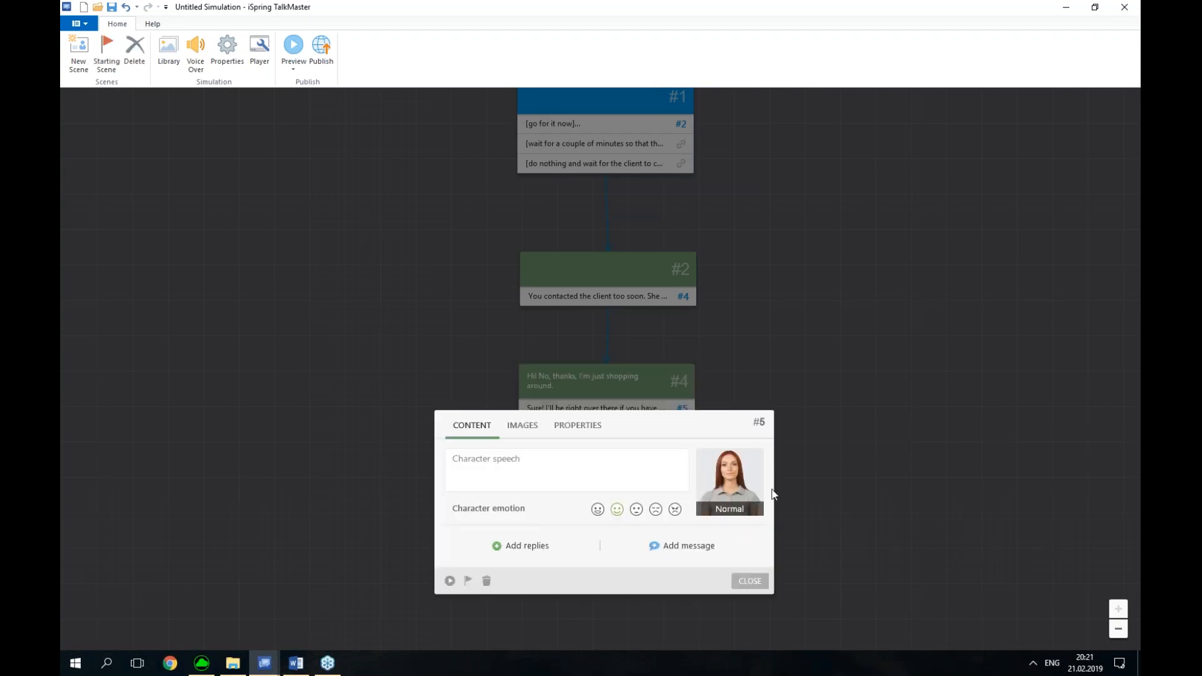
Add a message to scene #5 with the script text beginning "It was very smart of you to give the client some time to look around"
click(297, 664)
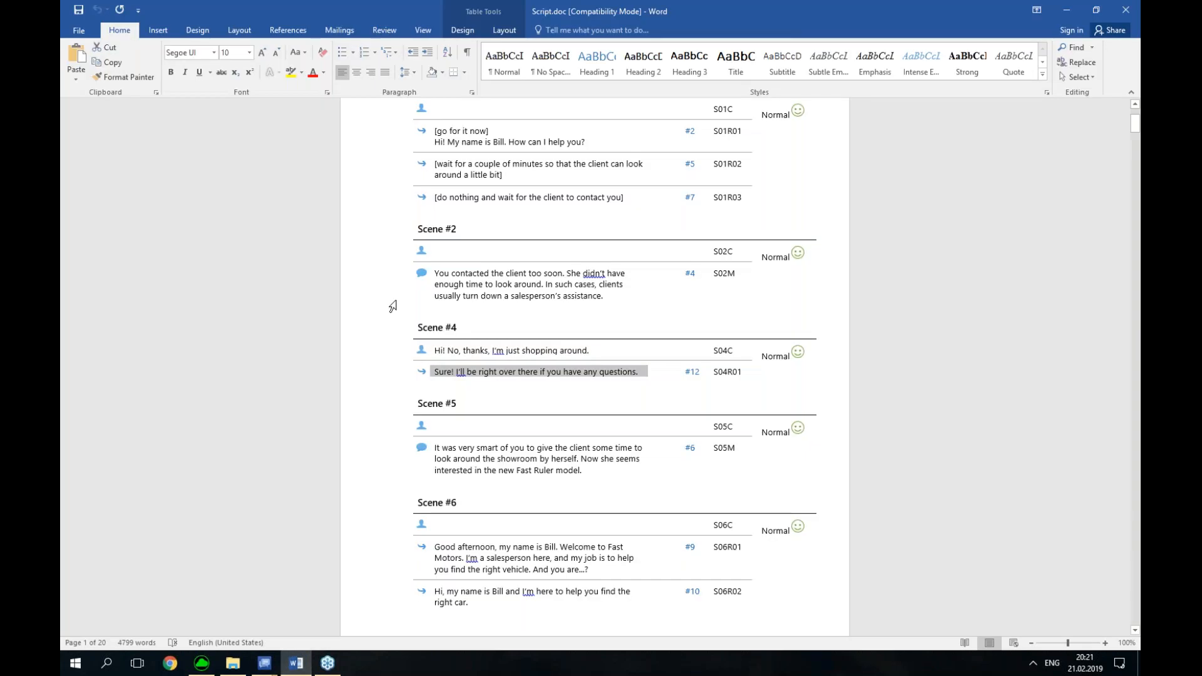
scroll(528, 290, down, 3)
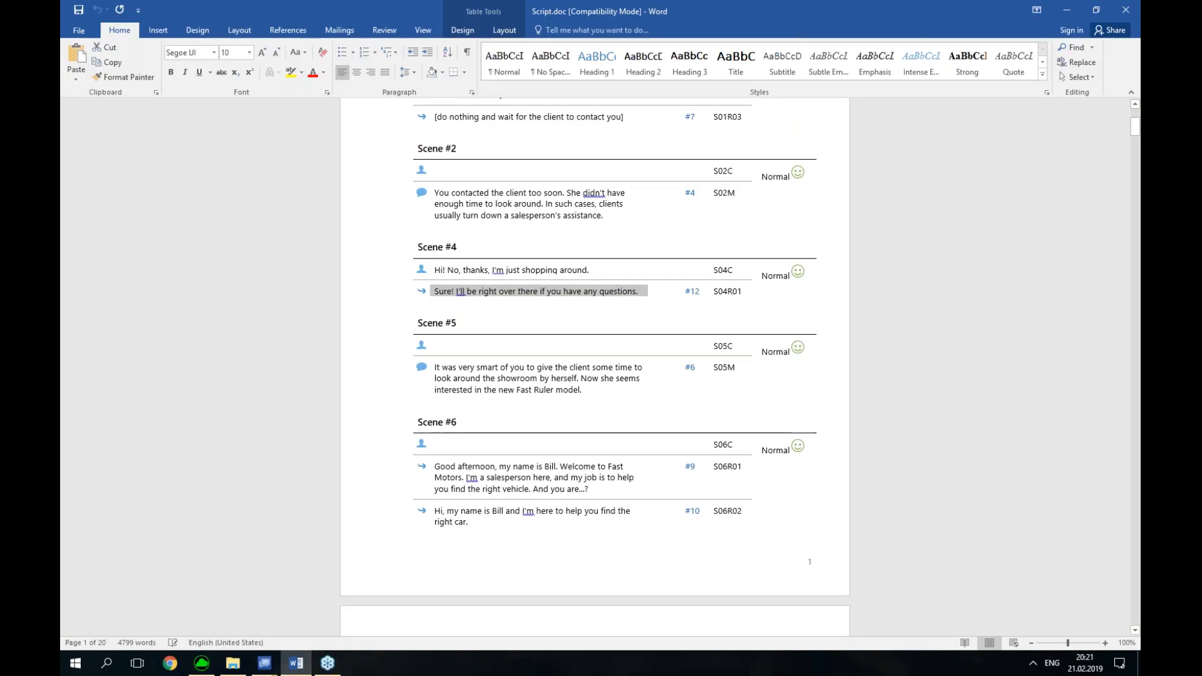
drag(593, 377, 437, 354)
key(ctrl+c)
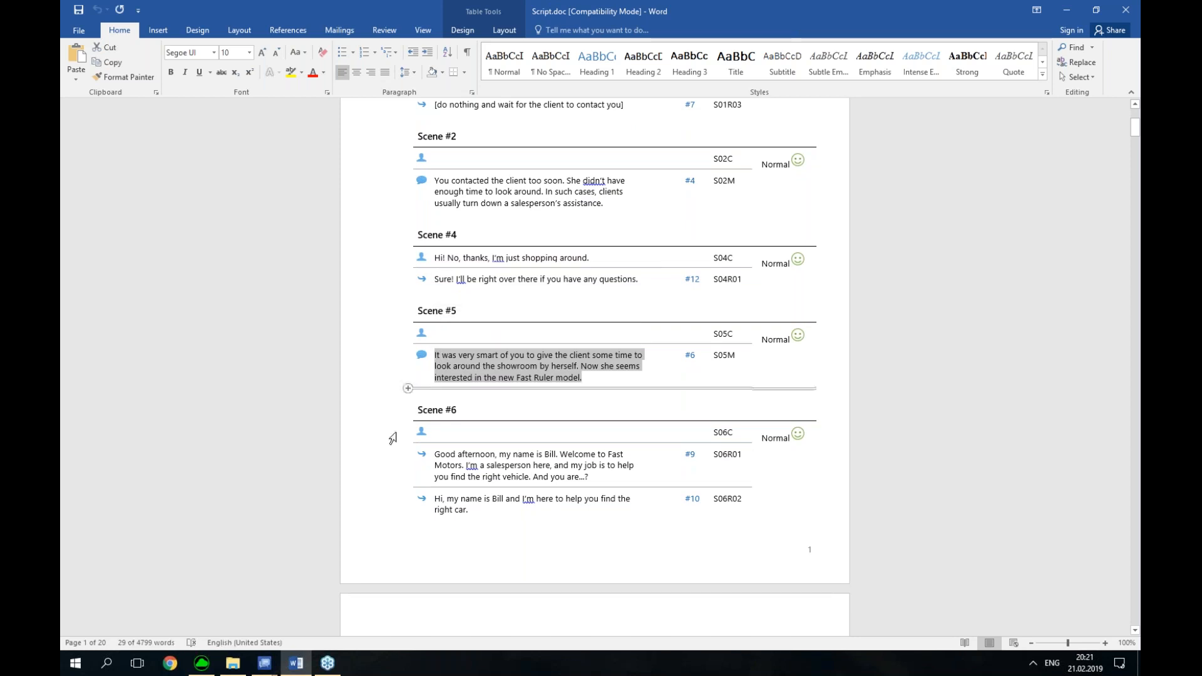
click(264, 670)
click(323, 638)
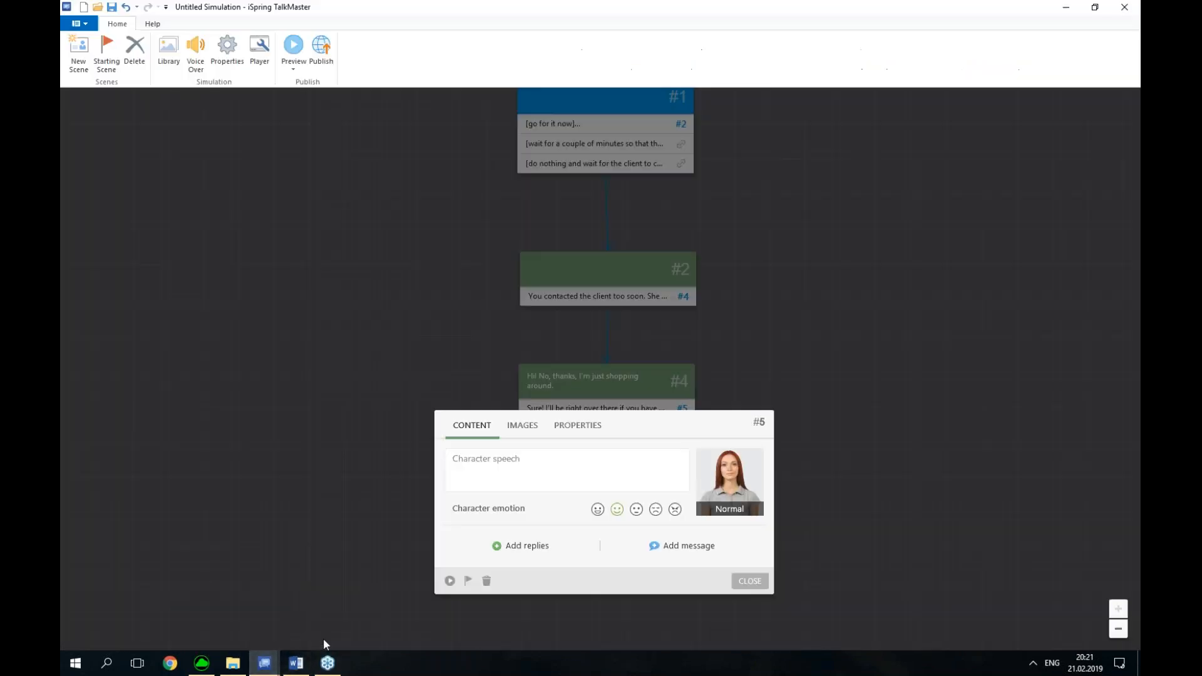
click(685, 547)
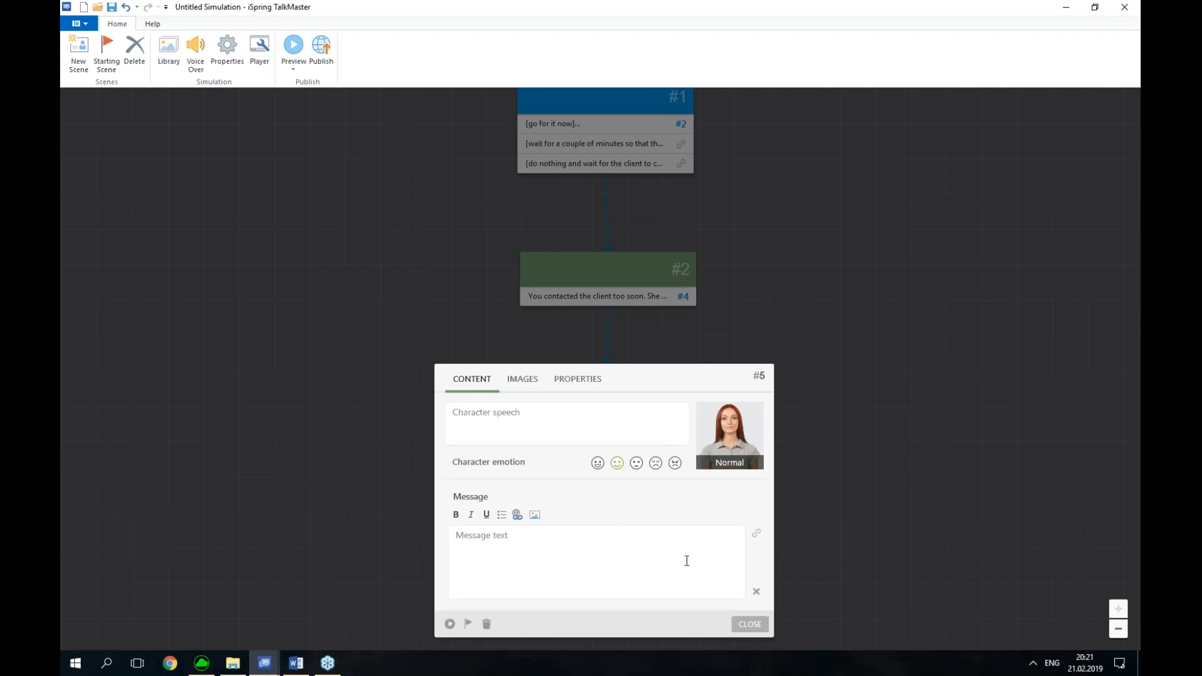
key(ctrl+v)
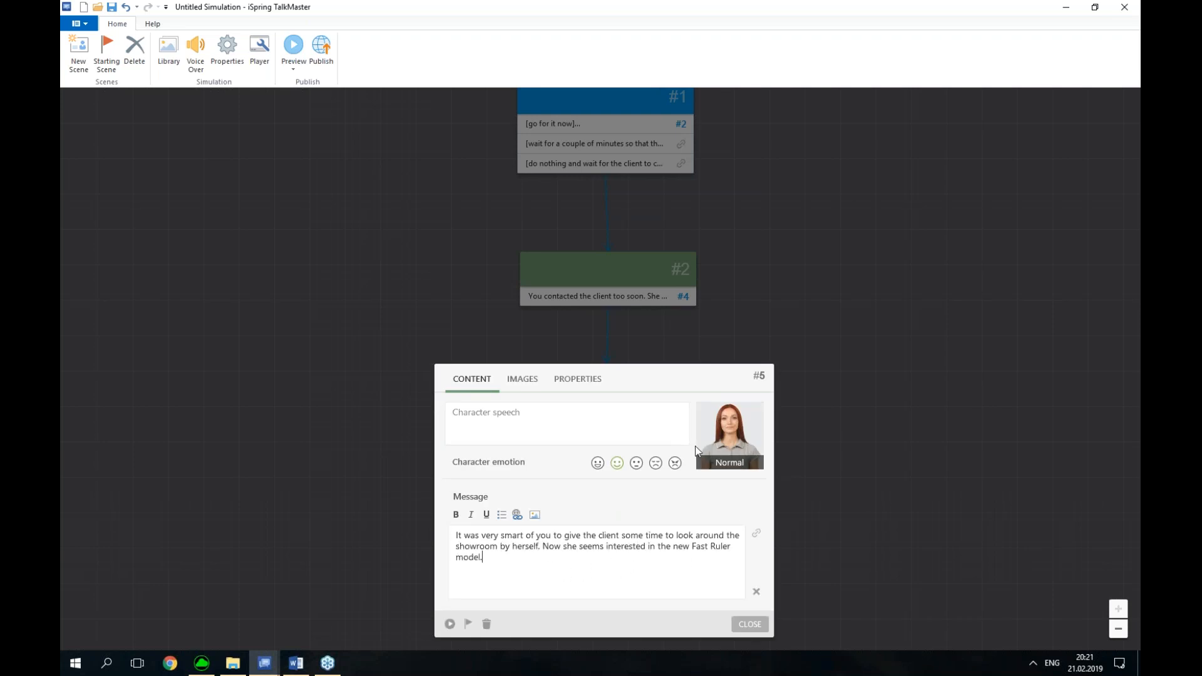
click(740, 624)
drag(821, 494, 821, 492)
drag(607, 461, 610, 465)
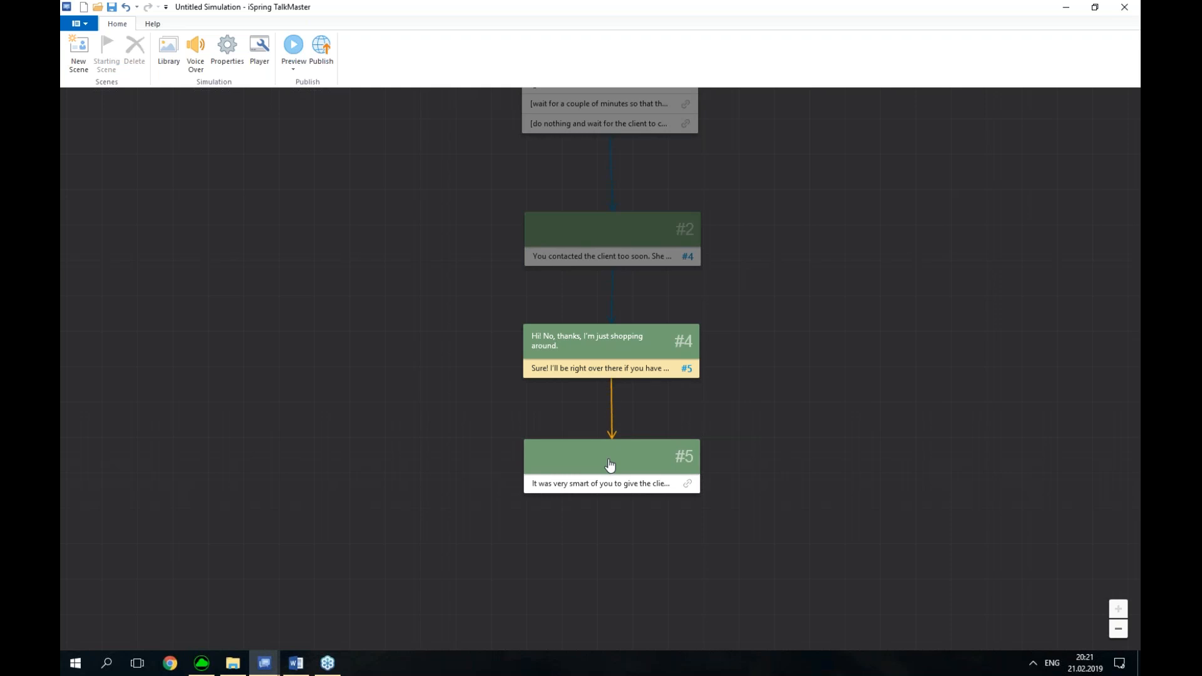
drag(829, 531, 841, 497)
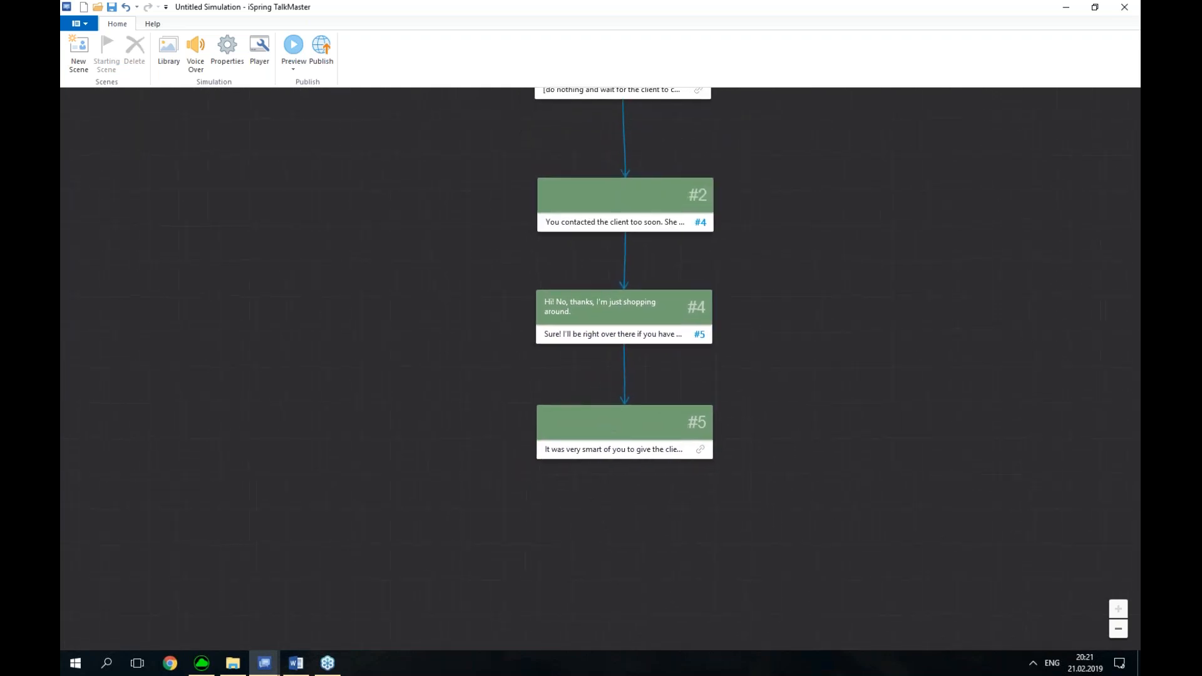
Switch to the Car Dialogue1 simulation and examine which scenes the two replies of scene #6 lead to
mouse_move(265, 663)
click(229, 624)
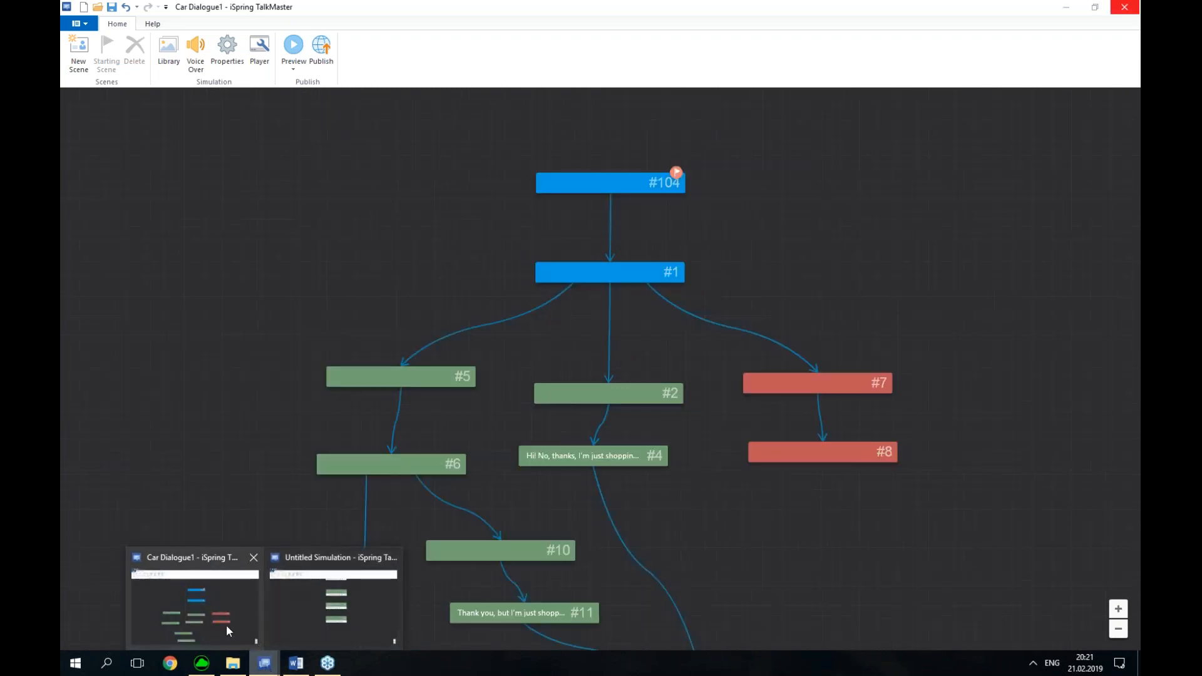
scroll(759, 384, down, 5)
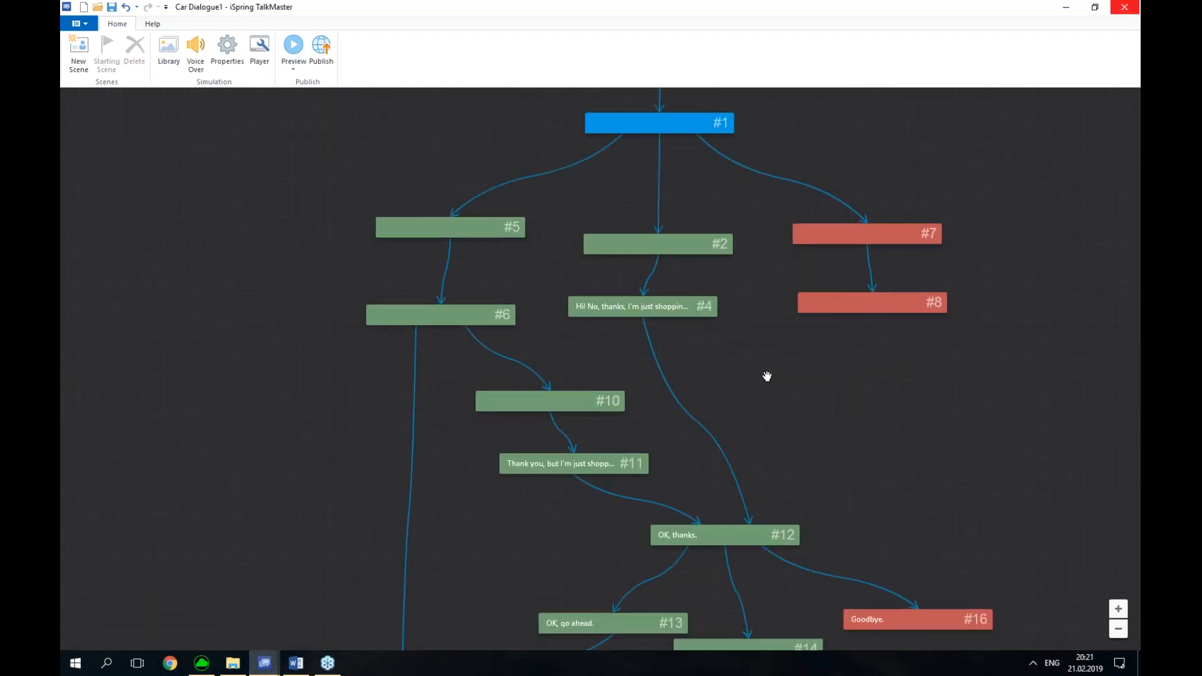
drag(847, 426, 807, 376)
scroll(766, 416, up, 2)
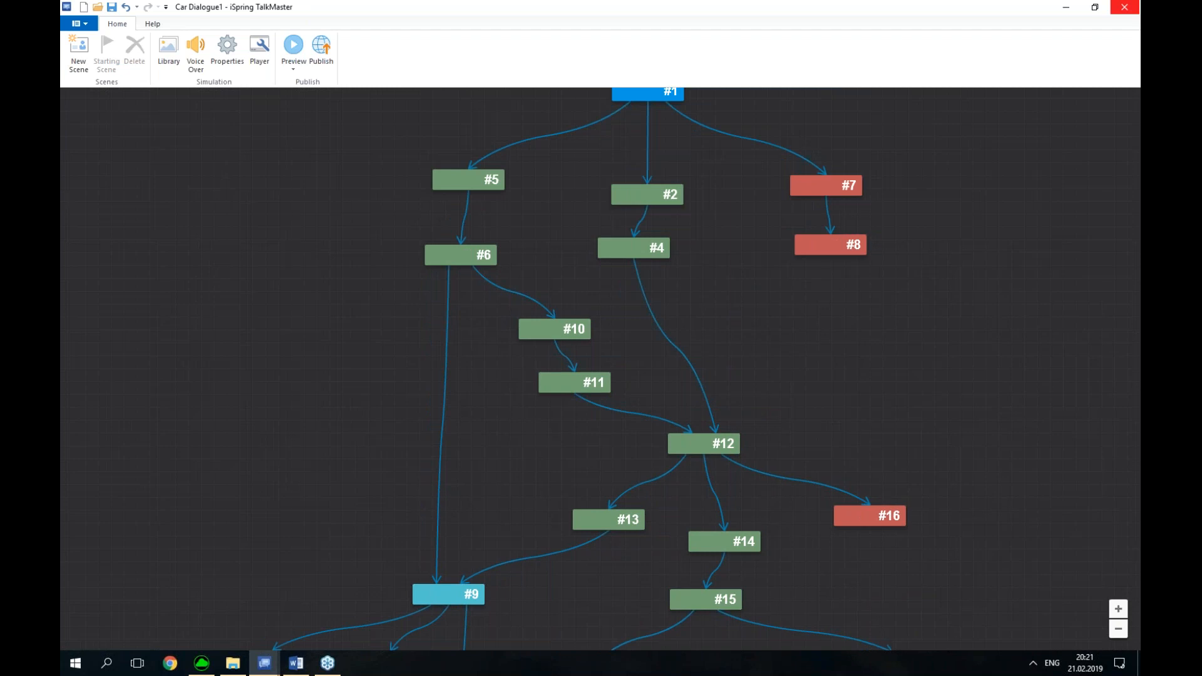
scroll(432, 270, up, 4)
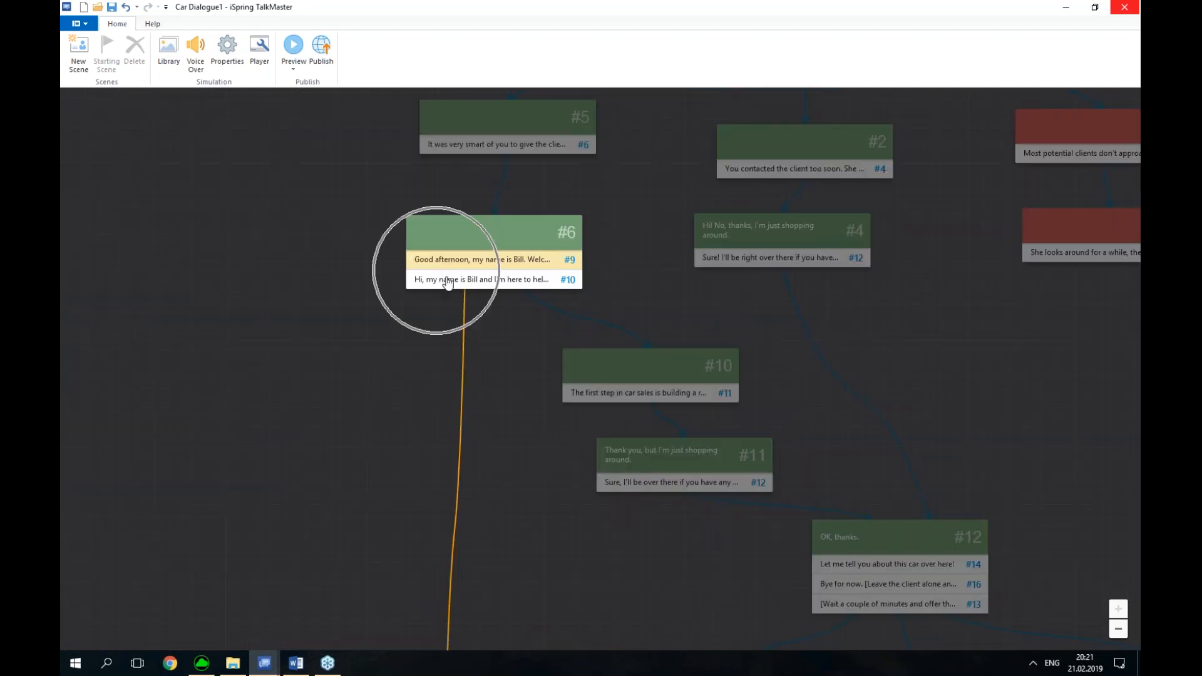
click(517, 280)
click(545, 261)
click(569, 280)
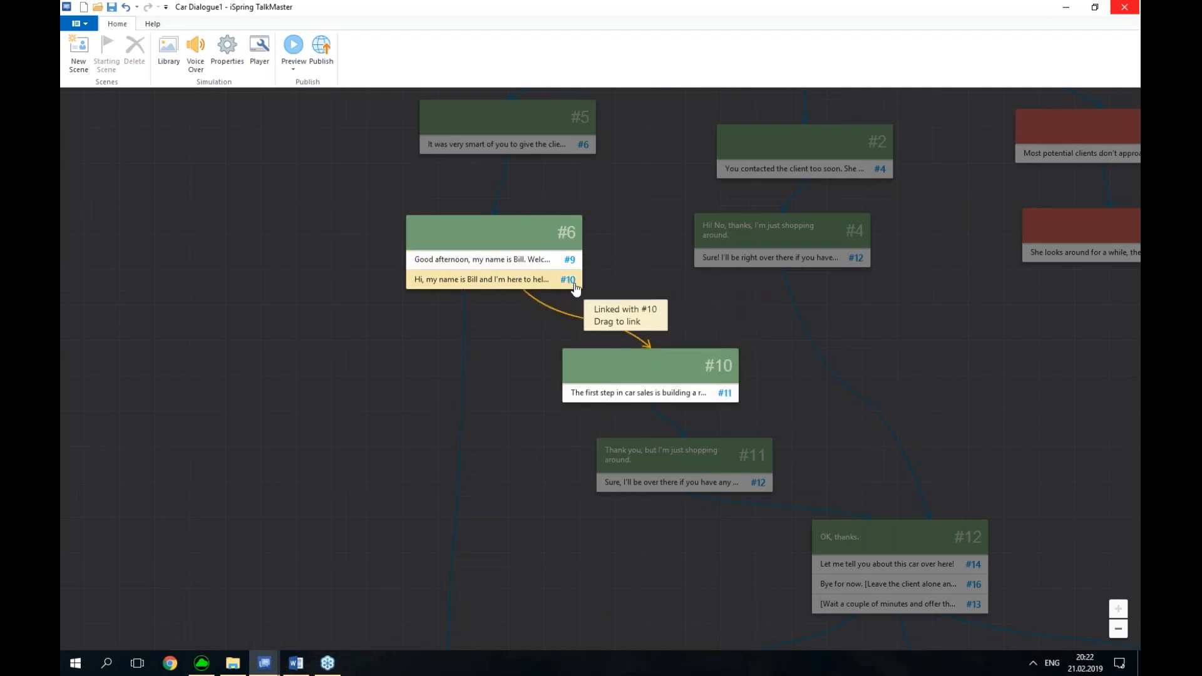
click(694, 295)
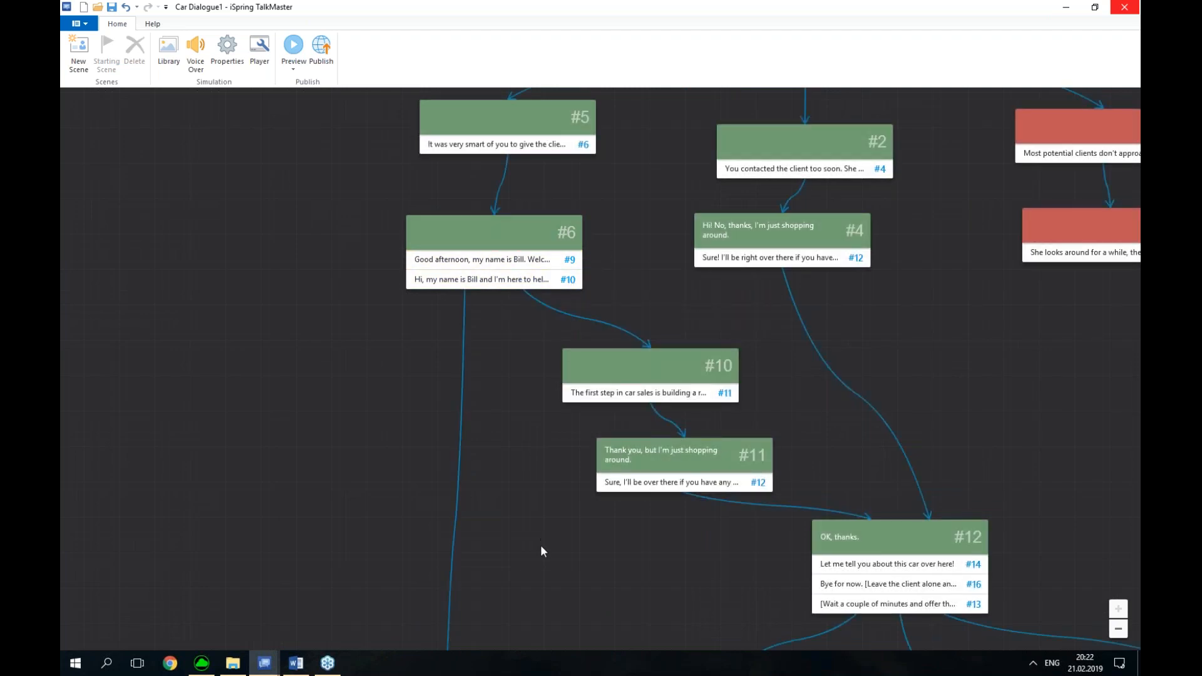
Examine how the dialogue branches between scenes #6, #12, #13 and #9 are connected in the finished simulation
scroll(540, 545, down, 3)
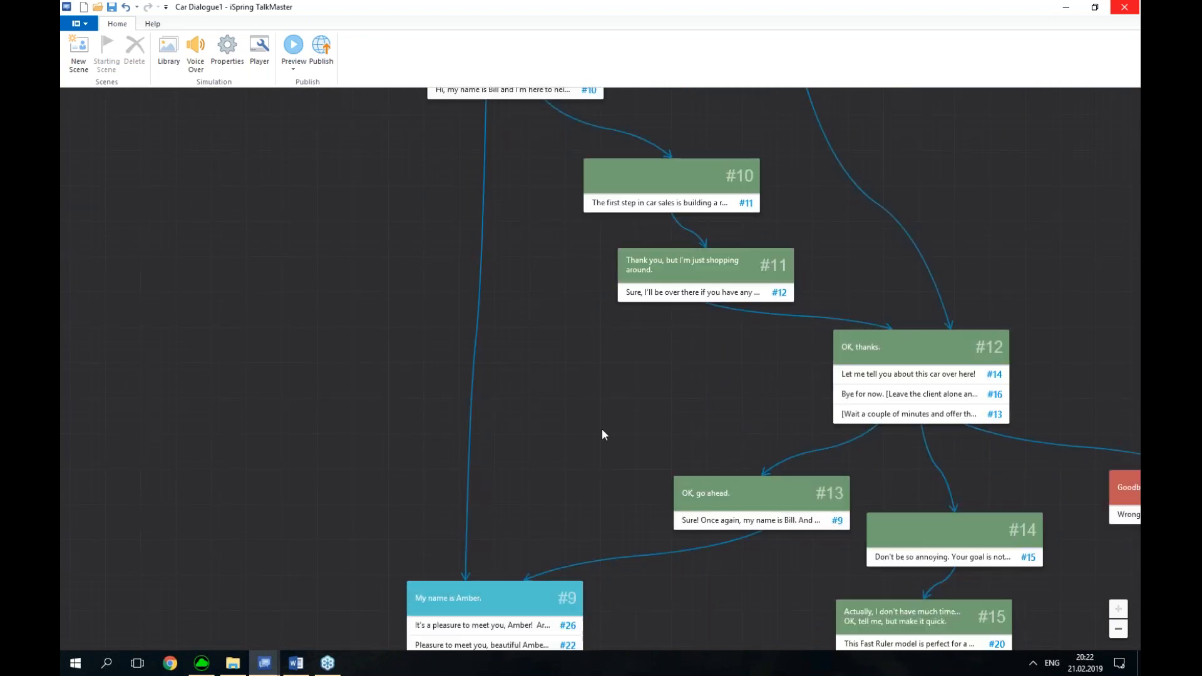
drag(599, 407, 573, 545)
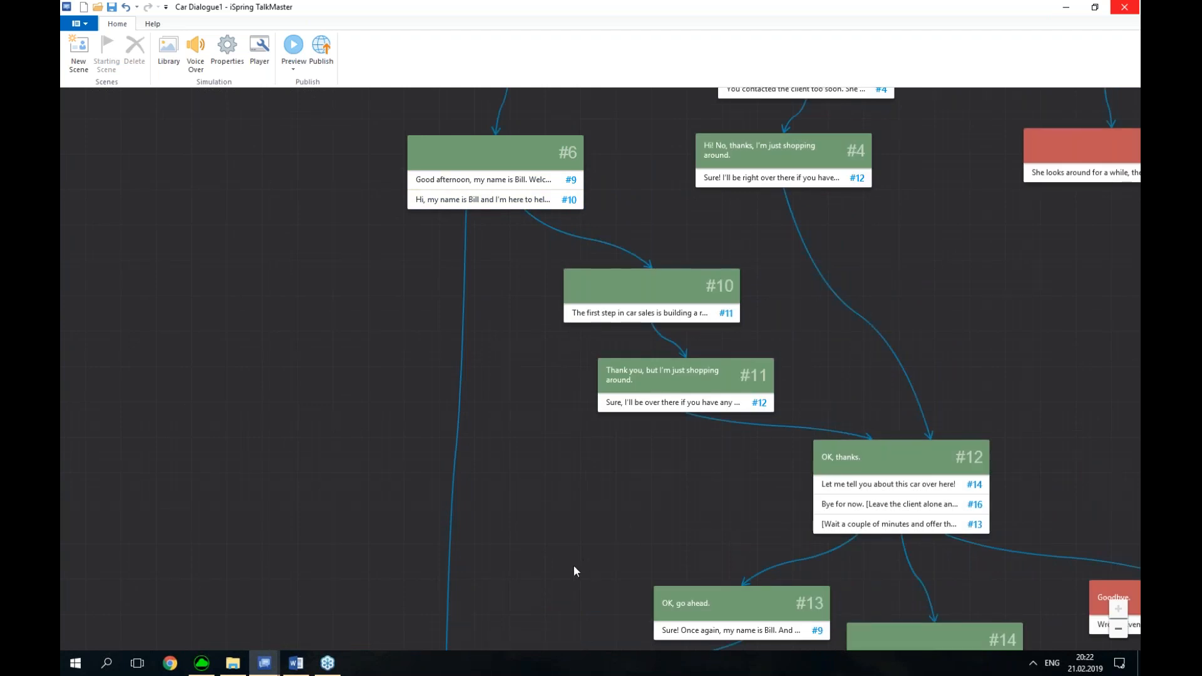
drag(544, 584, 563, 464)
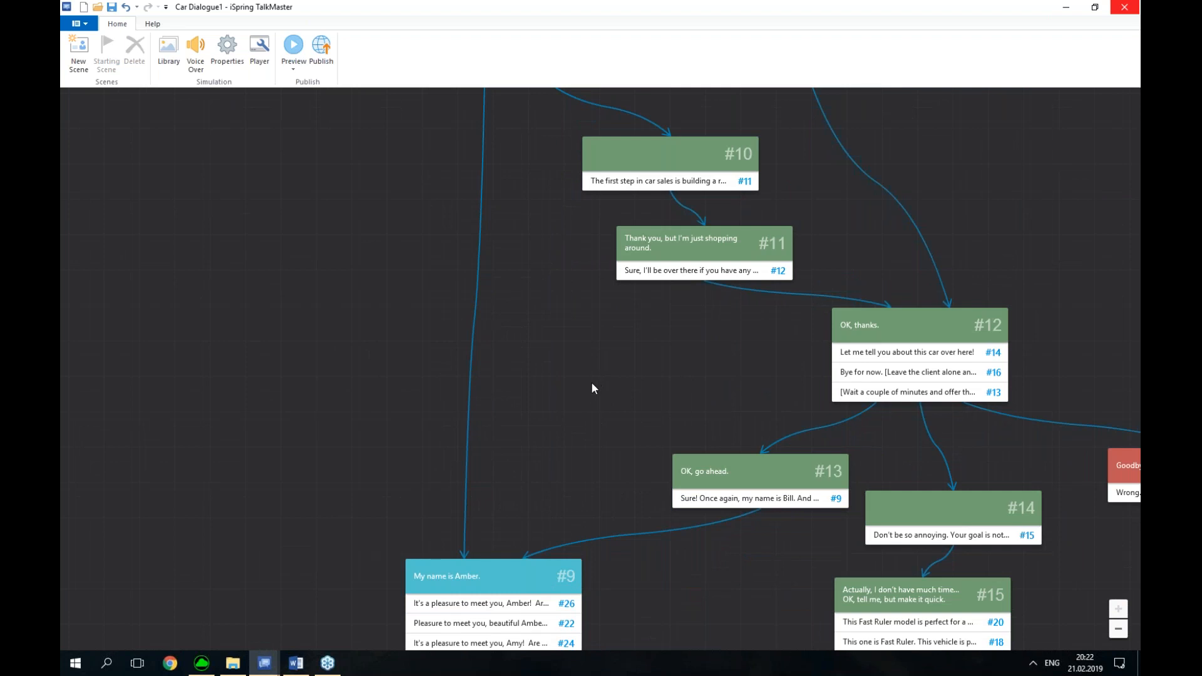
scroll(581, 402, down, 5)
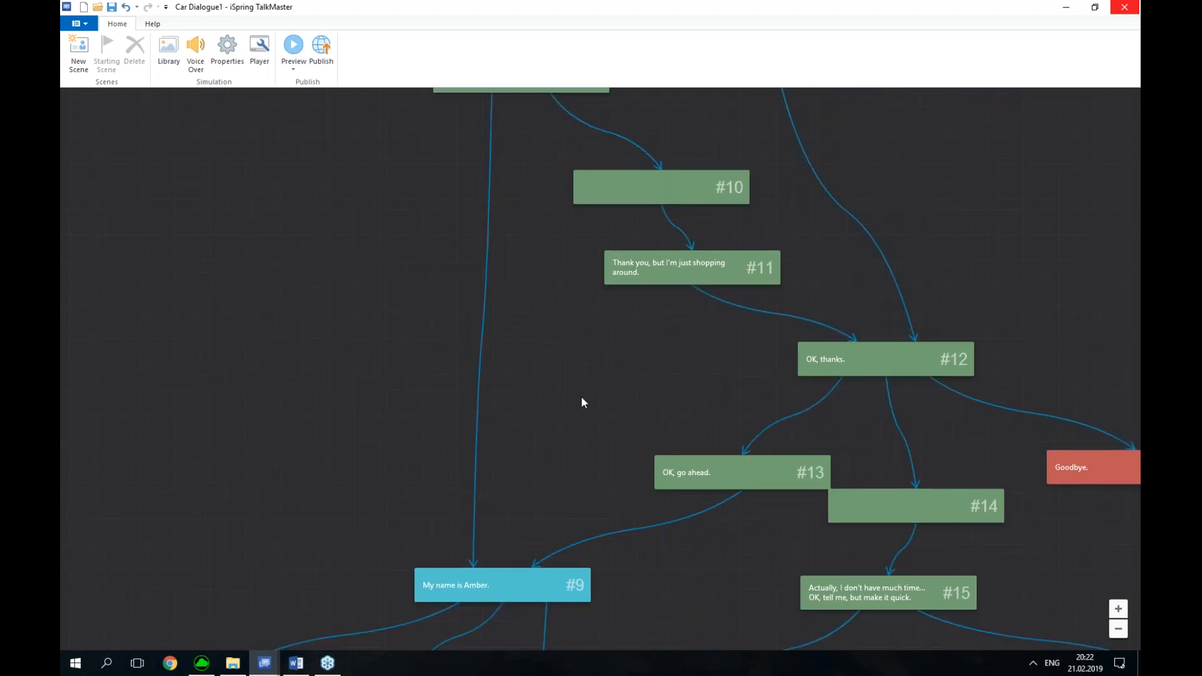
drag(552, 408, 554, 445)
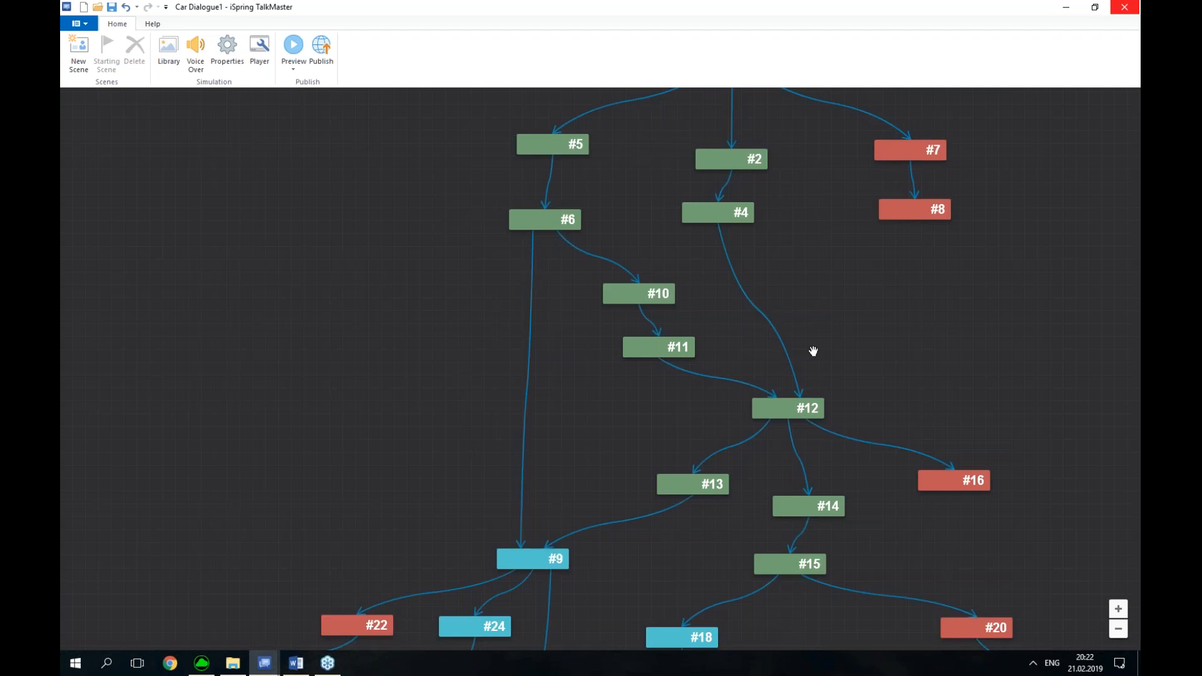
Switch back to the untitled simulation and remove scene #5 below scene #4
scroll(811, 354, up, 2)
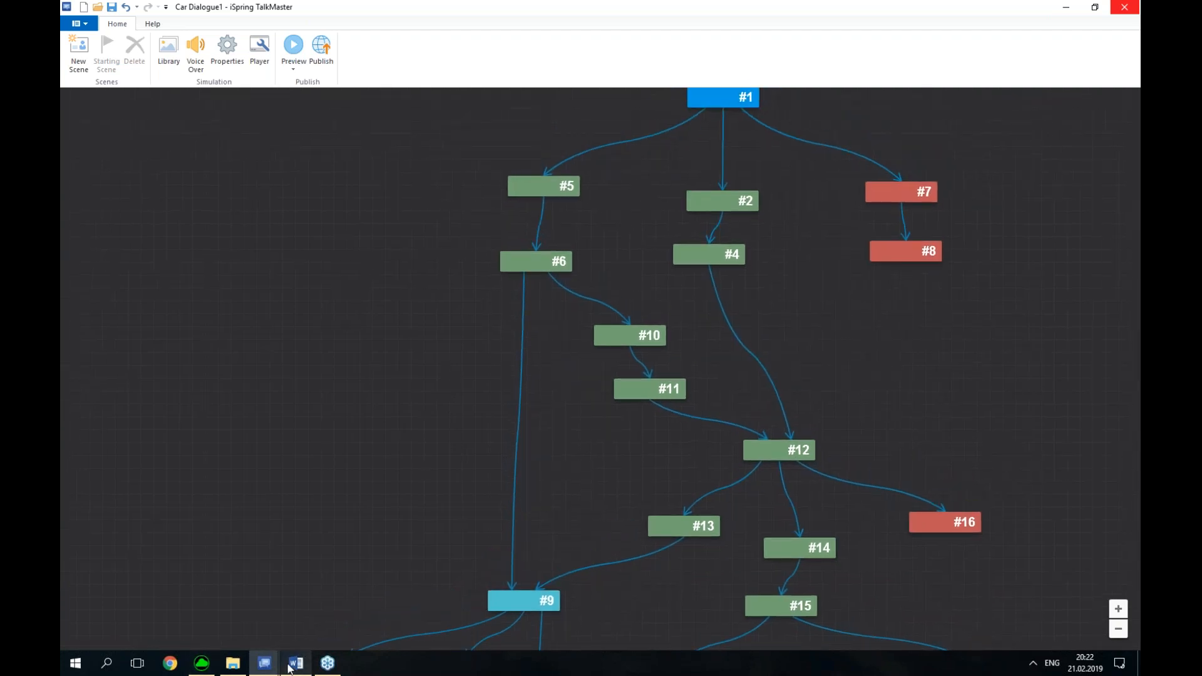
mouse_move(315, 628)
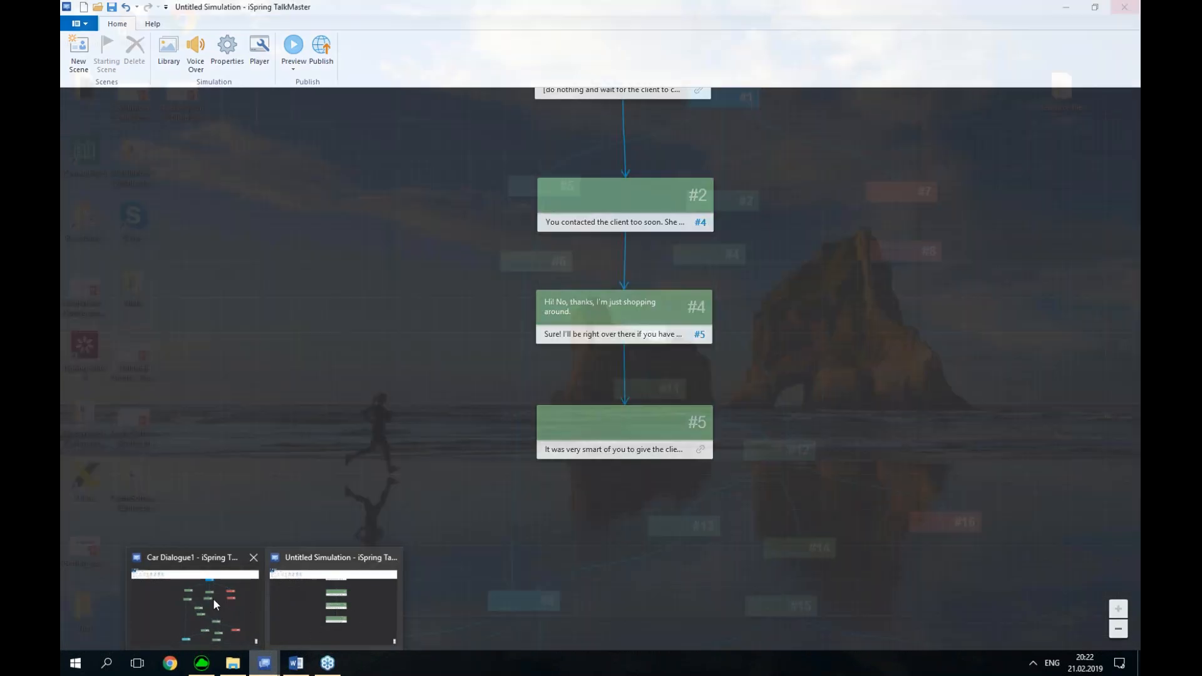
mouse_move(211, 599)
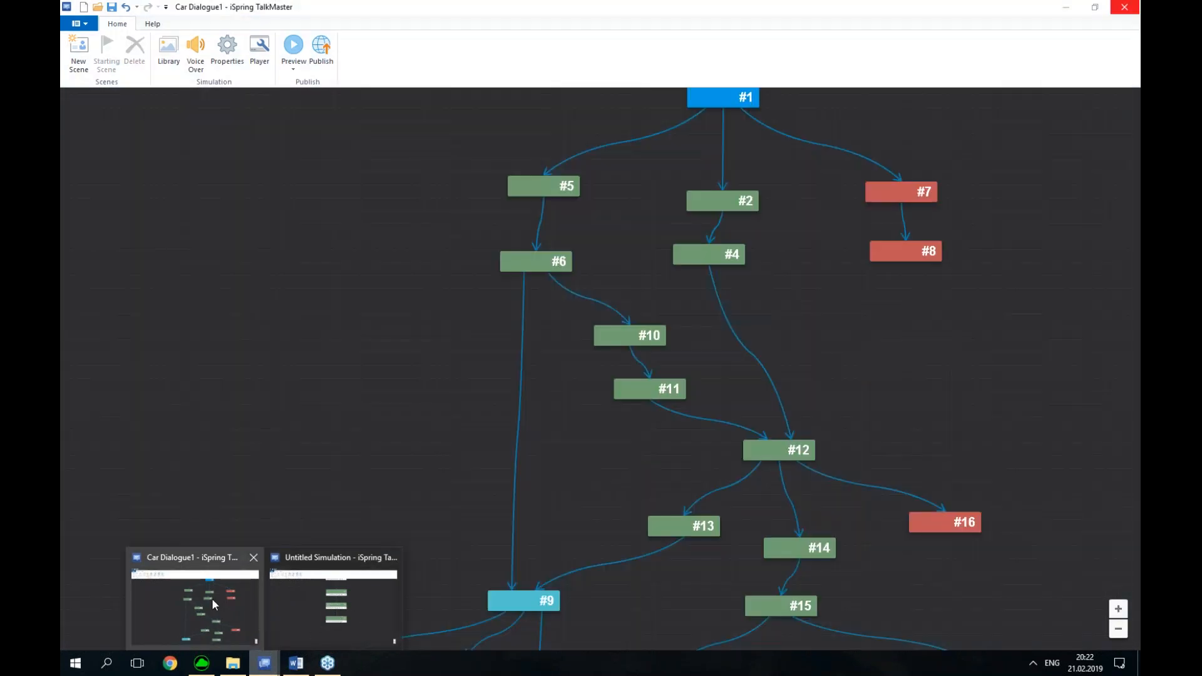
click(272, 595)
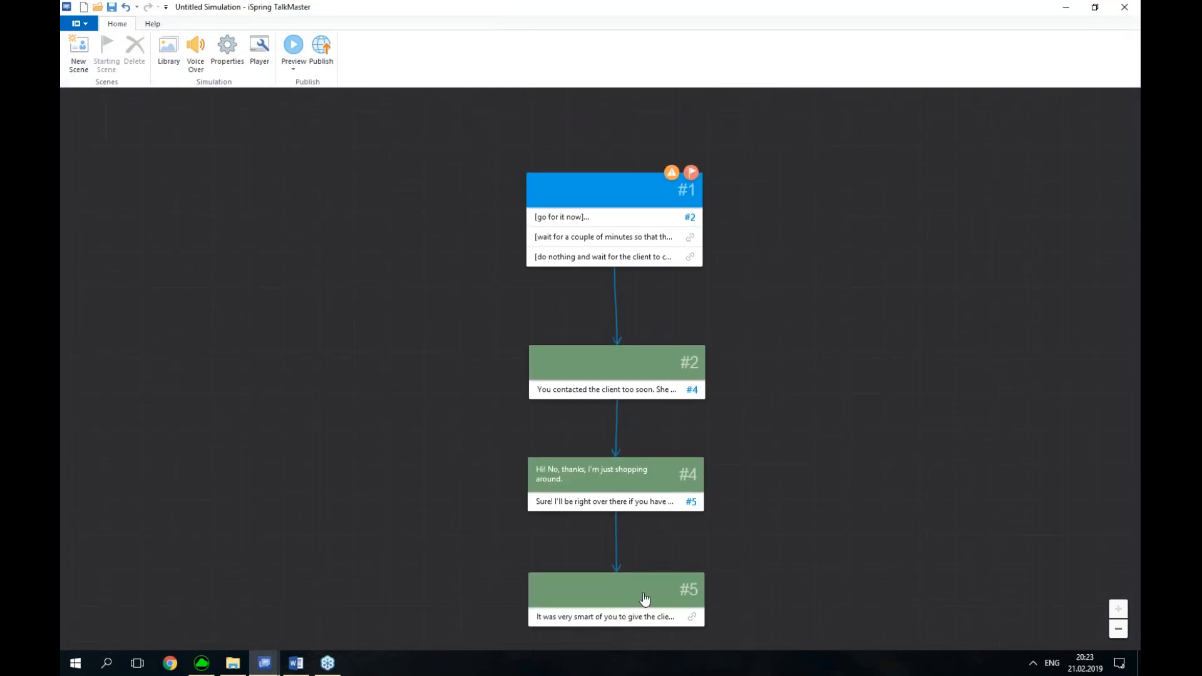
drag(657, 593, 652, 567)
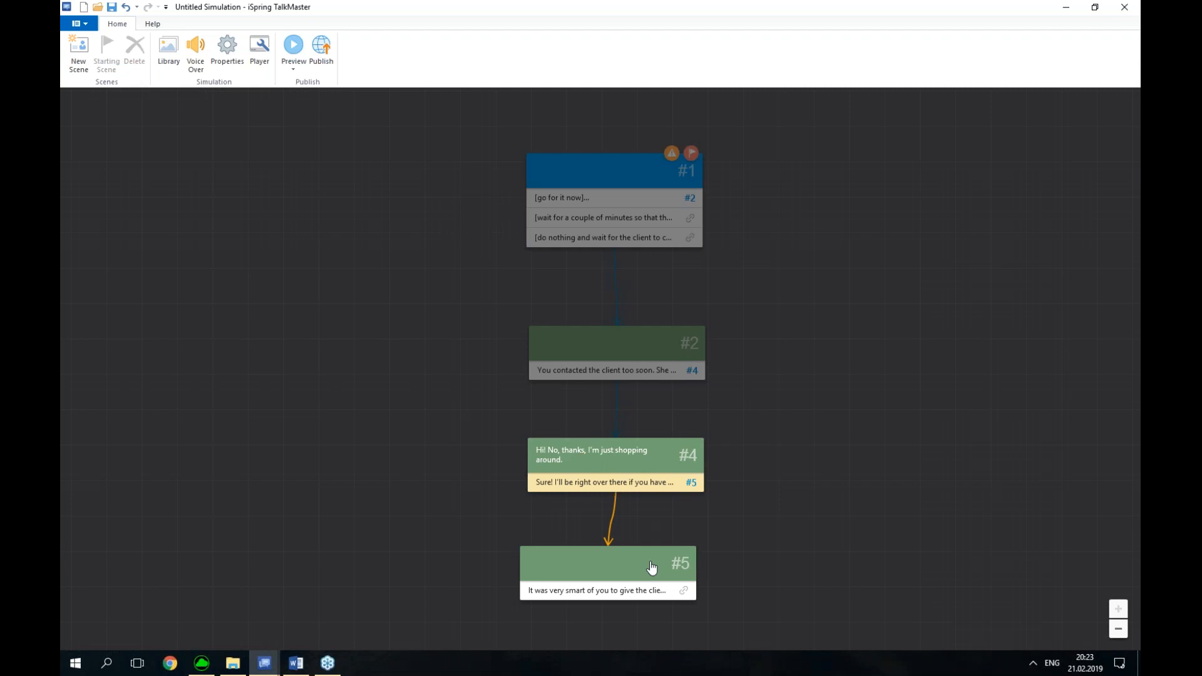
drag(652, 567, 655, 569)
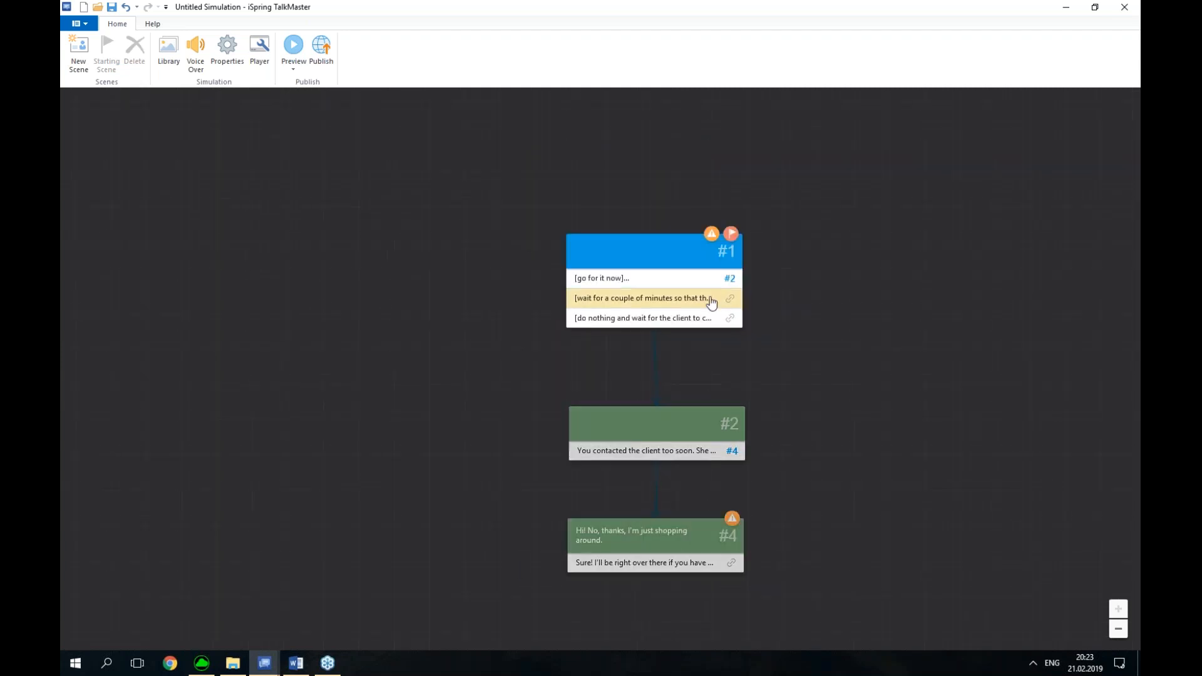
Link scene #1's "wait for a couple of minutes" reply to a new scene with the script message beginning "It was very smart of you"
click(732, 302)
drag(734, 305, 377, 424)
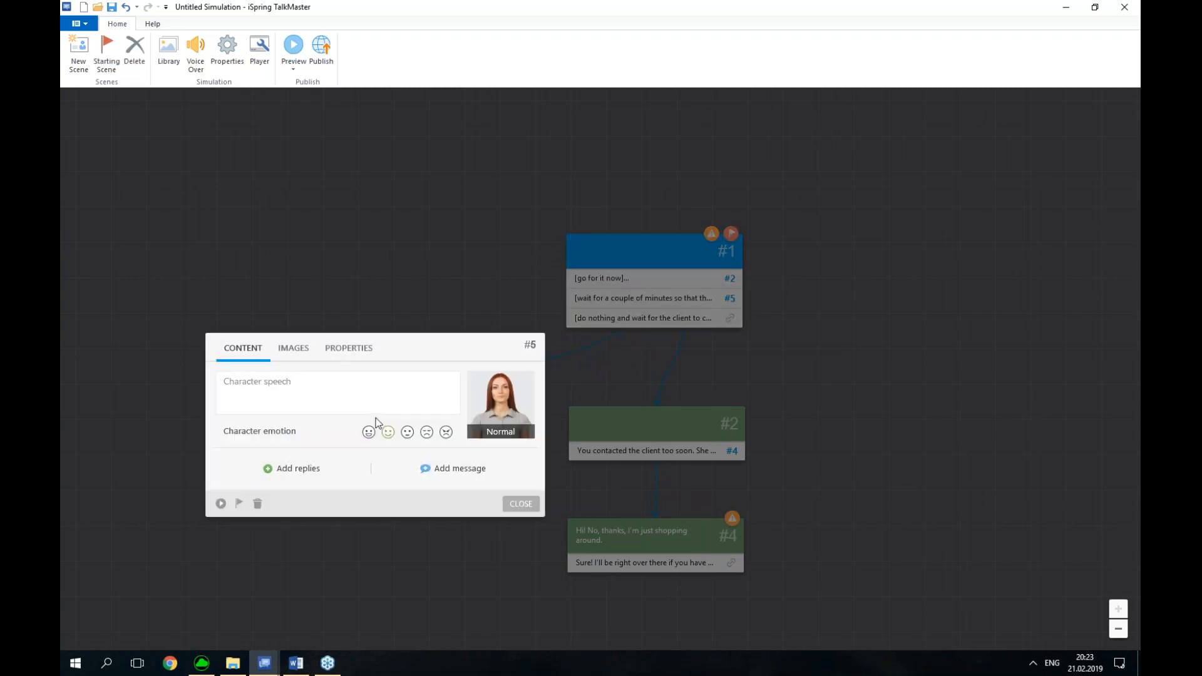
click(455, 470)
click(297, 663)
drag(434, 355, 582, 377)
key(ctrl+c)
mouse_move(264, 663)
click(409, 615)
key(ctrl+v)
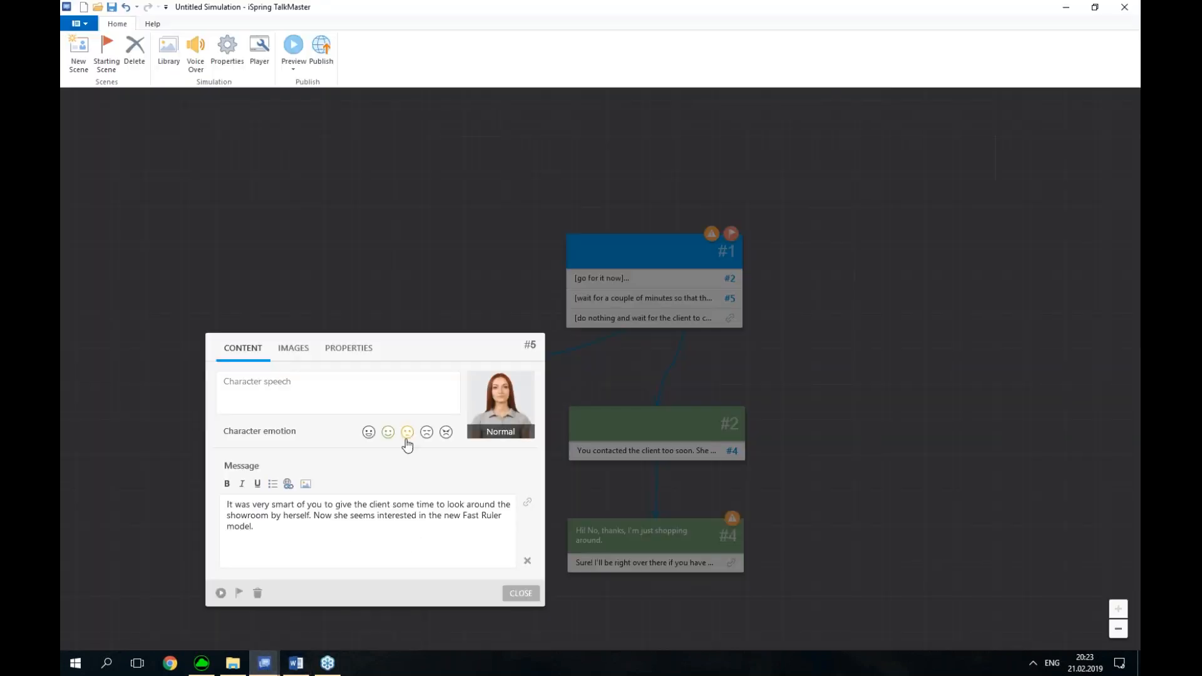
click(521, 593)
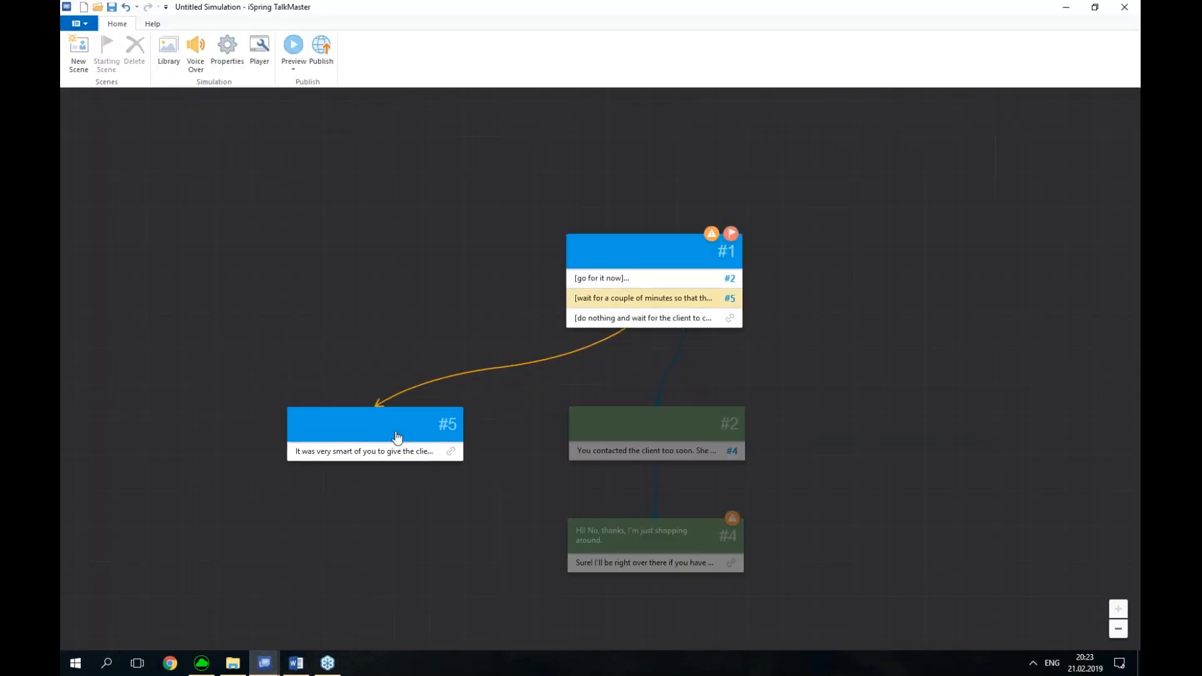
Set scene #5's color to green and move the scene slightly up
click(397, 433)
click(351, 316)
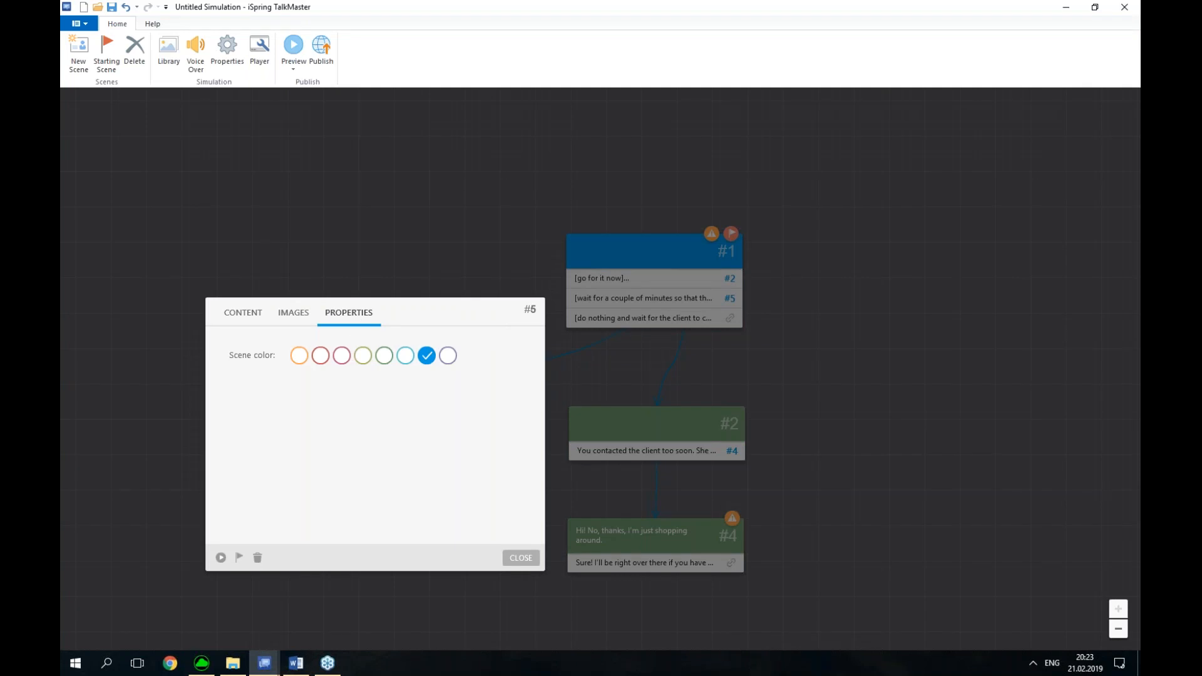
click(383, 357)
click(521, 558)
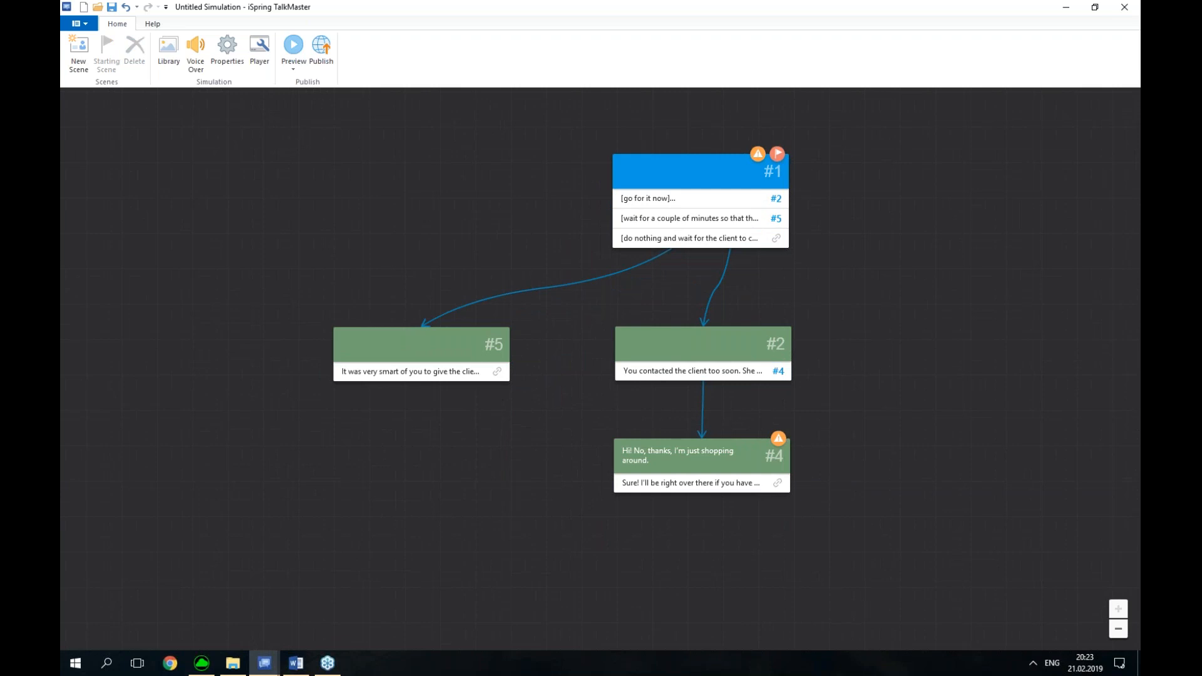
drag(453, 348, 450, 344)
Link scene #5's message to a new scene placed below it in the untitled simulation
click(264, 663)
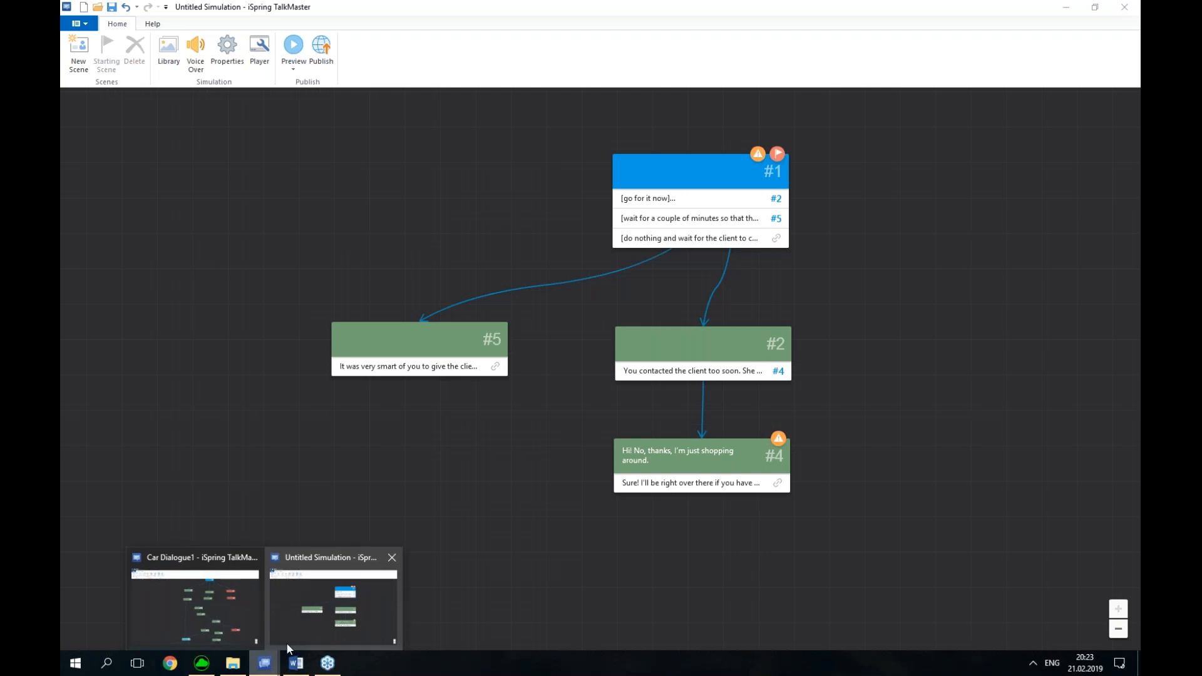
click(325, 636)
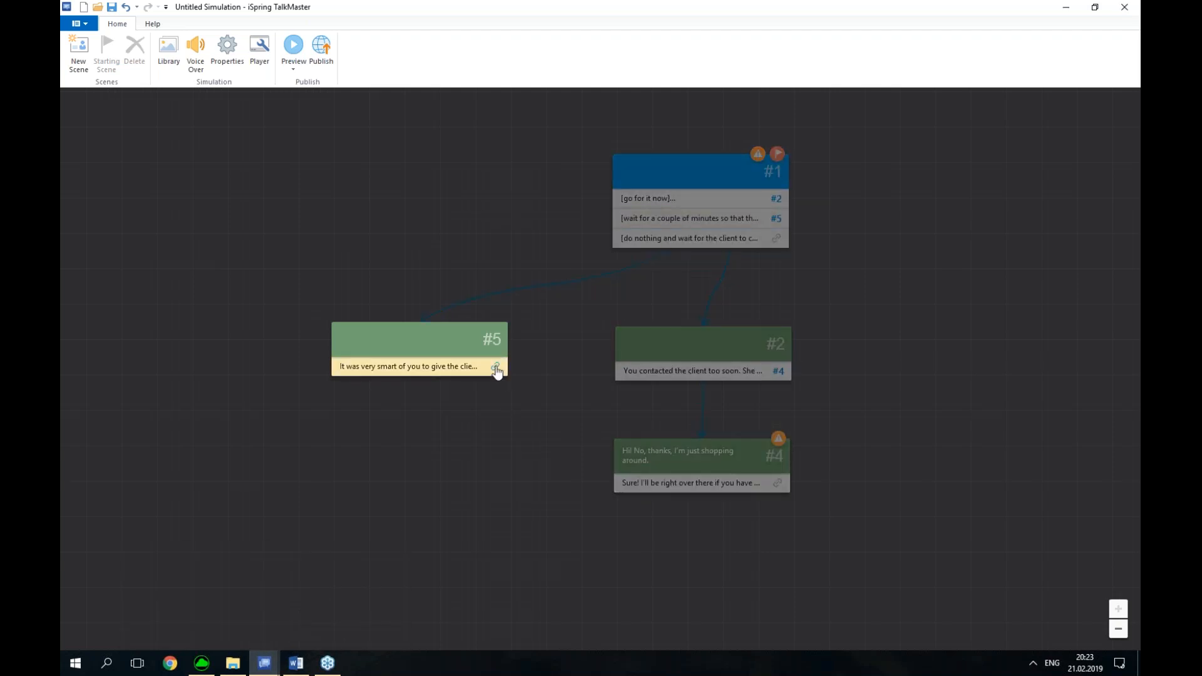
drag(496, 369, 400, 467)
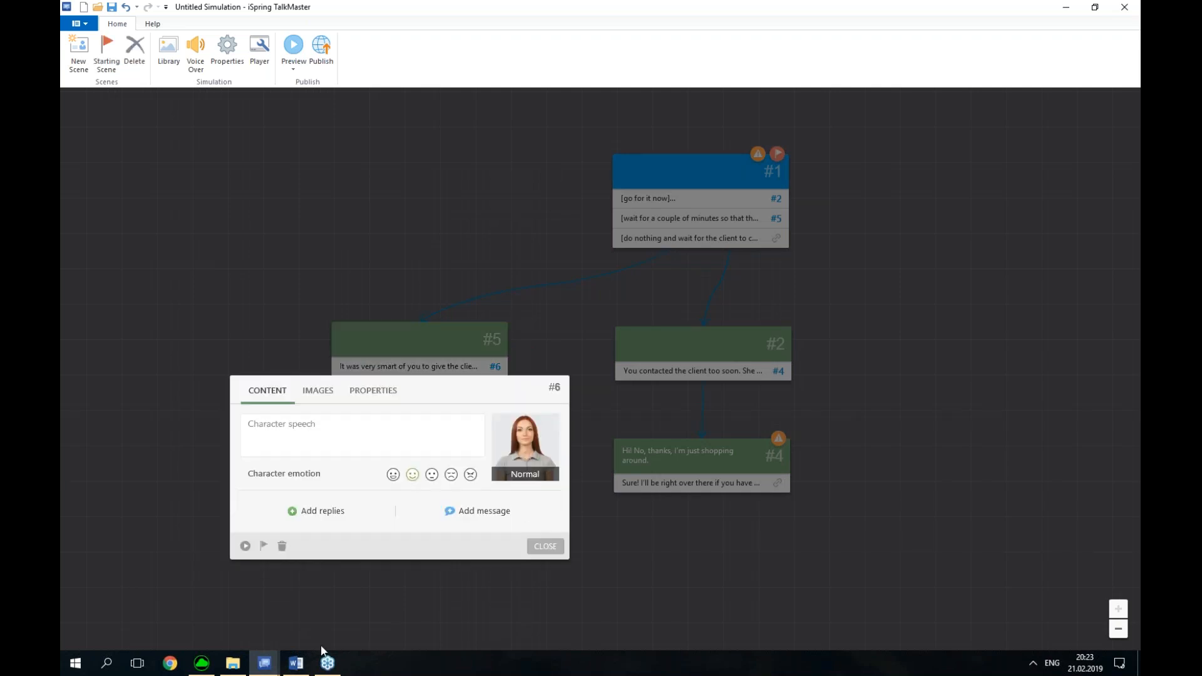
Add the first scripted reply, beginning "Good afternoon" and ending "And you are...?", to scene #6
click(297, 663)
scroll(611, 464, down, 5)
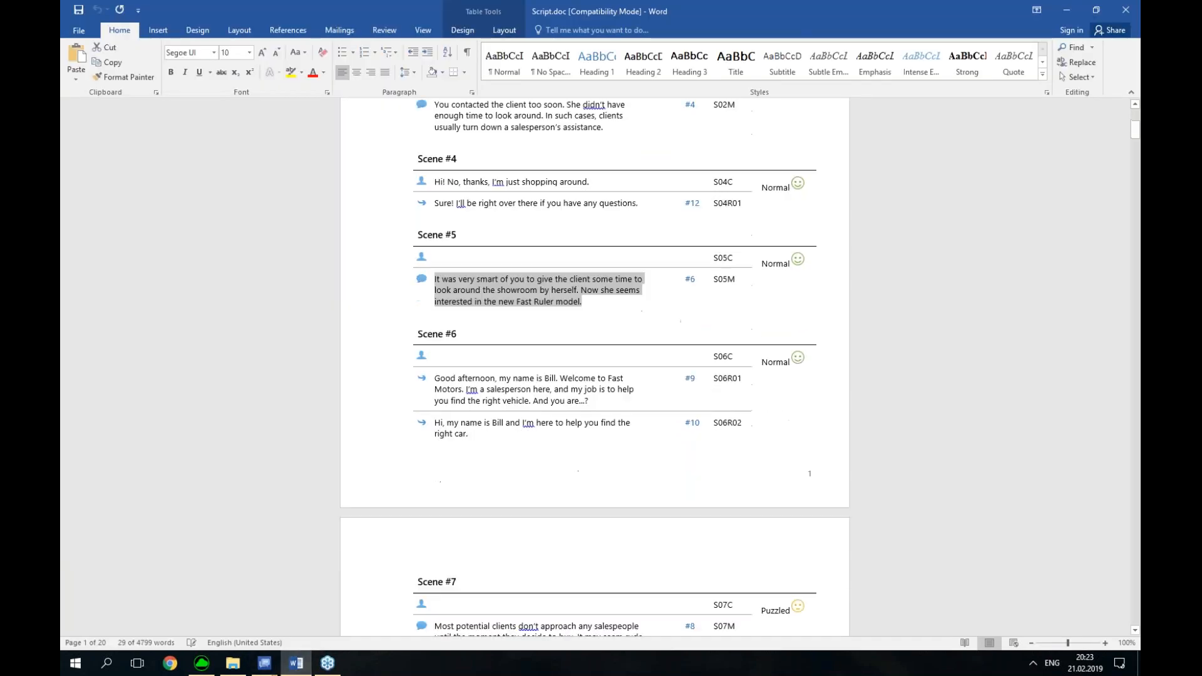
scroll(611, 463, up, 1)
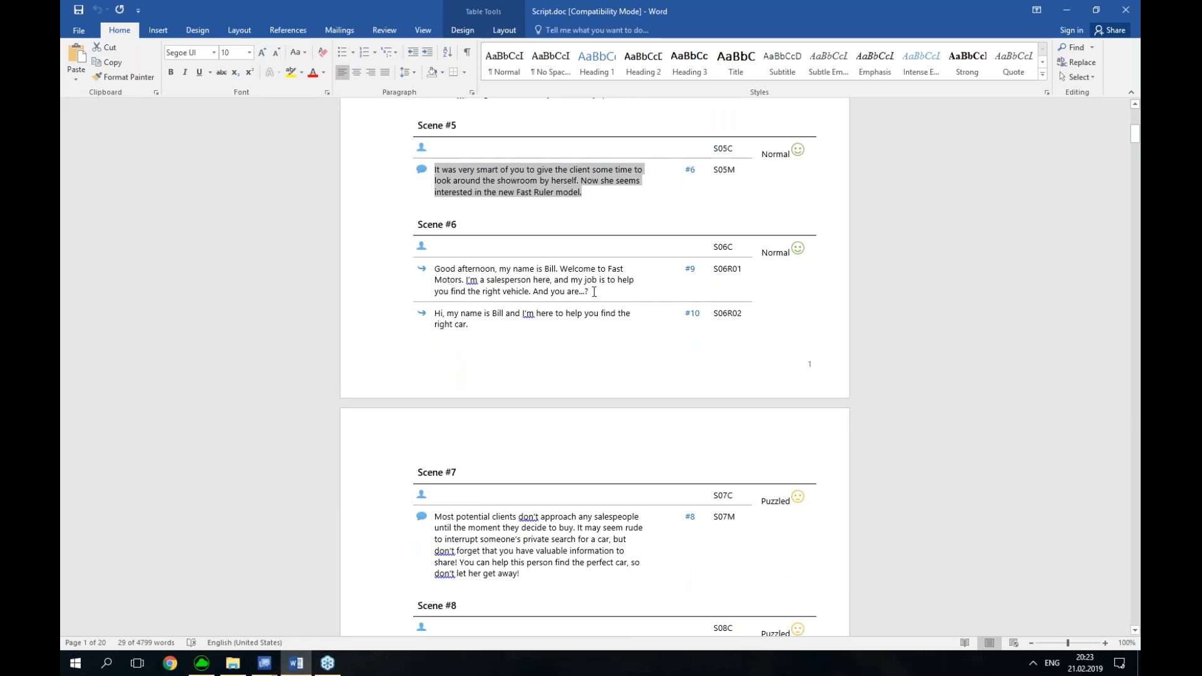
drag(591, 292, 436, 263)
key(ctrl+c)
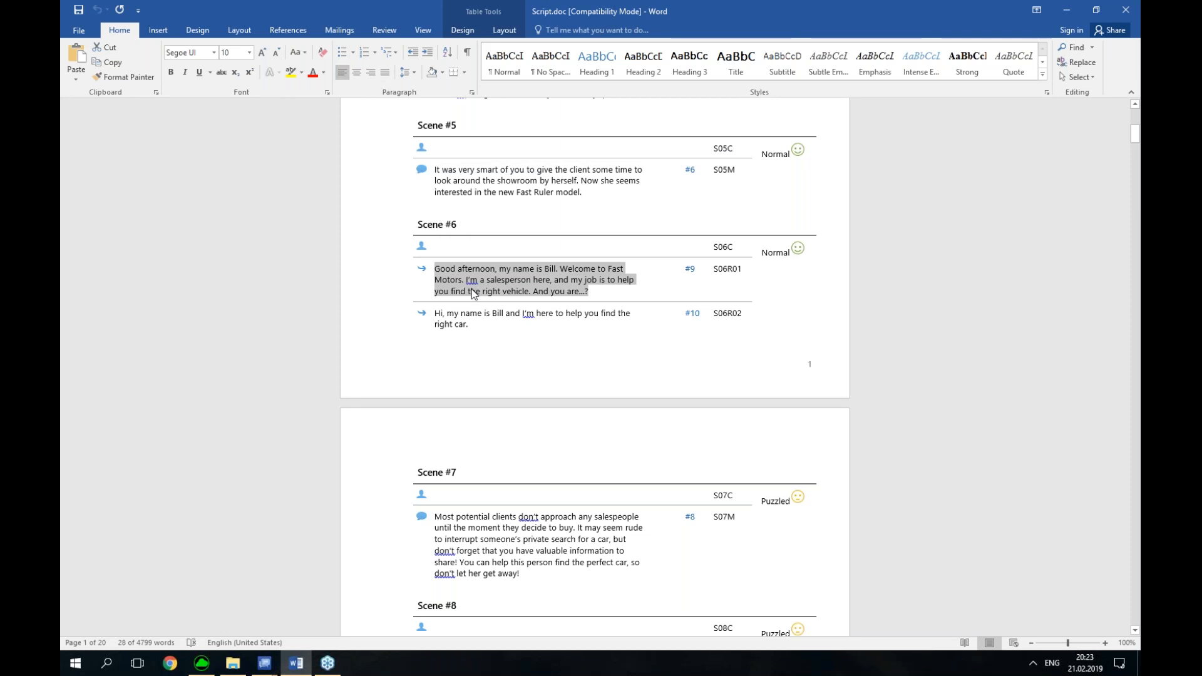
click(264, 663)
click(344, 618)
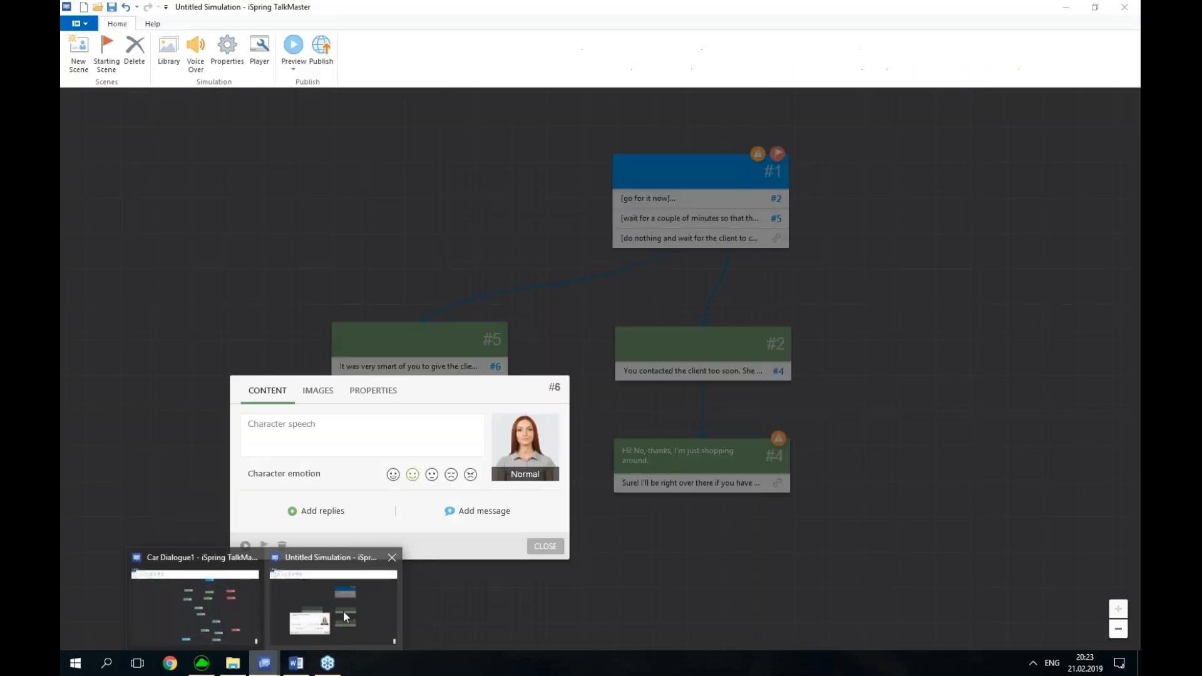
click(323, 513)
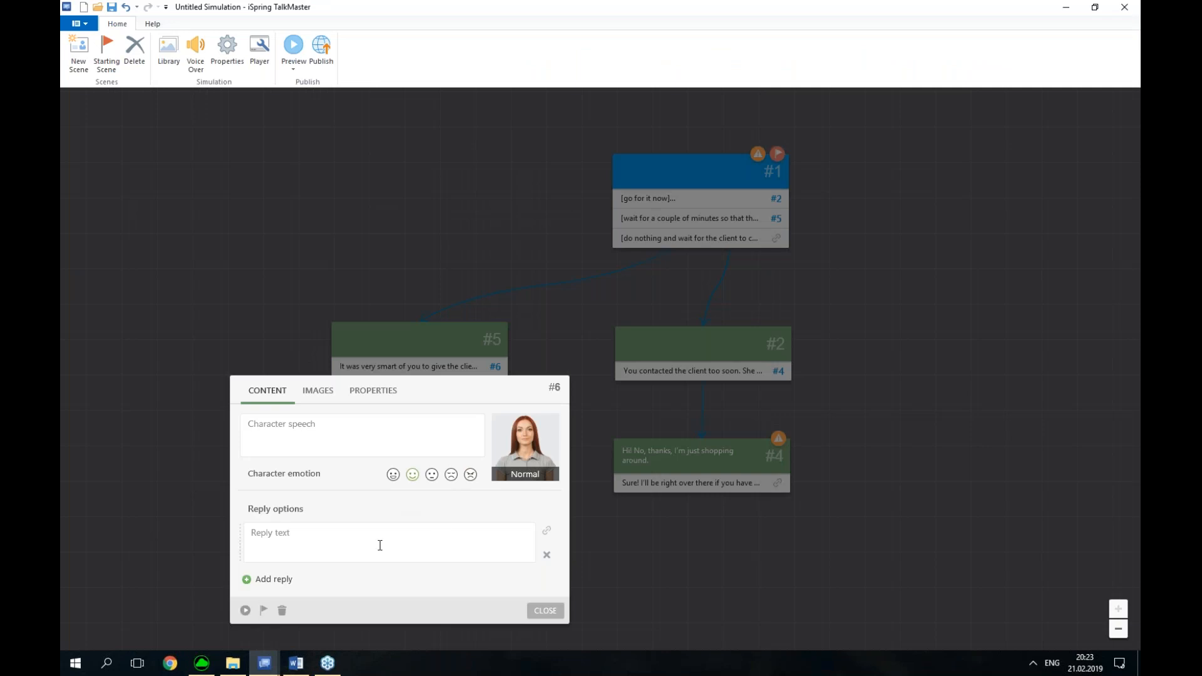
key(ctrl+v)
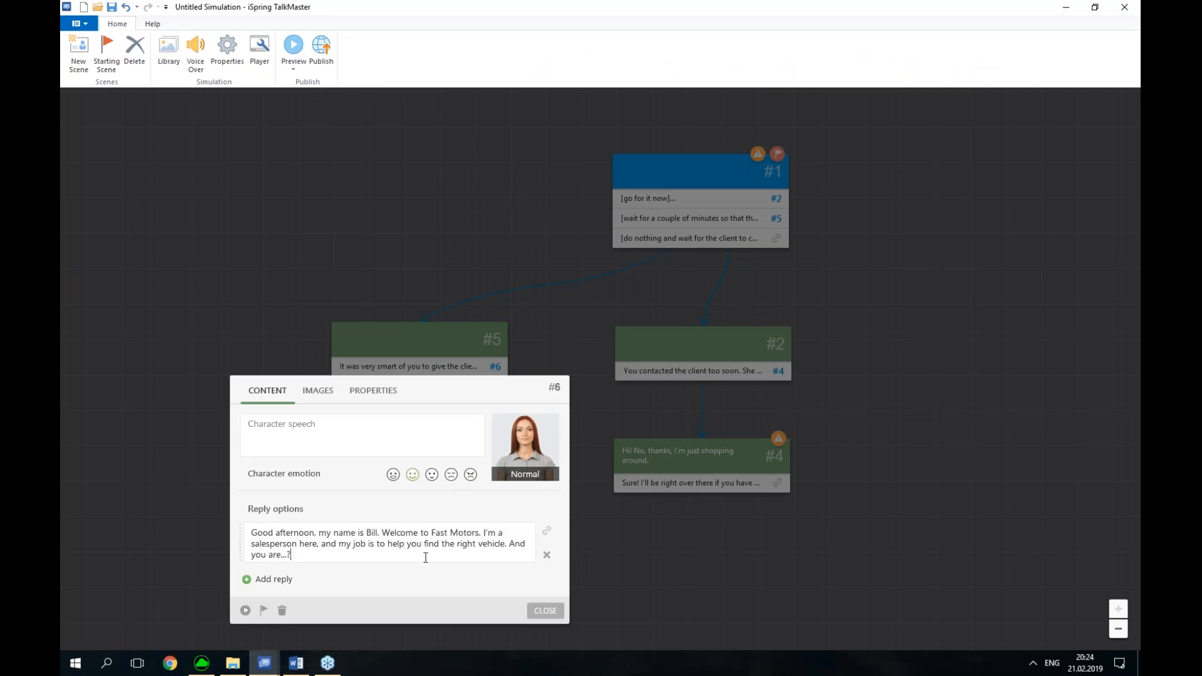
Add scene #6's second scripted reply, ending "I'm here to help you find the right car.", and move the scene further below scene #5
click(279, 580)
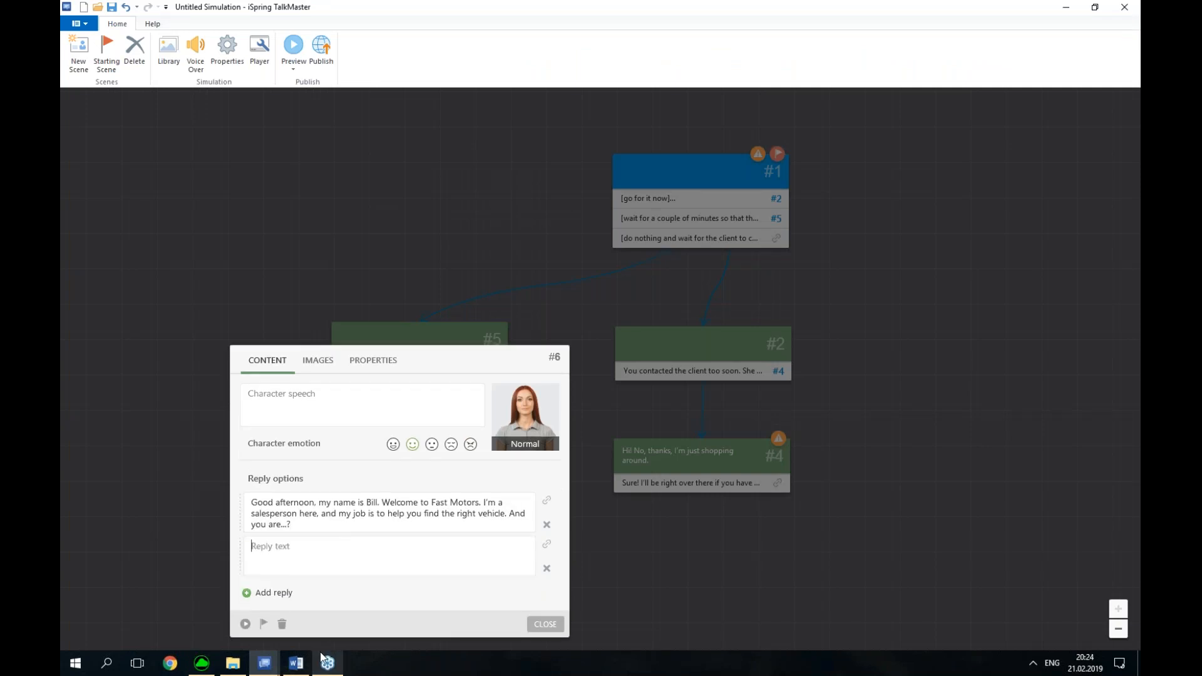
click(296, 663)
drag(468, 324, 437, 314)
key(ctrl+c)
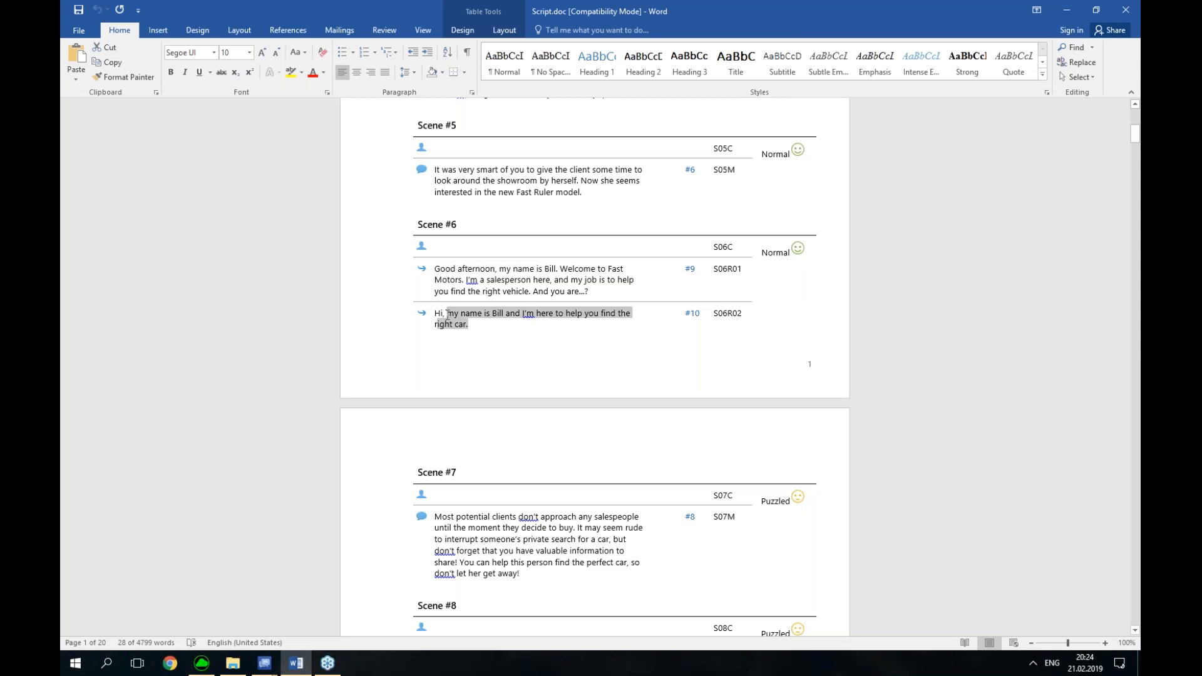
mouse_move(272, 665)
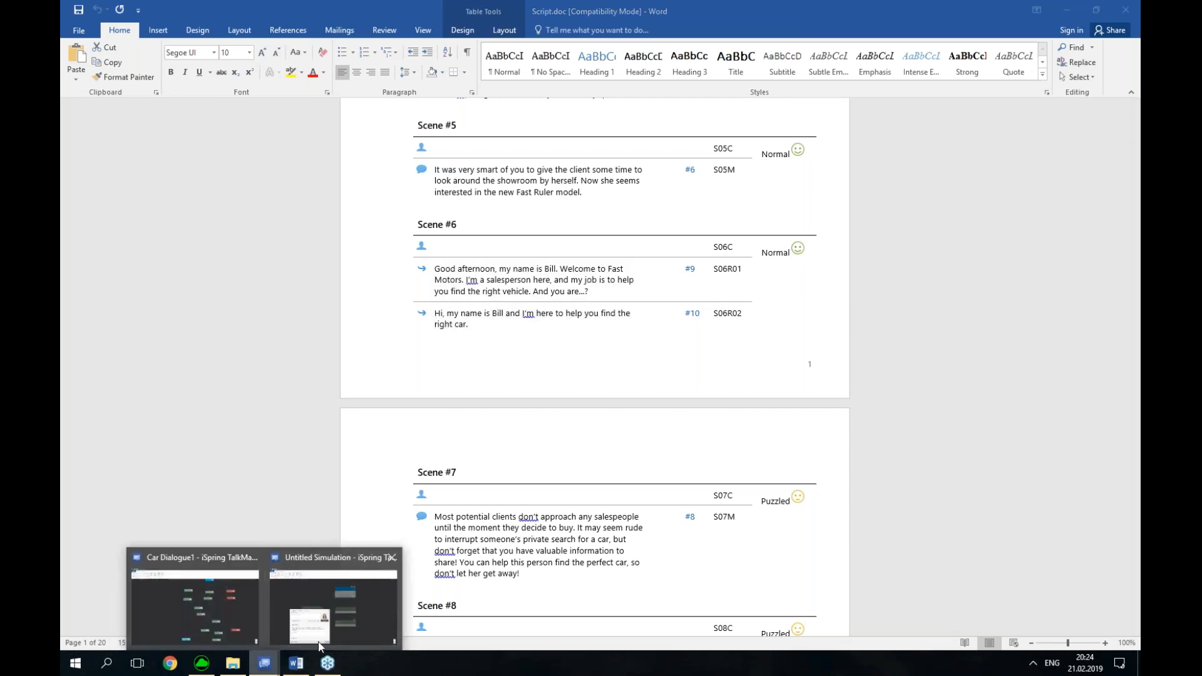
click(345, 610)
key(ctrl+v)
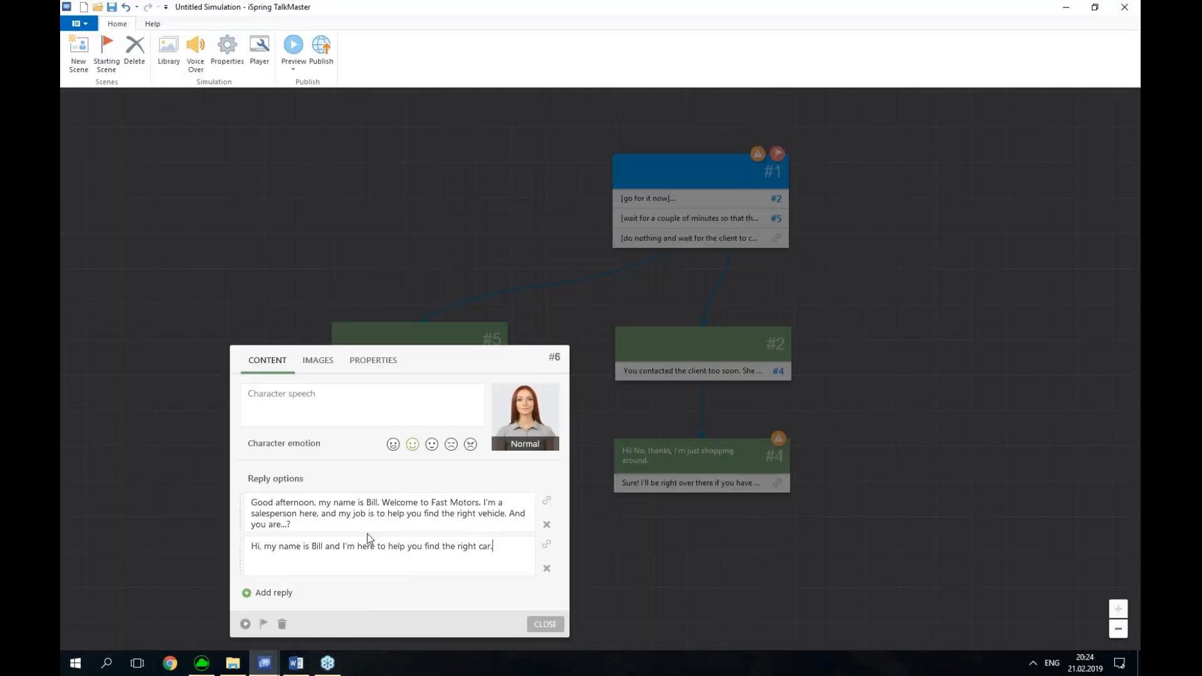
click(297, 663)
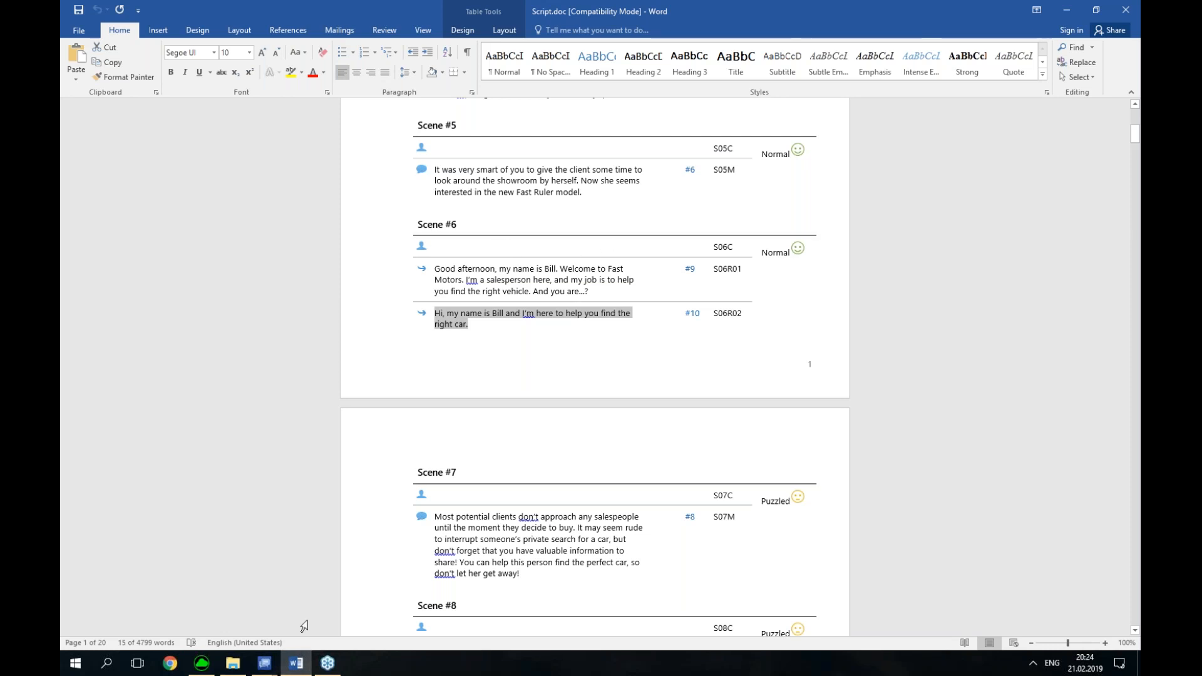
click(296, 660)
click(543, 624)
drag(424, 444, 446, 499)
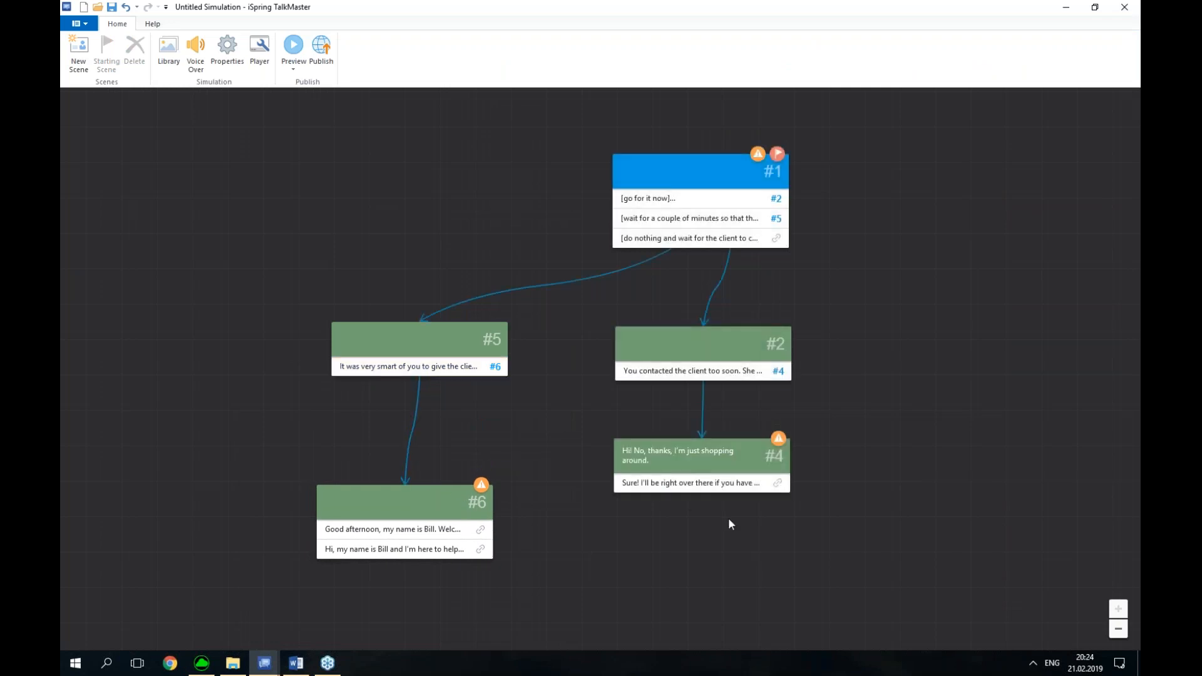
Link scene #1's "do nothing and wait for the client" reply to a new scene right of scene #2 and color it red
drag(922, 404, 817, 429)
scroll(873, 401, down, 1)
scroll(843, 407, up, 1)
drag(648, 333, 875, 454)
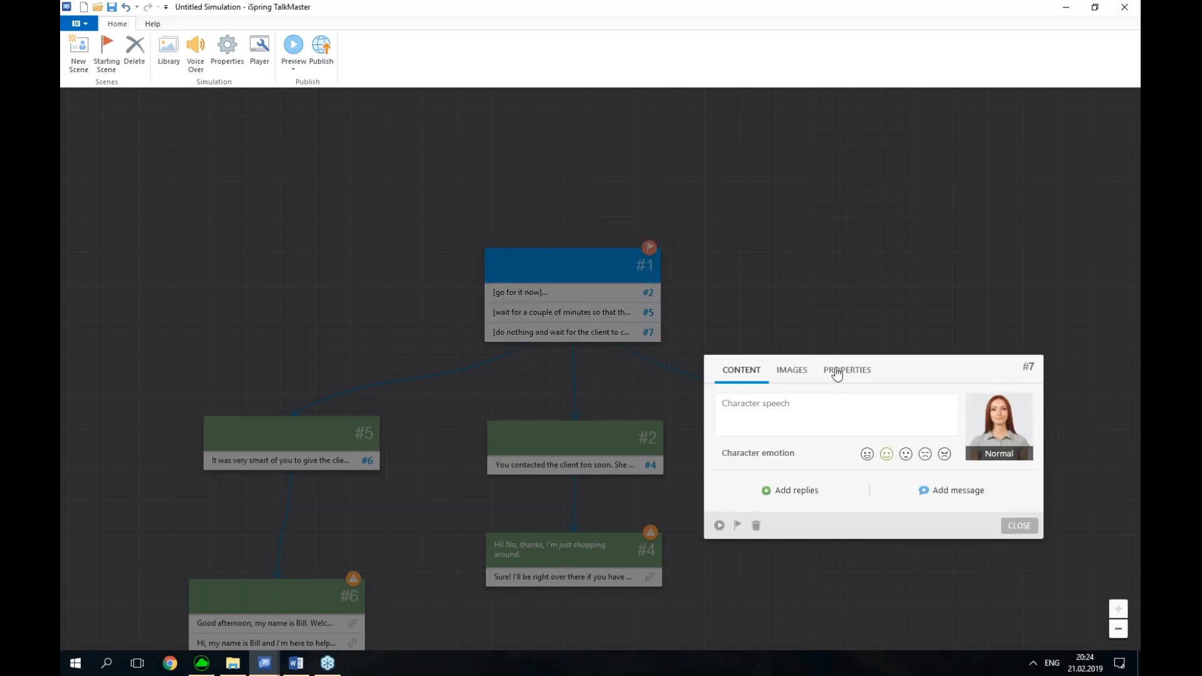
click(837, 374)
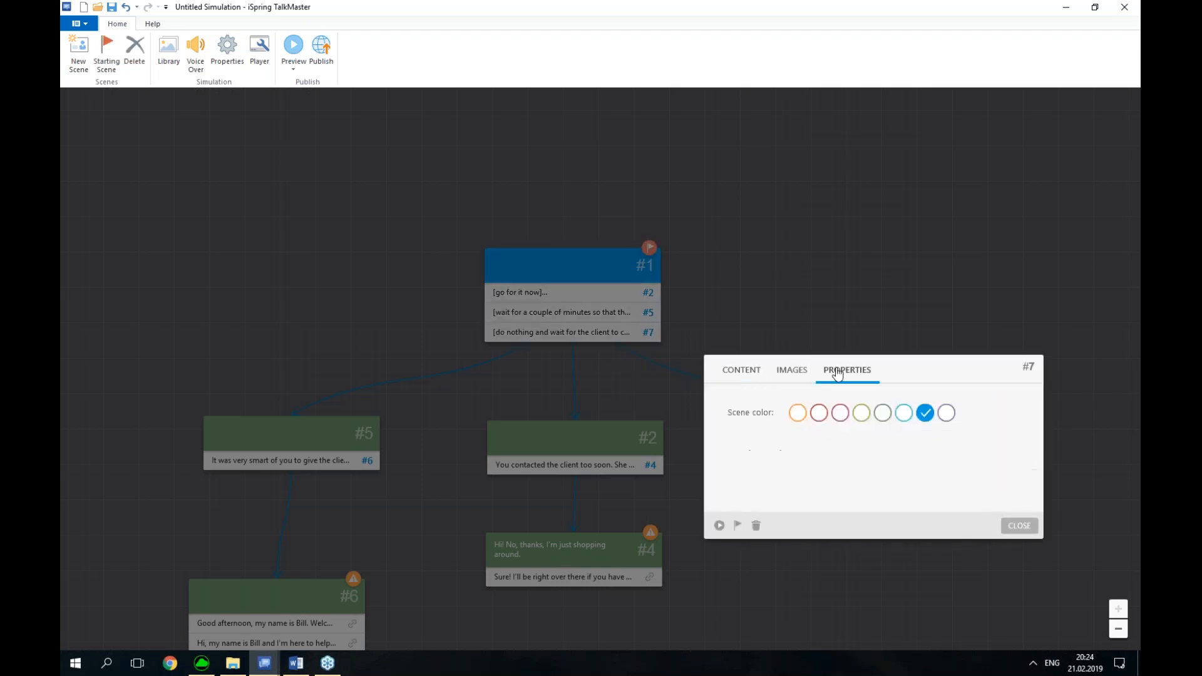
click(820, 421)
Add a message to scene #7 with the script text beginning "Most potential clients don't approach any salespeople"
click(749, 376)
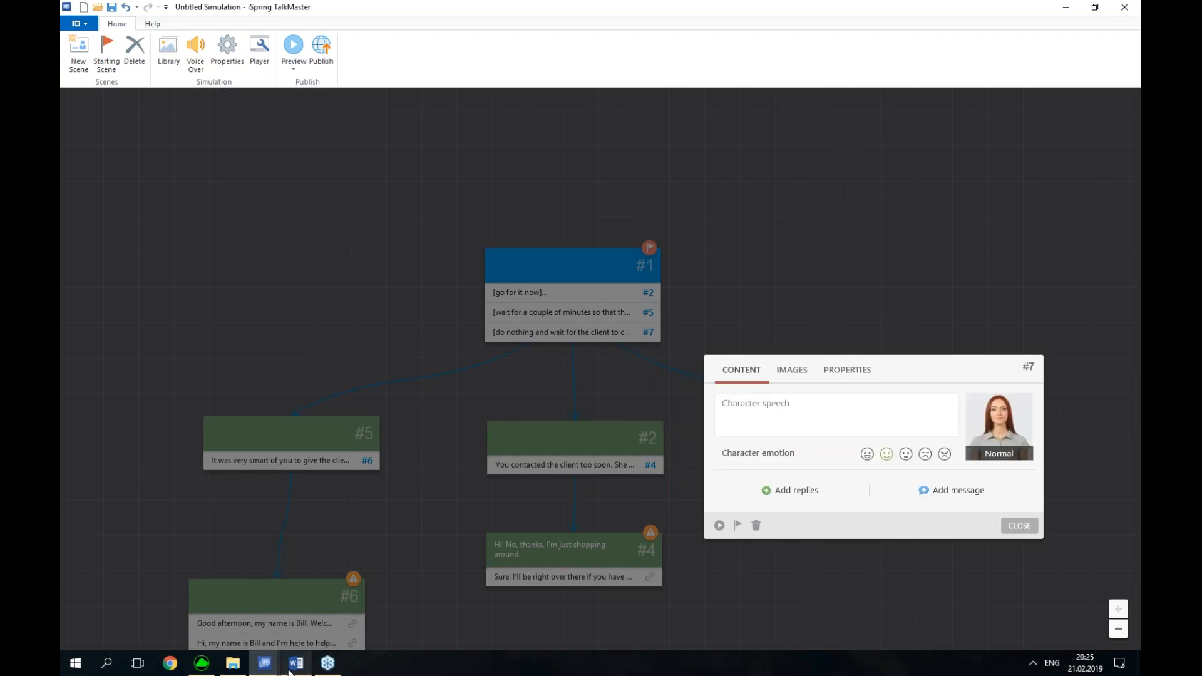
click(296, 663)
scroll(528, 375, down, 5)
click(482, 384)
drag(529, 414, 436, 361)
key(ctrl+c)
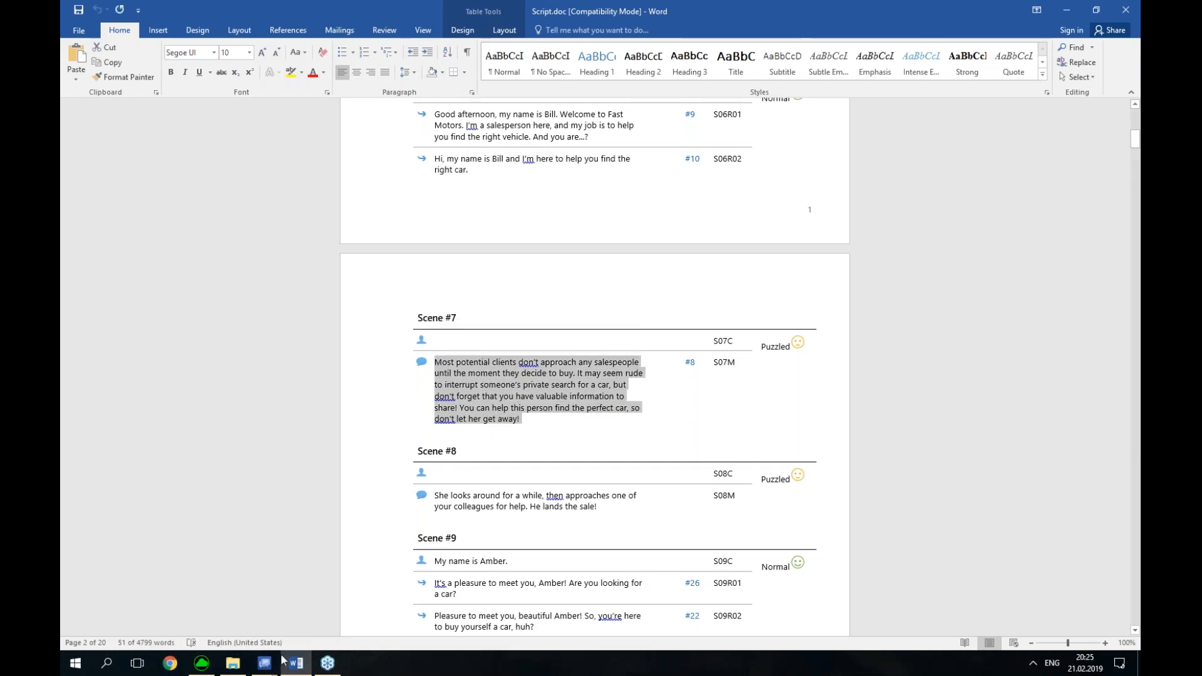
mouse_move(263, 667)
click(324, 620)
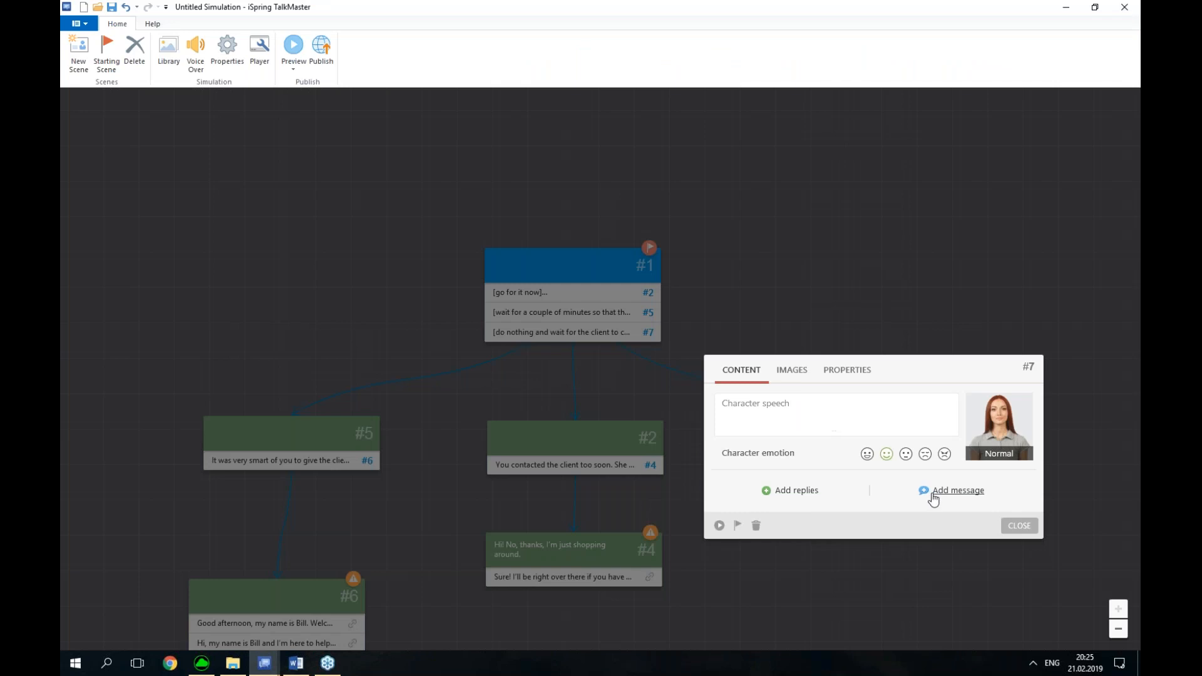
click(958, 491)
click(870, 554)
key(ctrl+v)
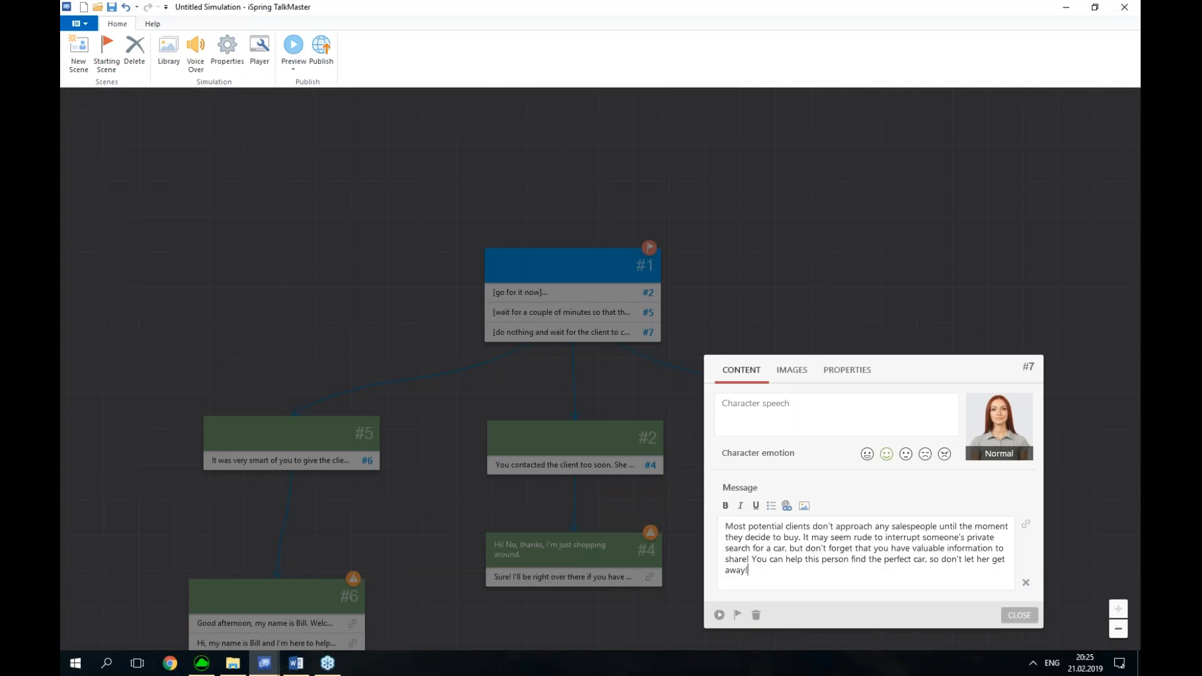
click(1019, 616)
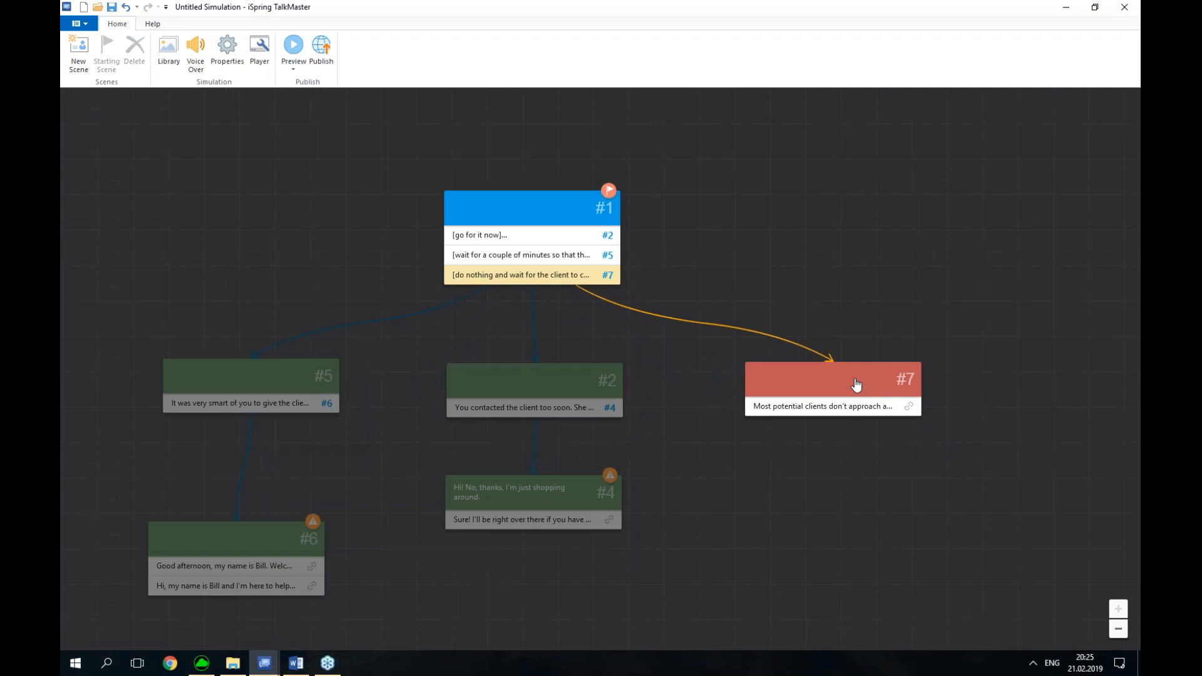
Link scene #7's message to a new scene placed directly below it
drag(861, 451, 850, 439)
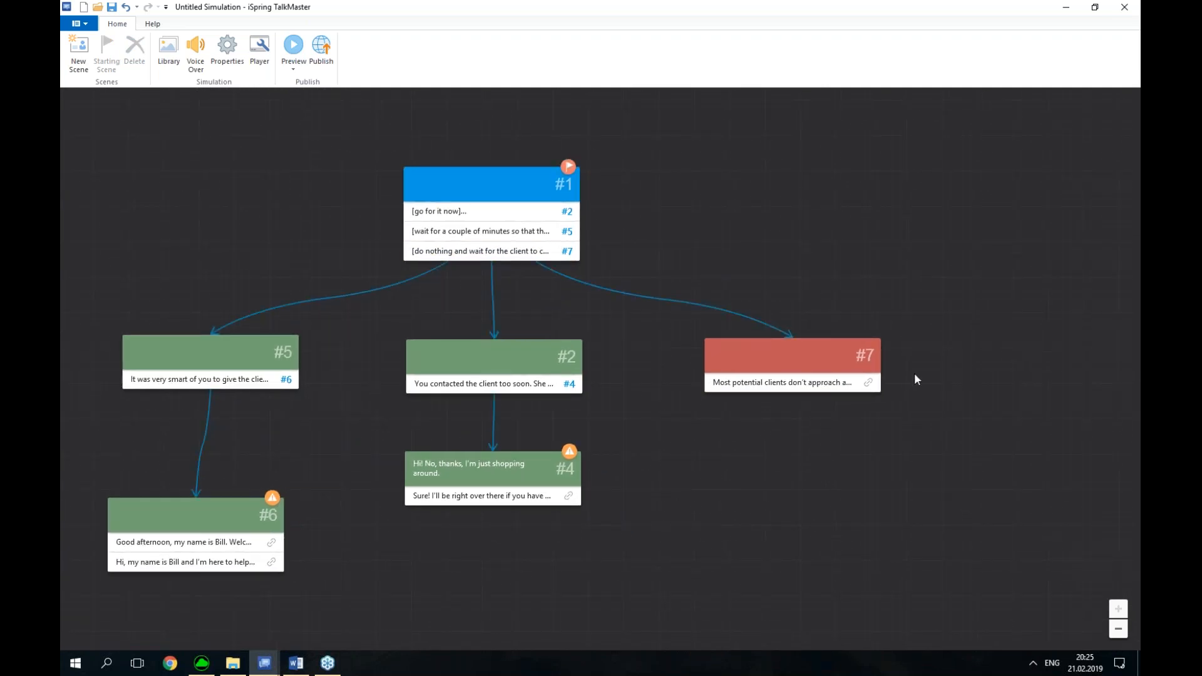
drag(869, 382, 797, 487)
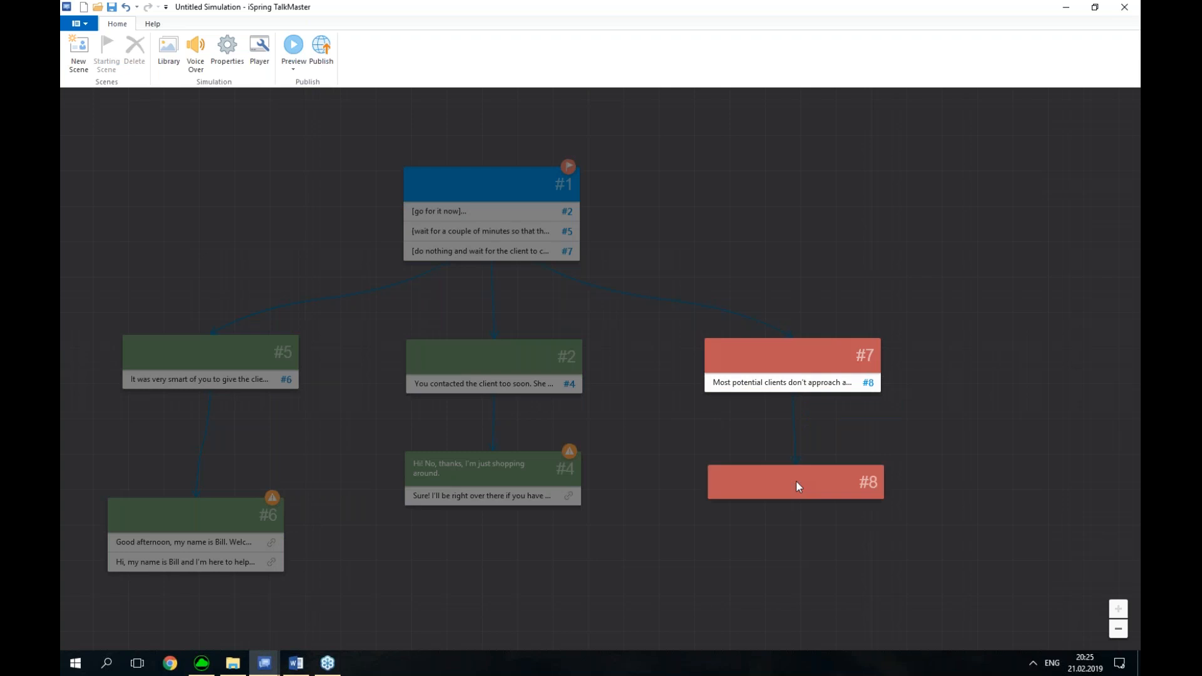
Add a message to scene #8 with the script text beginning "She looks around for a while" and set the character emotion to Puzzled
click(772, 409)
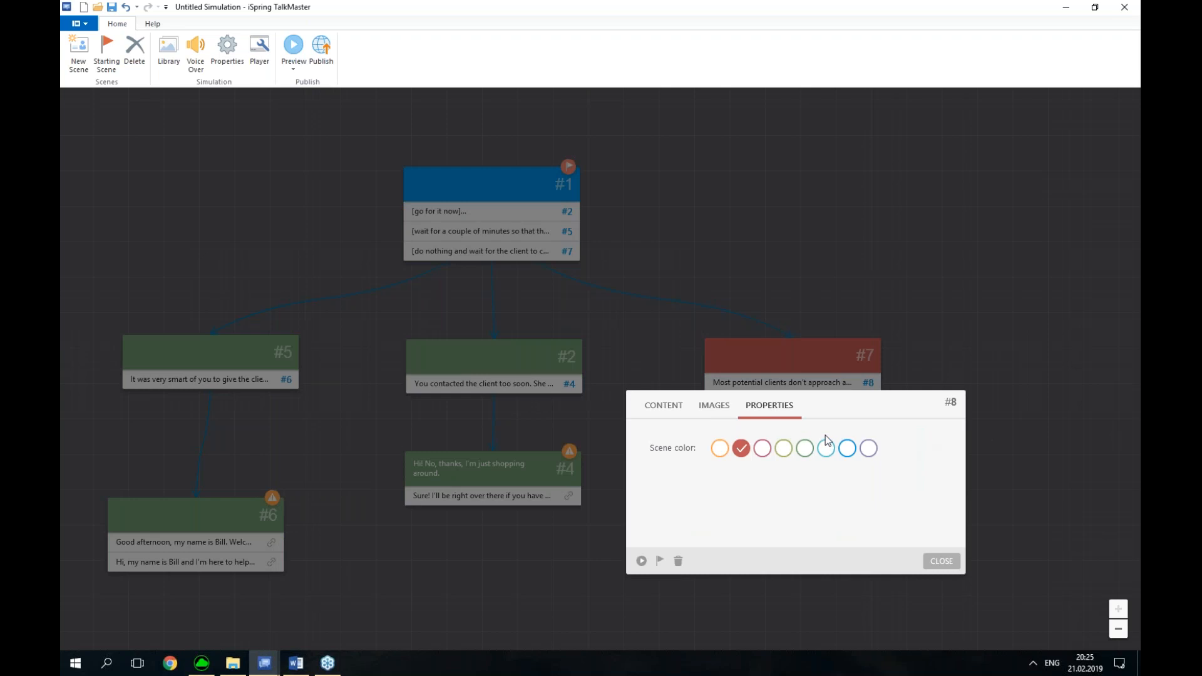
click(664, 407)
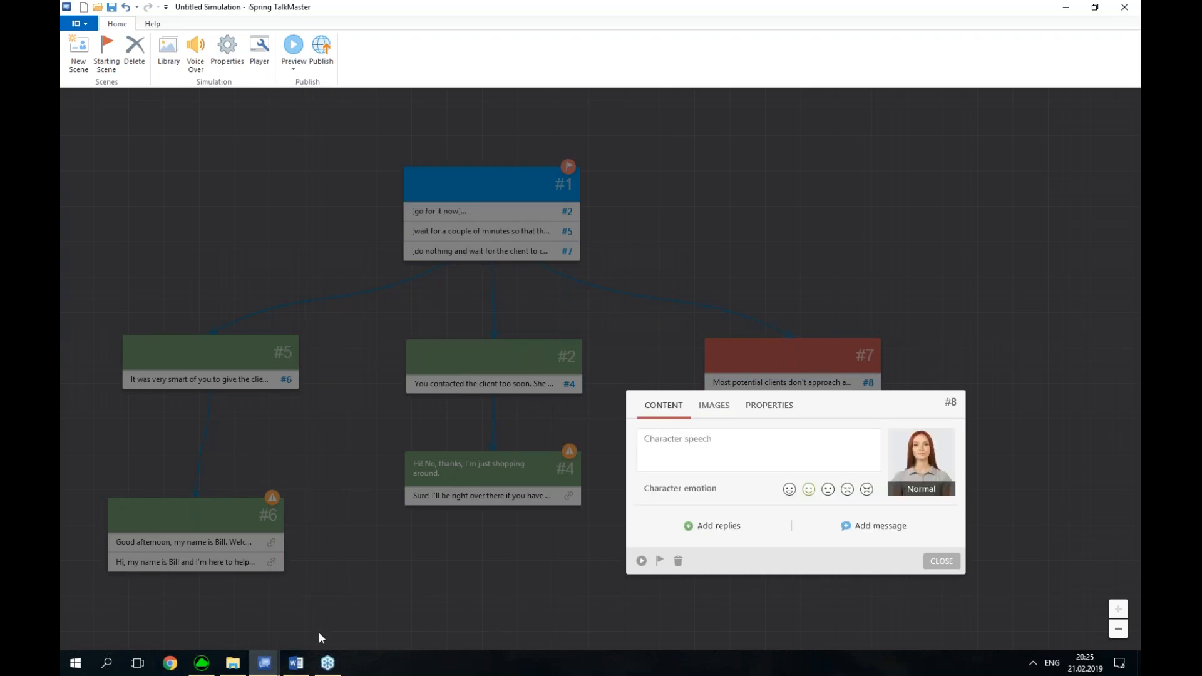
click(297, 662)
scroll(603, 391, down, 5)
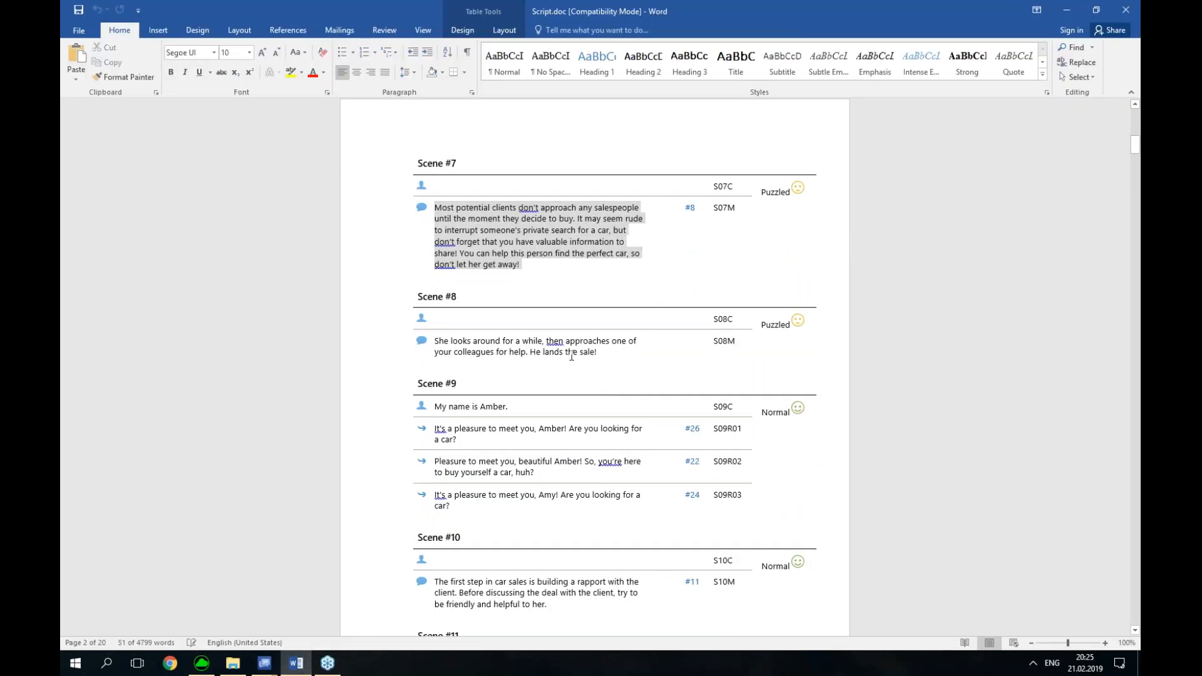
drag(597, 352, 433, 342)
key(ctrl+c)
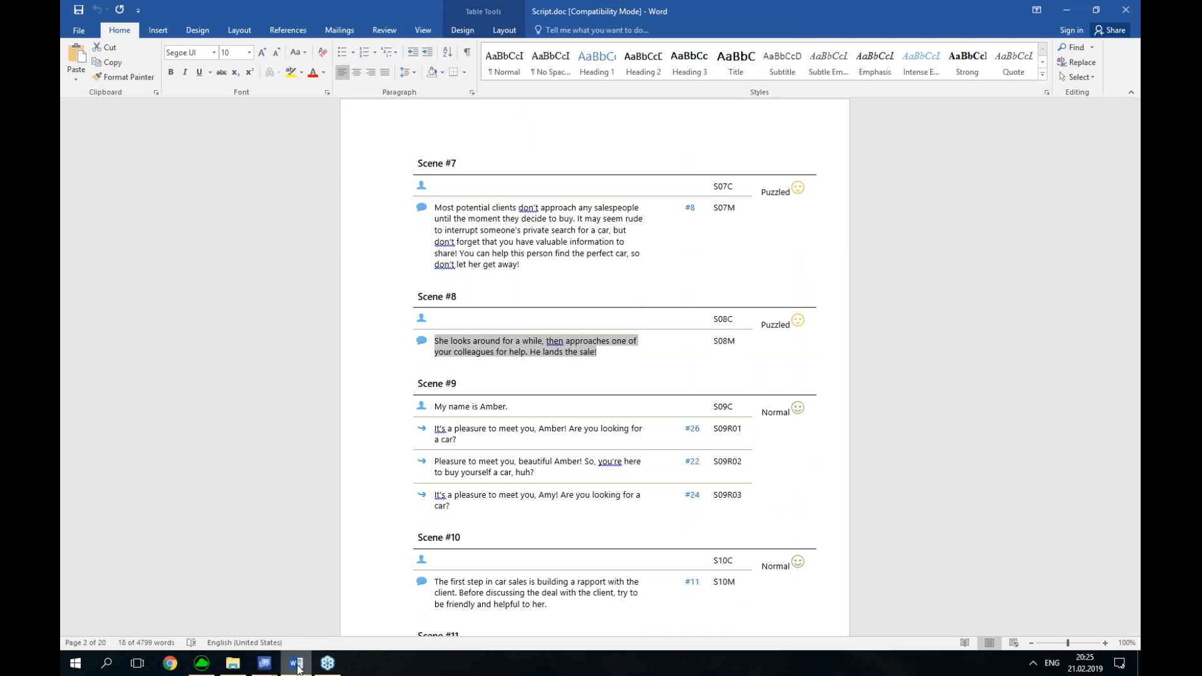
click(264, 662)
click(313, 634)
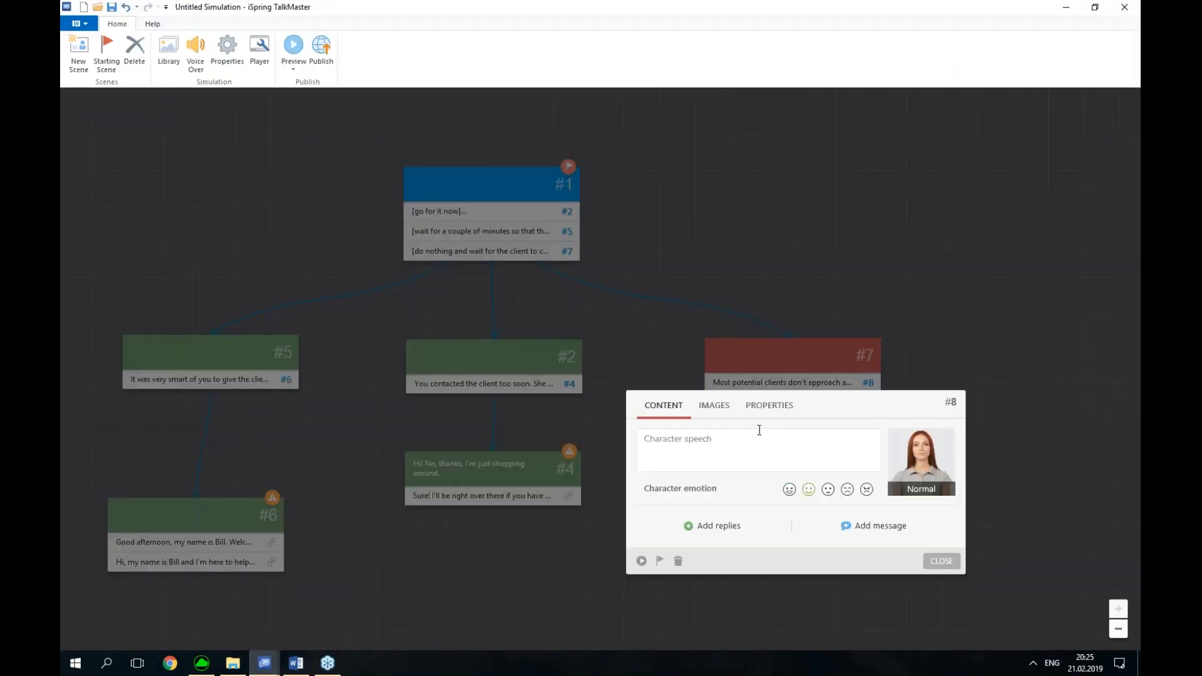
click(878, 525)
key(ctrl+v)
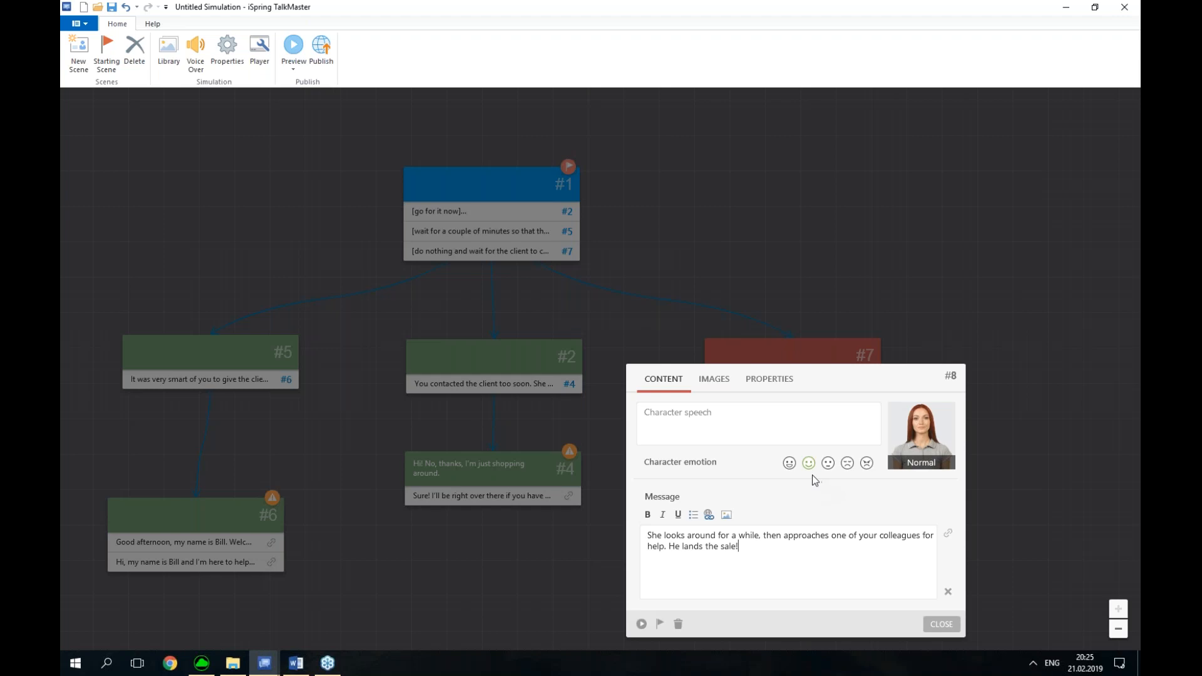
click(827, 463)
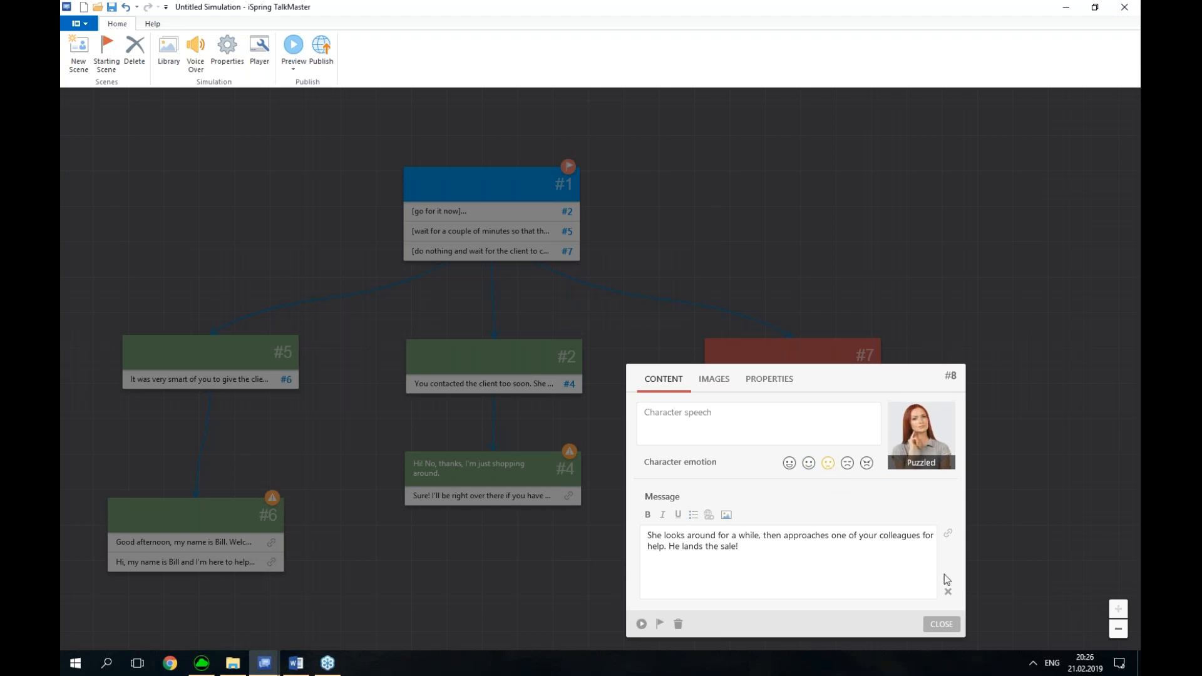
click(941, 624)
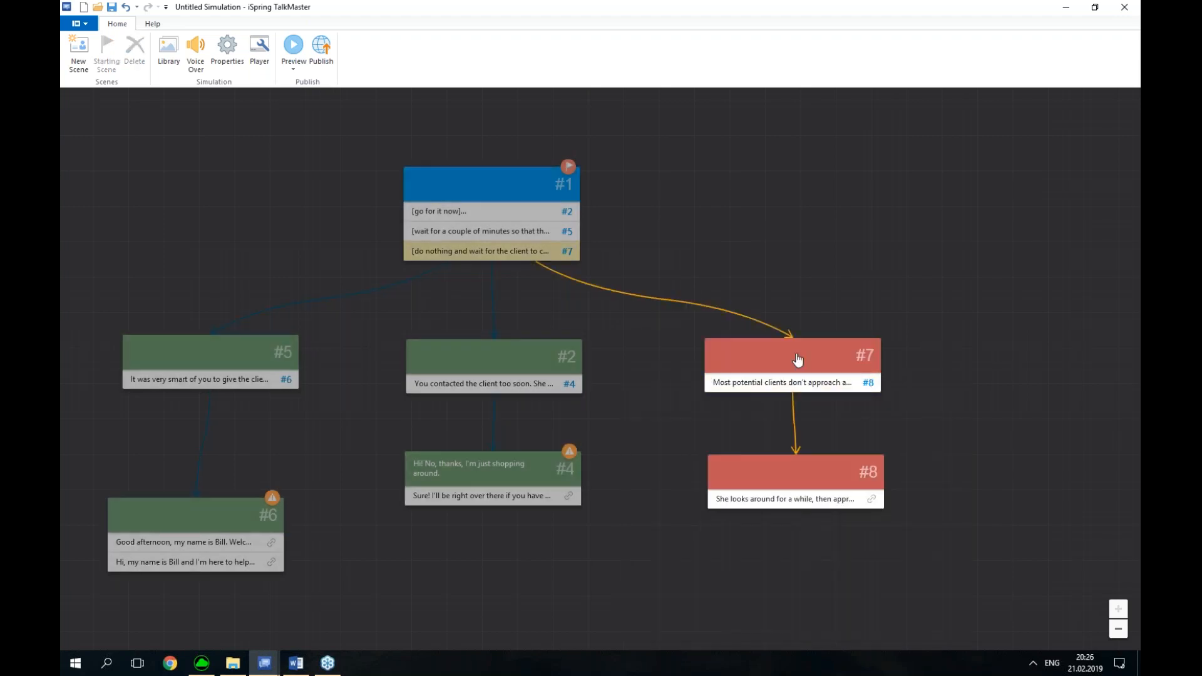
Check the messages and character emotions of scenes #7 and #8
click(808, 354)
click(825, 327)
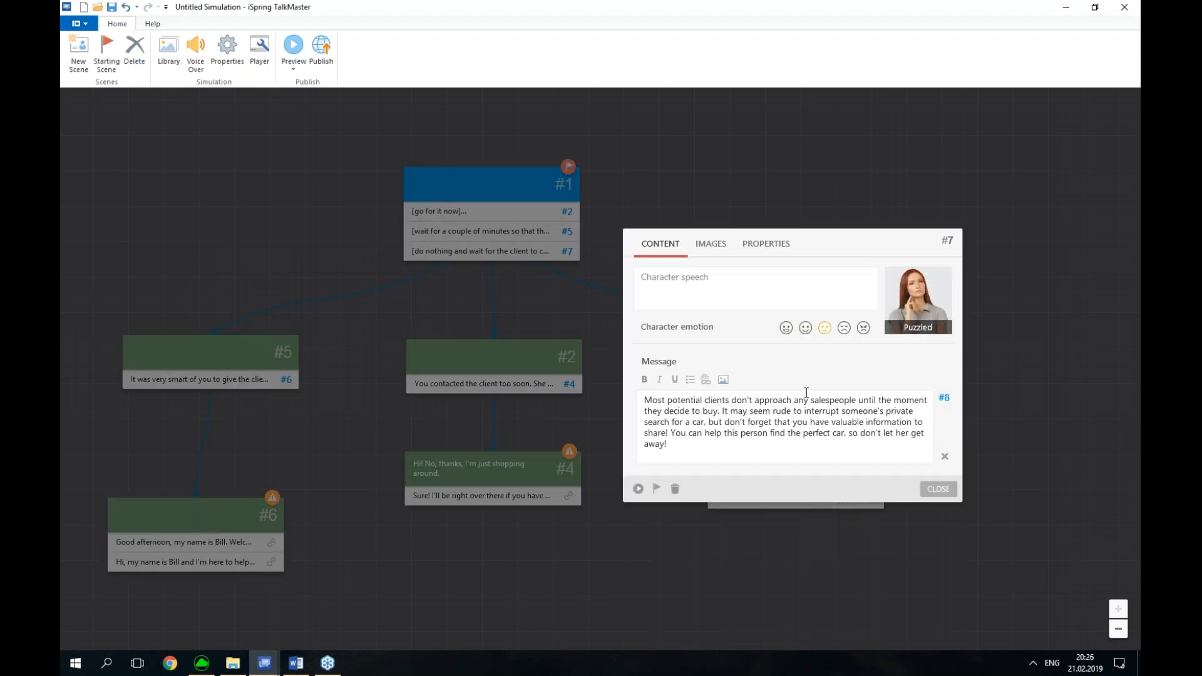
click(944, 489)
click(785, 497)
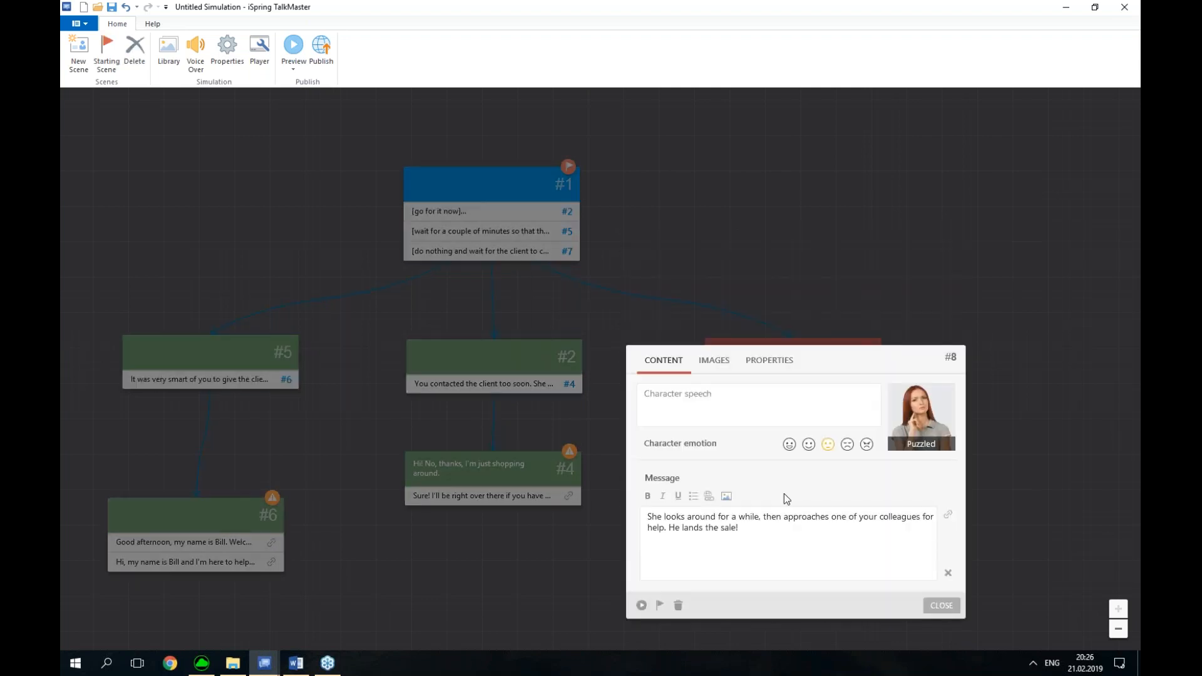
click(942, 606)
Link scene #6's "Good afternoon" reply to a new scene well below it and color the new scene light blue
drag(706, 548, 898, 464)
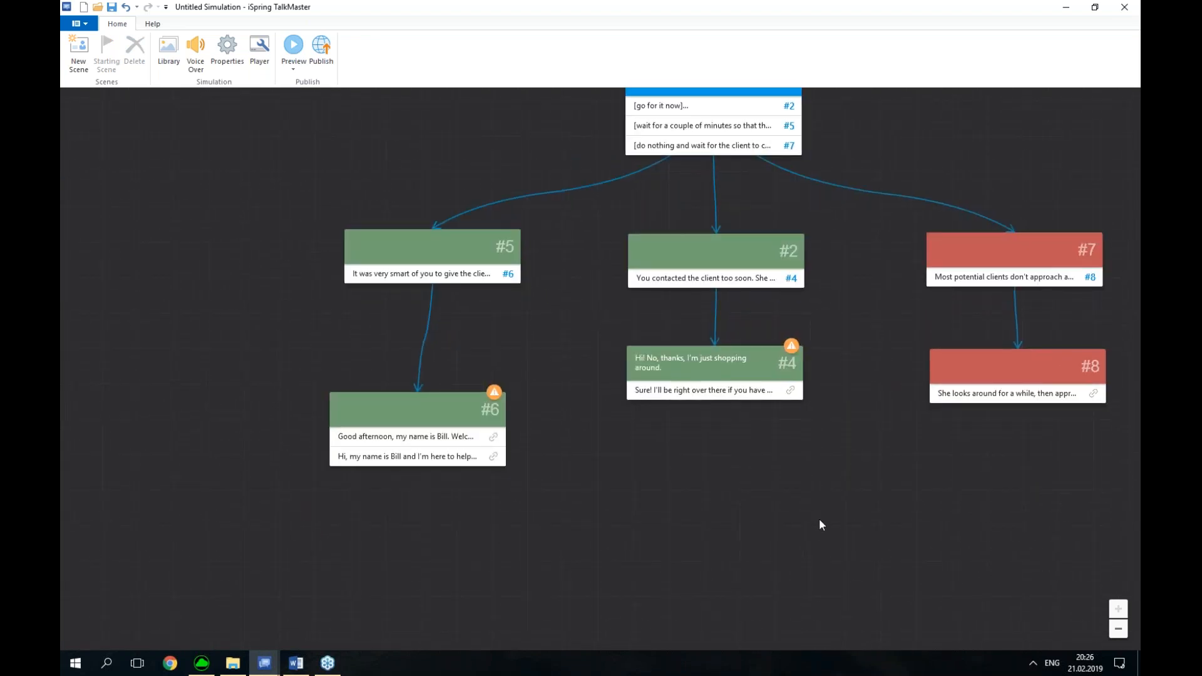
mouse_move(832, 528)
mouse_down()
mouse_move(829, 511)
mouse_move(829, 586)
mouse_move(832, 519)
mouse_move(816, 512)
mouse_up()
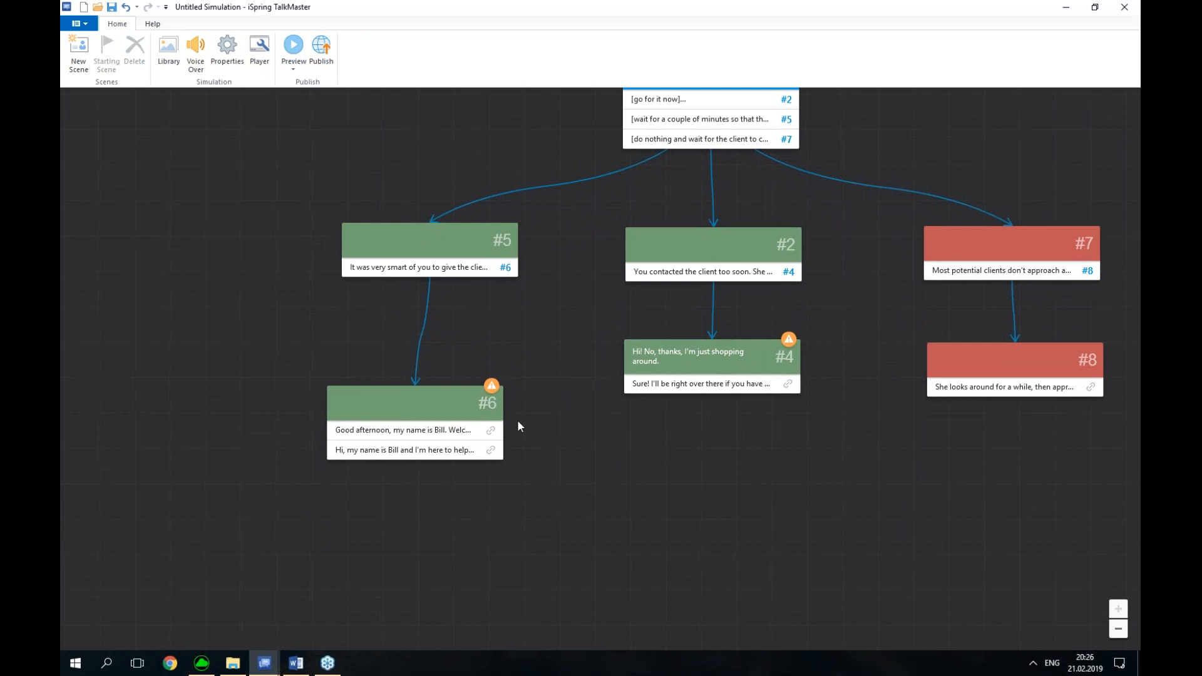
drag(596, 495, 636, 389)
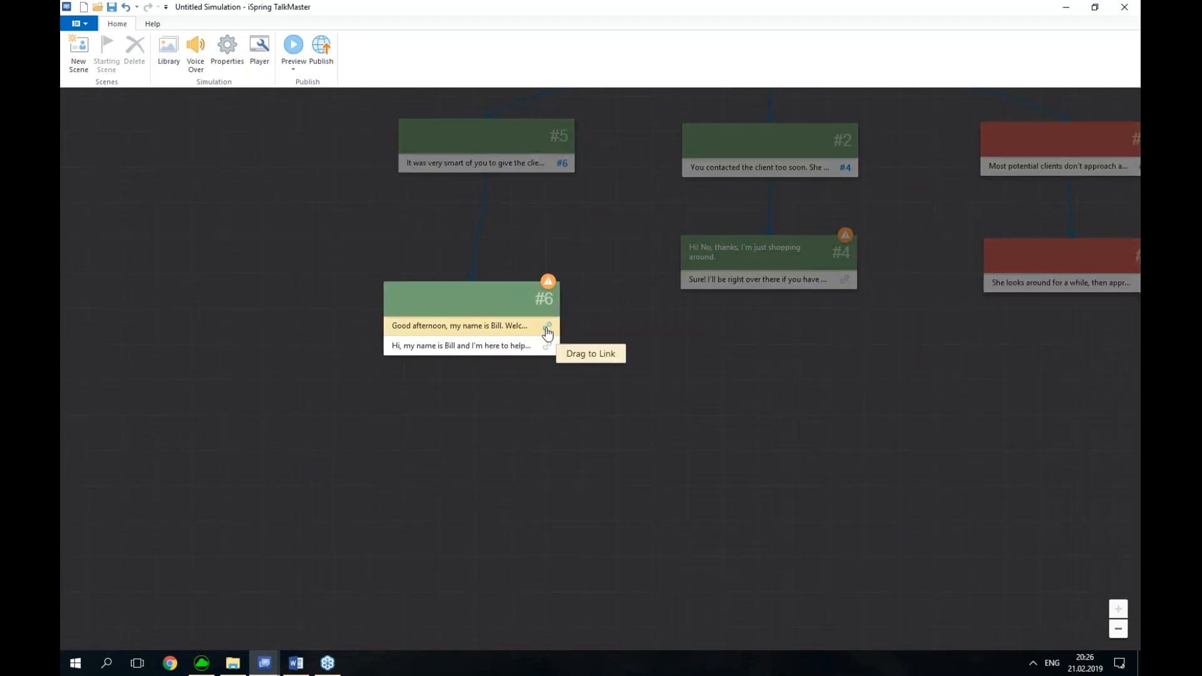
drag(547, 331, 461, 582)
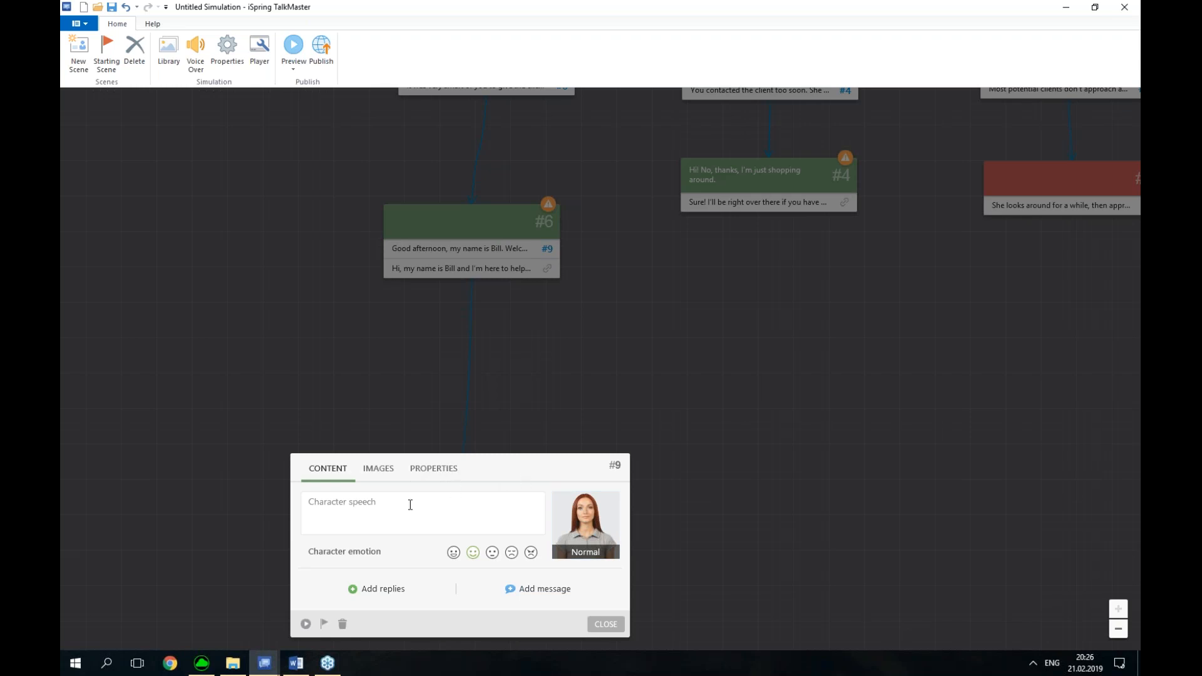
click(434, 471)
click(491, 512)
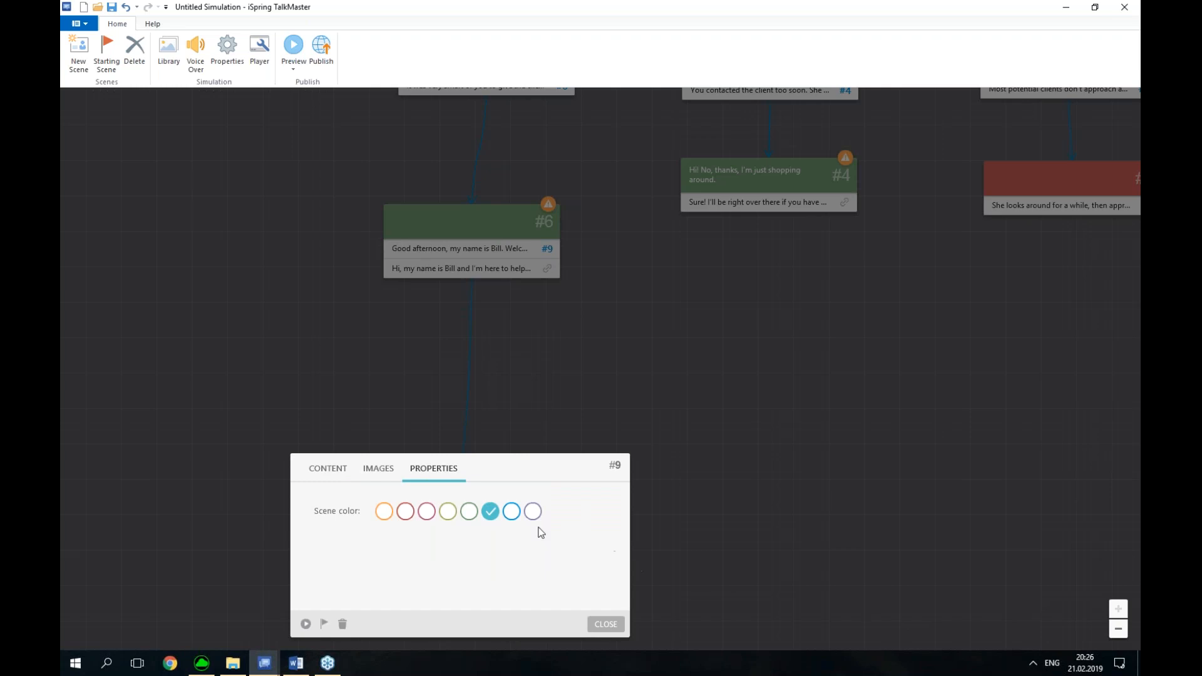
Fill scene #9's character speech with the script line in which the client introduces herself by name
click(391, 476)
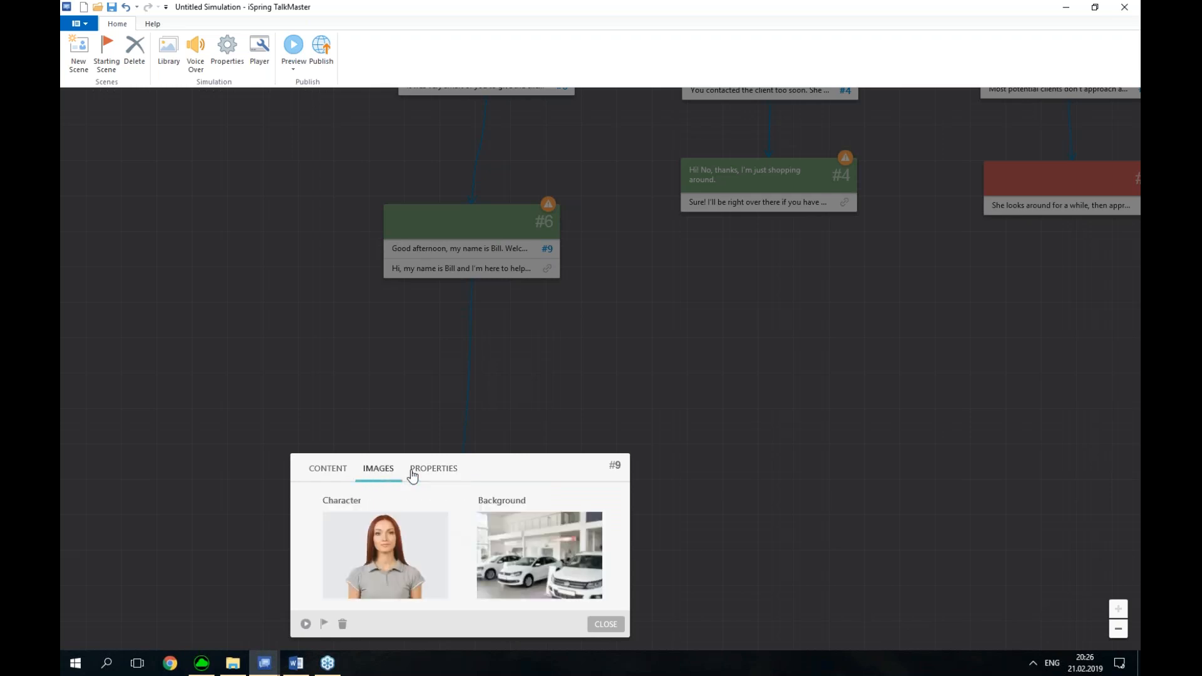
click(328, 474)
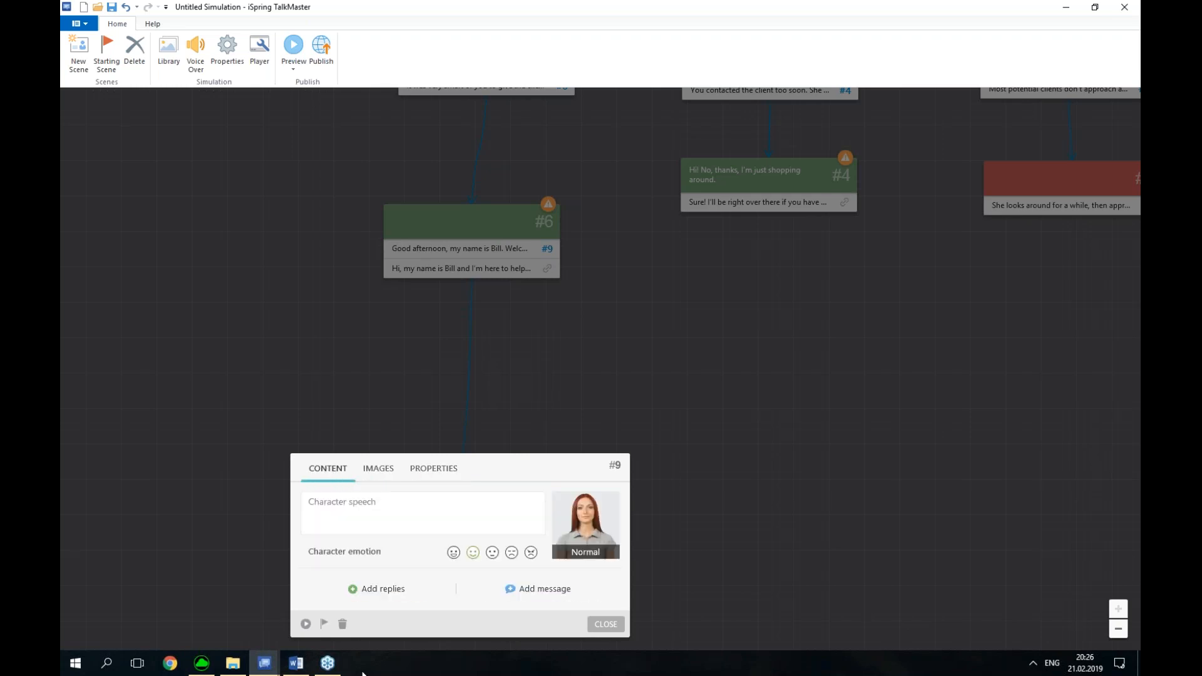
click(291, 669)
scroll(478, 320, down, 2)
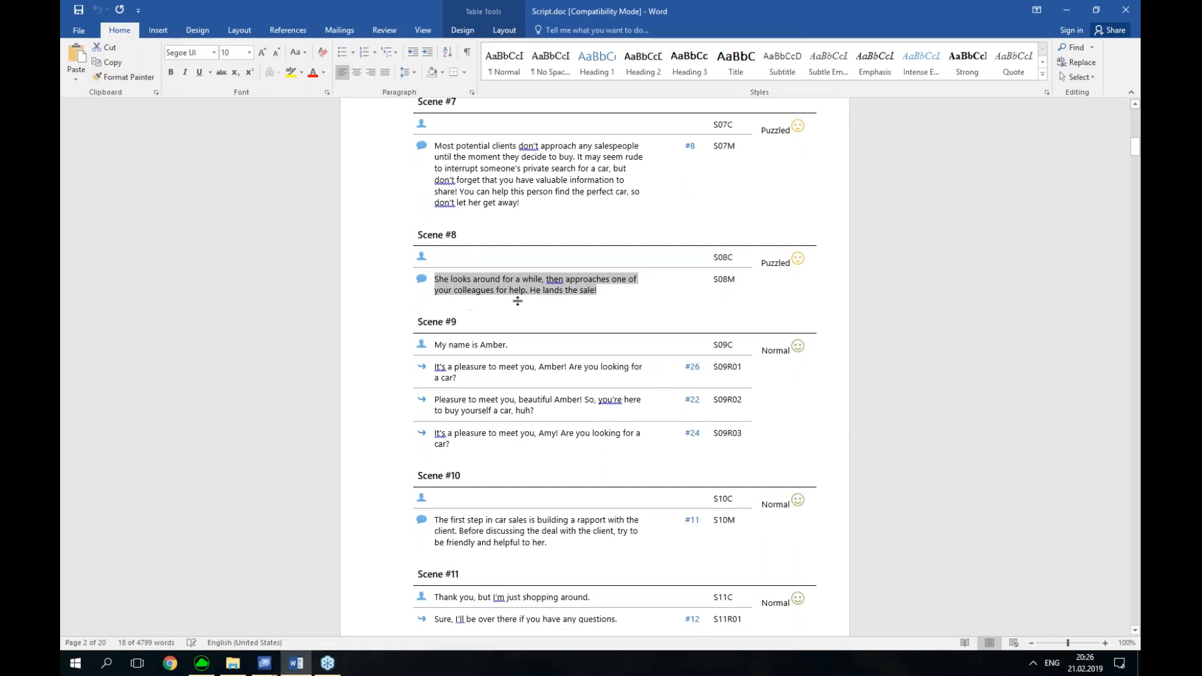
drag(535, 313, 435, 314)
key(ctrl+c)
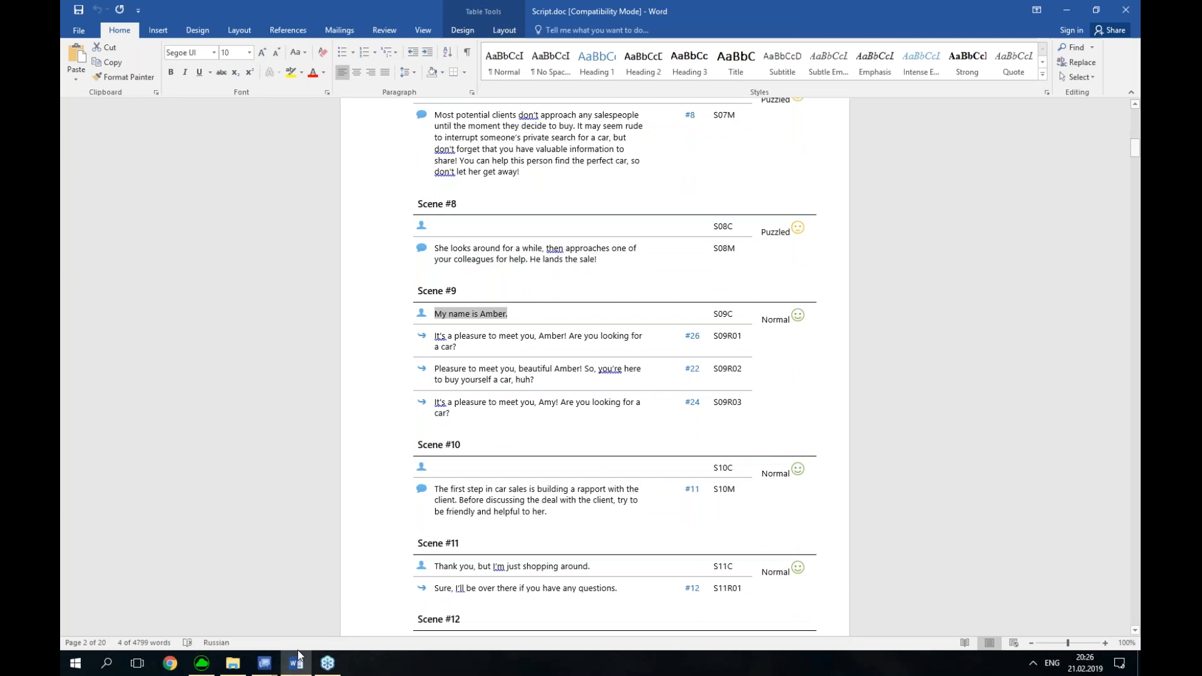
mouse_move(273, 670)
click(338, 598)
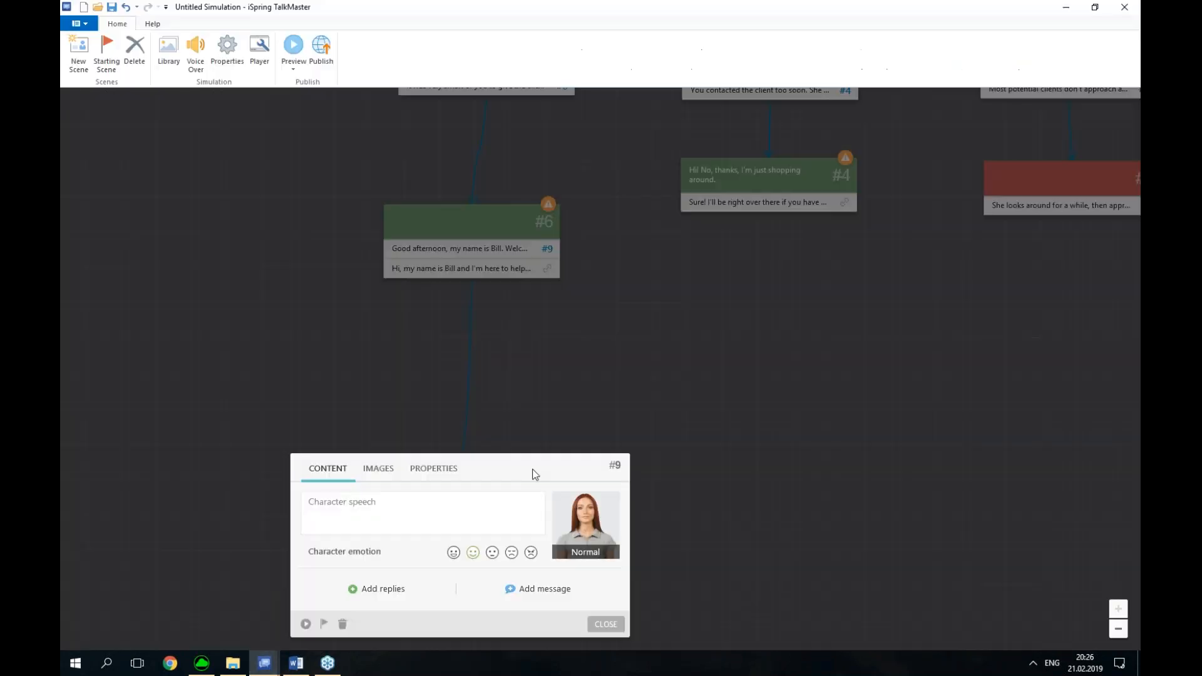
click(389, 505)
key(ctrl+v)
Add scene #9's first scripted reply, greeting the client by her correct name and ending "Are you looking for a car?"
click(296, 663)
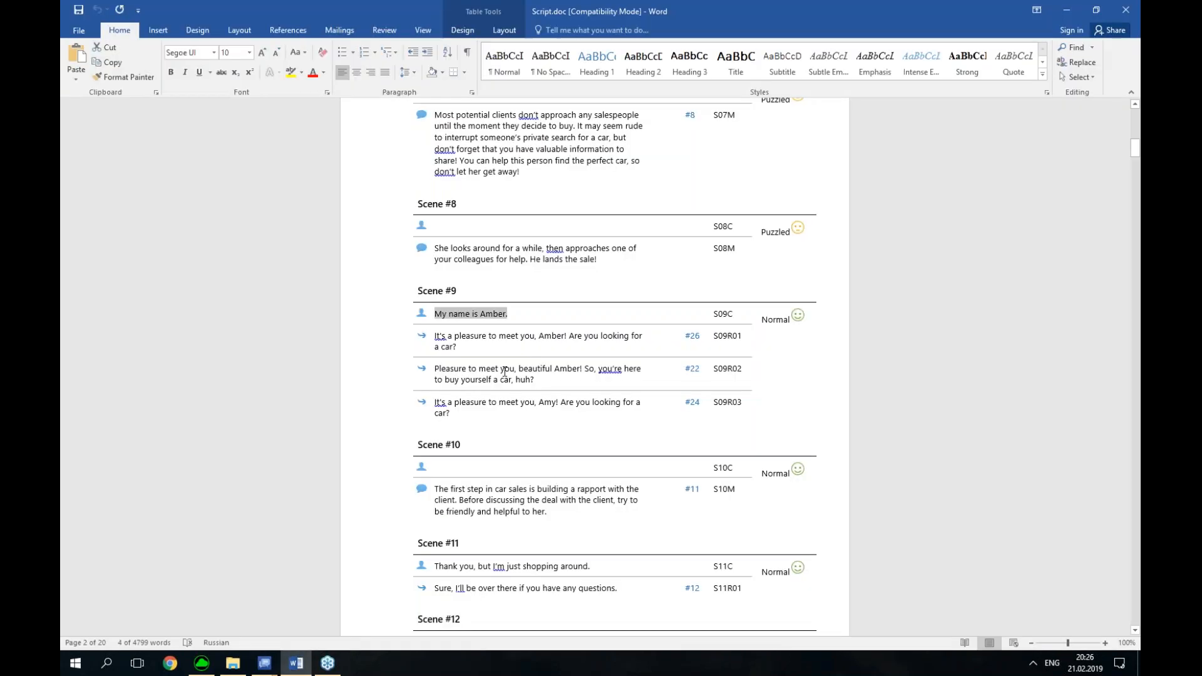
triple_click(467, 344)
key(ctrl+c)
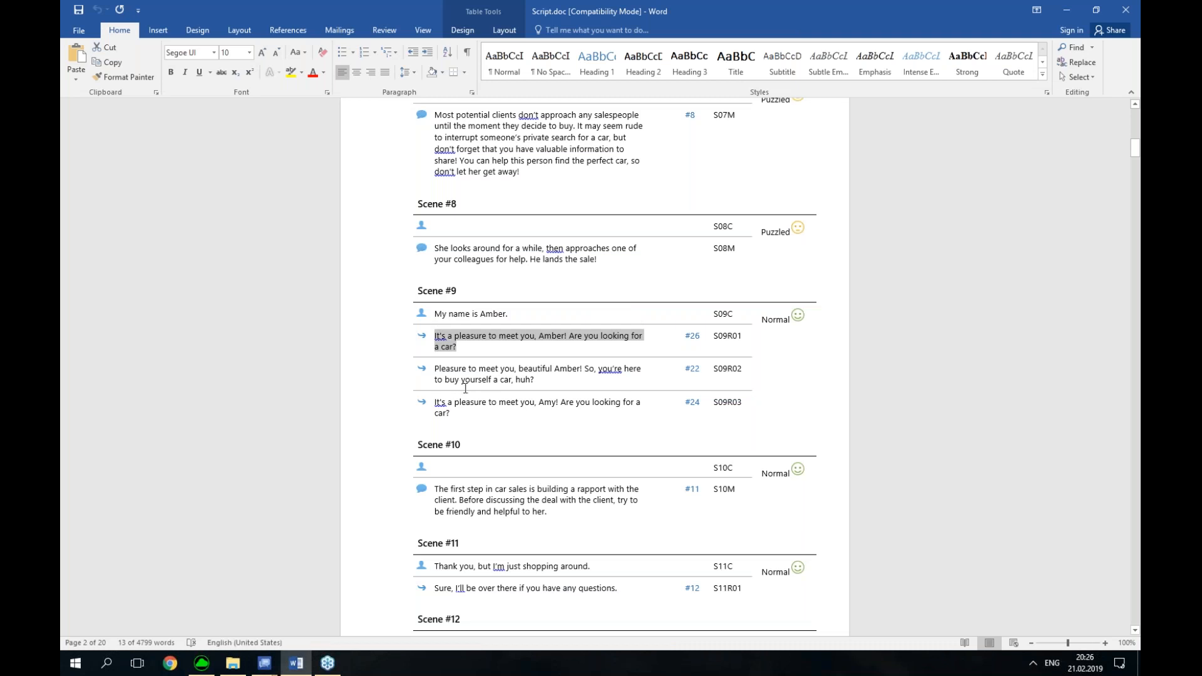
mouse_move(264, 663)
click(341, 594)
click(373, 592)
click(392, 557)
key(ctrl+v)
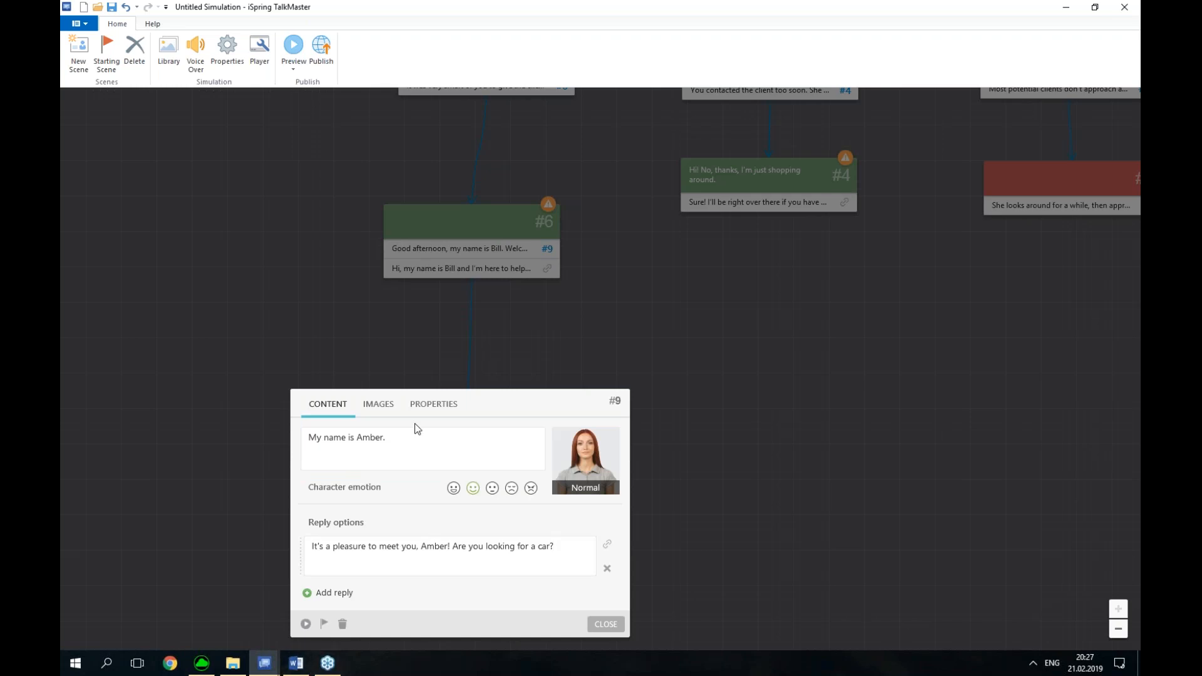
Add scene #9's second scripted reply, ending "So, you're here to buy yourself a car, huh?"
click(296, 663)
drag(549, 381, 435, 369)
key(ctrl+c)
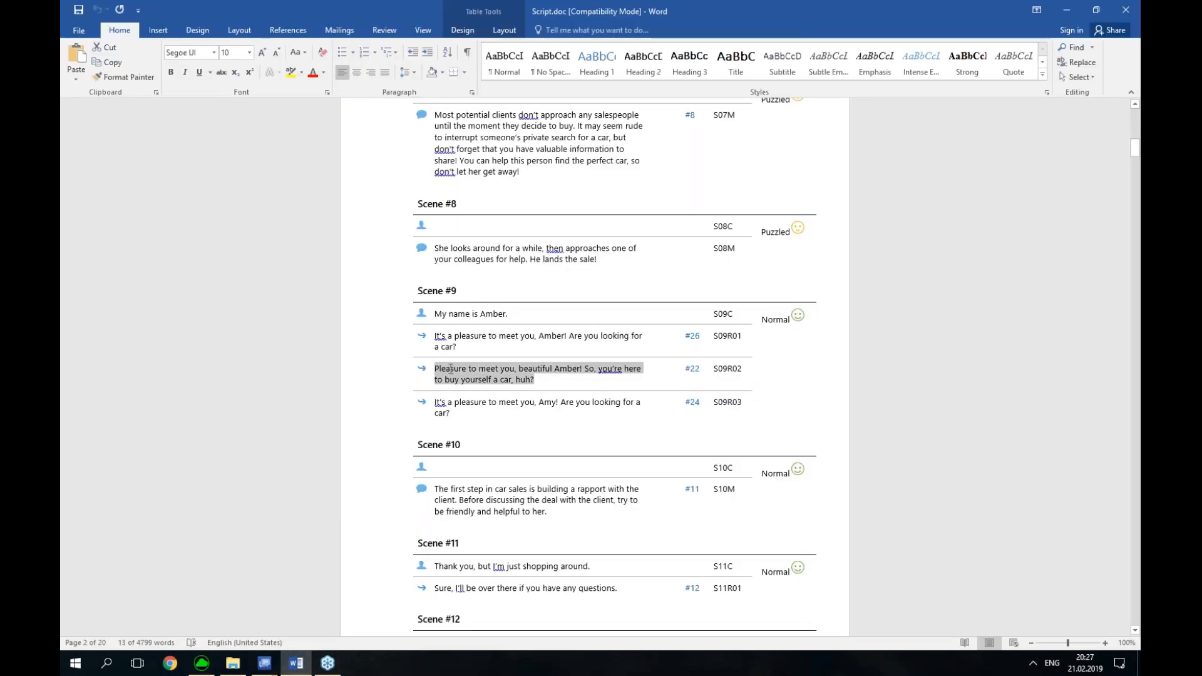
click(264, 663)
click(373, 610)
click(335, 593)
key(ctrl+v)
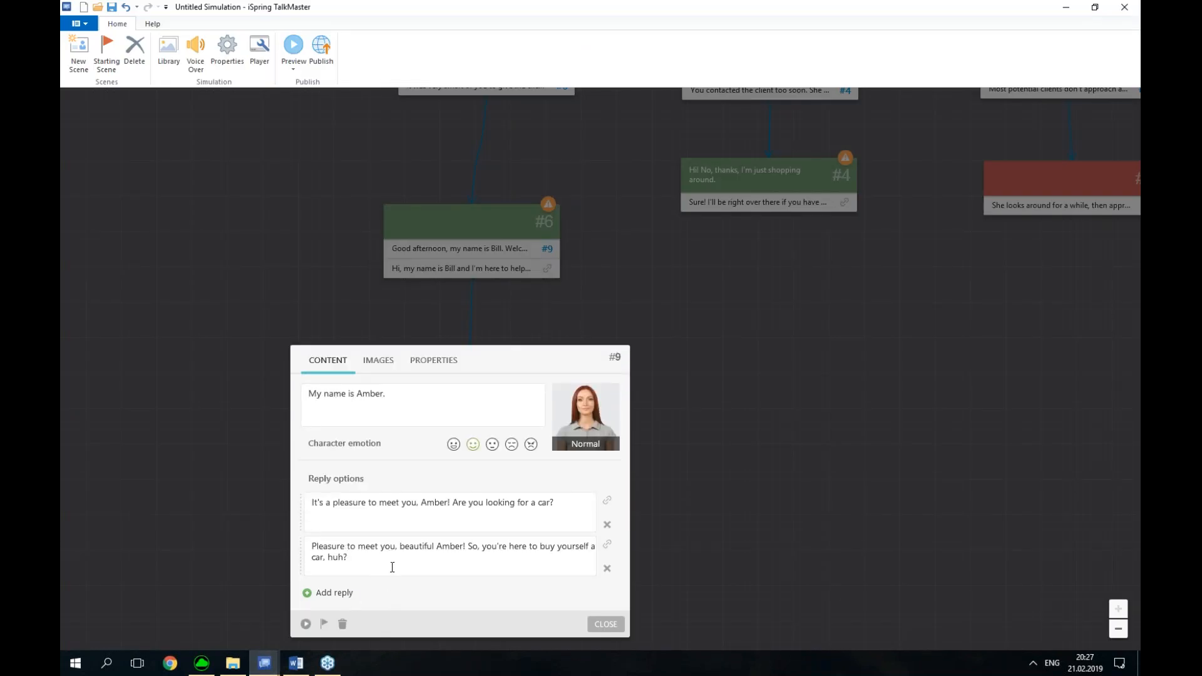
Add scene #9's third scripted reply, which greets the client by the wrong name and asks "Are you looking for a car?"
click(335, 593)
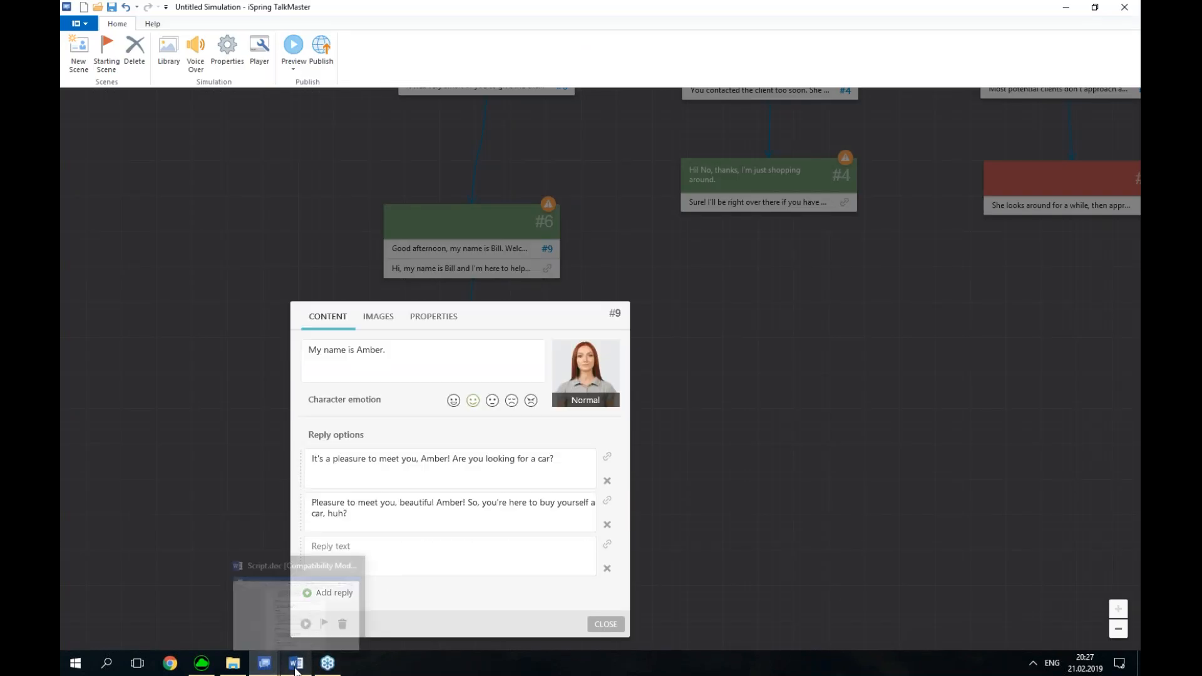
click(301, 598)
drag(453, 419, 435, 402)
key(ctrl+c)
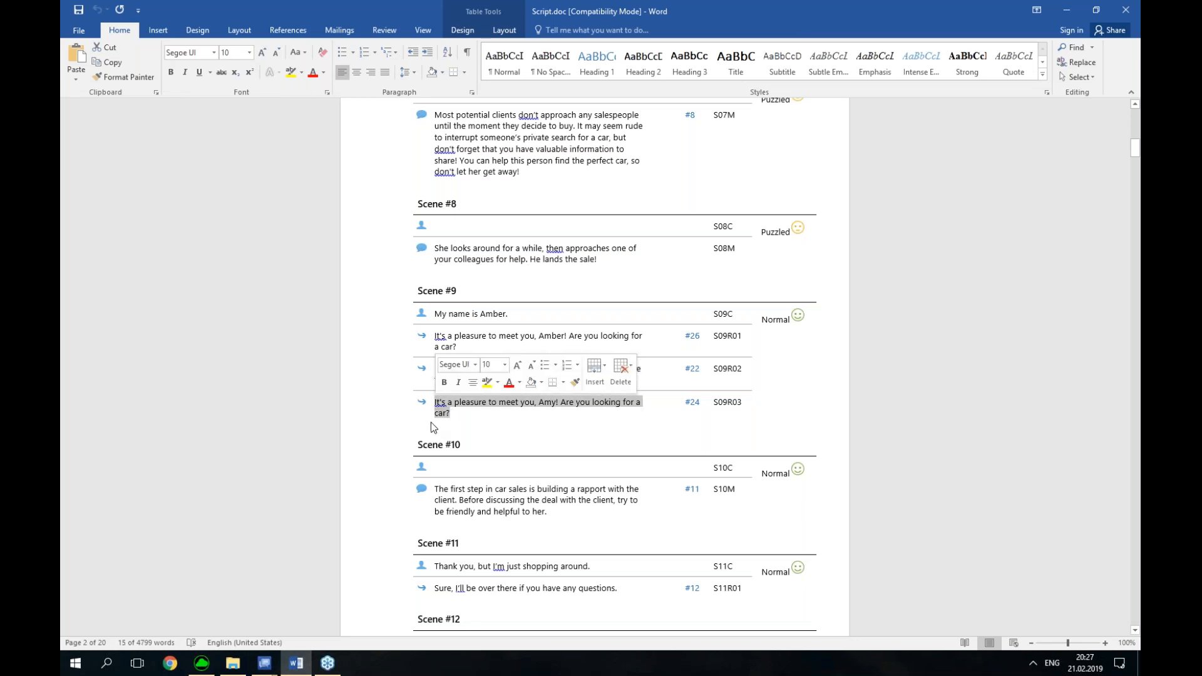
click(264, 663)
click(353, 626)
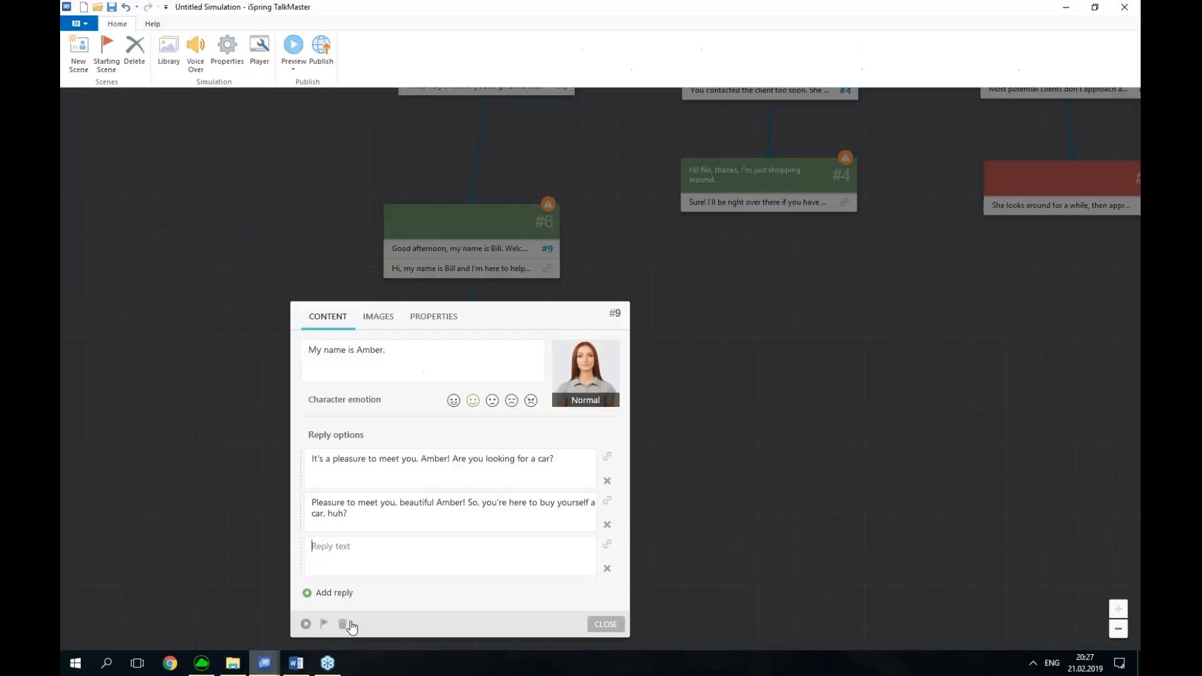
click(393, 551)
key(ctrl+v)
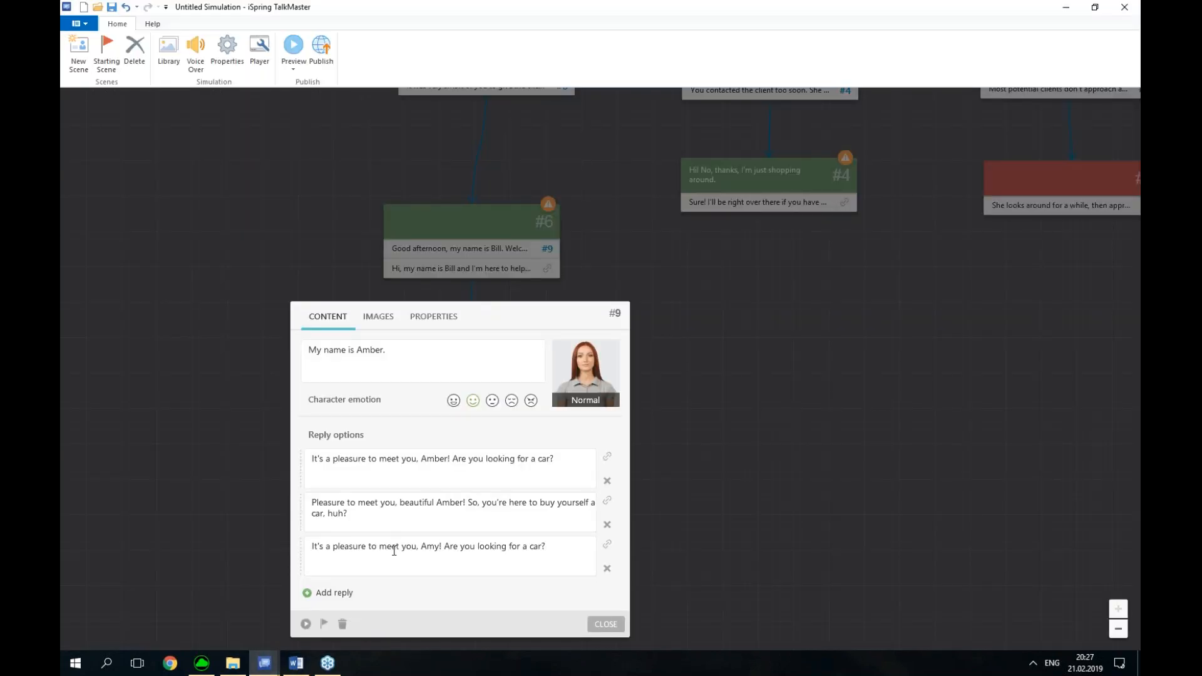
Review scene #9's color, images and content, and preview the scene with its speech and three replies
click(372, 315)
click(424, 317)
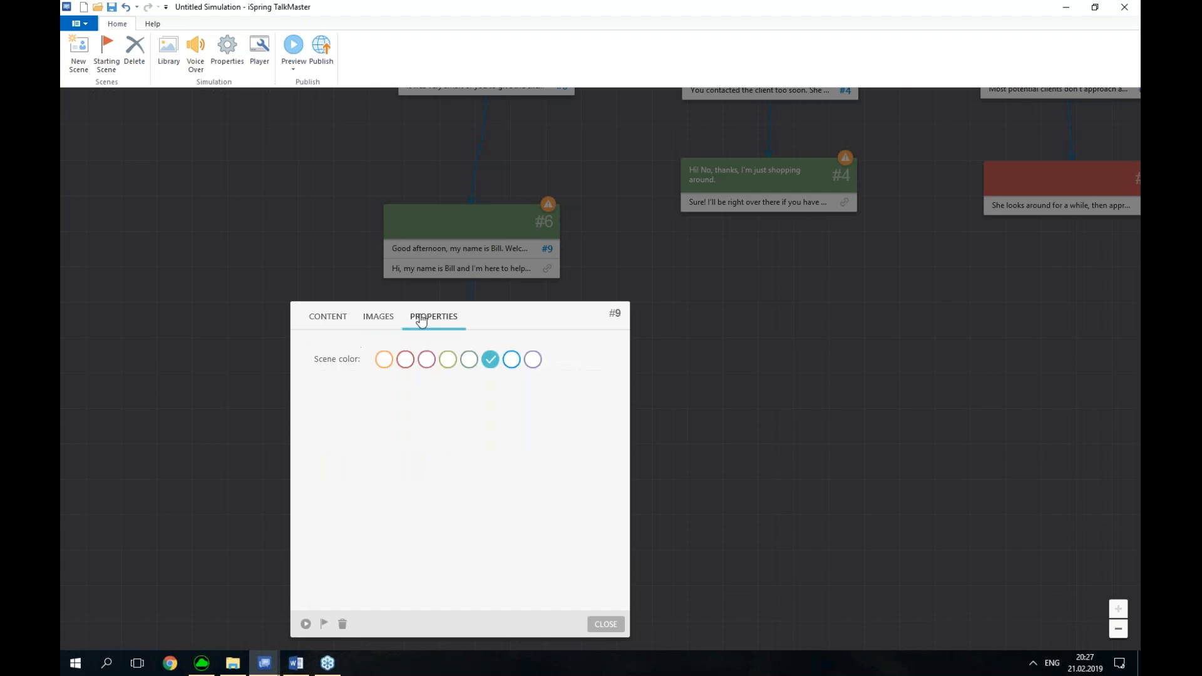
click(385, 322)
click(339, 324)
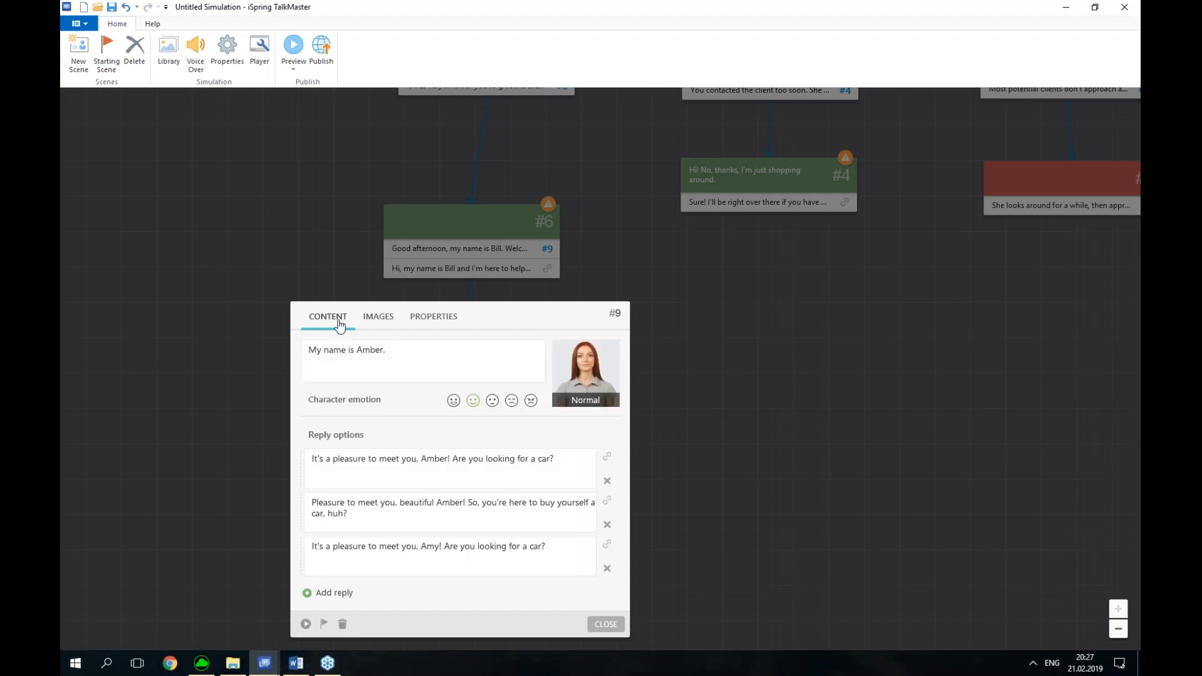
click(604, 625)
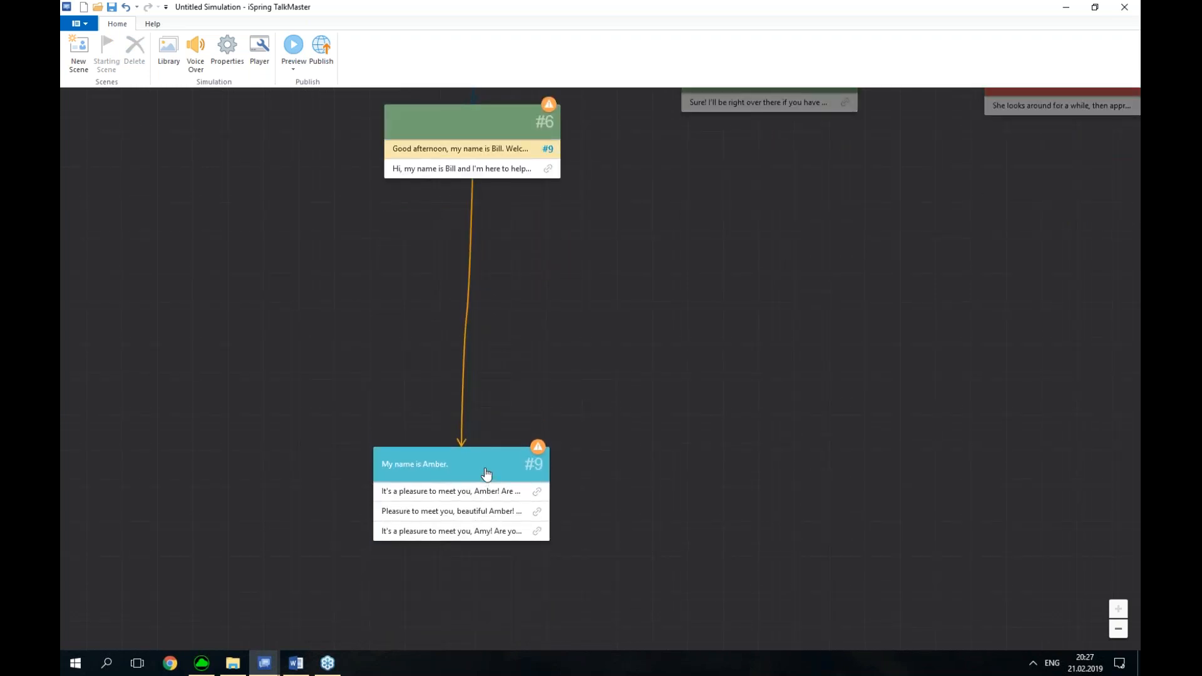
click(487, 474)
click(307, 624)
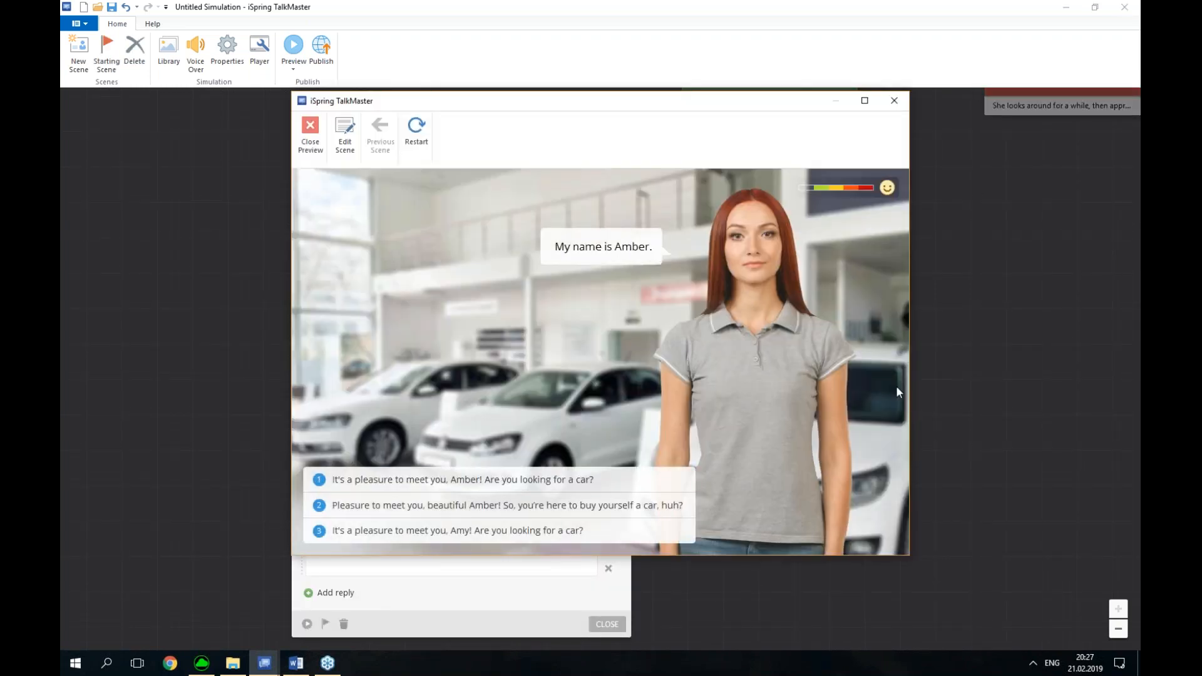
click(893, 102)
click(606, 624)
Link scene #6's second reply, beginning "Hi, my name is", to a new scene below and to the right of scene #6
drag(863, 332, 883, 346)
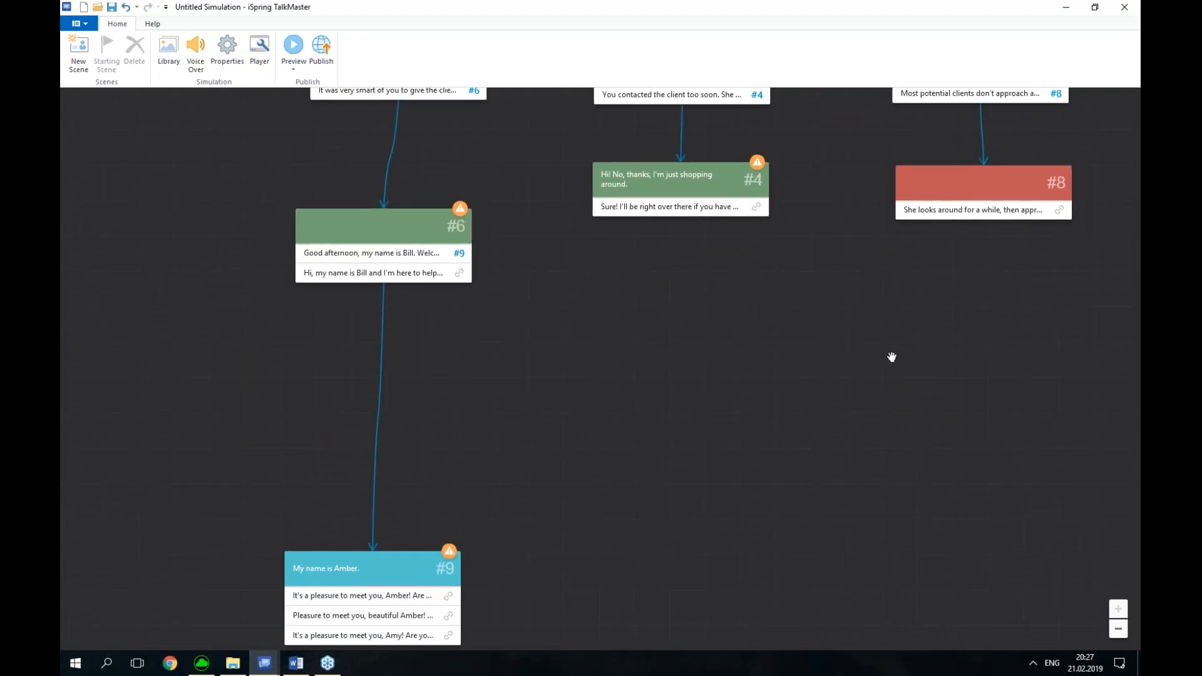
drag(462, 264, 669, 355)
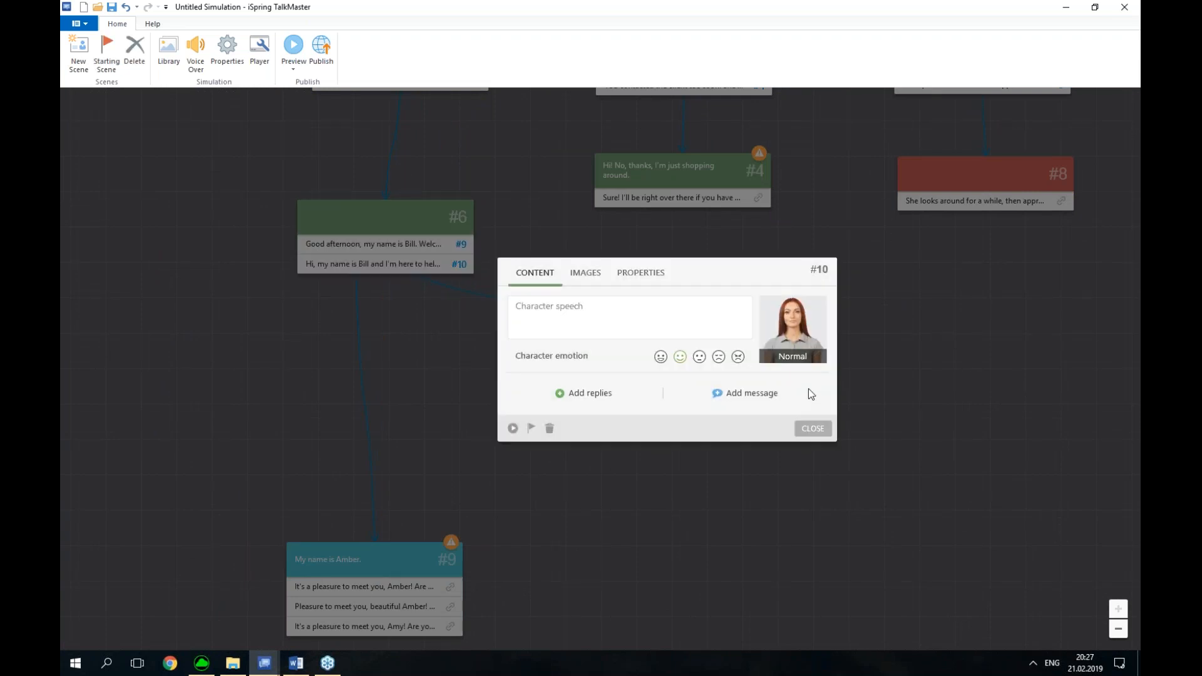
Add the scripted message to scene #10, beginning "The first step in car sales is building a rapport with the client."
click(652, 274)
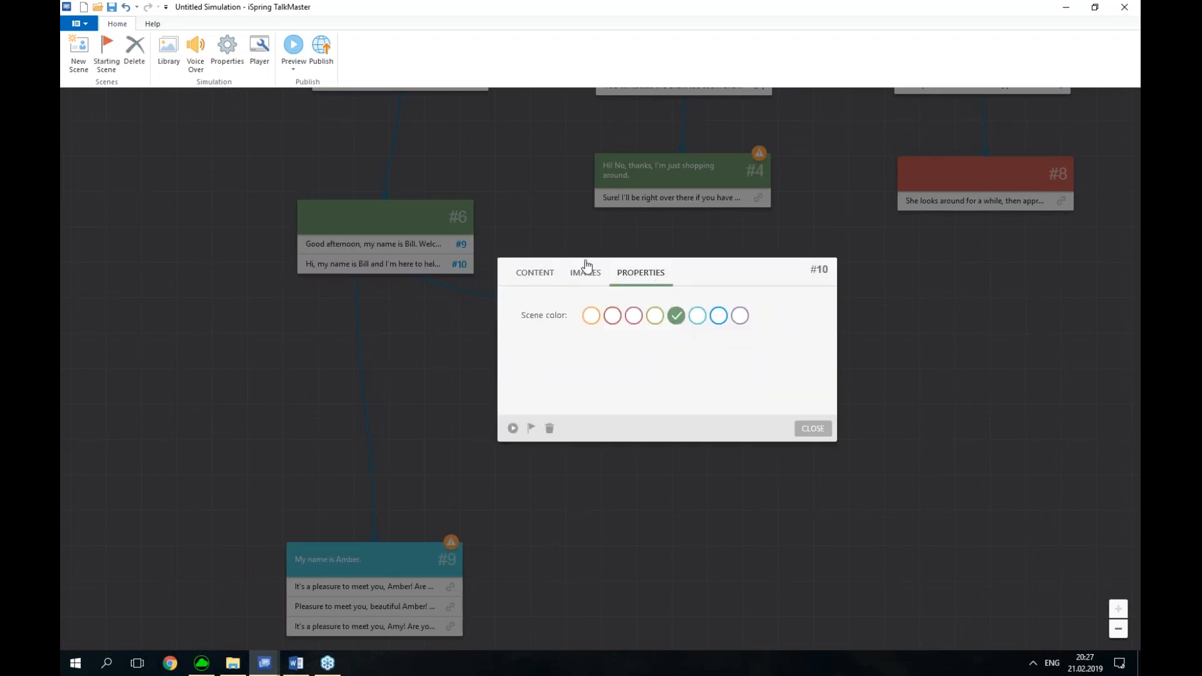
click(537, 276)
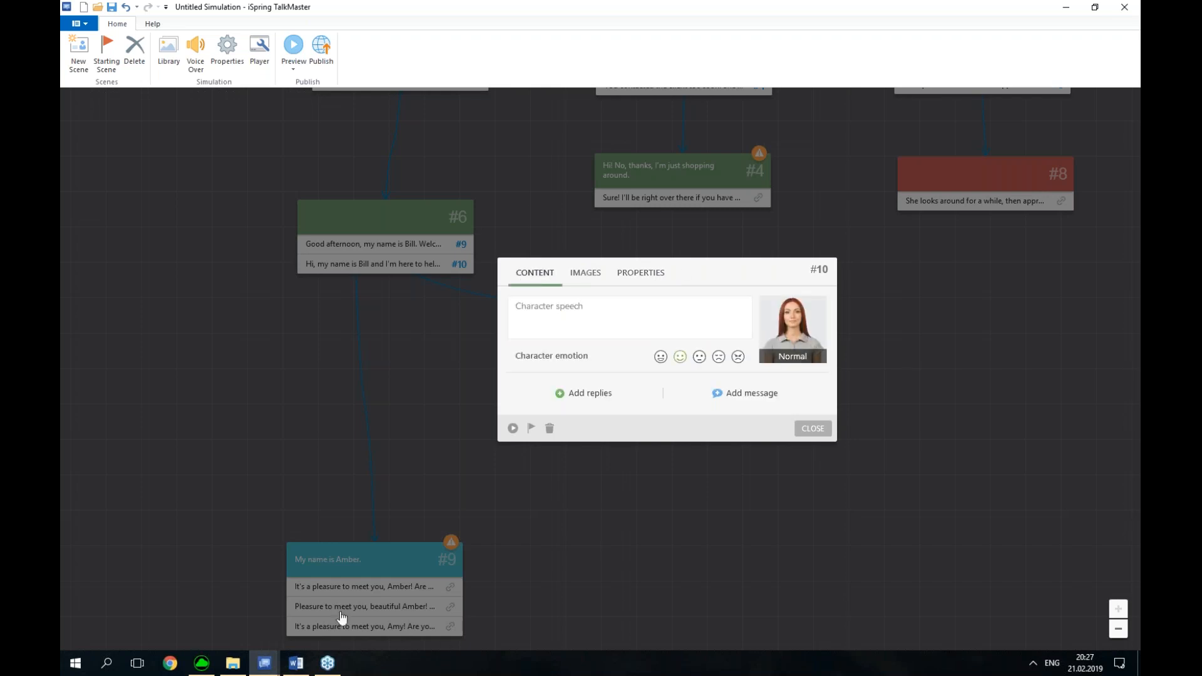
click(297, 663)
scroll(651, 395, down, 3)
drag(548, 388, 435, 368)
key(ctrl+c)
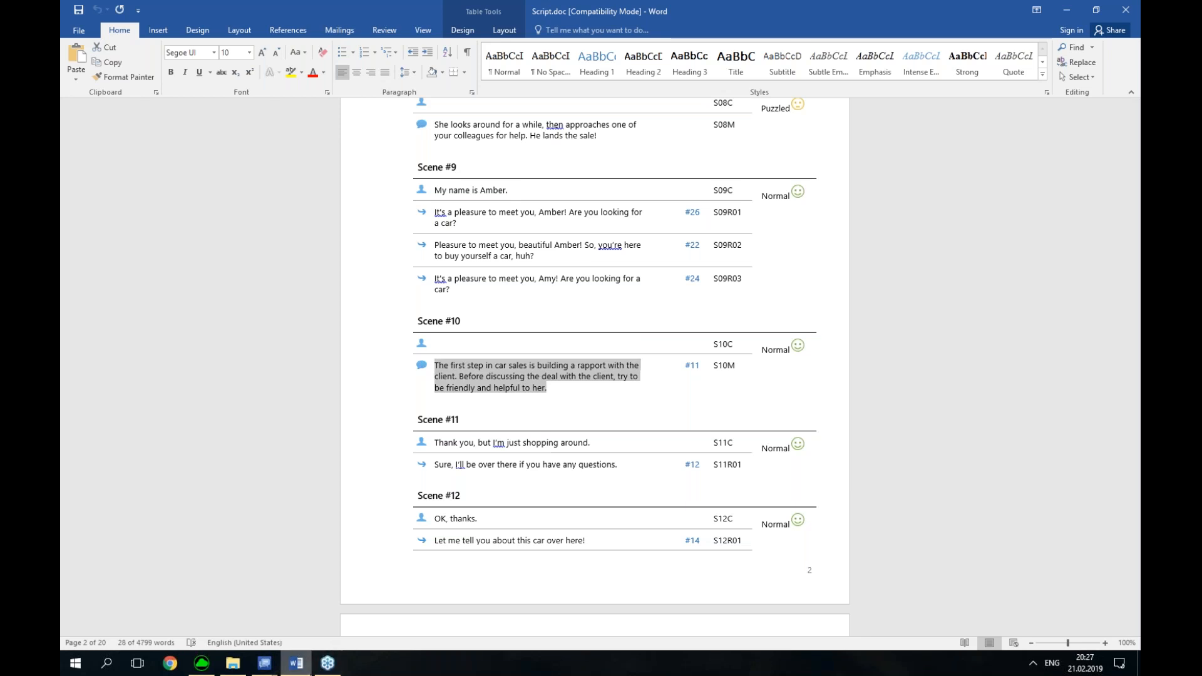
click(264, 663)
click(330, 631)
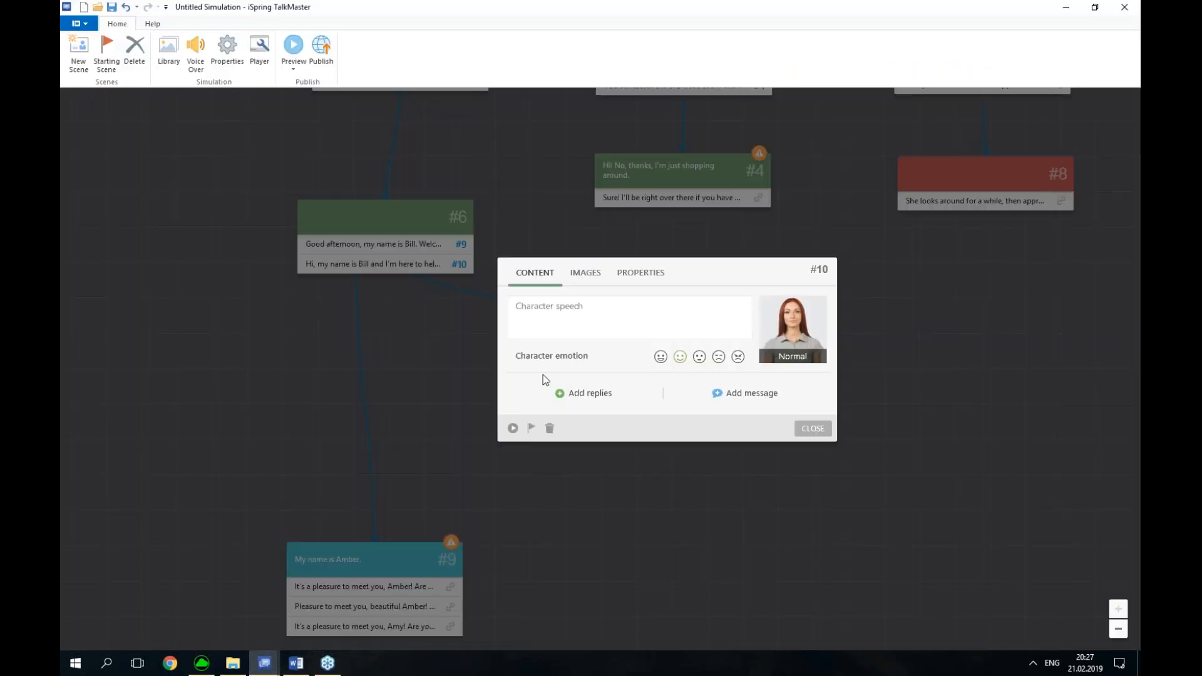
click(740, 395)
key(ctrl+v)
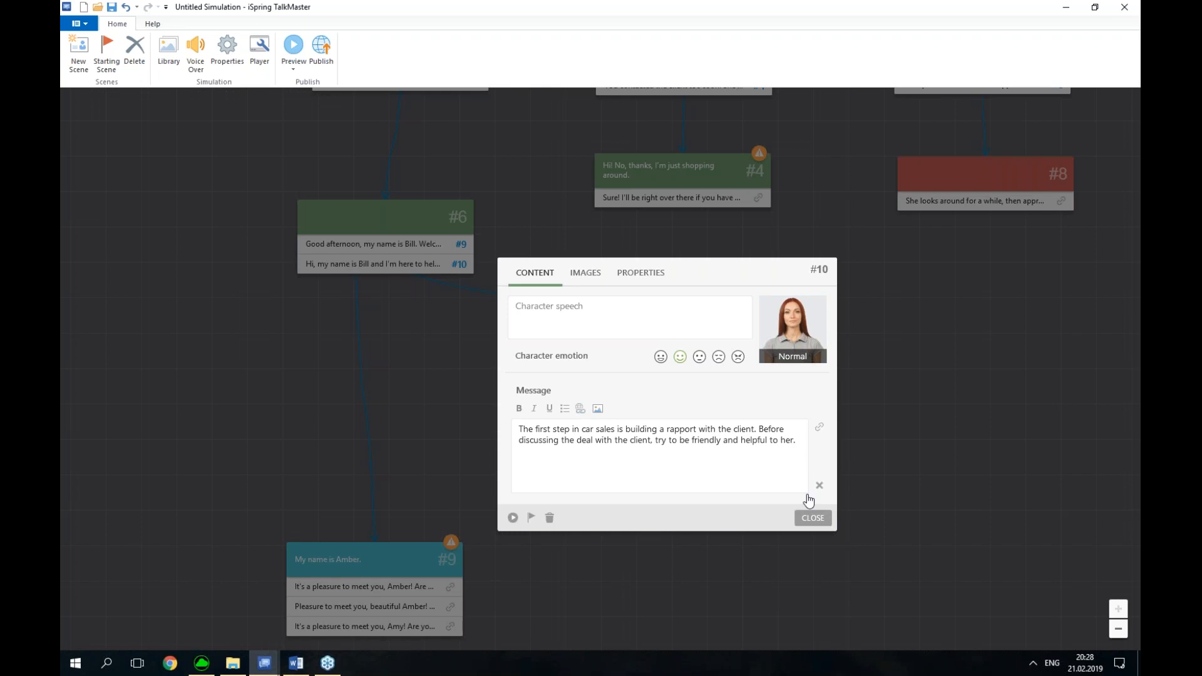
click(812, 518)
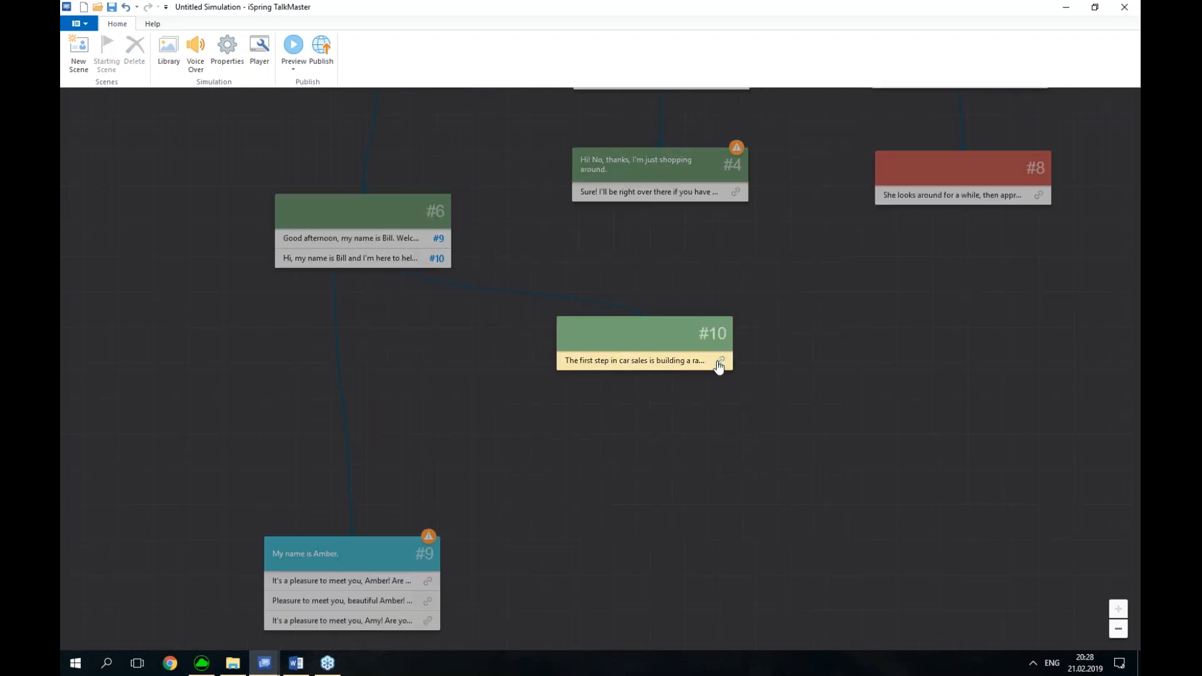
Link scene #10's message to a new scene below it and enter the scripted speech "Thank you, but I'm just shopping around."
drag(753, 450, 756, 457)
click(754, 456)
click(297, 663)
scroll(581, 385, down, 2)
scroll(581, 386, down, 1)
drag(591, 320, 434, 324)
key(ctrl+c)
click(265, 663)
click(330, 635)
click(683, 427)
key(ctrl+v)
Add scene #11's scripted reply "Sure, I'll be over there if you have any questions."
click(296, 663)
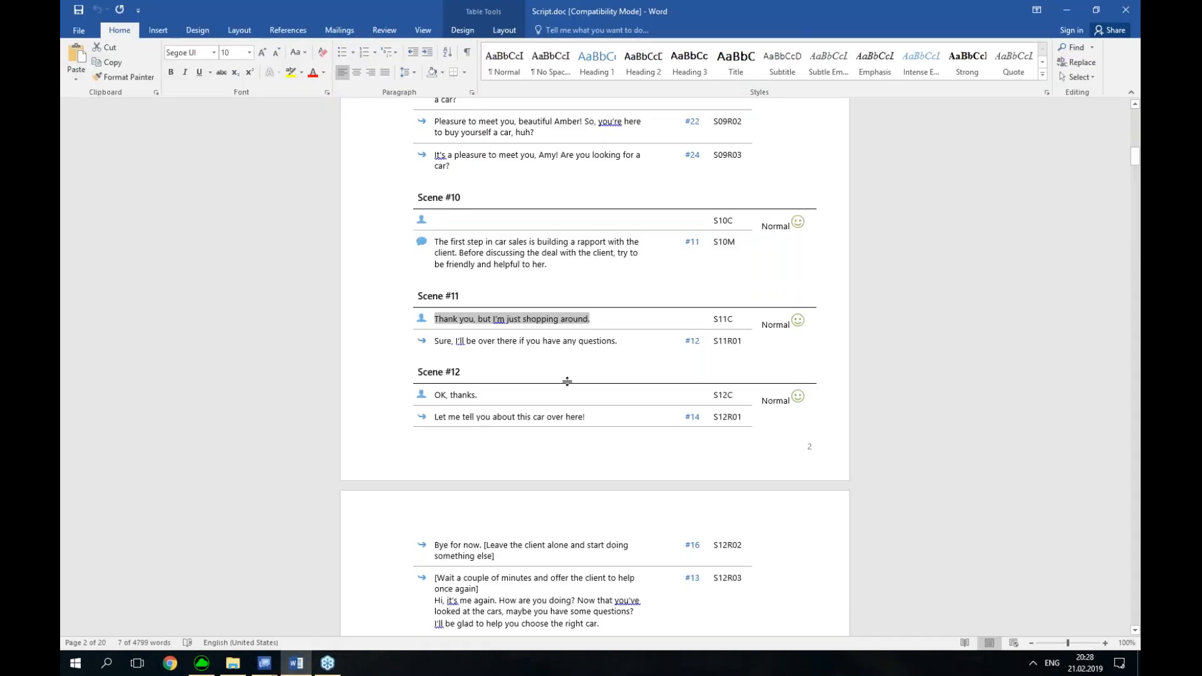
drag(632, 341, 435, 341)
key(ctrl+c)
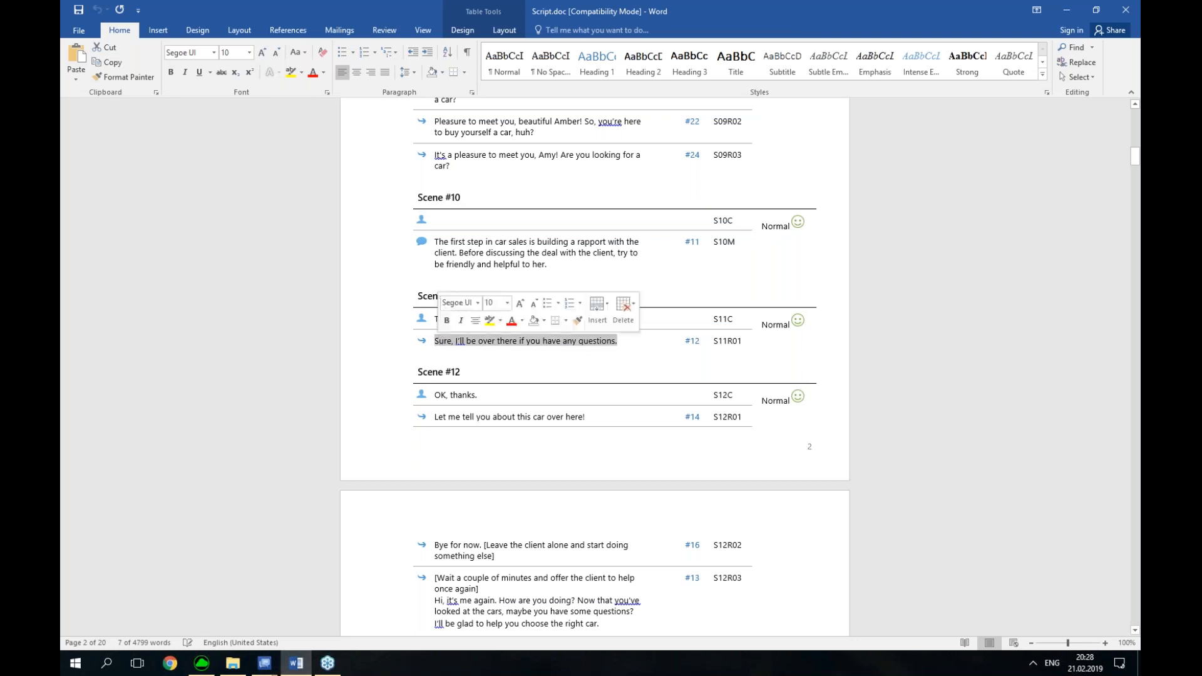
mouse_move(264, 663)
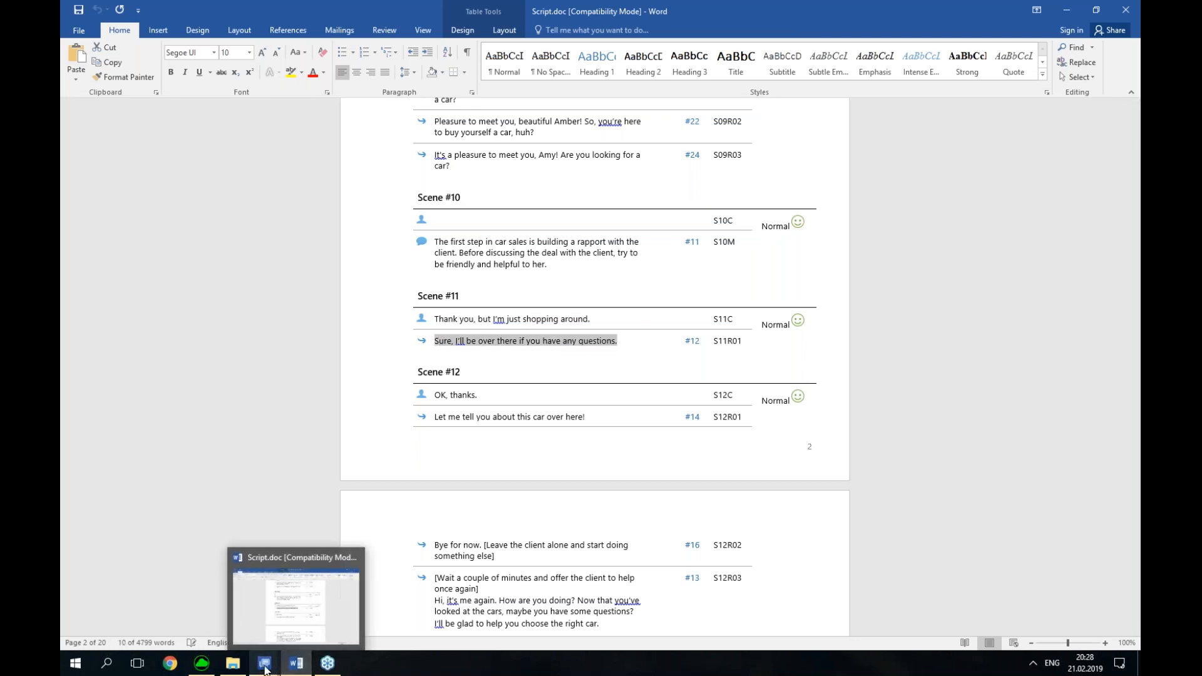
click(330, 634)
click(686, 495)
key(ctrl+v)
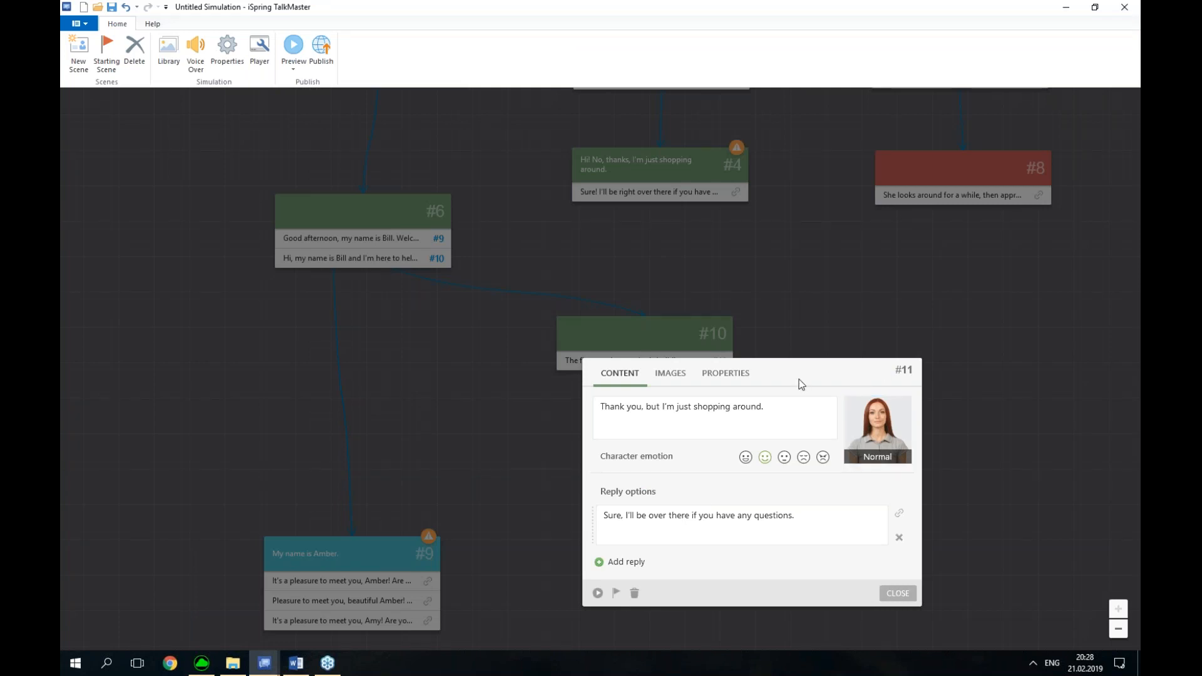
click(923, 566)
Reposition scenes #10 and #11 closer to scene #6, leaving free space below scene #11
drag(636, 236, 565, 246)
drag(755, 343, 720, 365)
drag(896, 326, 858, 382)
drag(910, 445, 896, 341)
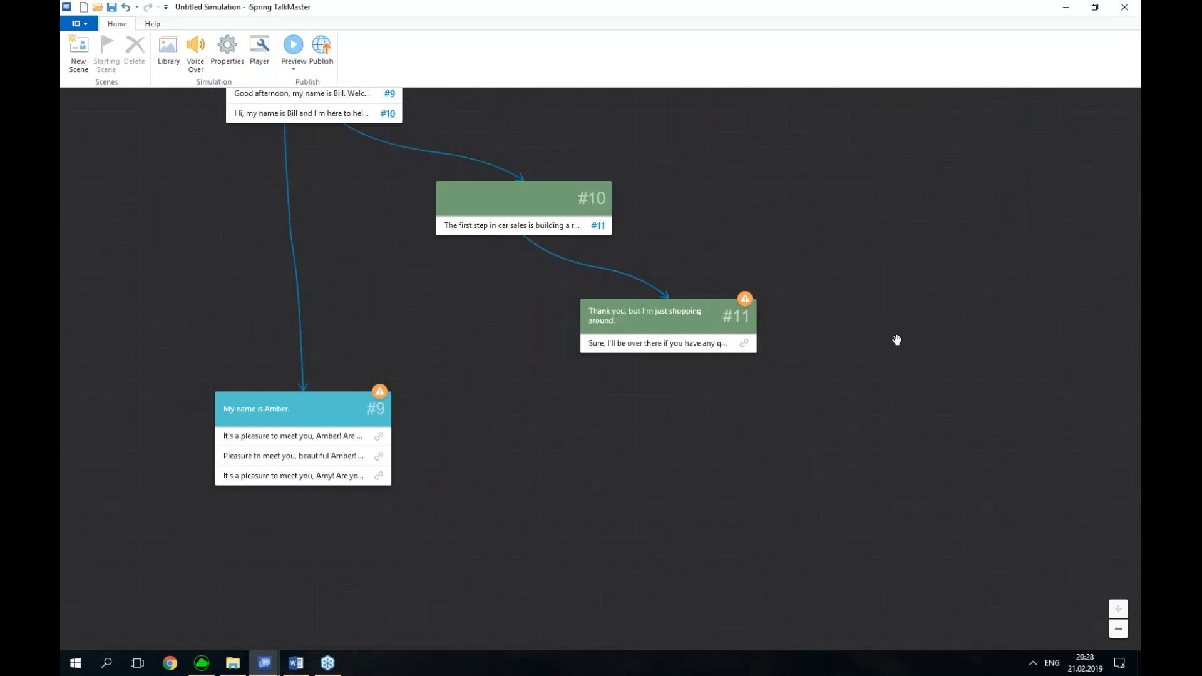
Link scene #11's reply to a new scene below it and enter the scripted speech "OK, thanks."
click(747, 344)
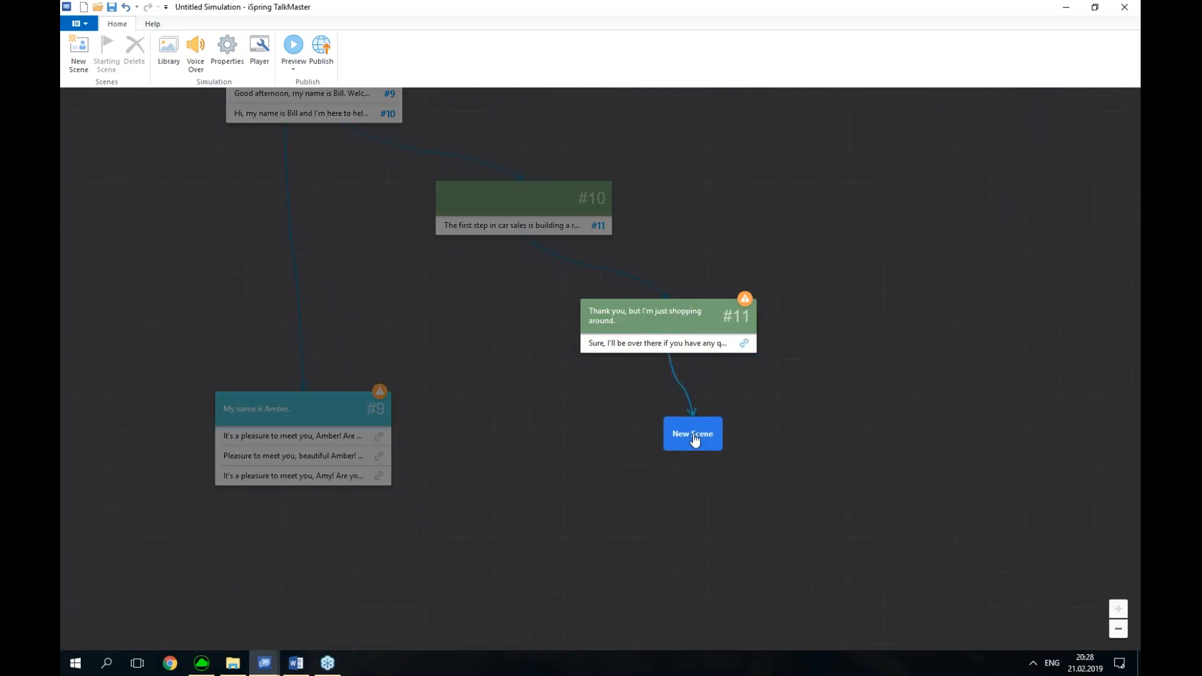
click(693, 434)
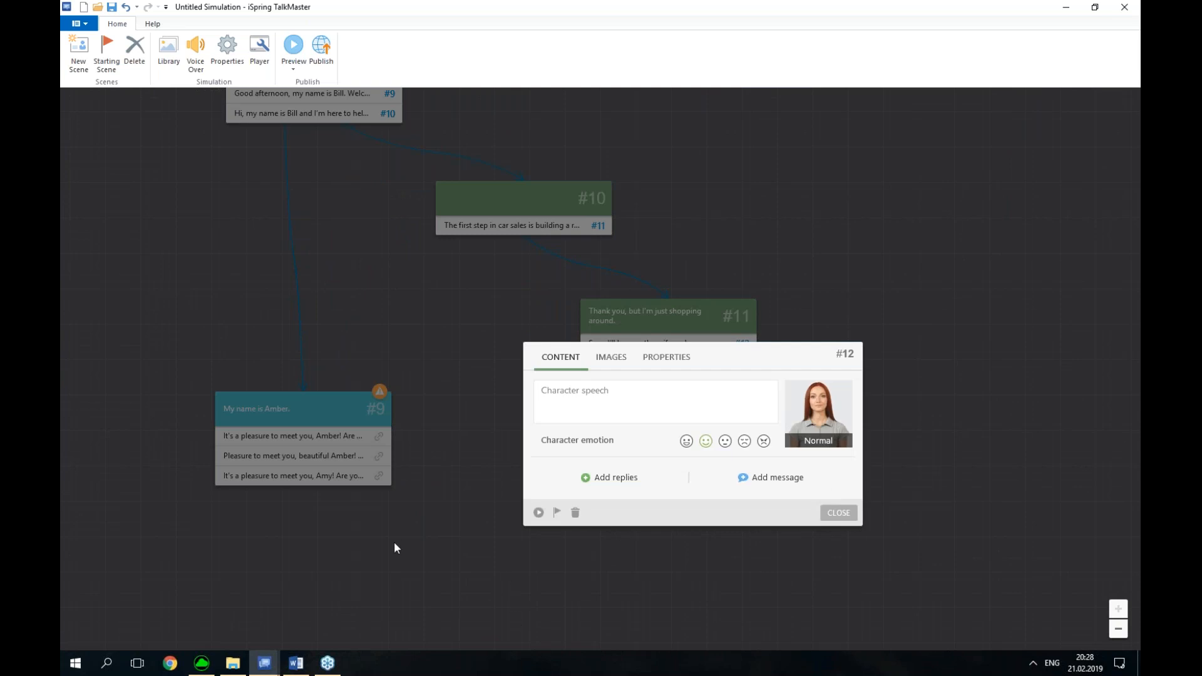
click(296, 663)
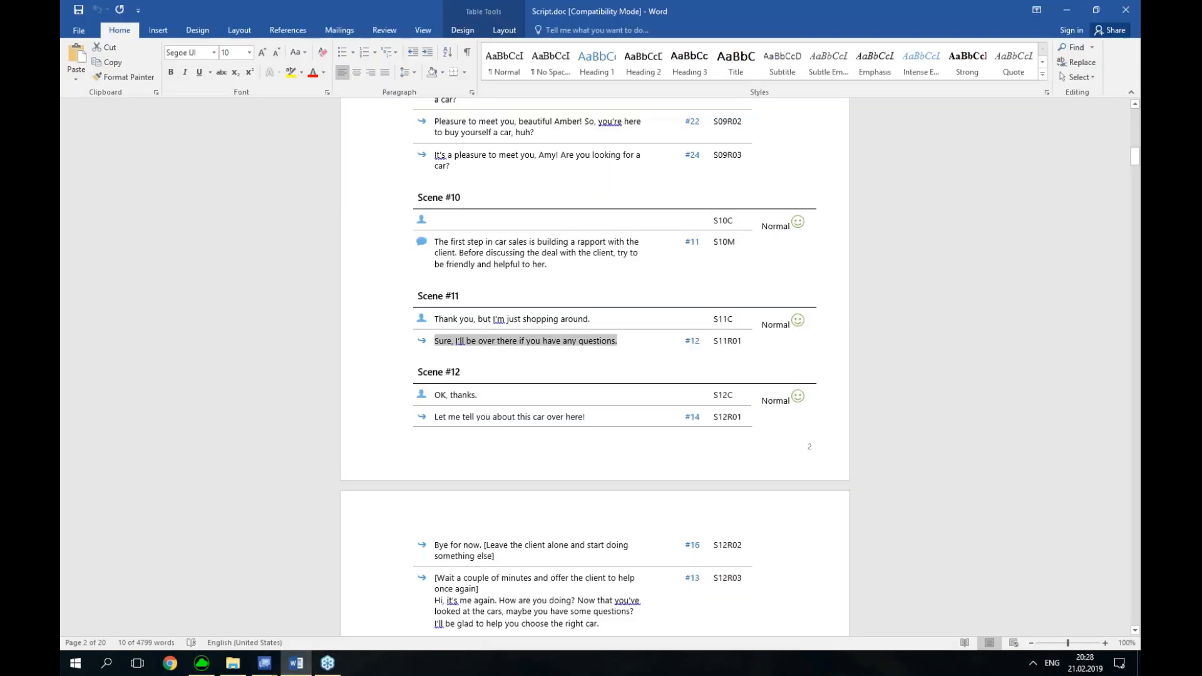
scroll(494, 298, down, 2)
drag(484, 337, 434, 335)
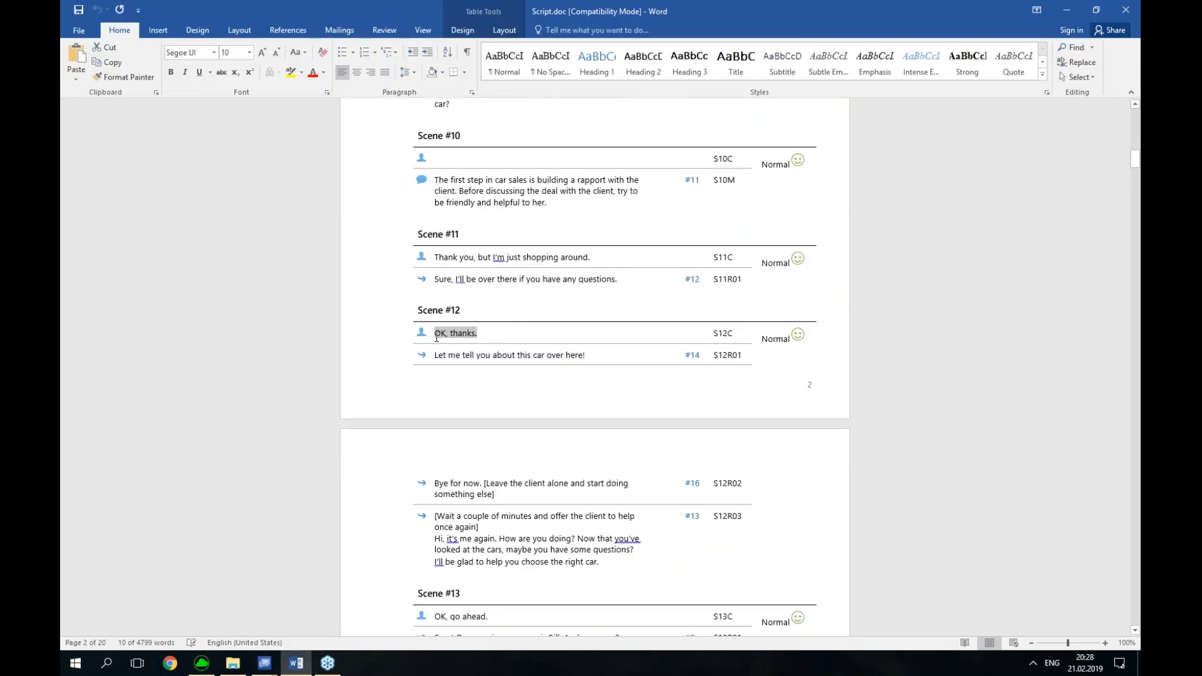
mouse_move(281, 660)
click(341, 610)
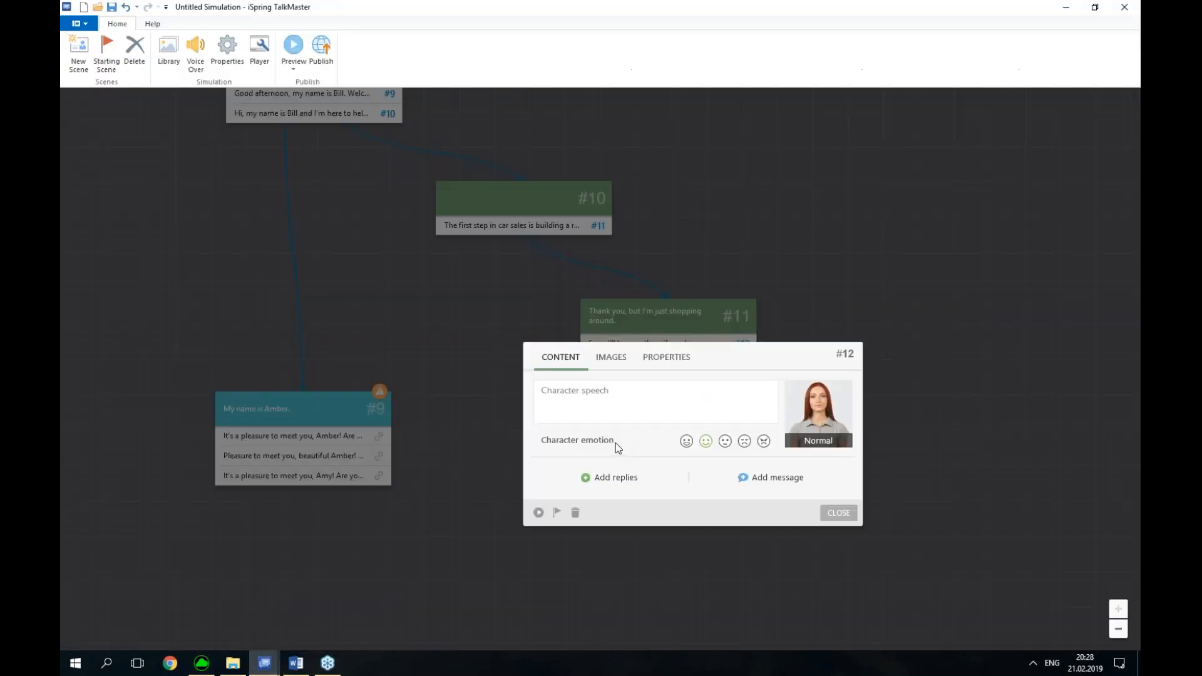
text(OK, thanks.)
Add scene #12's first scripted reply, "Let me tell you about this car over here!"
click(296, 663)
scroll(589, 349, down, 3)
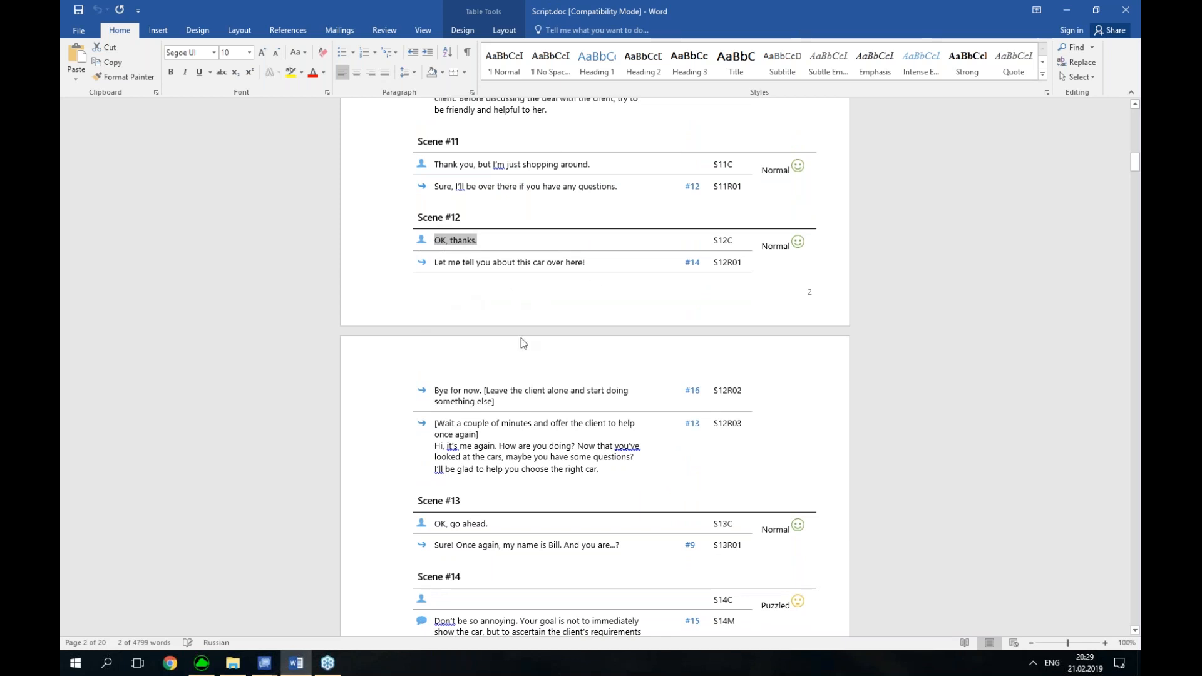
drag(595, 263, 426, 266)
drag(586, 262, 436, 270)
key(ctrl+c)
click(264, 663)
click(337, 627)
click(611, 479)
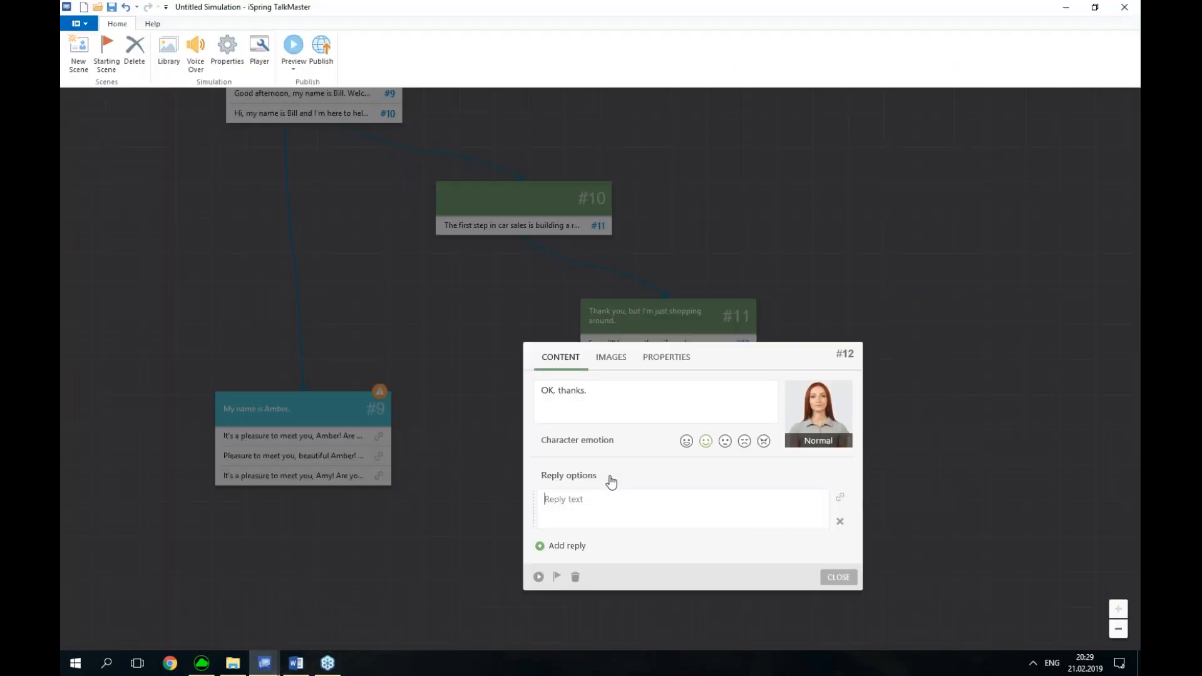
key(ctrl+v)
Add scene #12's second scripted reply, "Bye for now. [Leave the client alone and start doing something else]"
click(297, 663)
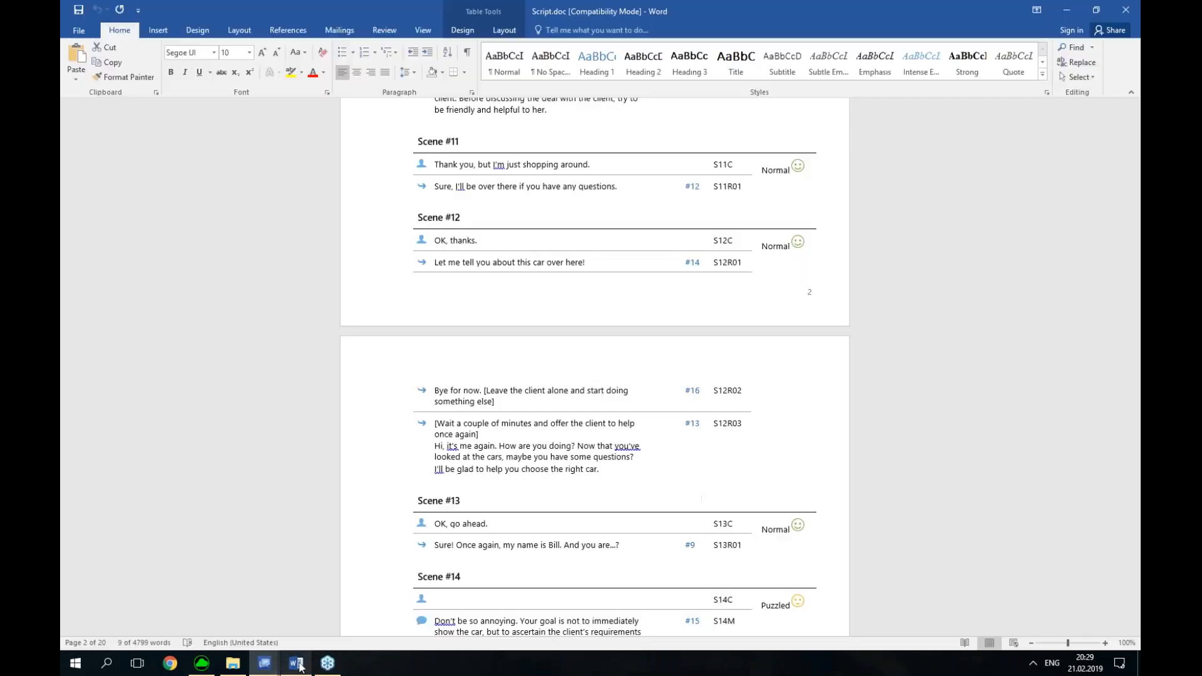
drag(499, 402, 434, 390)
key(ctrl+c)
mouse_move(265, 667)
click(351, 617)
click(563, 546)
key(ctrl+v)
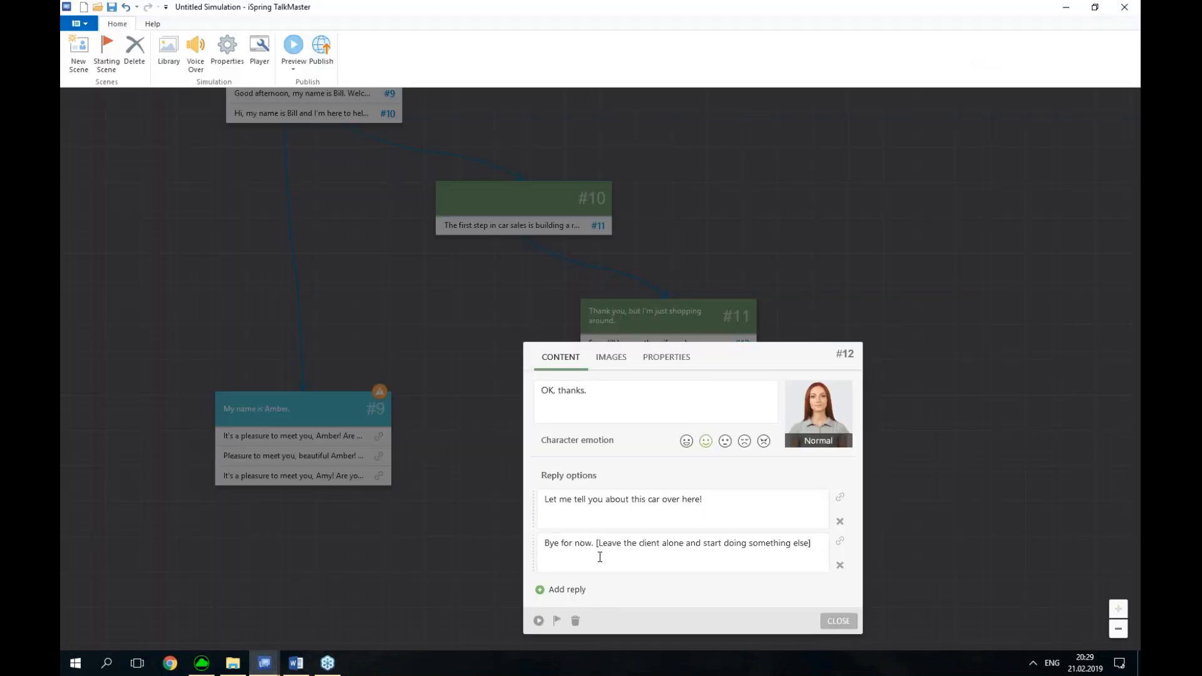
Add scene #12's third scripted reply, beginning "[Wait a couple of minutes and offer the client to help once again]", and finish editing the scene
click(296, 663)
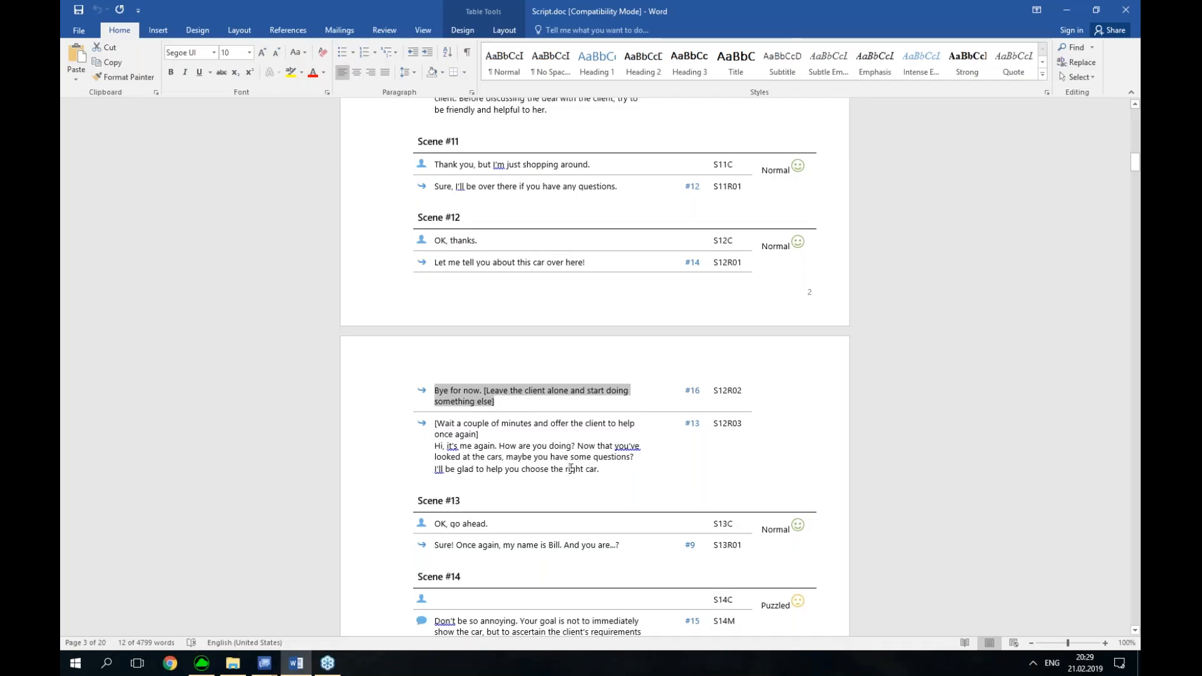
drag(601, 471, 437, 432)
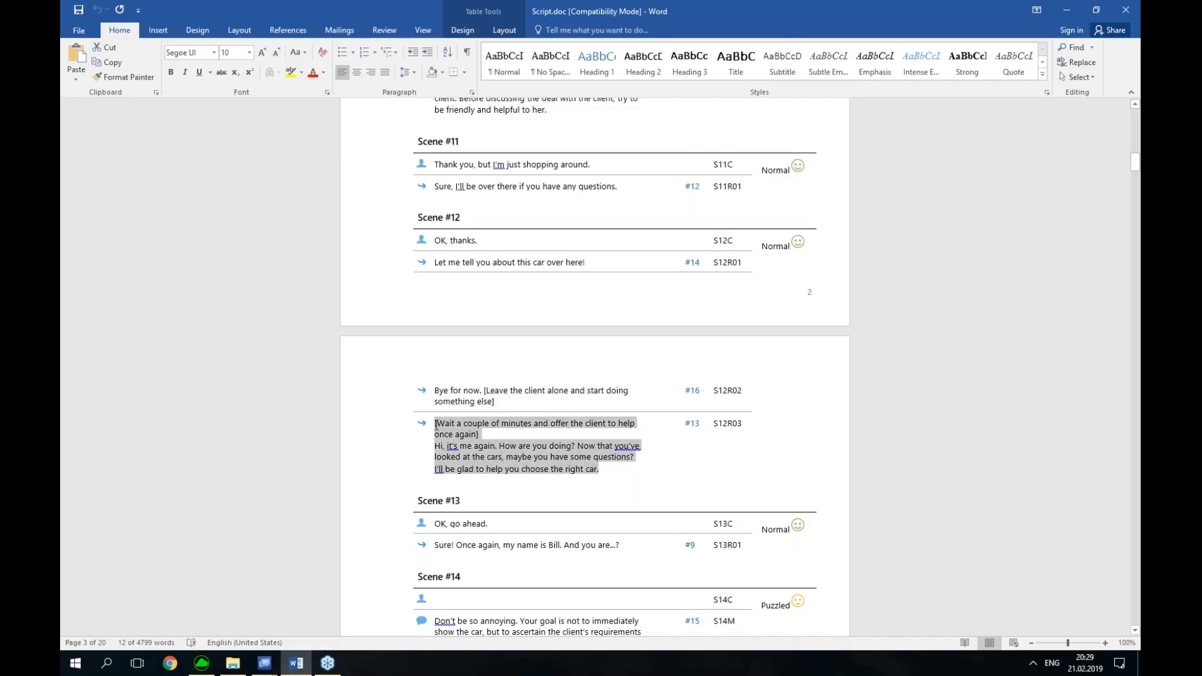
mouse_move(275, 661)
click(333, 611)
click(564, 591)
key(ctrl+v)
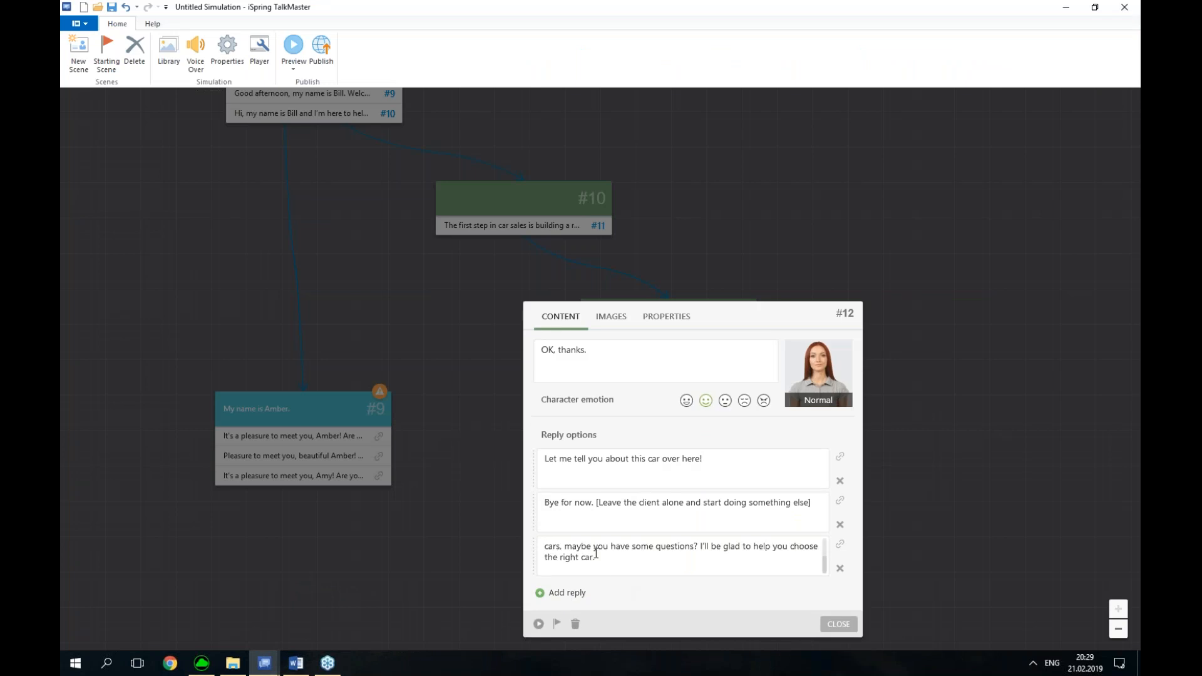
key(BackSpace)
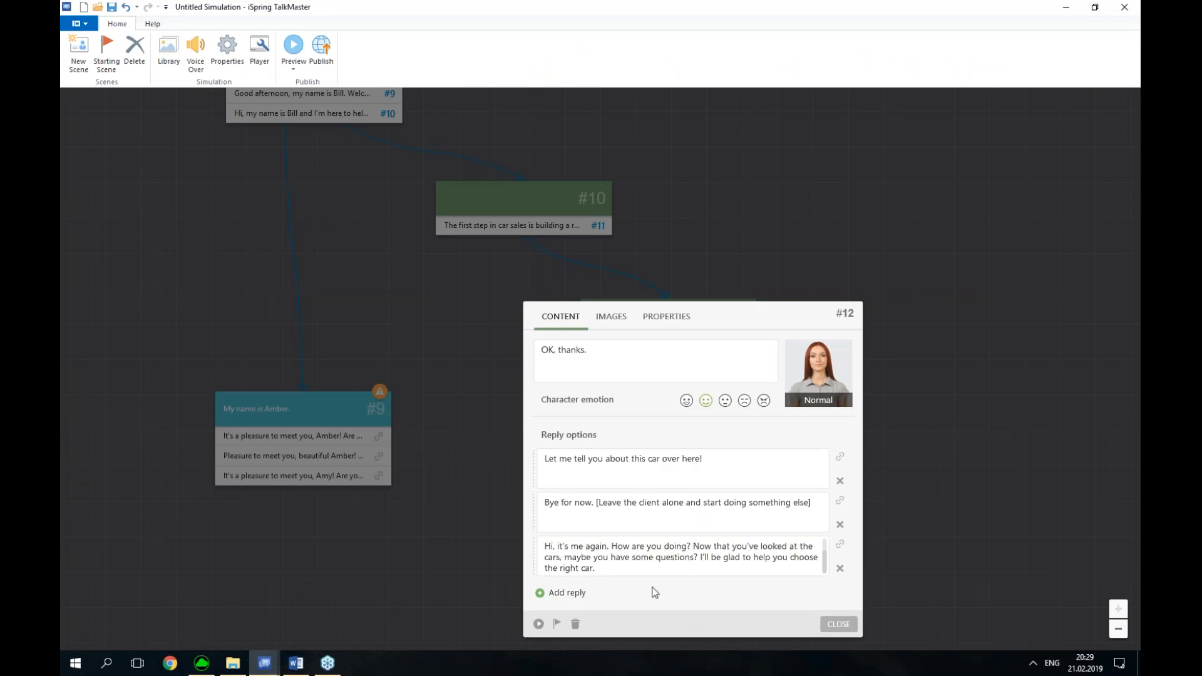
scroll(576, 564, up, 1)
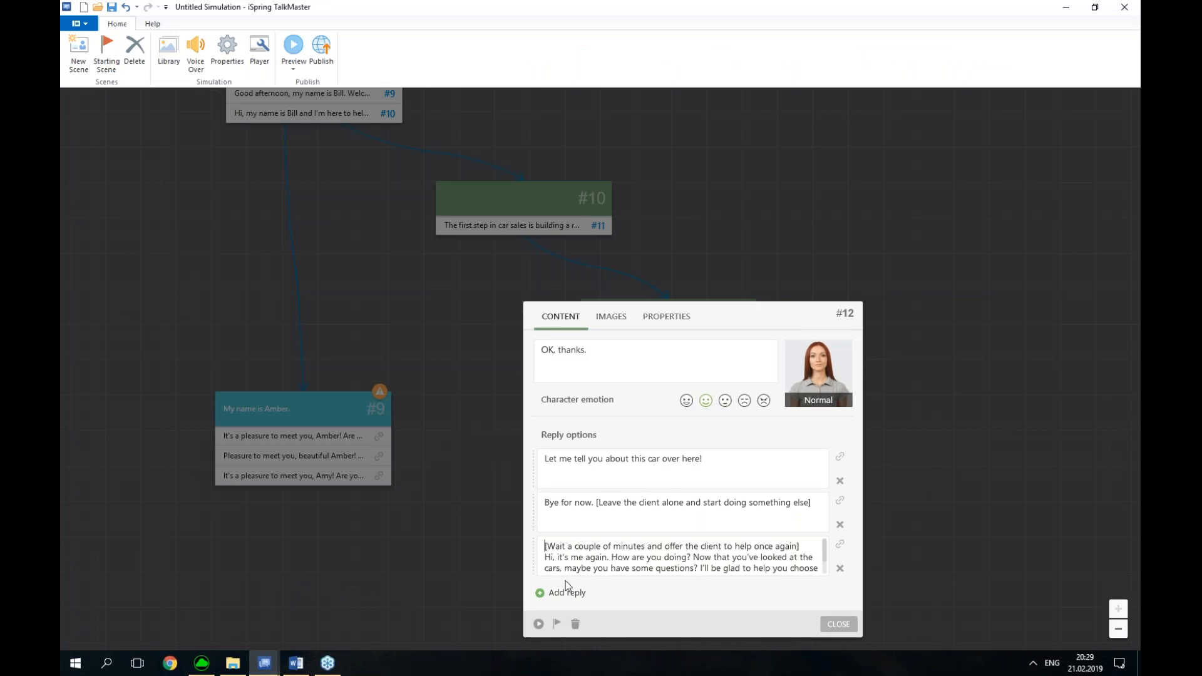
click(831, 626)
Arrange scenes #10, #11 and #12 in a compact diagonal running down and to the right from scene #6
mouse_move(695, 347)
mouse_down()
mouse_move(680, 357)
mouse_move(692, 356)
mouse_up()
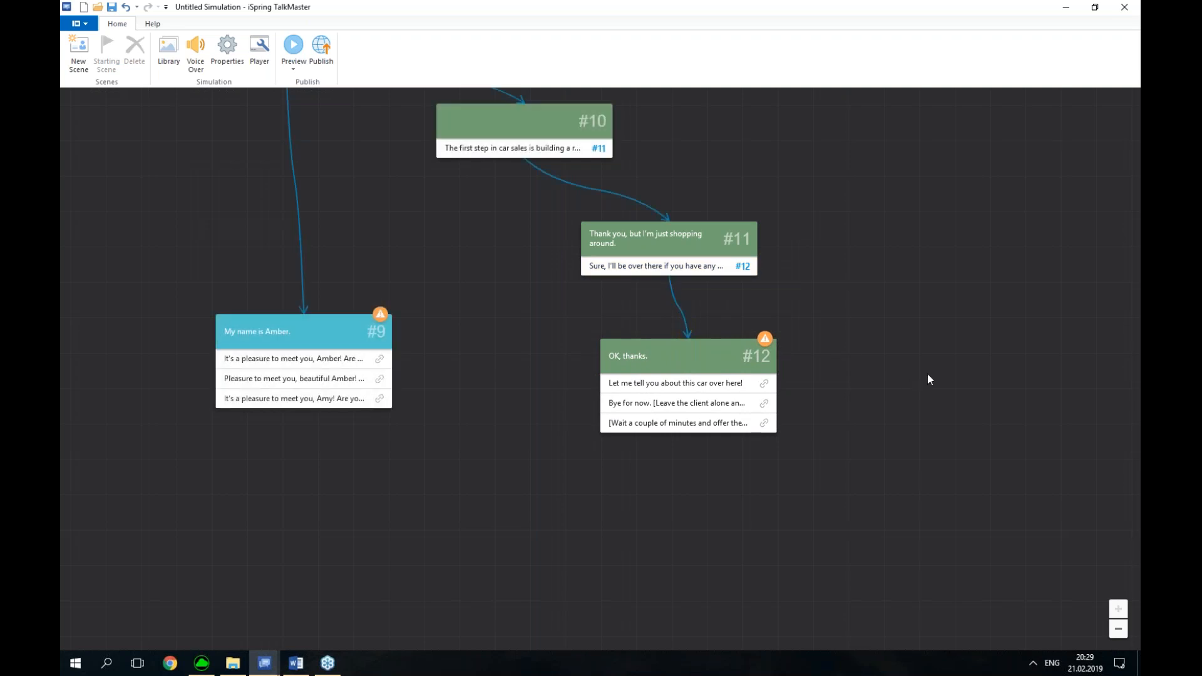
drag(946, 345, 941, 311)
drag(695, 322, 822, 328)
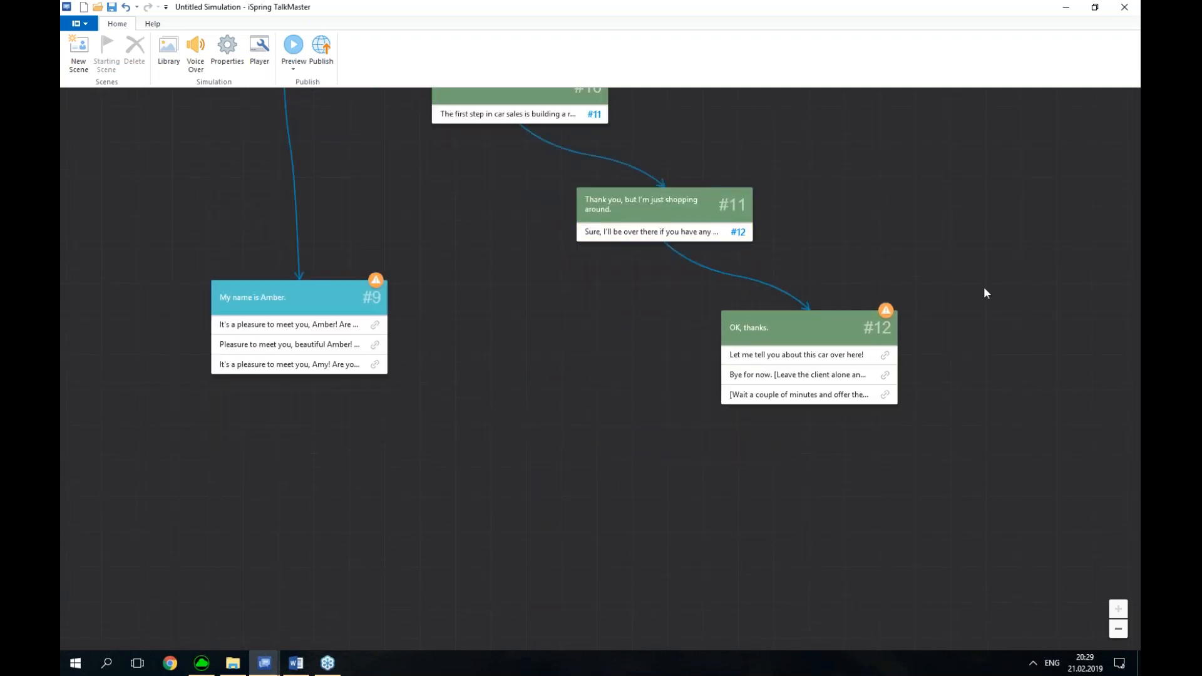
scroll(983, 287, down, 6)
drag(908, 253, 824, 373)
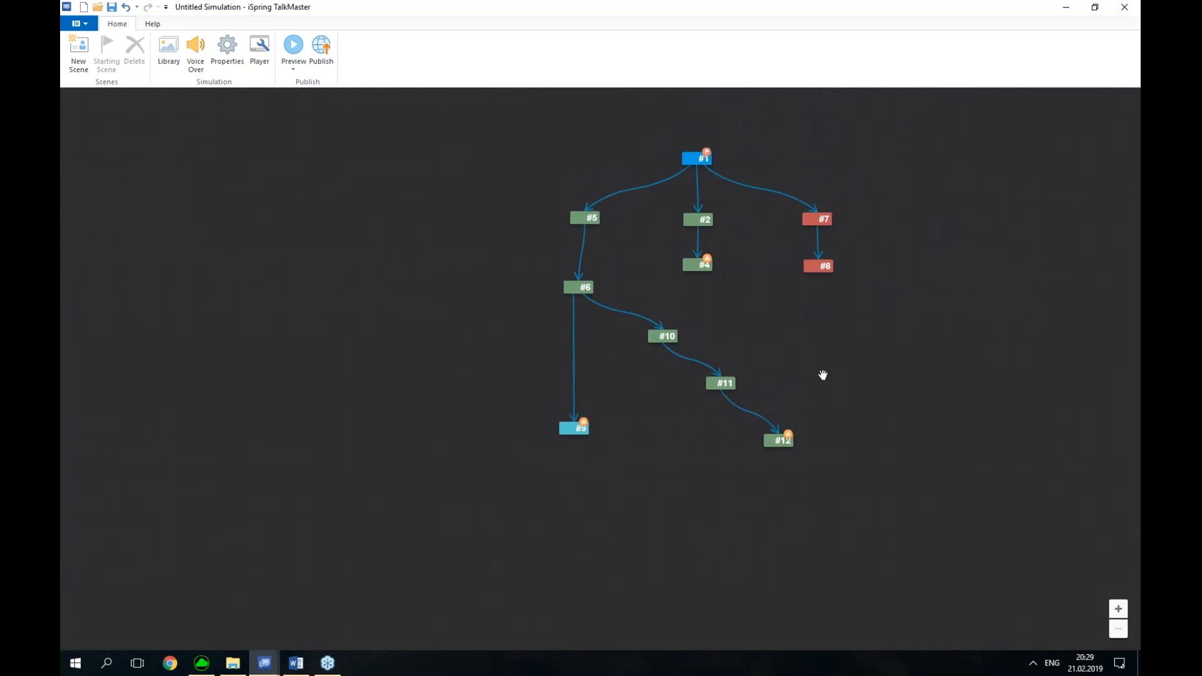
drag(737, 416, 708, 401)
drag(806, 473, 743, 443)
drag(682, 362, 649, 362)
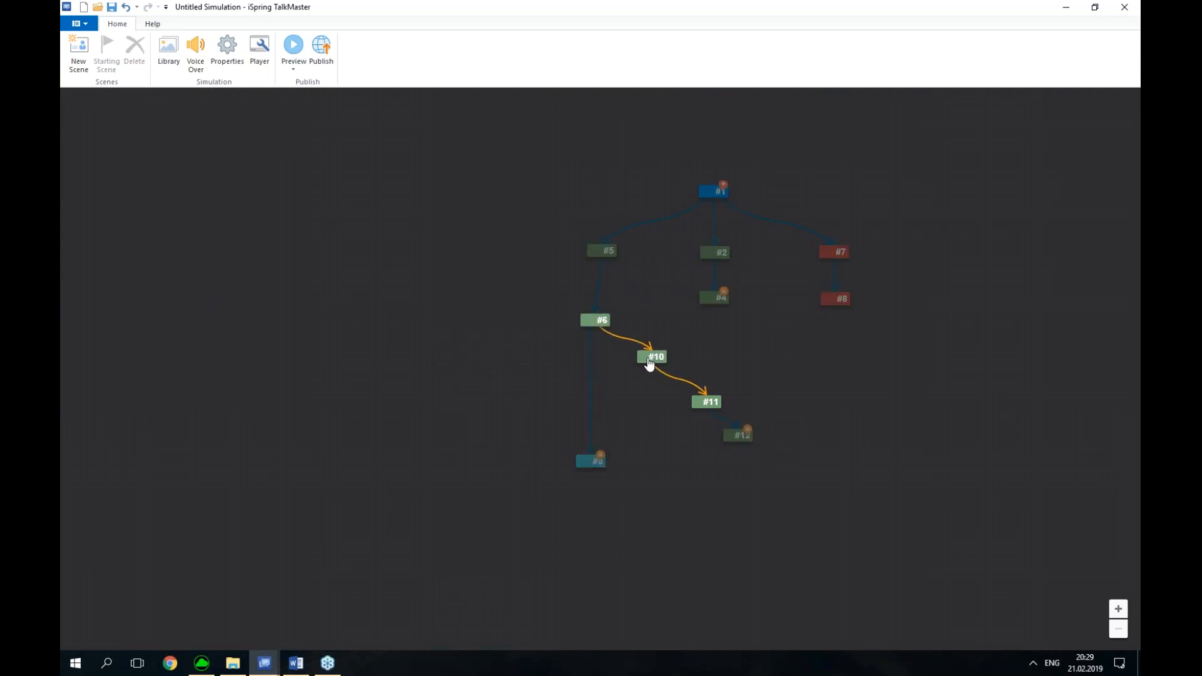
drag(708, 405, 699, 397)
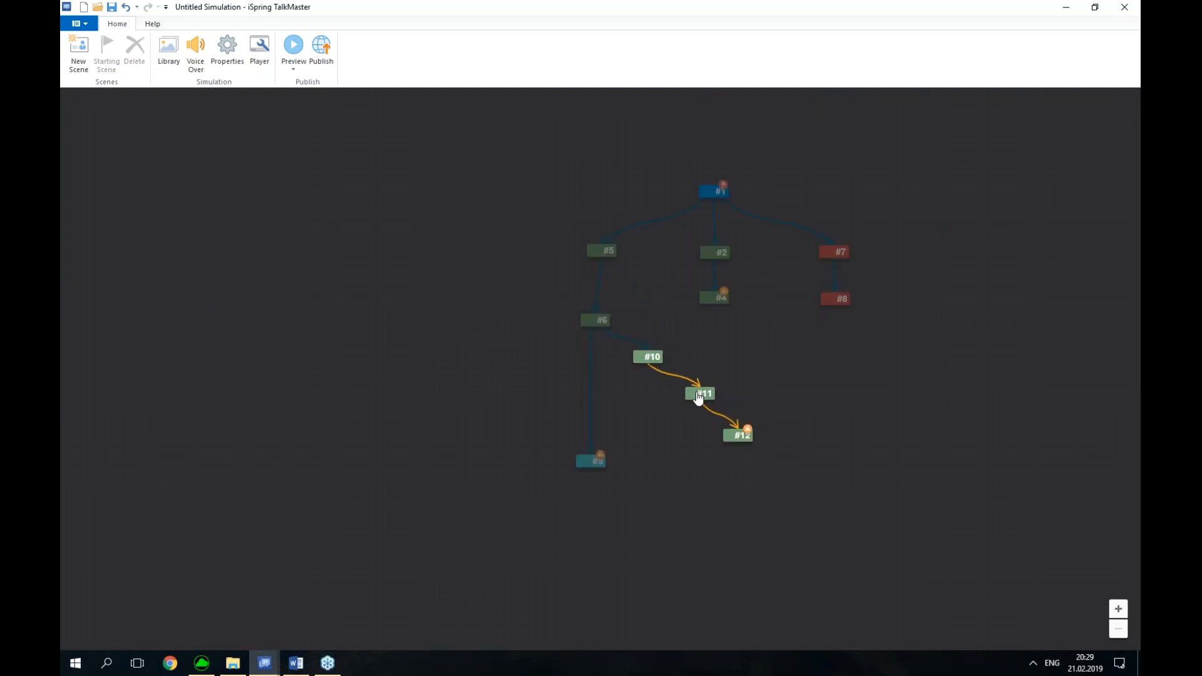
drag(738, 438, 735, 440)
Link scene #12's third reply to a new scene between scenes #9 and #12, and open that scene for editing
scroll(789, 469, up, 5)
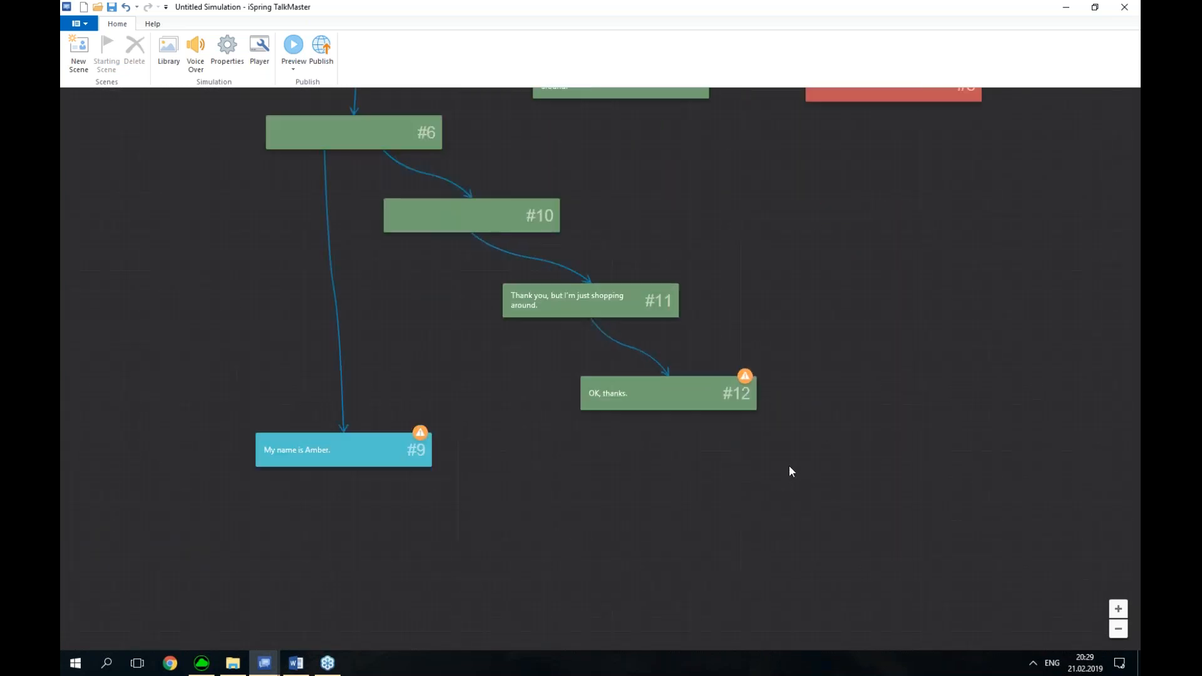
drag(831, 435, 863, 402)
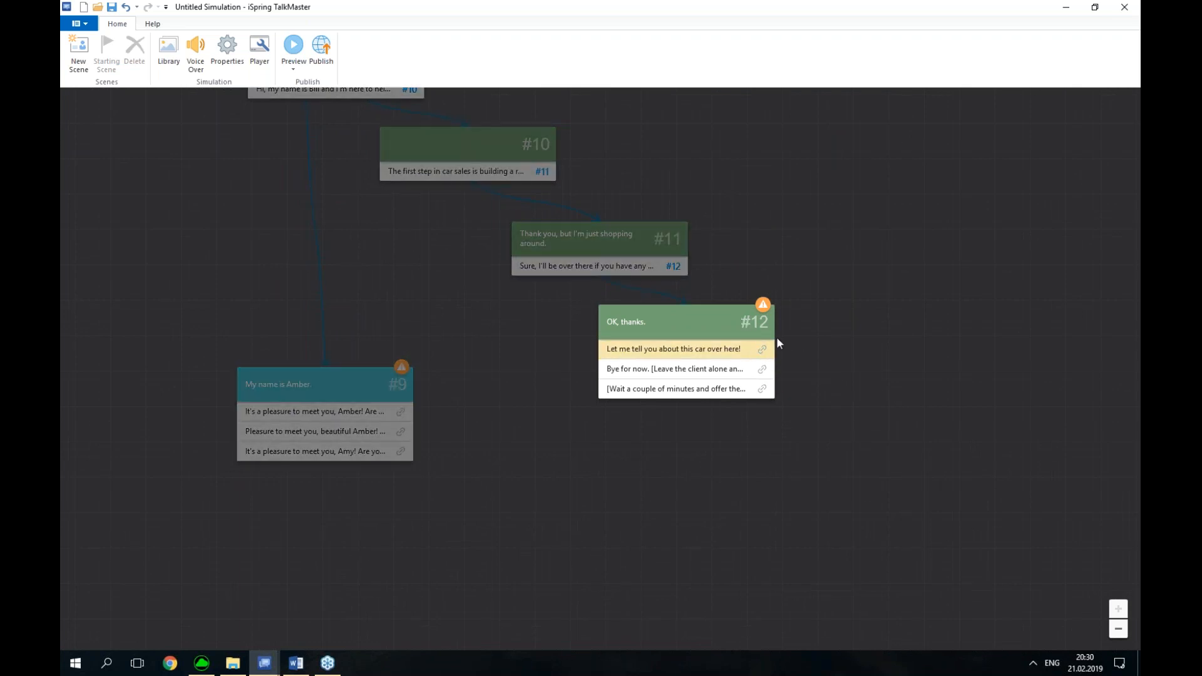
drag(761, 354, 713, 433)
click(857, 502)
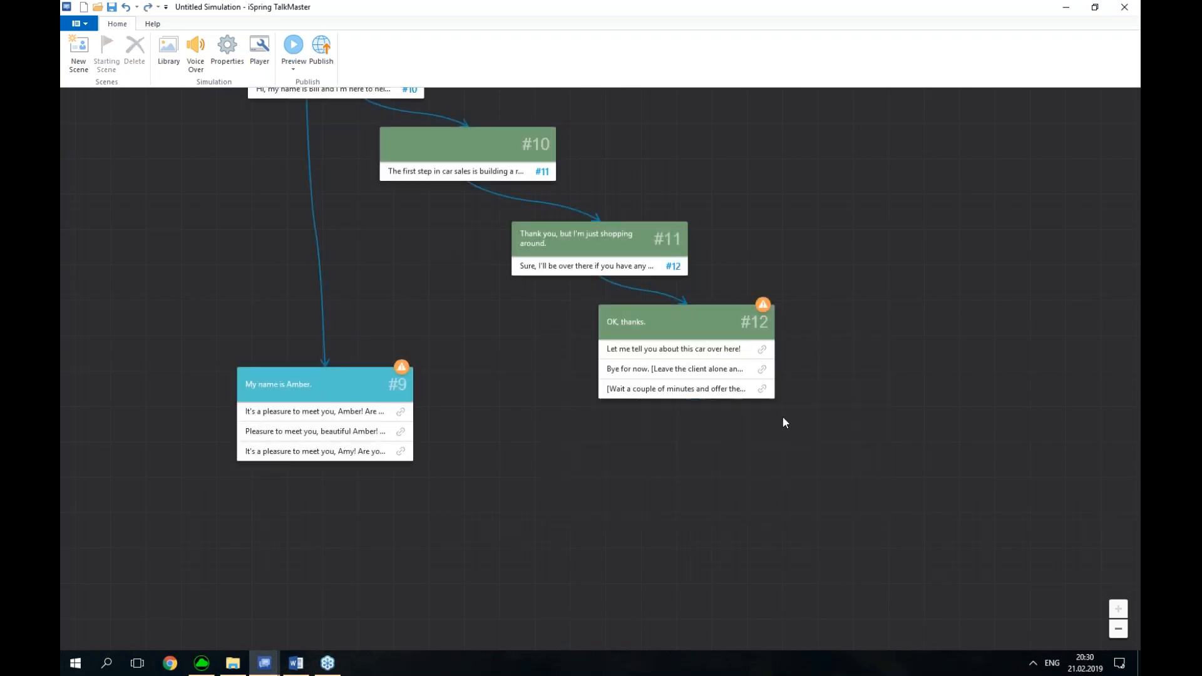
drag(762, 389, 563, 470)
click(701, 544)
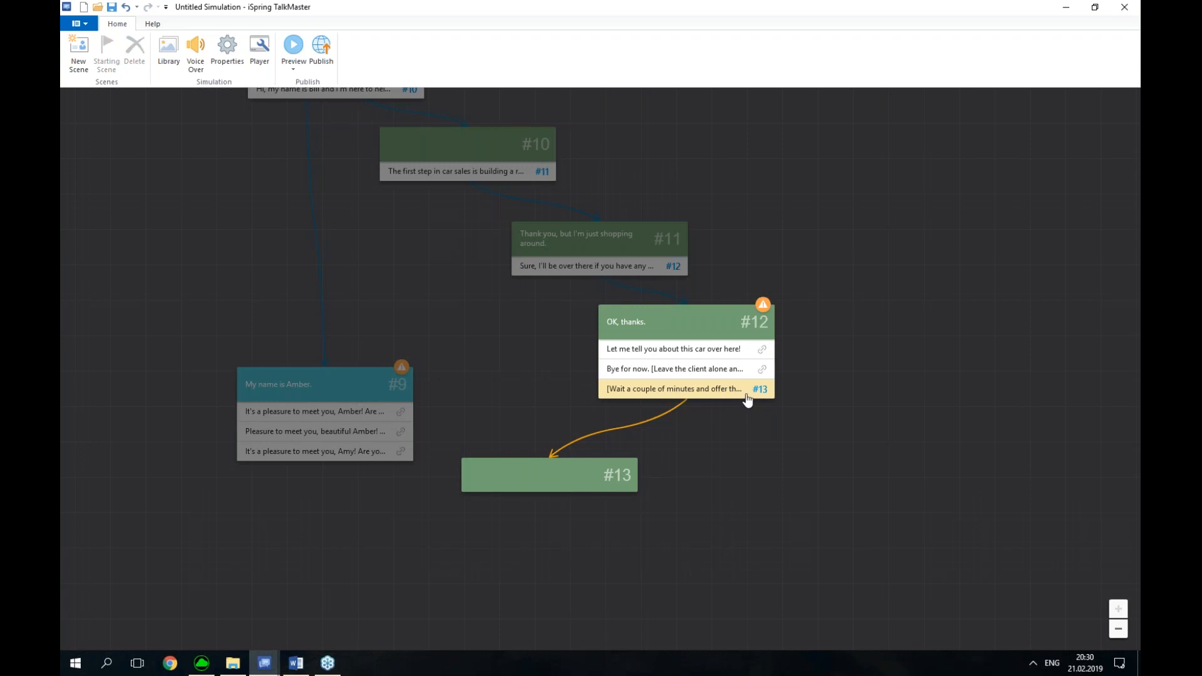
drag(566, 478, 577, 481)
click(578, 481)
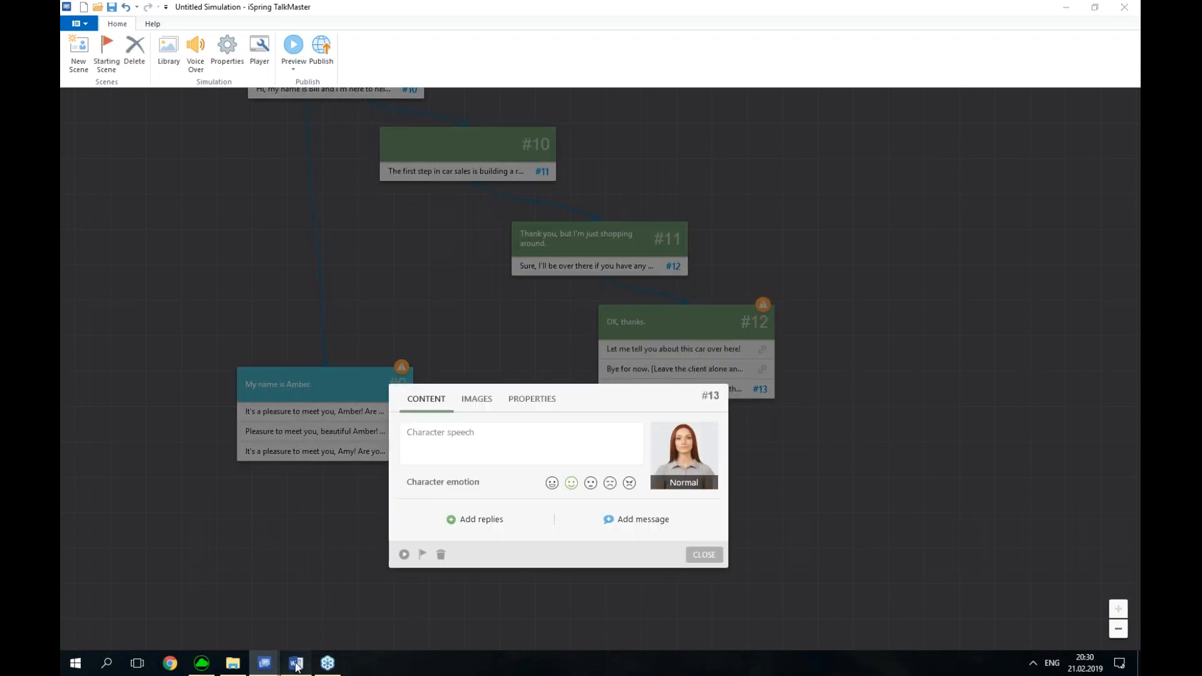
Set scene #13's character speech to "OK, go ahead.", copied from the Word script
click(296, 662)
scroll(467, 354, down, 4)
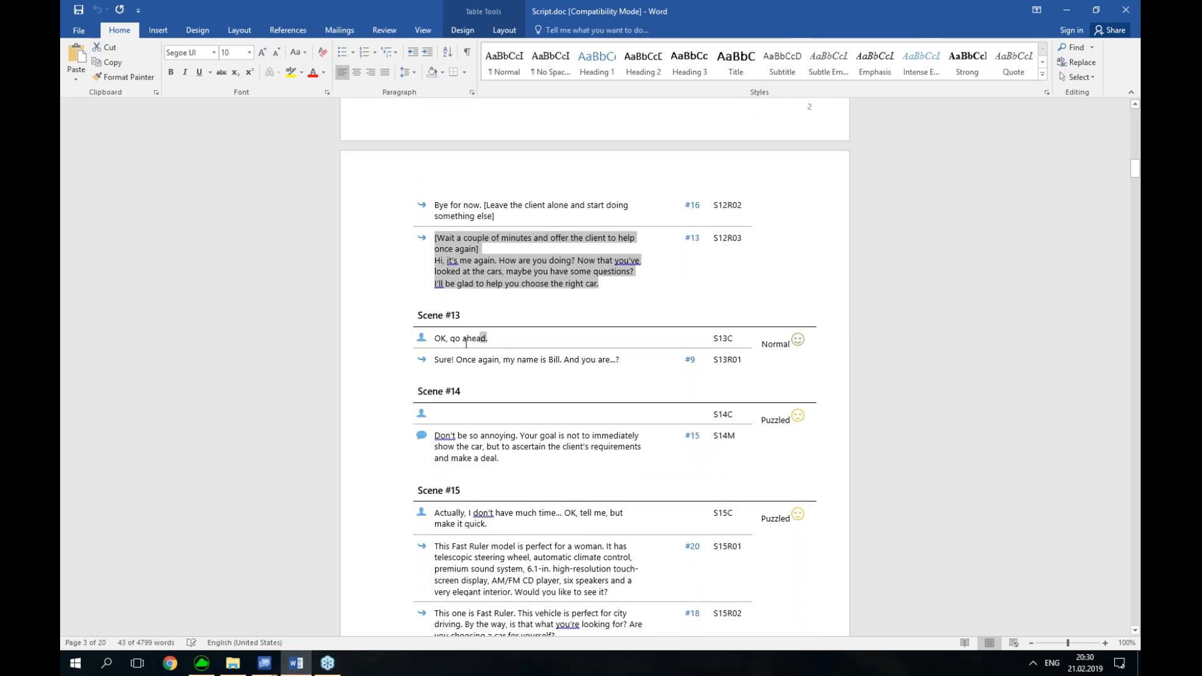
drag(466, 344, 439, 342)
key(ctrl+c)
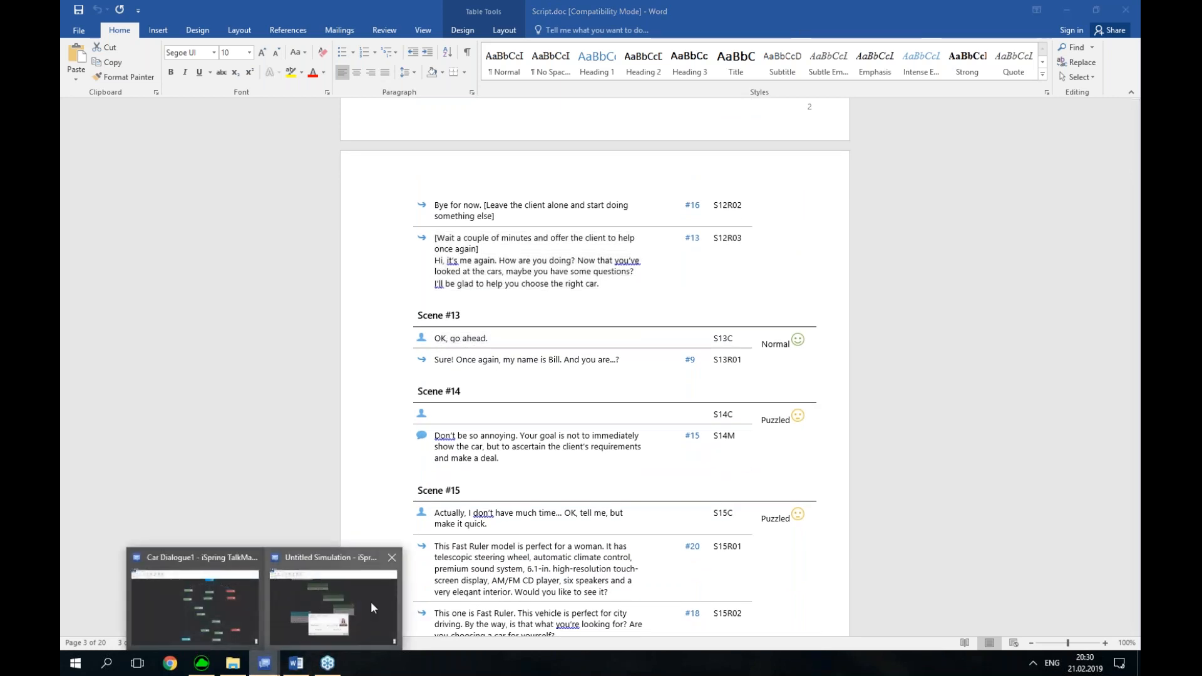
click(329, 598)
click(483, 451)
key(ctrl+v)
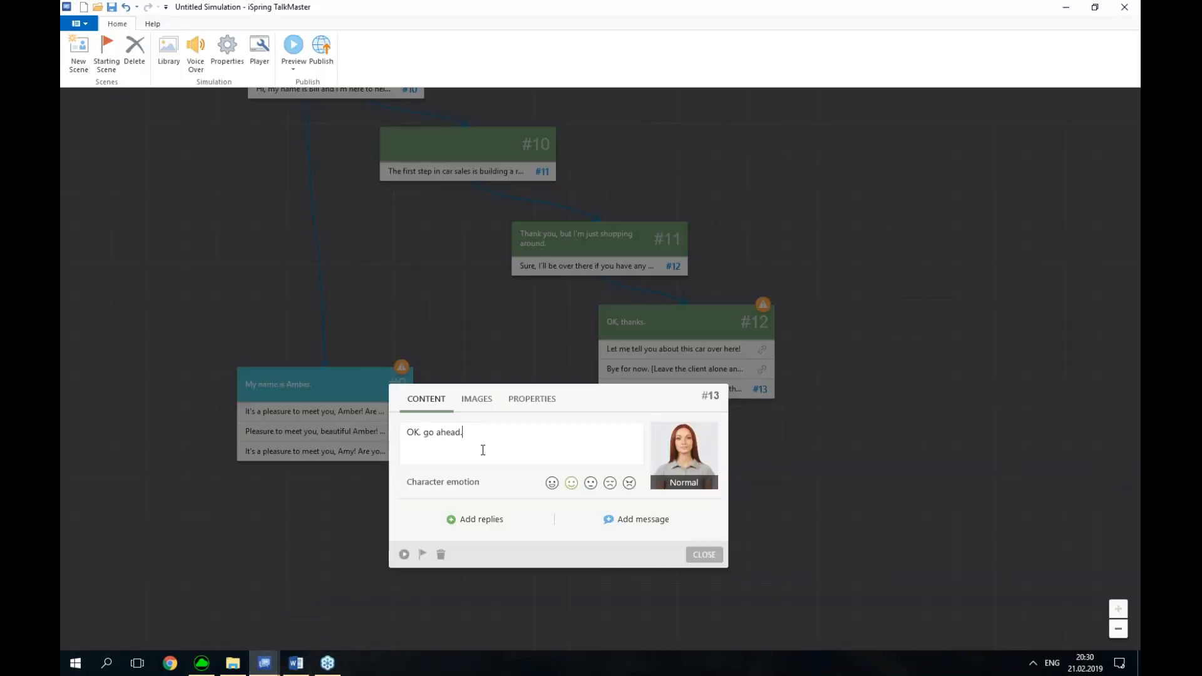
Add scene #13's scripted reply beginning "Sure! Once again", finish editing the scene, and shift it slightly down and to the left
click(306, 664)
drag(620, 360, 434, 360)
key(ctrl+c)
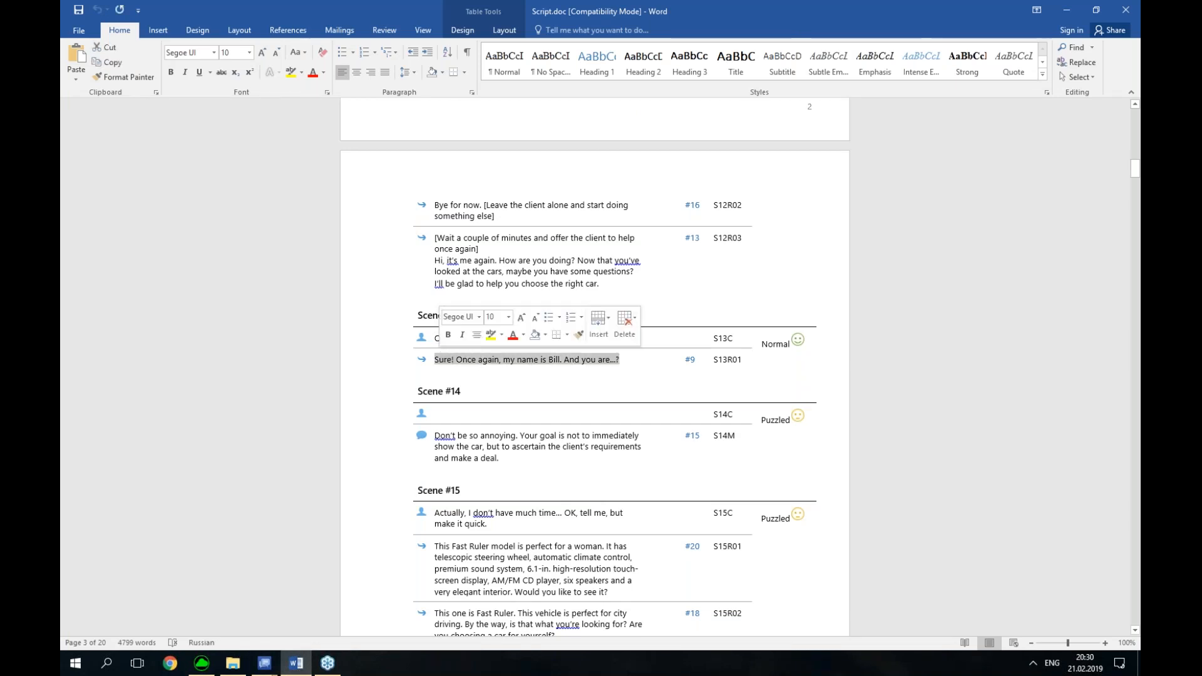
click(264, 662)
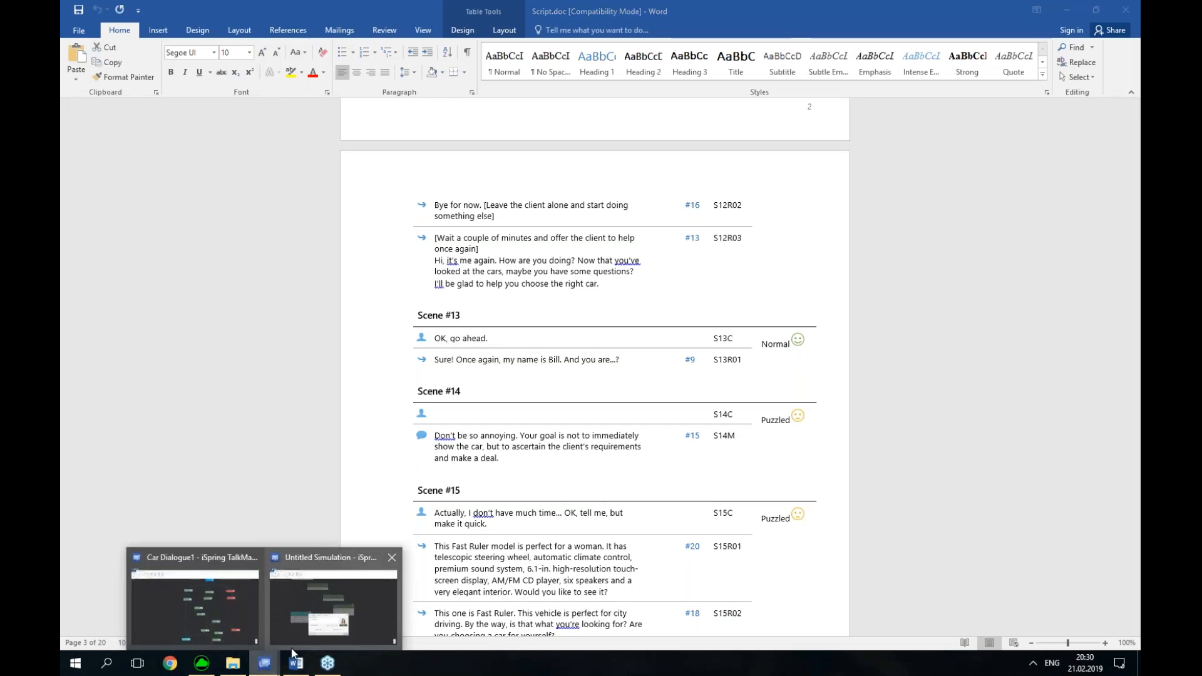
click(292, 651)
click(486, 523)
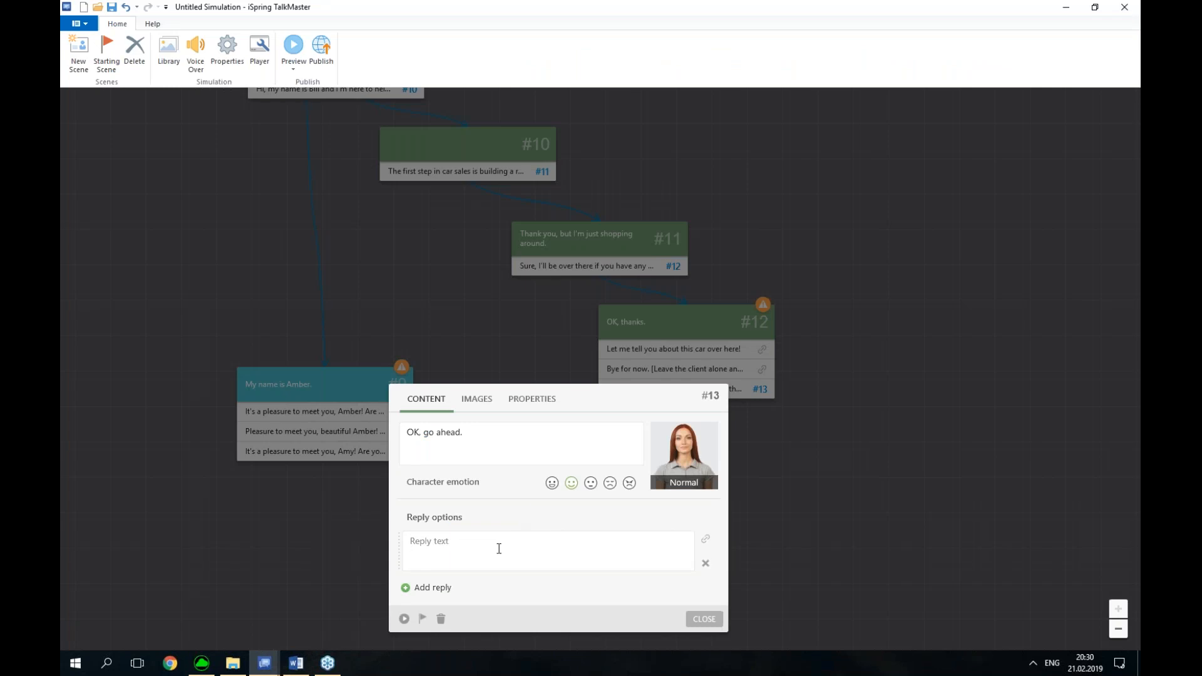
key(ctrl+v)
click(816, 566)
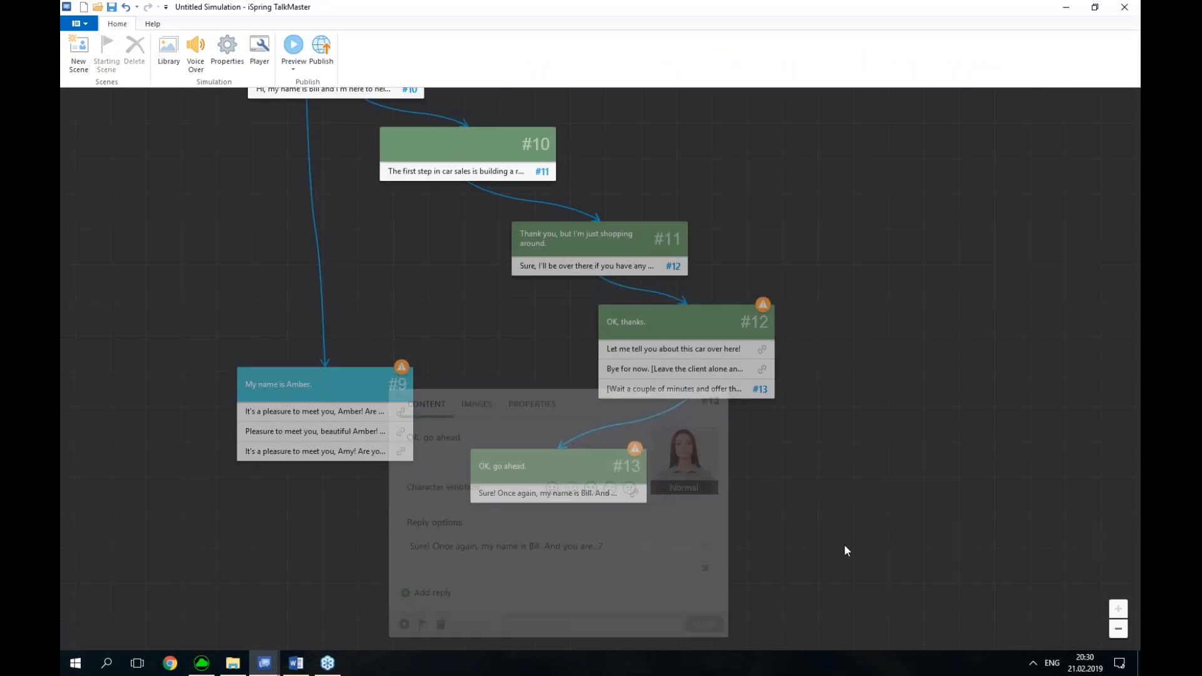
drag(585, 420, 573, 432)
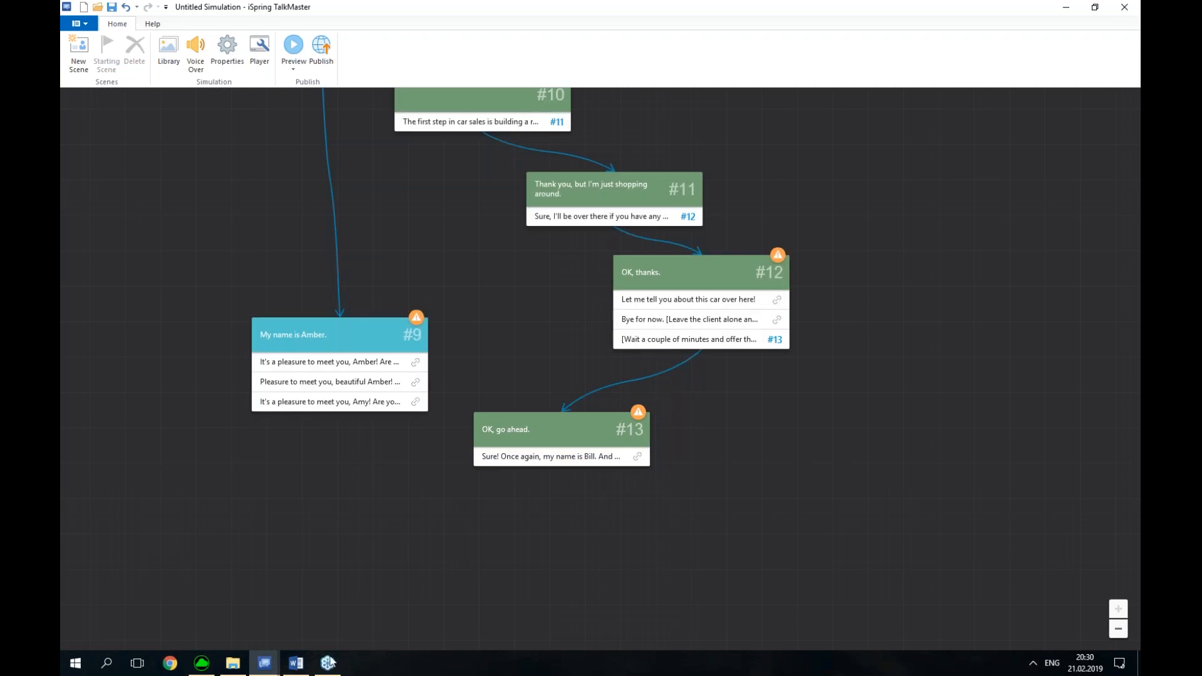
Copy scene #14's message, beginning "Don't be so annoying", from the Word script and return to the untitled simulation
click(294, 664)
scroll(422, 347, down, 2)
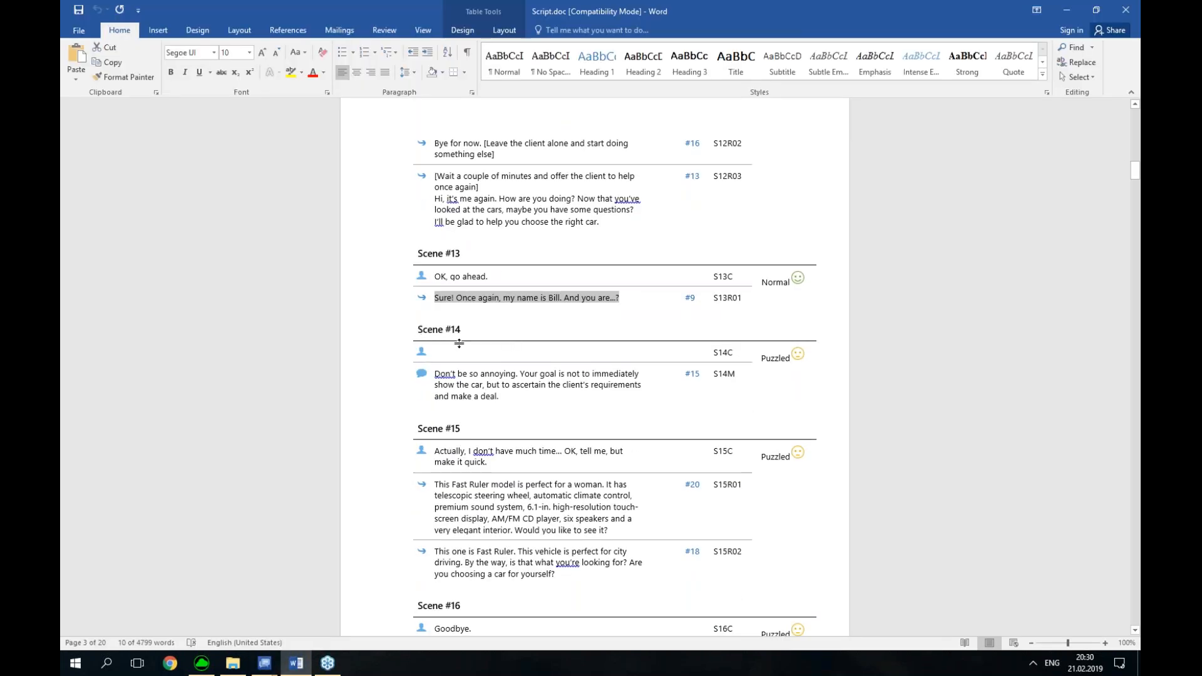
drag(499, 398, 441, 377)
key(ctrl+c)
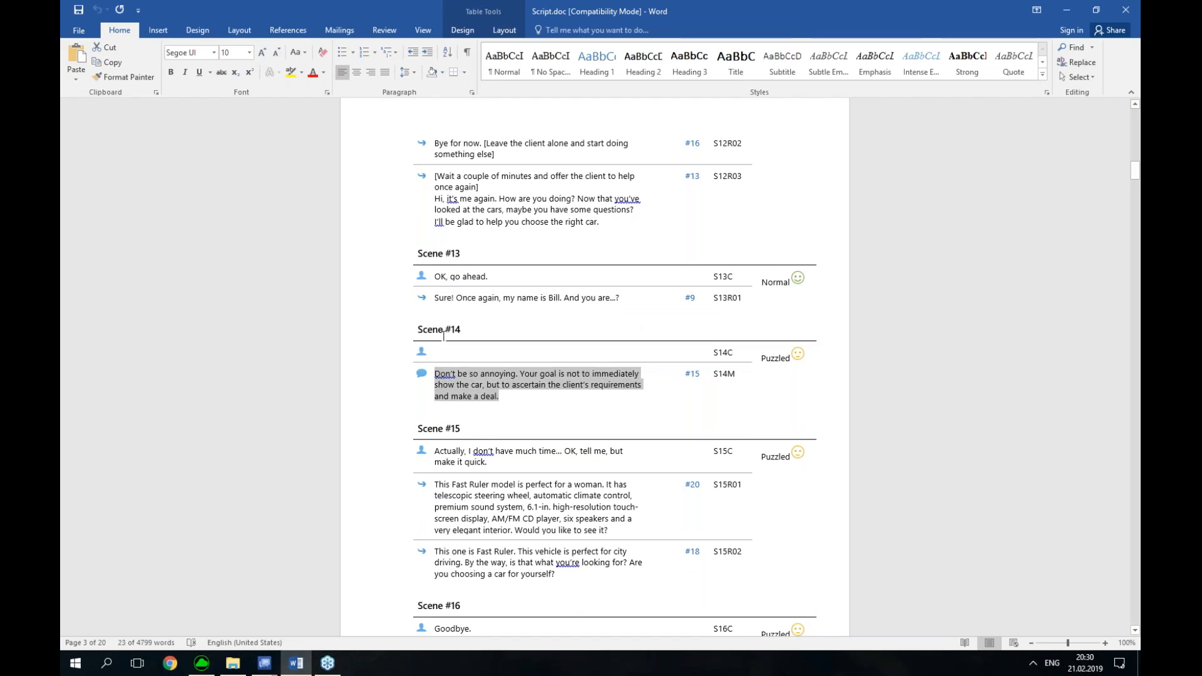
click(264, 663)
click(335, 595)
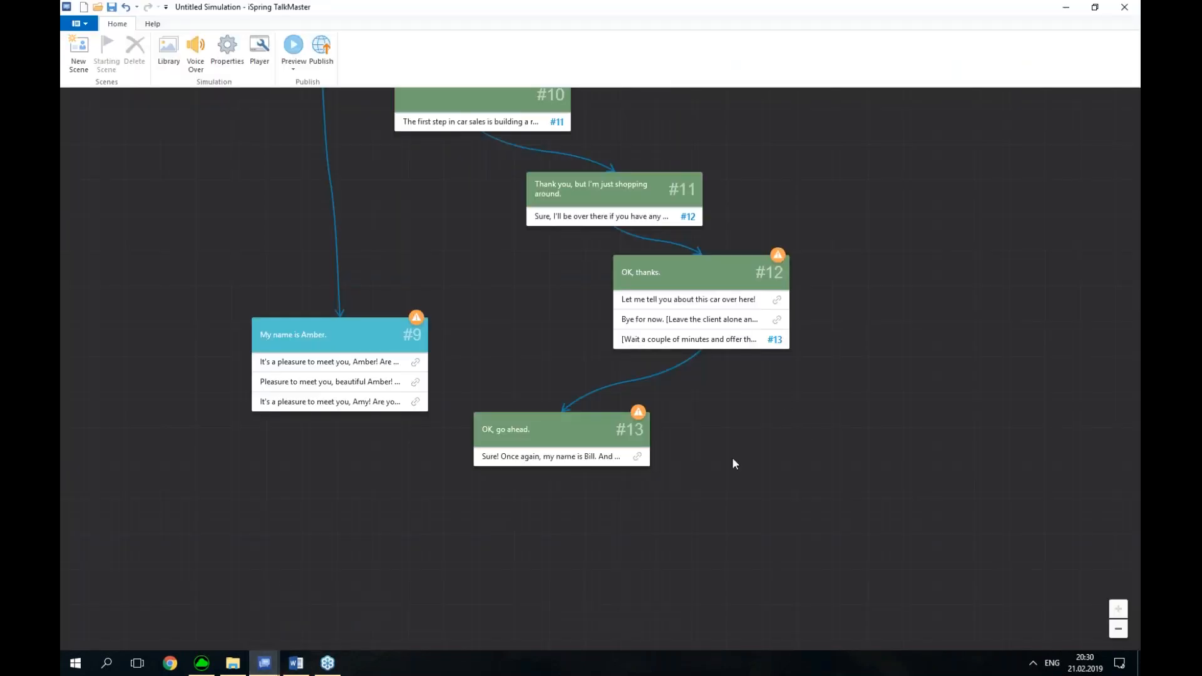
Link scene #12's reply "Let me tell you about this car over here!" to a new scene below it, and add the copied message there
drag(800, 415, 740, 446)
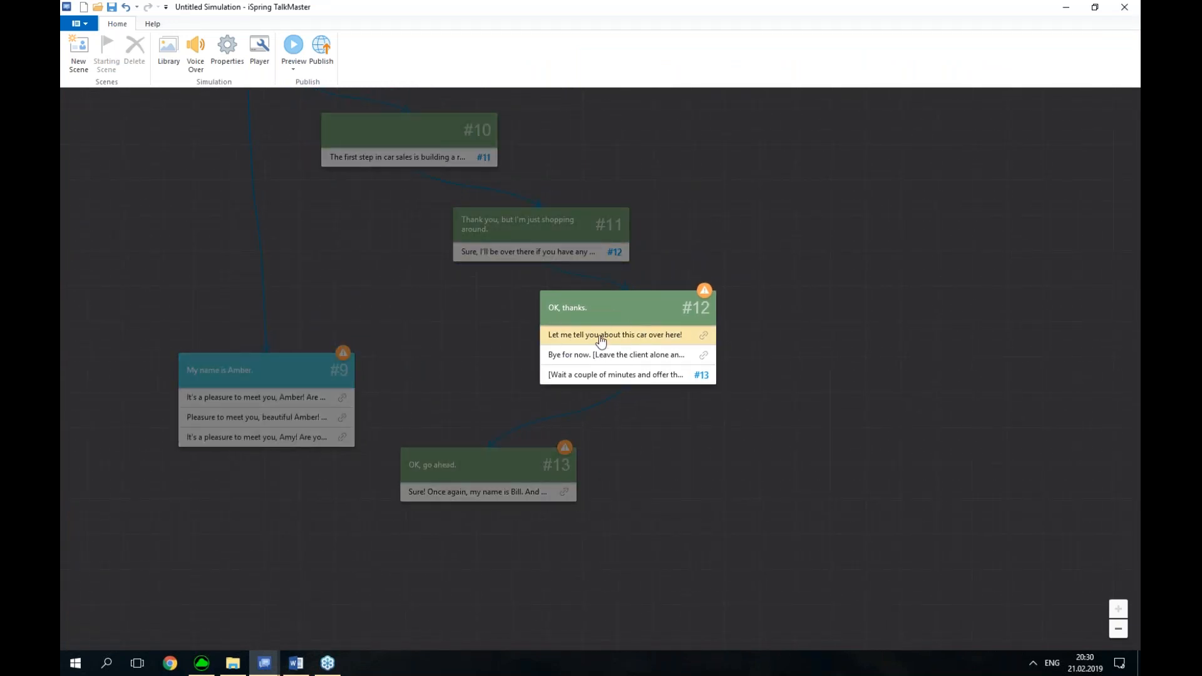
drag(704, 338, 715, 538)
click(713, 533)
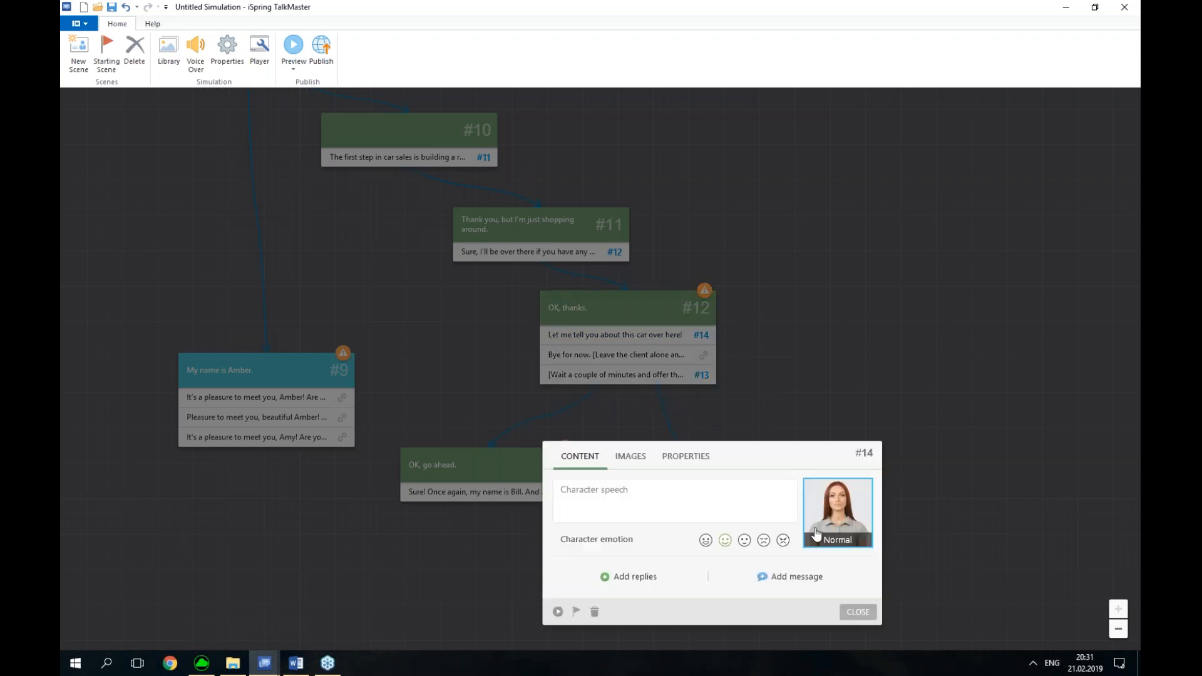
click(797, 576)
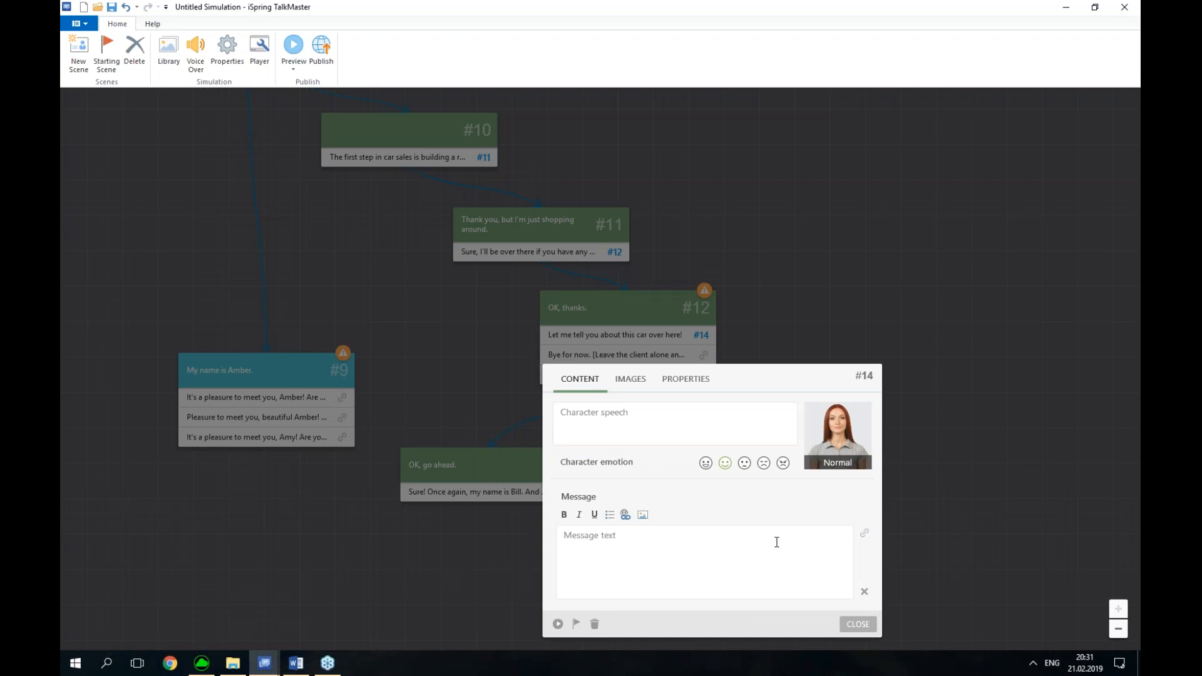
key(ctrl+v)
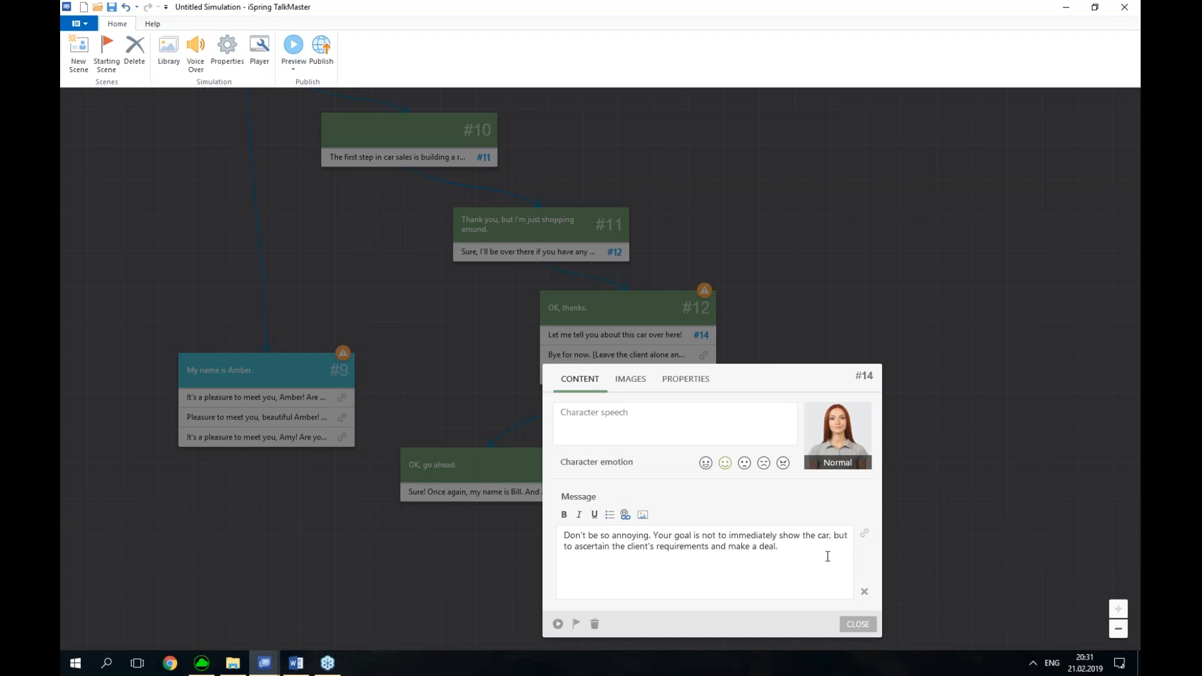
click(866, 628)
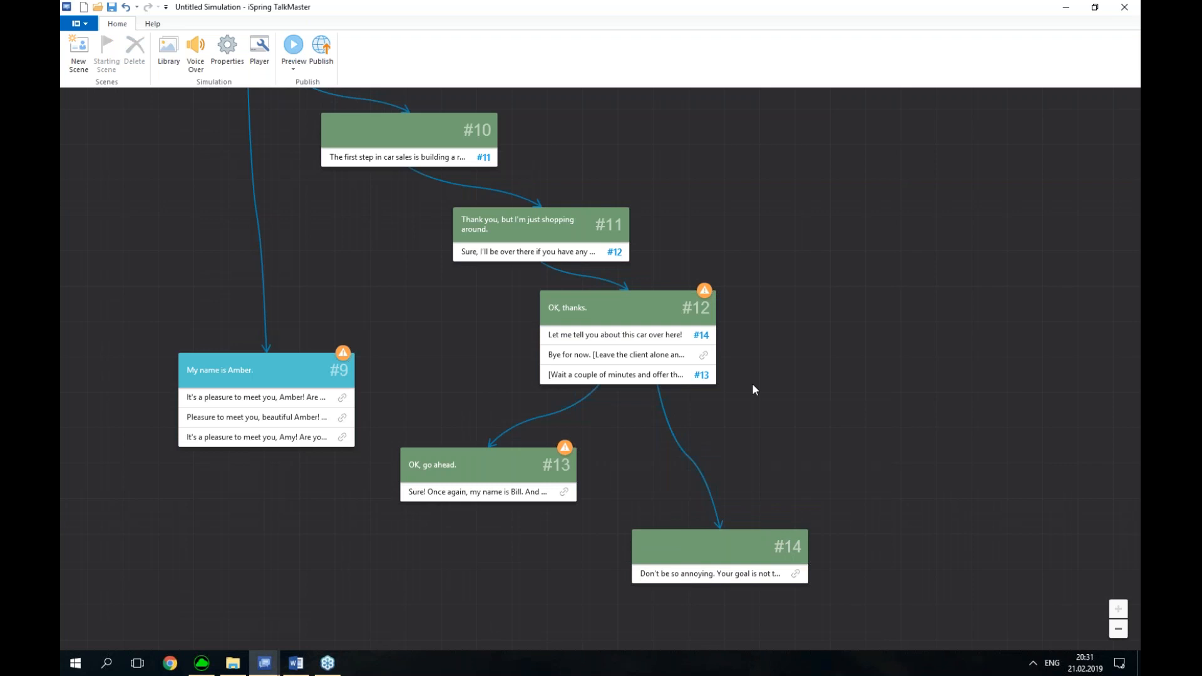
Move scene #14 slightly up, then link its message to a new scene below it and open that scene for editing
drag(884, 528, 862, 387)
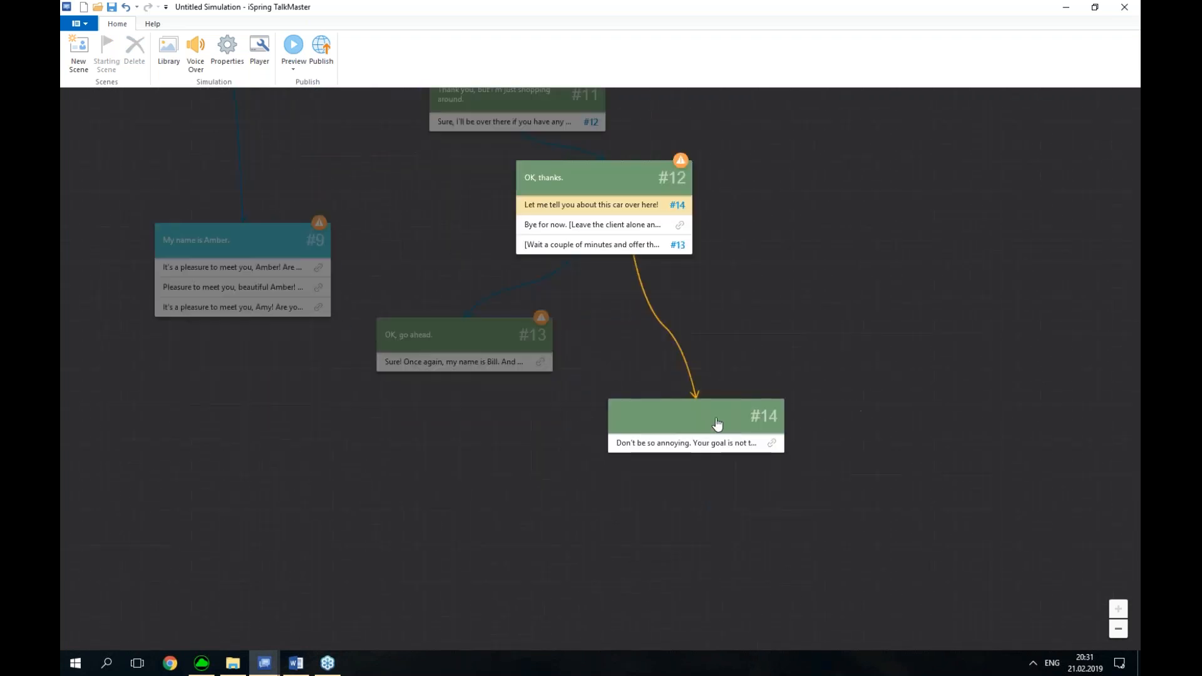
drag(742, 414, 746, 399)
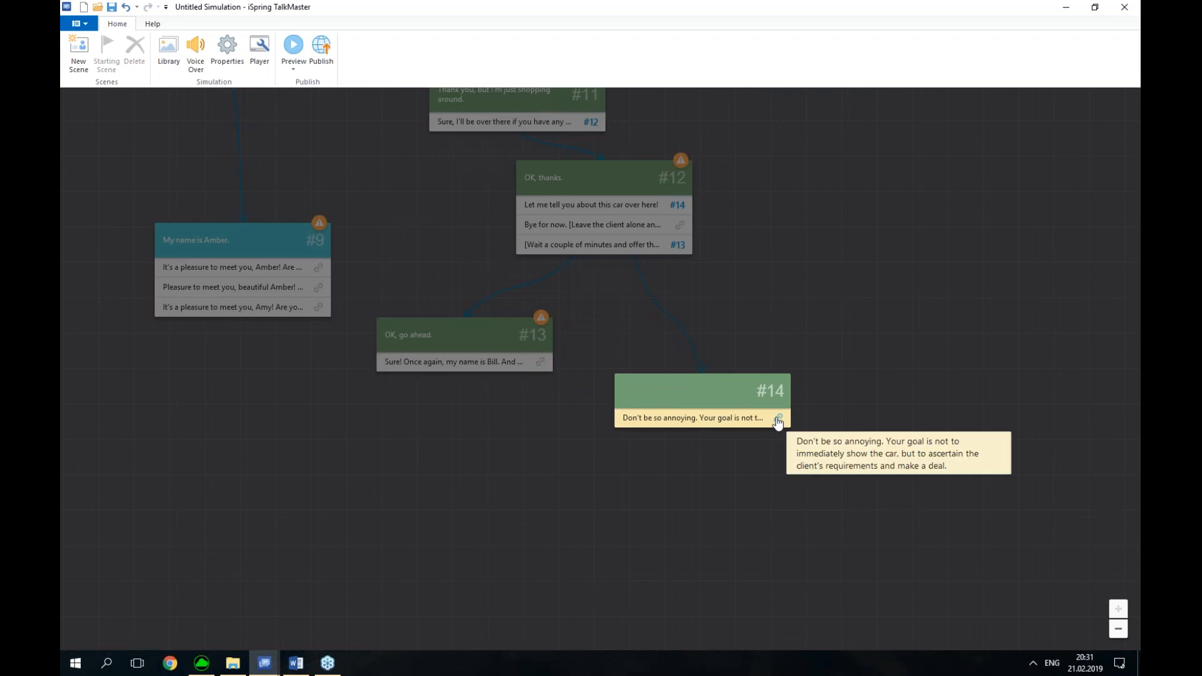
drag(780, 419, 728, 525)
click(728, 525)
Set scene #15's character speech to the scripted line "Actually, I don't have much time... OK, tell me, but make it quick."
click(296, 664)
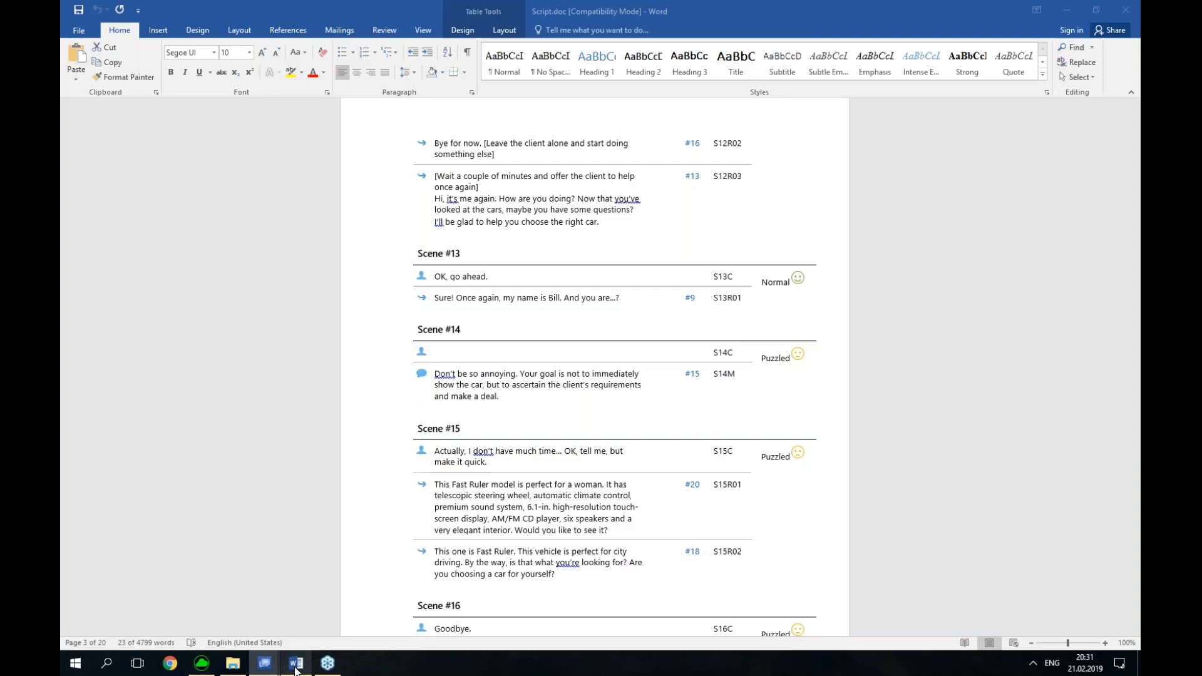
scroll(633, 426, down, 4)
drag(489, 341, 436, 328)
key(ctrl+c)
click(325, 563)
key(ctrl+v)
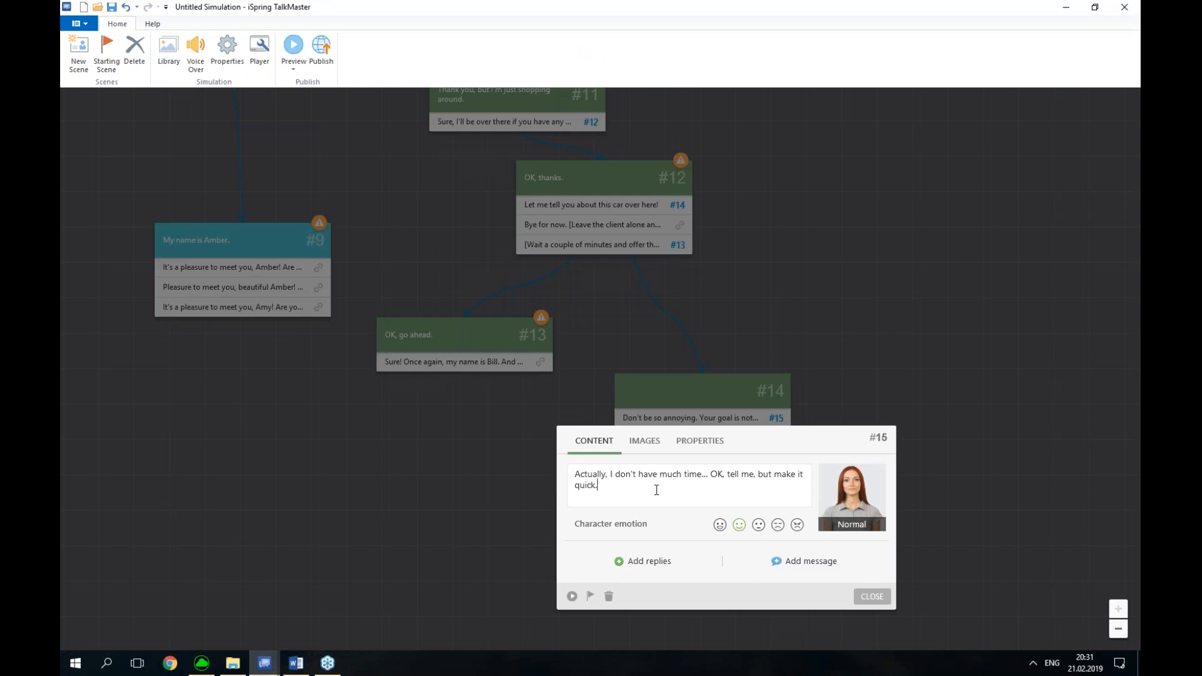
Add scene #15's first scripted reply, beginning "This Fast Ruler model is perfect for a woman", and check its full text
key(alt+Tab)
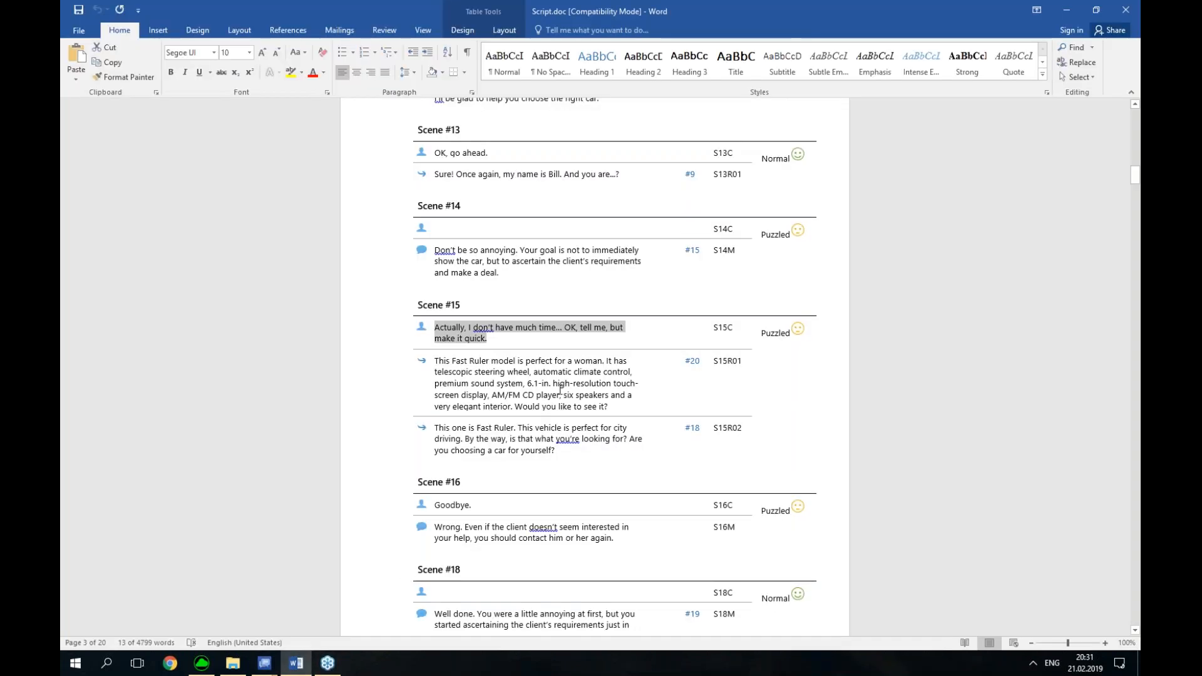
drag(618, 406, 437, 361)
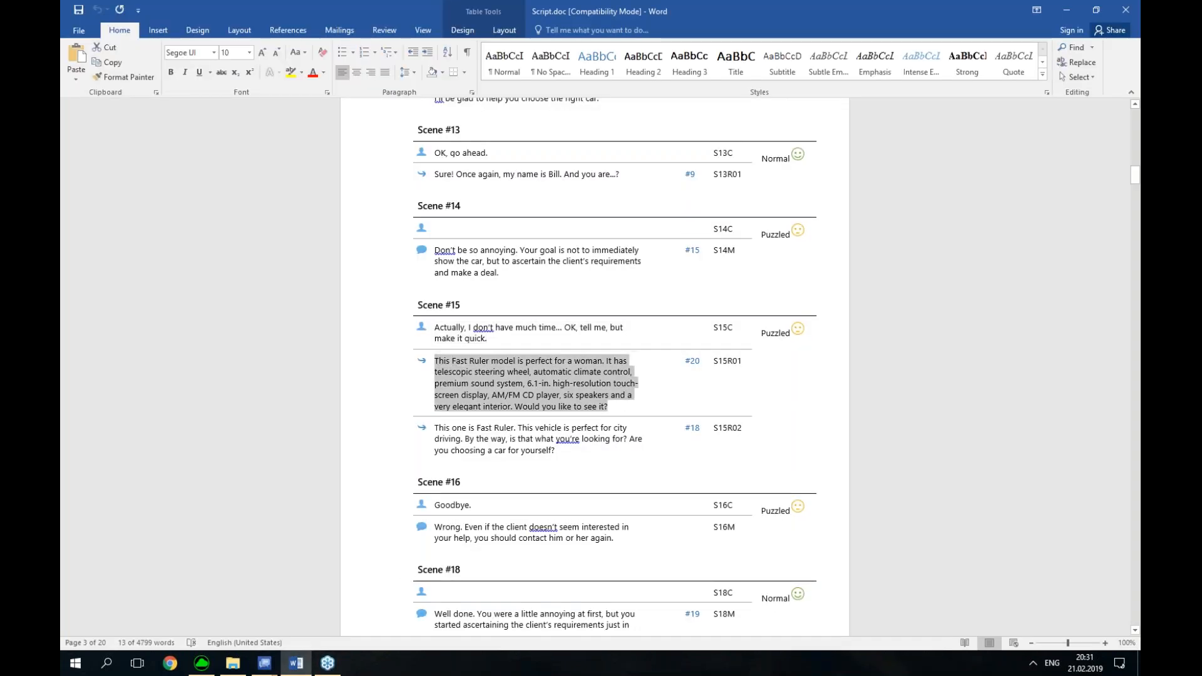
mouse_move(265, 663)
click(330, 601)
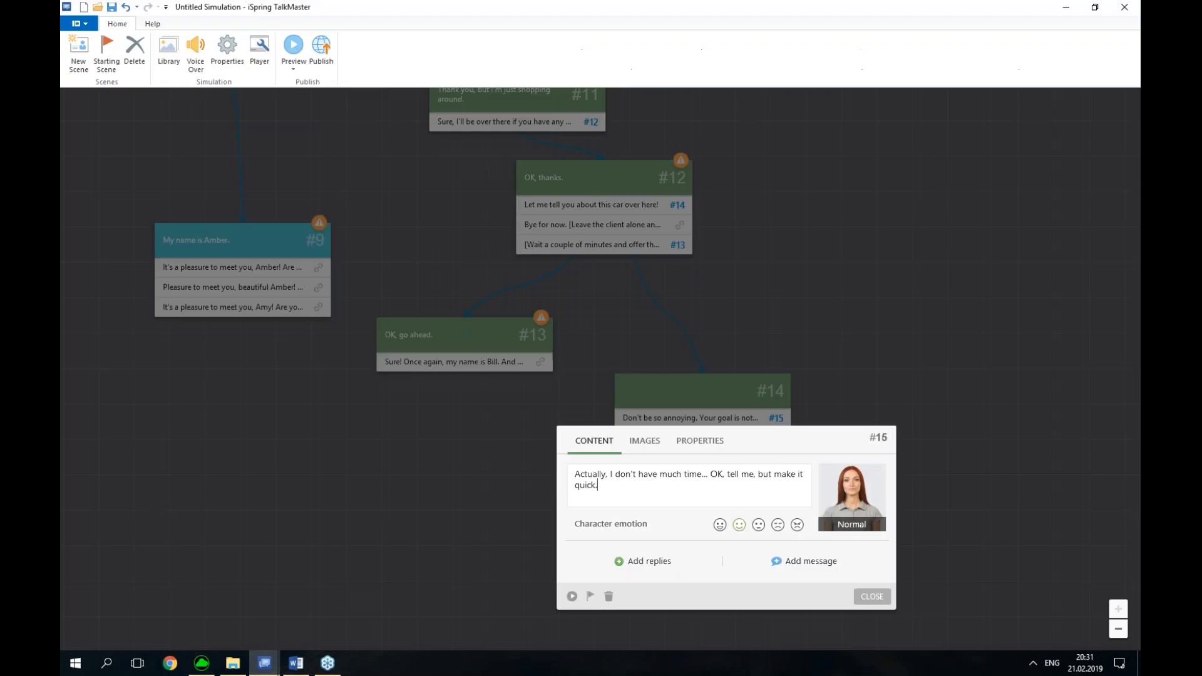
click(649, 561)
key(ctrl+v)
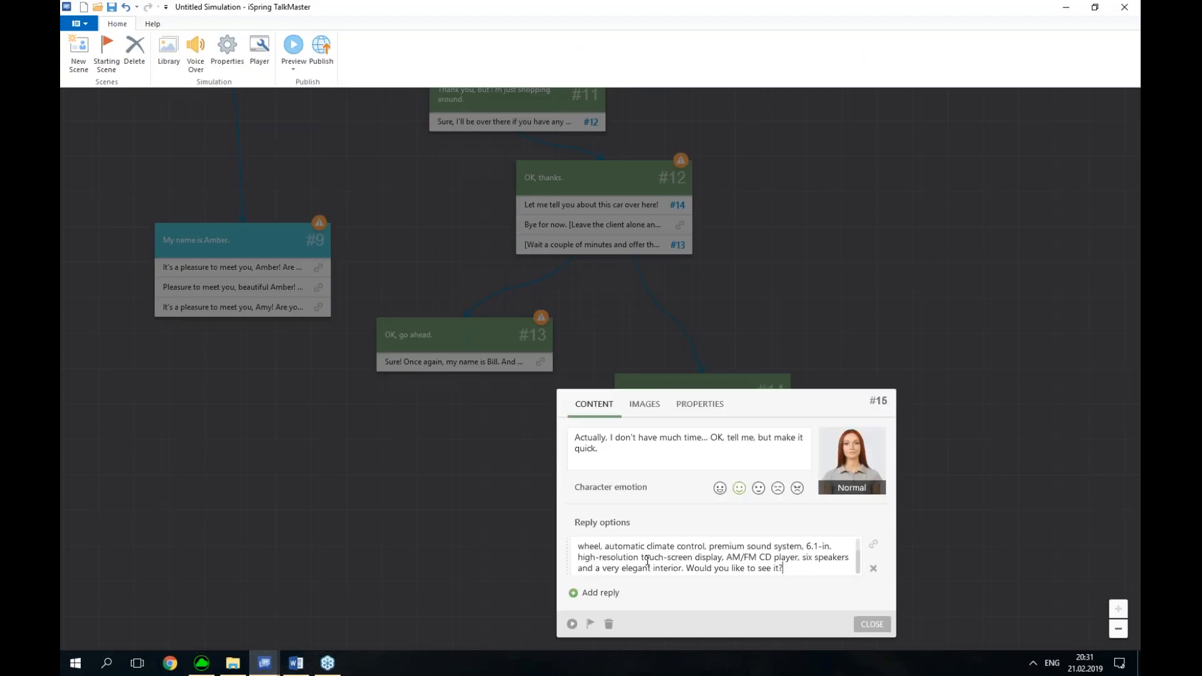
scroll(576, 553, up, 1)
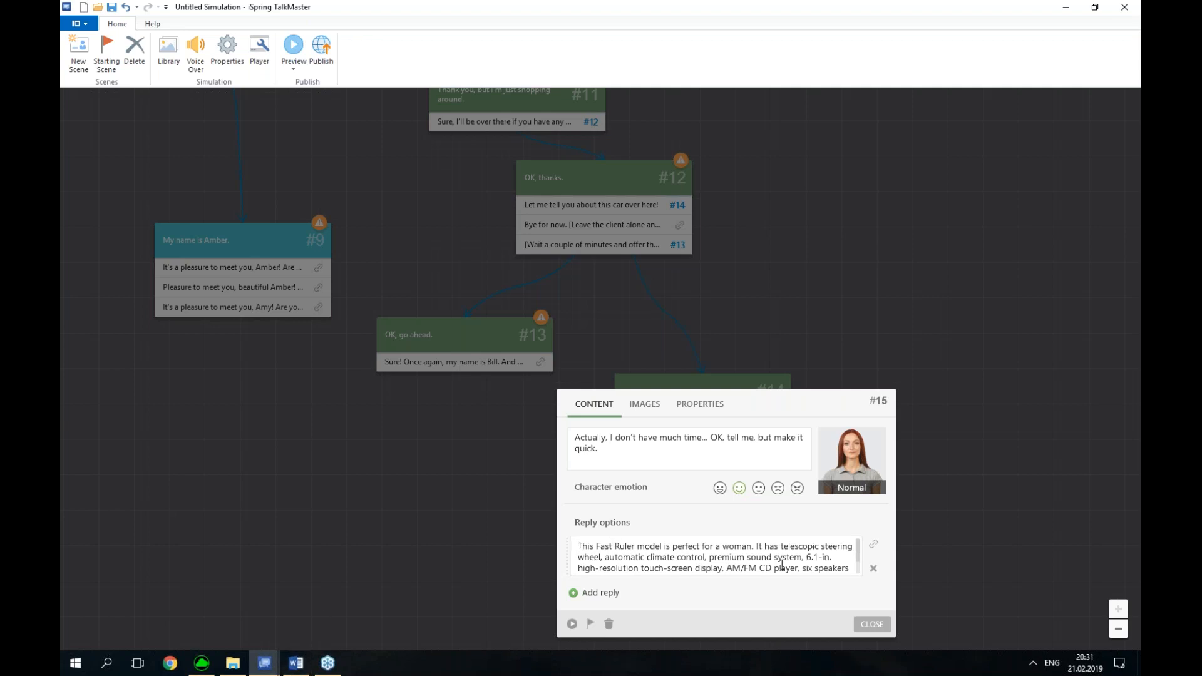
scroll(847, 571, down, 1)
Add scene #15's second scripted reply, beginning "This one is Fast Ruler", and finish editing the scene
click(296, 663)
scroll(564, 344, down, 2)
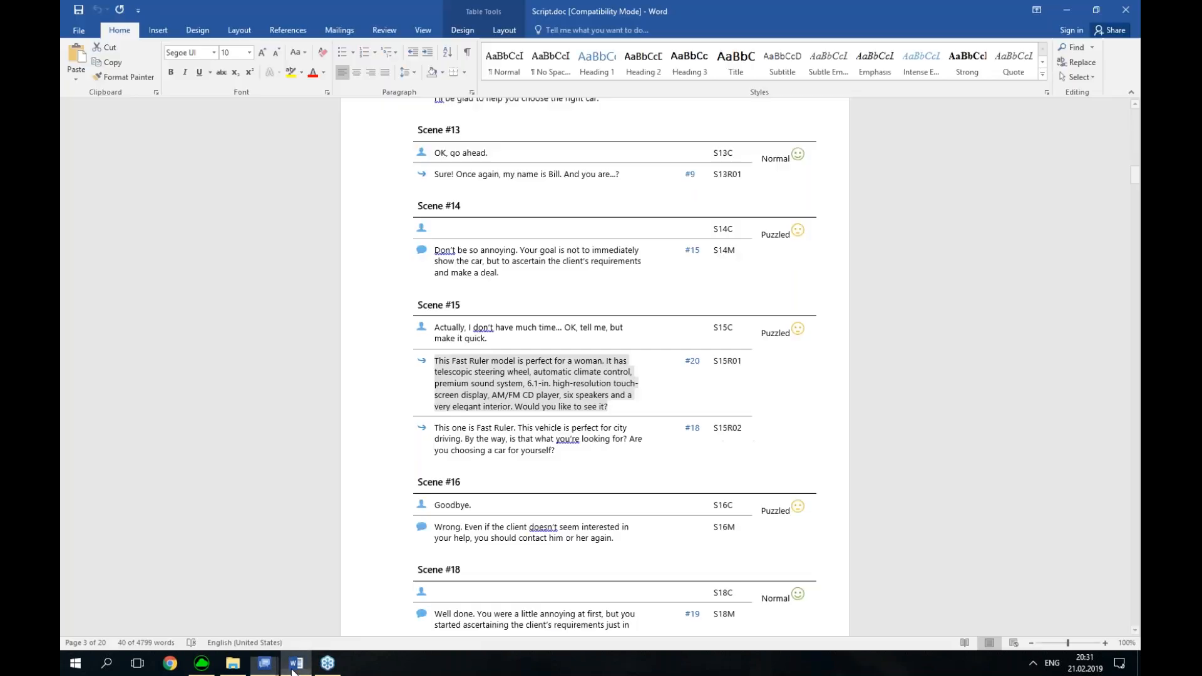
drag(555, 389, 434, 367)
mouse_move(264, 663)
click(333, 616)
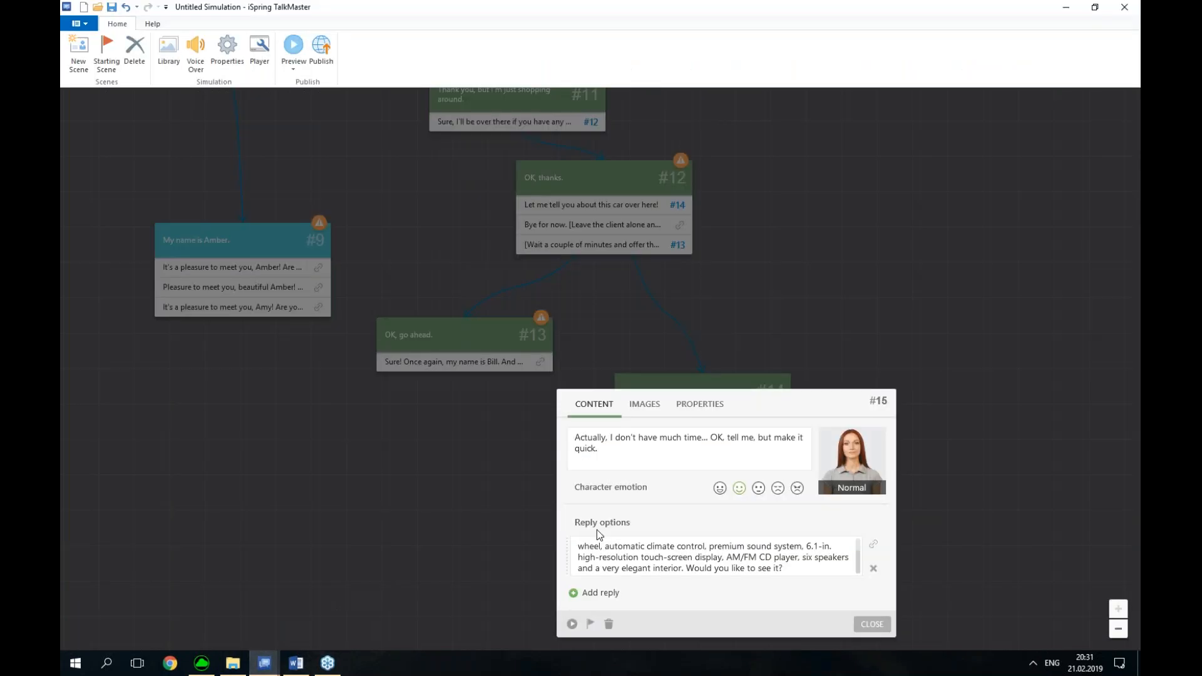
click(599, 593)
key(ctrl+v)
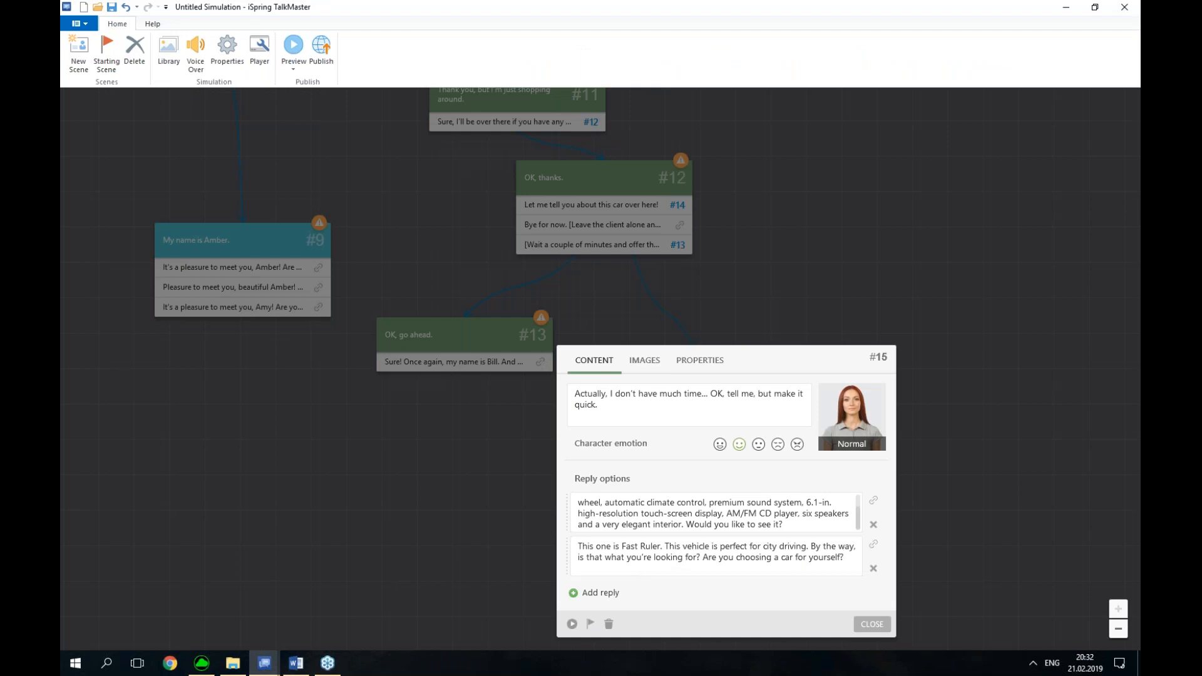
click(872, 624)
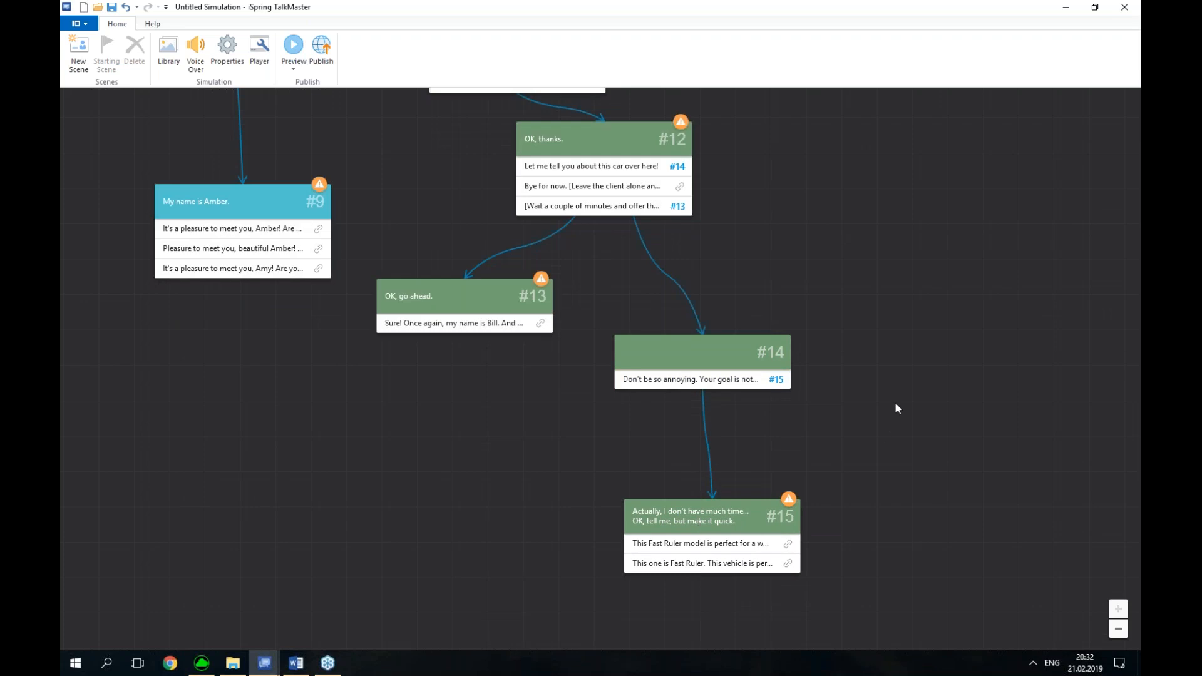
Move scenes #12 and #13 slightly down to widen the spacing below scene #11
scroll(893, 385, up, 1)
drag(886, 410, 809, 506)
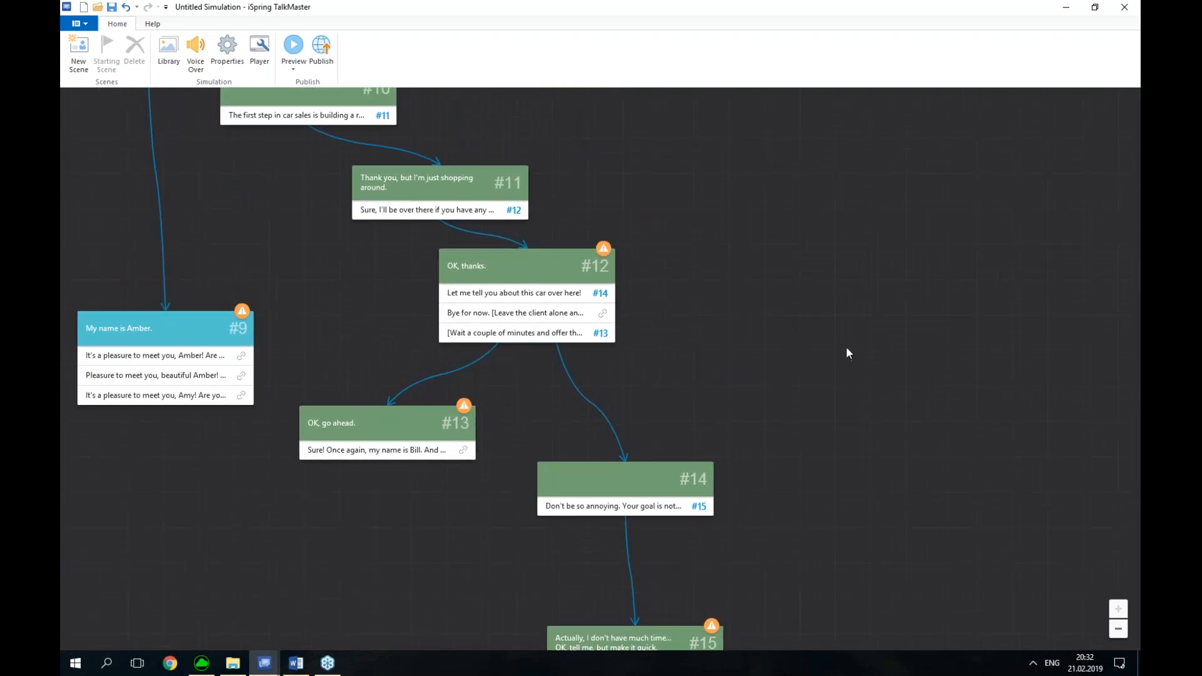
drag(521, 268, 521, 289)
drag(423, 427, 416, 459)
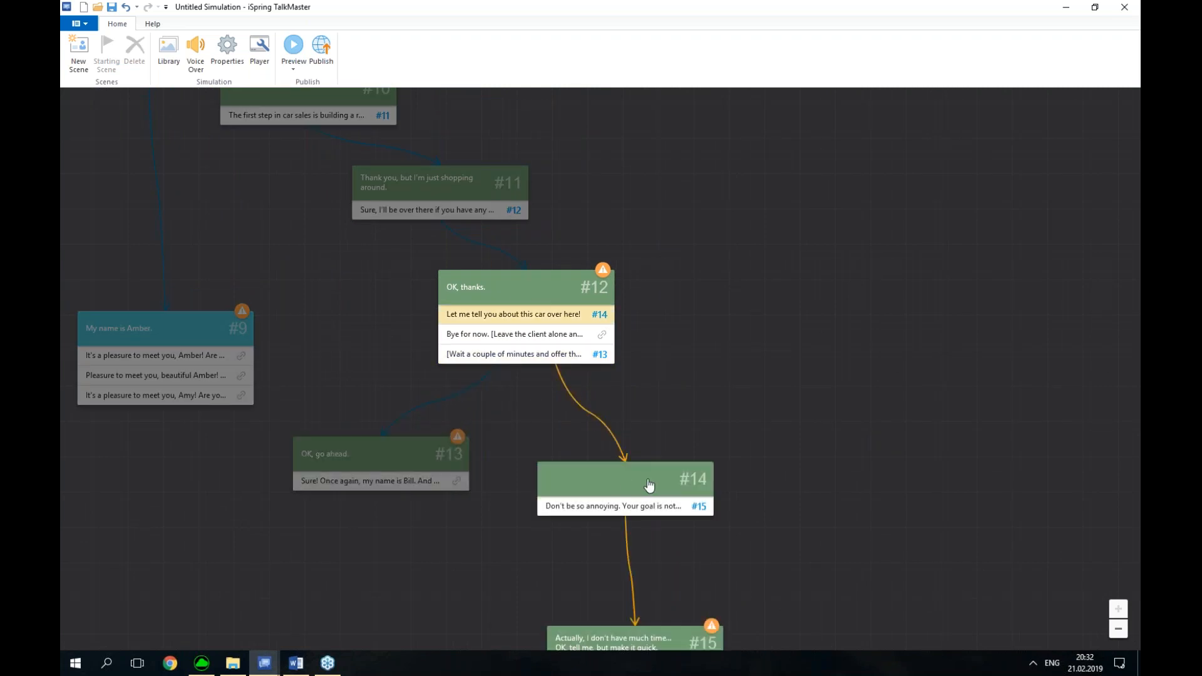
Link scene #12's reply "Bye for now" to a new scene to the right of scene #14, and open that scene for editing
drag(829, 350, 776, 358)
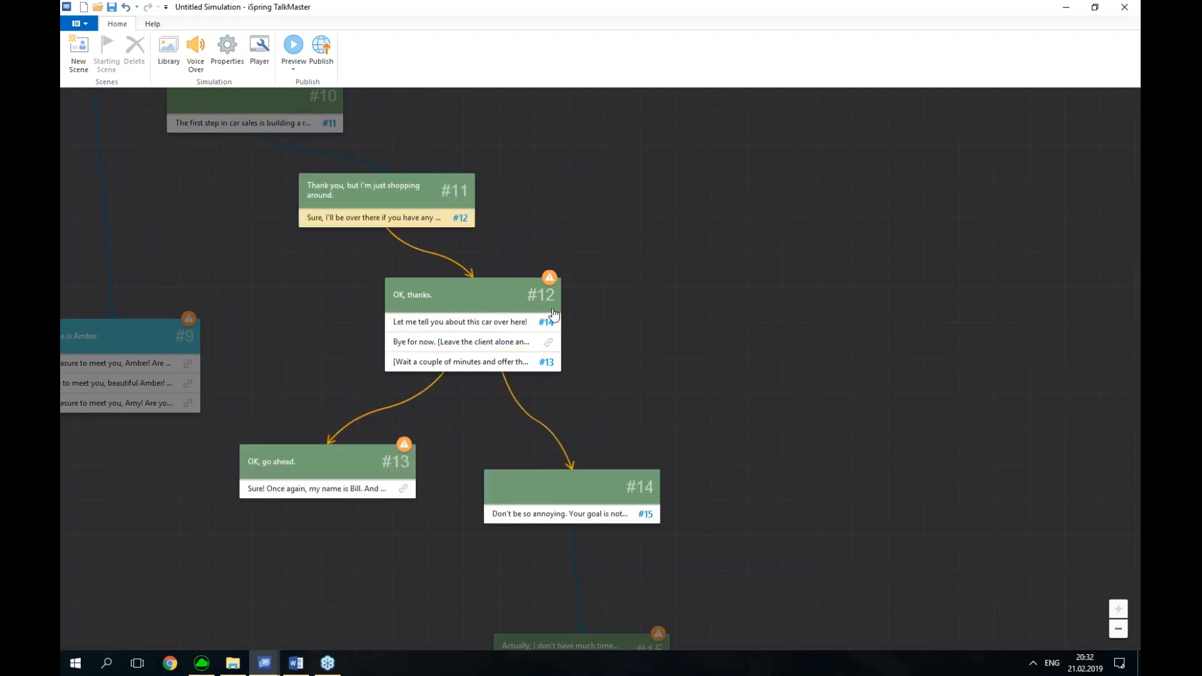
drag(547, 342, 832, 474)
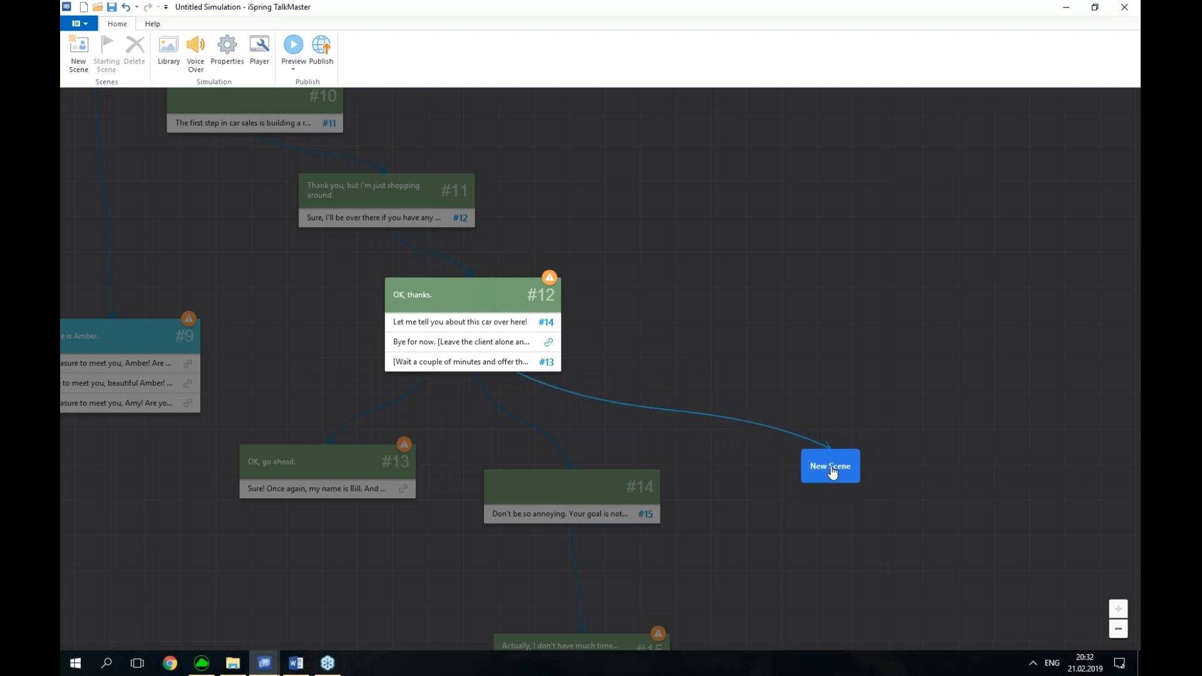
click(831, 468)
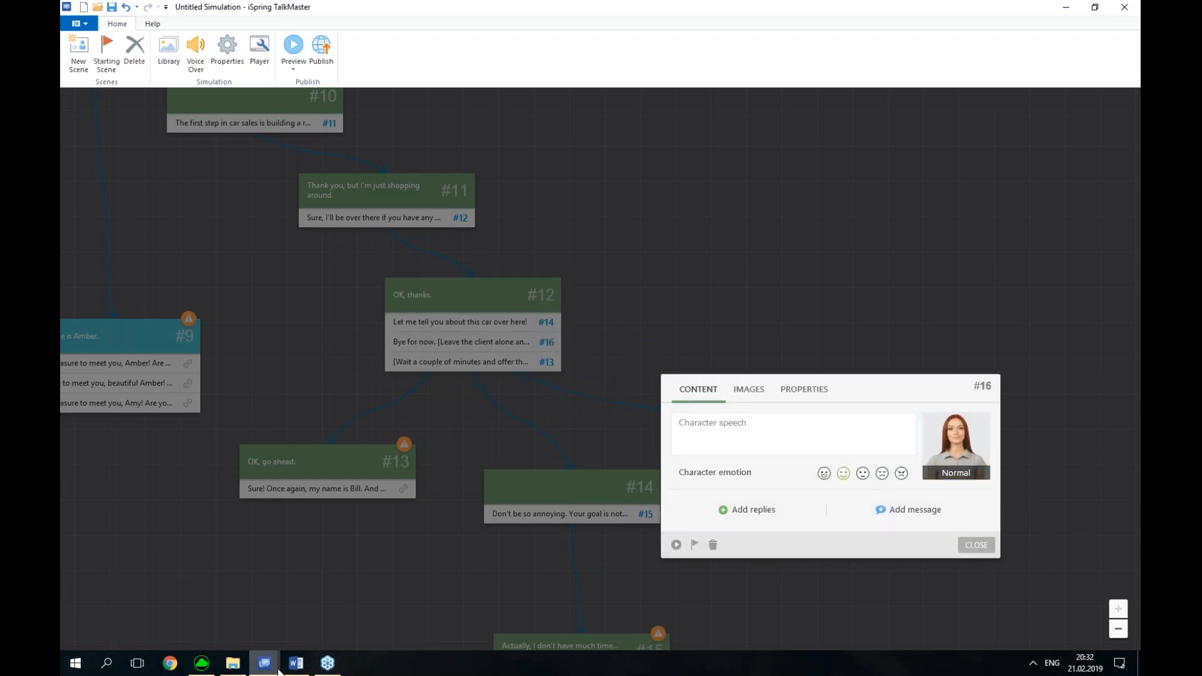
Copy scene #16's line "Goodbye." from the Word script into the scene's character speech in TalkMaster
click(296, 663)
scroll(493, 389, down, 2)
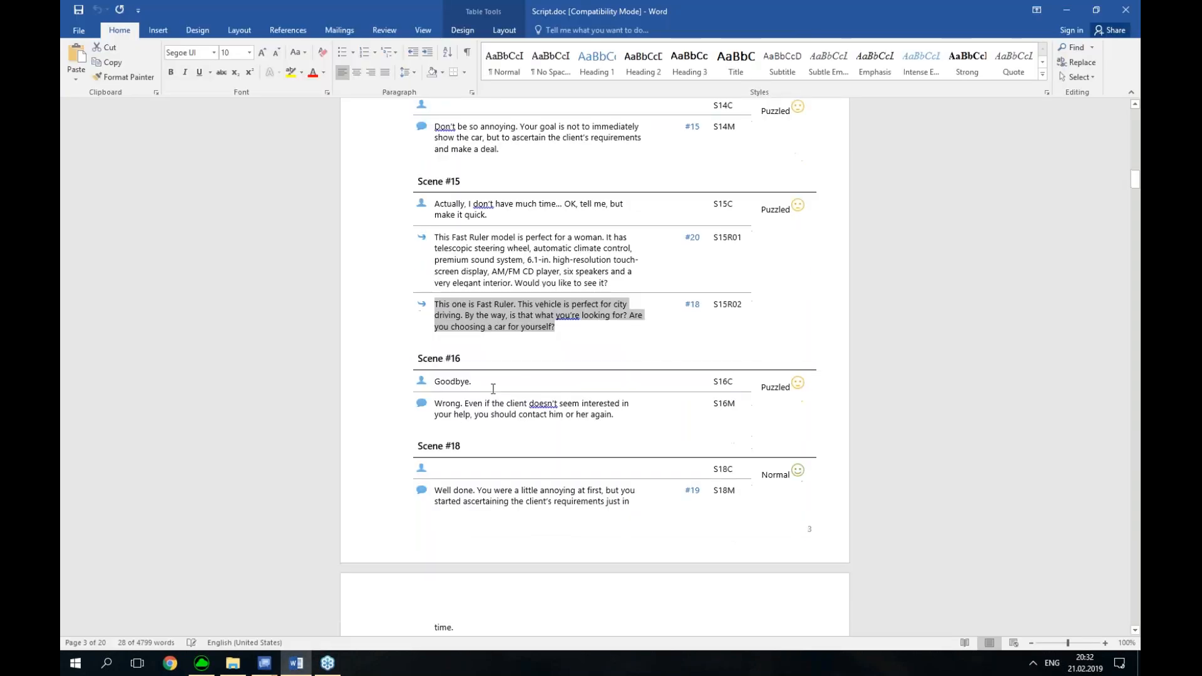
triple_click(453, 382)
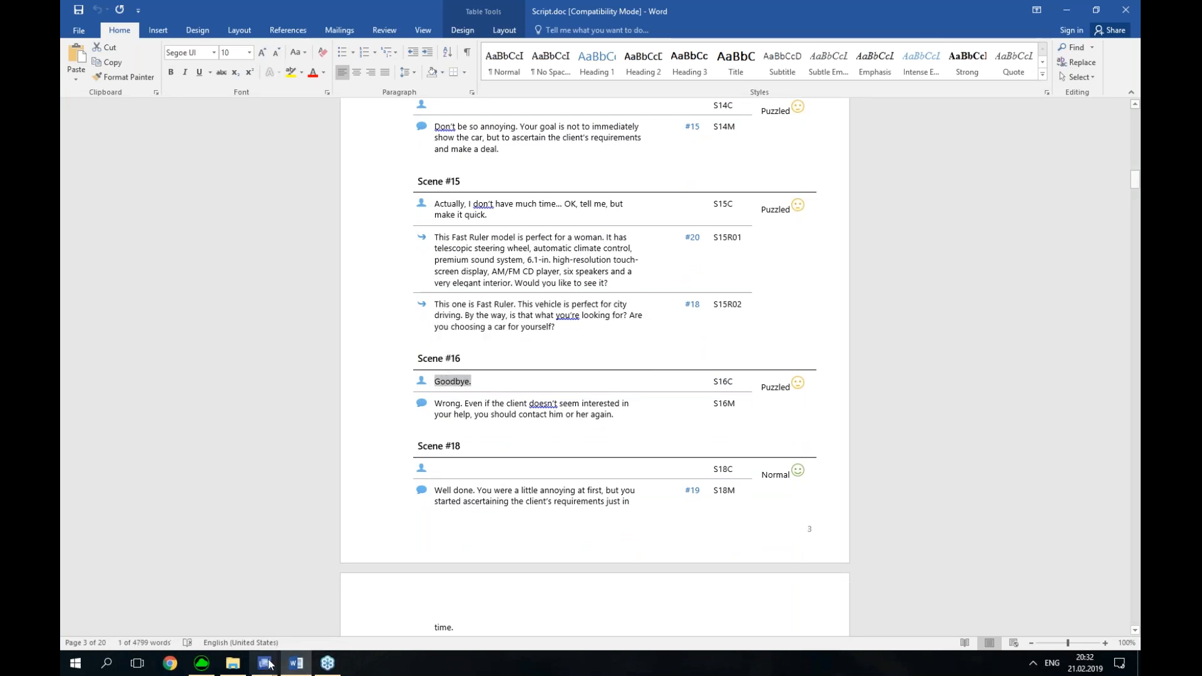
mouse_move(268, 665)
click(308, 620)
key(ctrl+v)
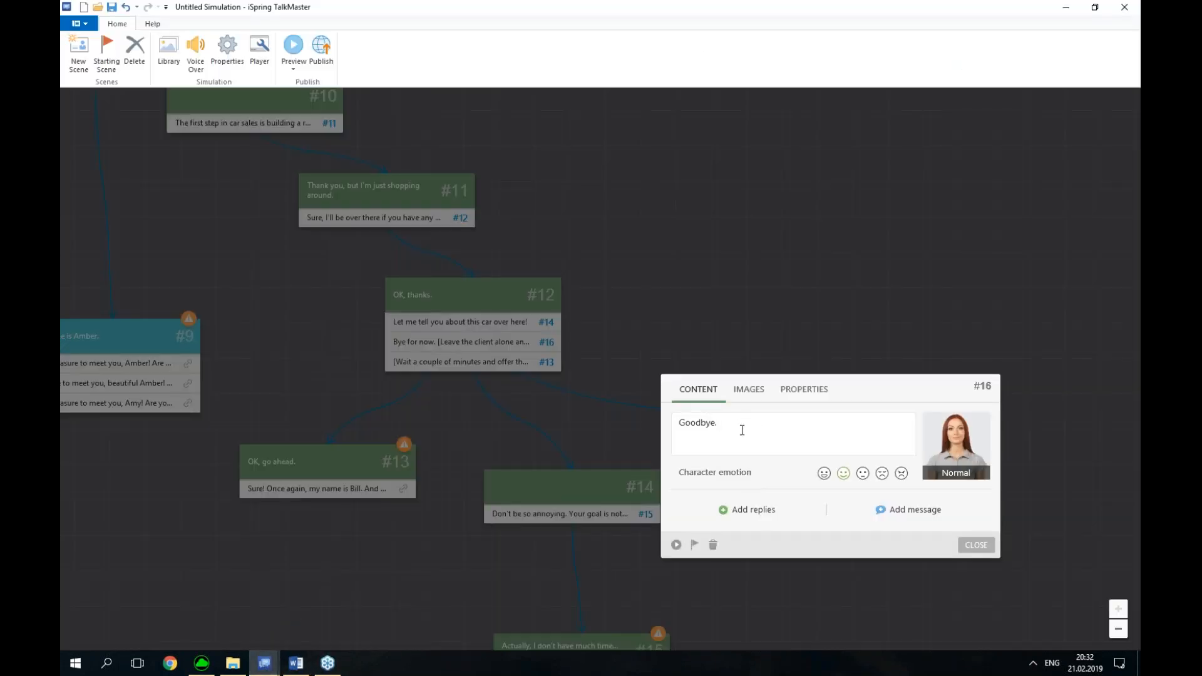
Add scene #16's scripted message, "Wrong. Even if the client doesn't seem interested in your help, you should contact him or her again."
click(297, 664)
click(518, 414)
drag(632, 419, 435, 404)
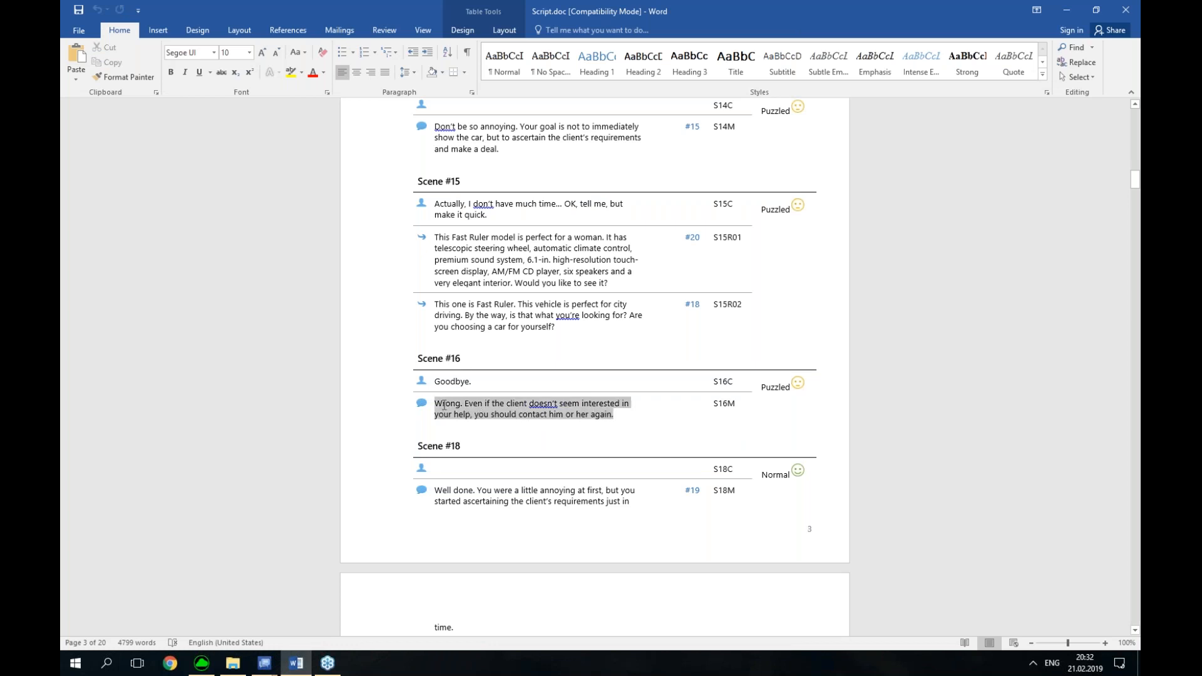
scroll(664, 433, up, 5)
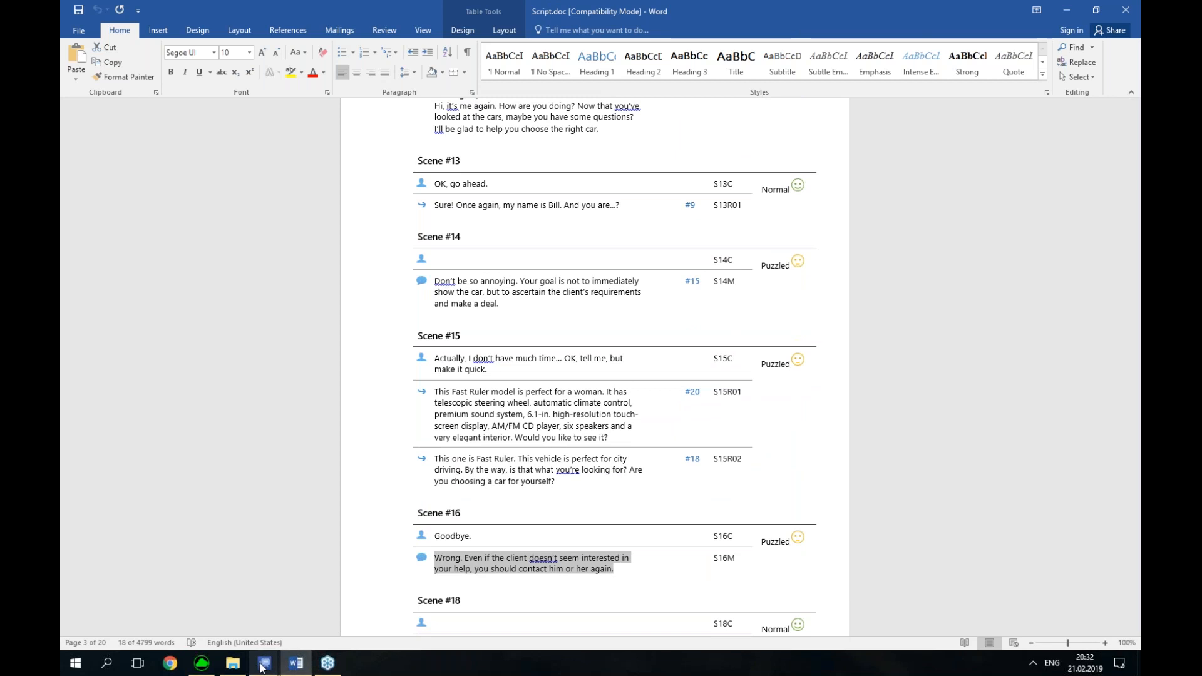
mouse_move(264, 665)
click(371, 635)
click(896, 512)
click(767, 567)
key(ctrl+v)
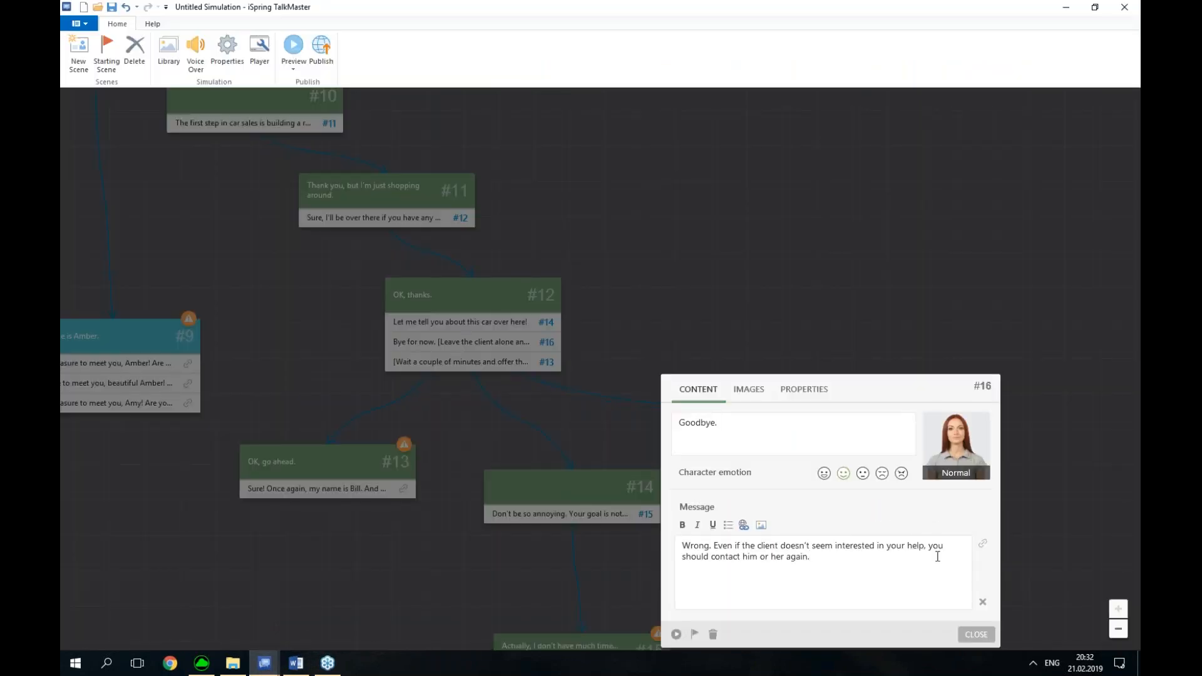
Color scene #16 red, set its character emotion to Puzzled, and finish editing the scene
click(789, 389)
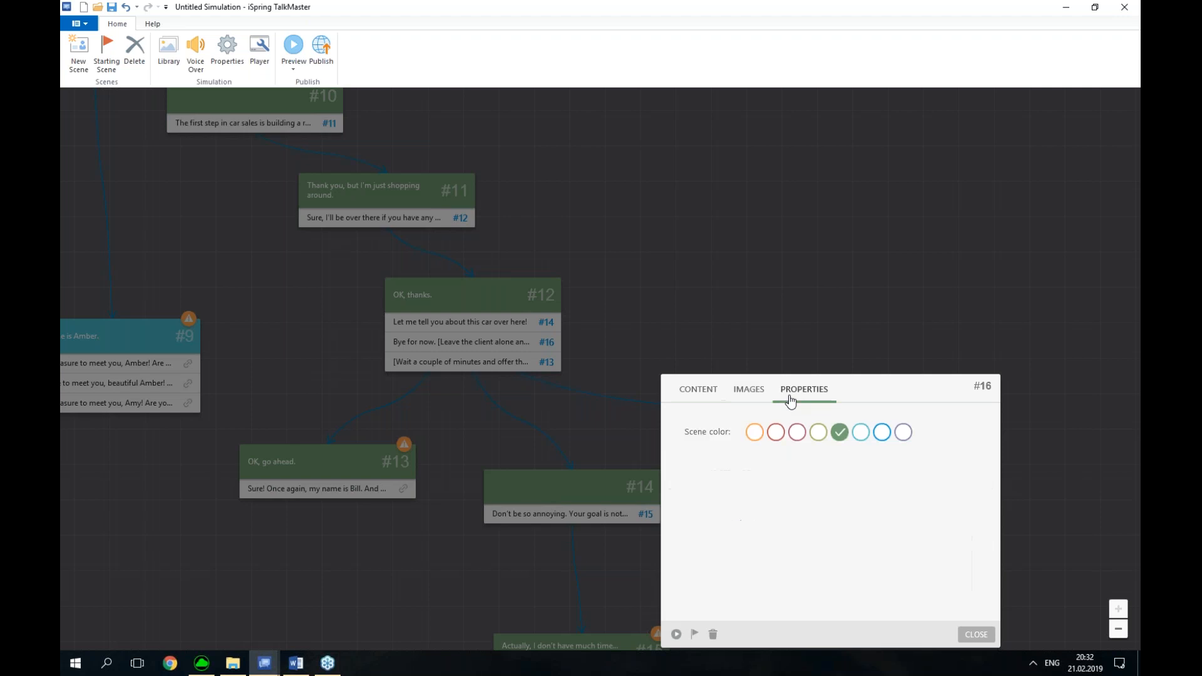
click(776, 432)
click(701, 395)
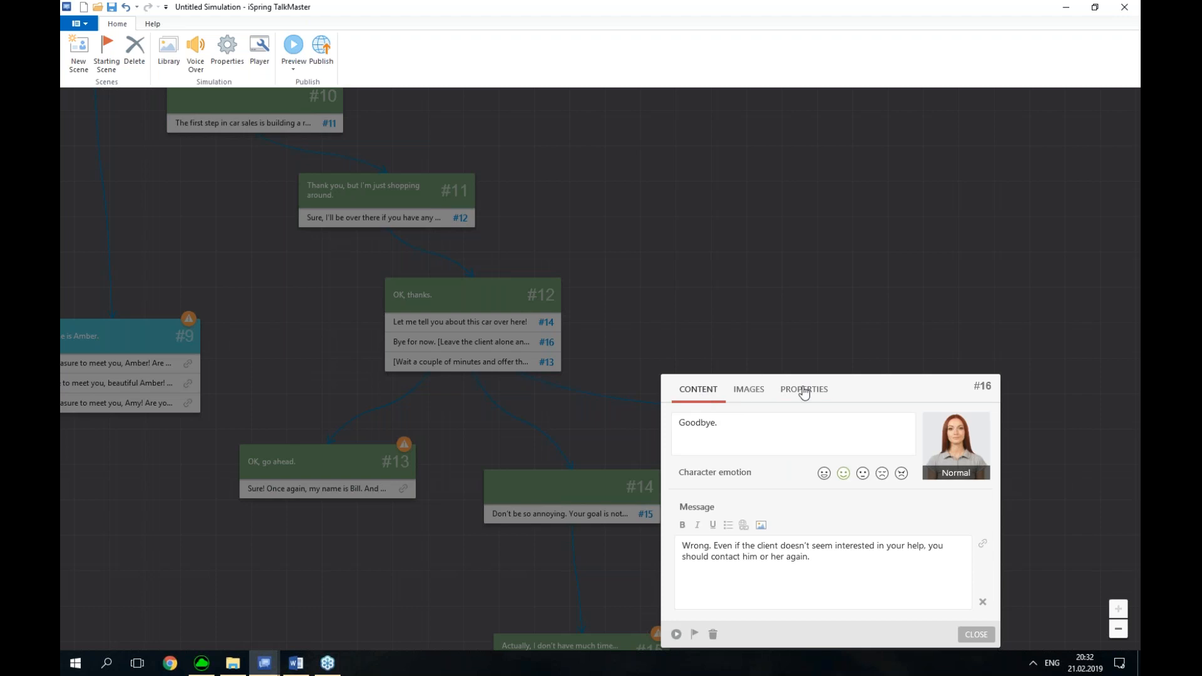
scroll(862, 376, down, 1)
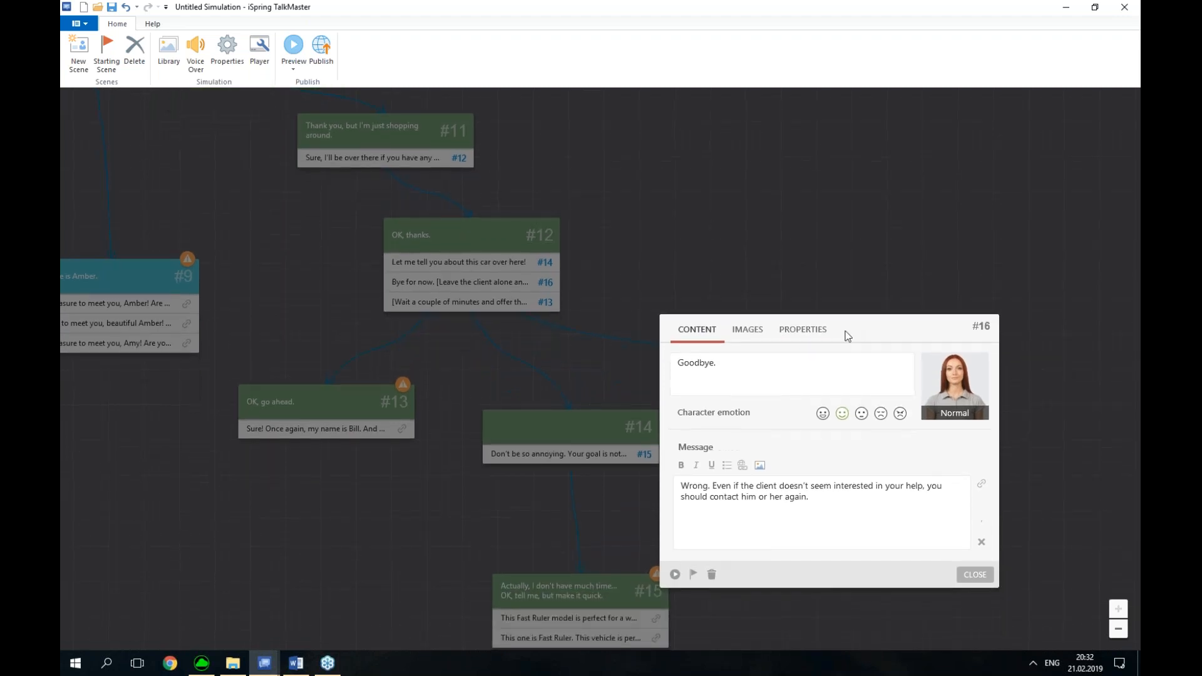
click(862, 413)
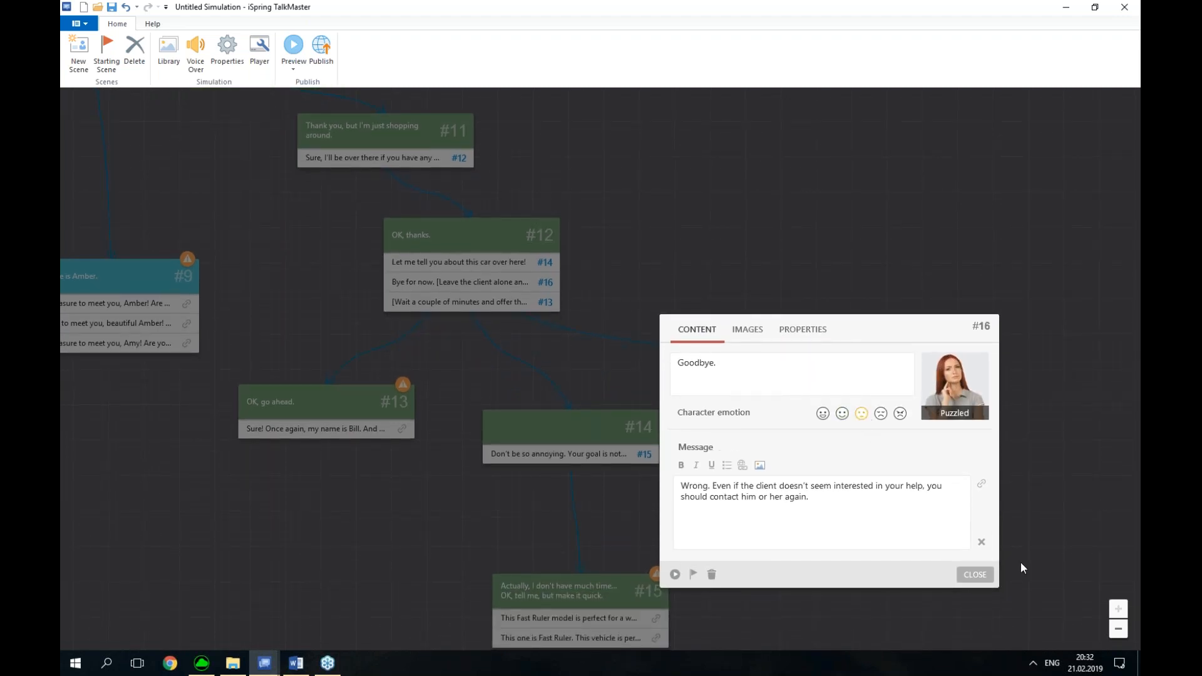
click(975, 575)
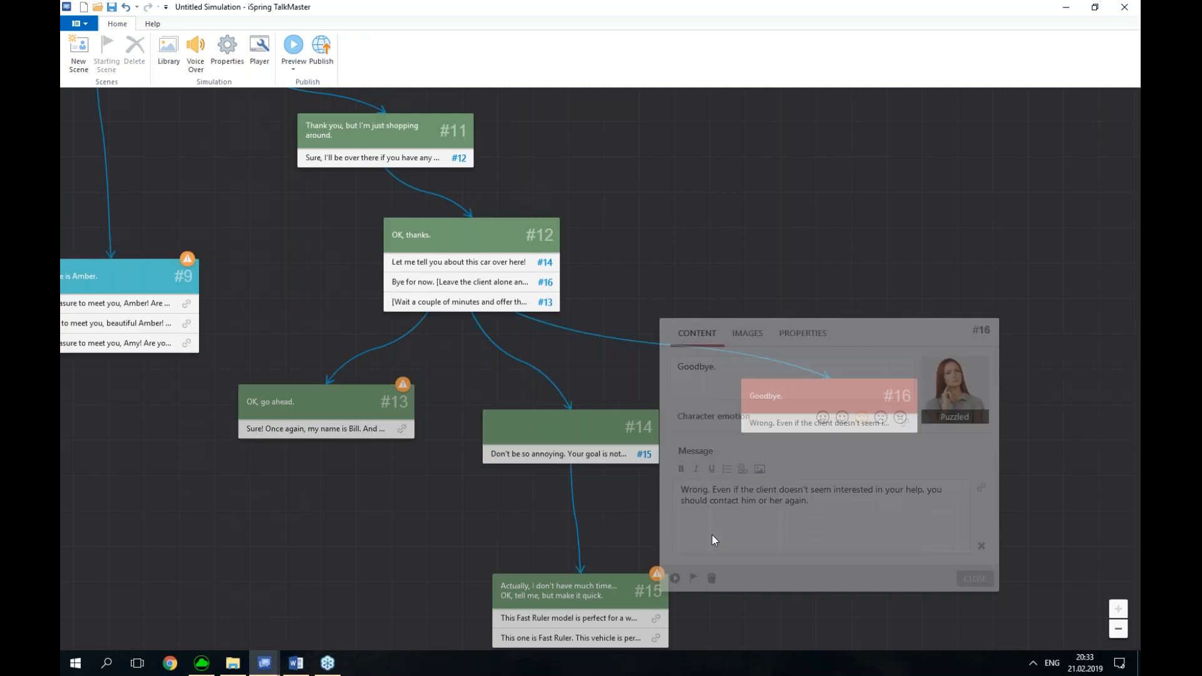
Check the emotions of scenes #14 and #15 against the script, and set scene #15's character emotion to Puzzled
drag(759, 483, 798, 417)
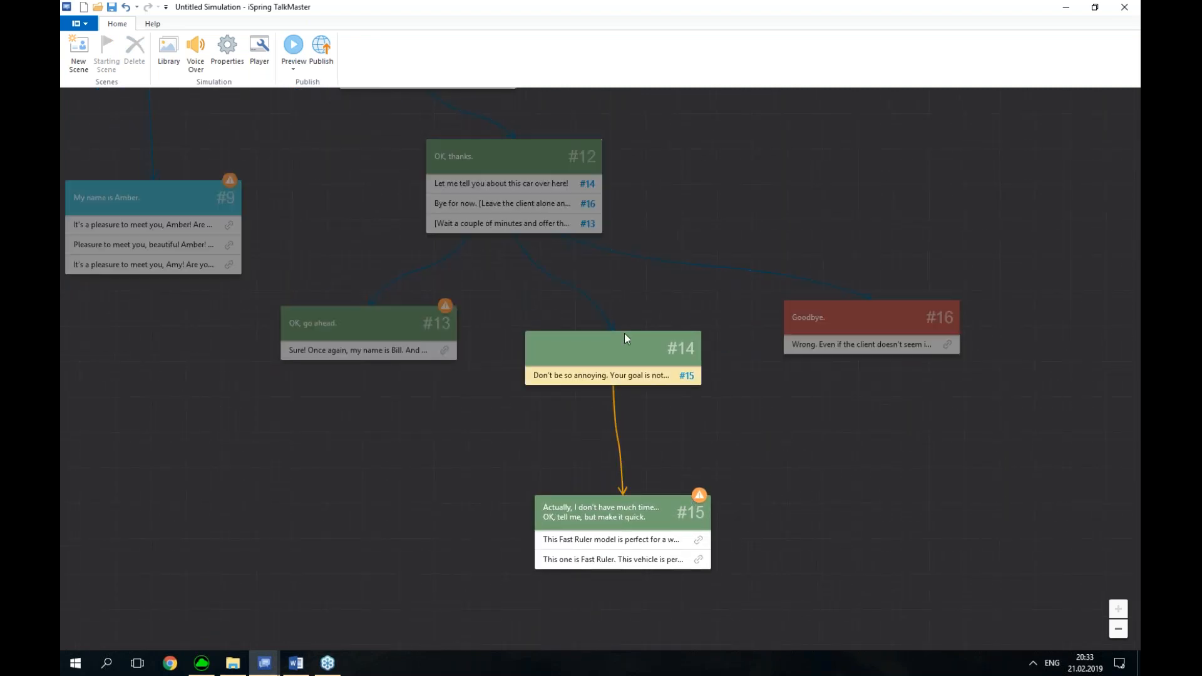
click(296, 663)
scroll(679, 341, down, 1)
scroll(680, 341, up, 3)
mouse_move(264, 663)
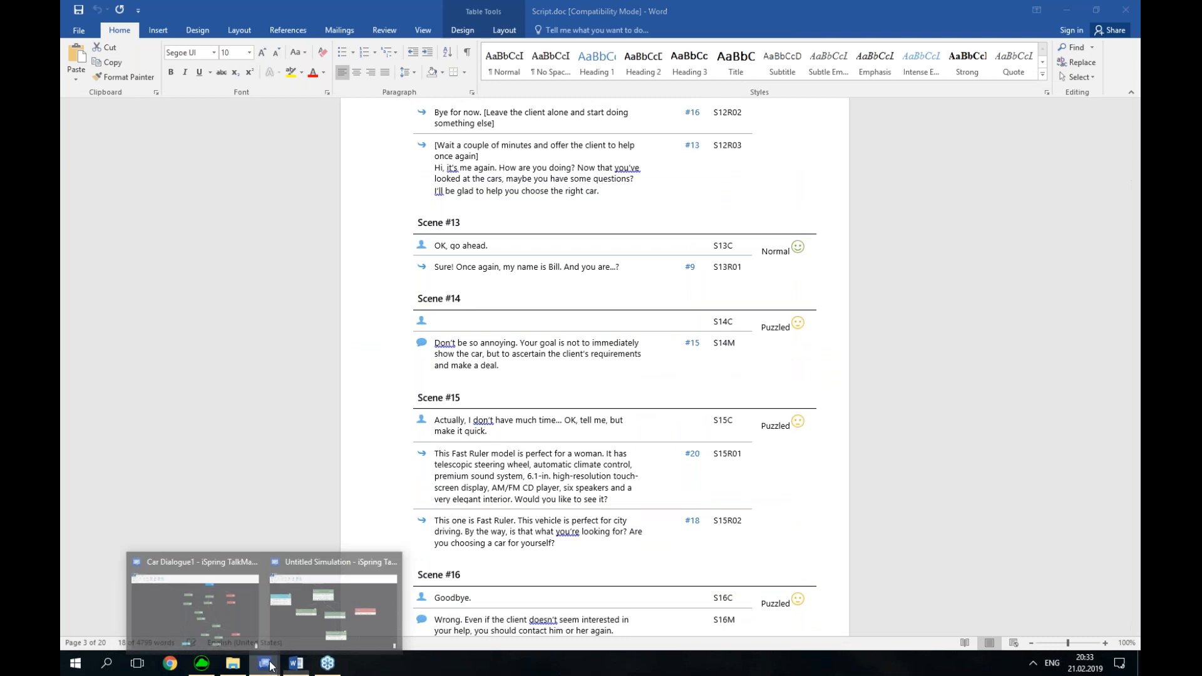
click(312, 629)
double_click(695, 351)
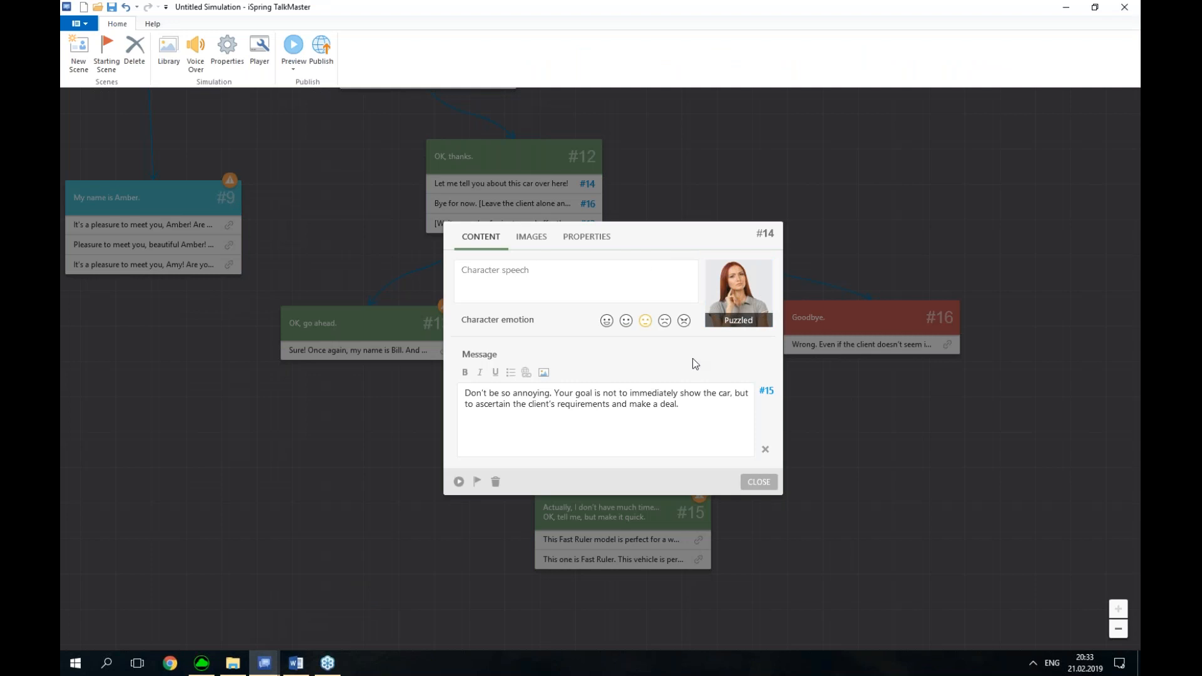
click(765, 486)
double_click(660, 519)
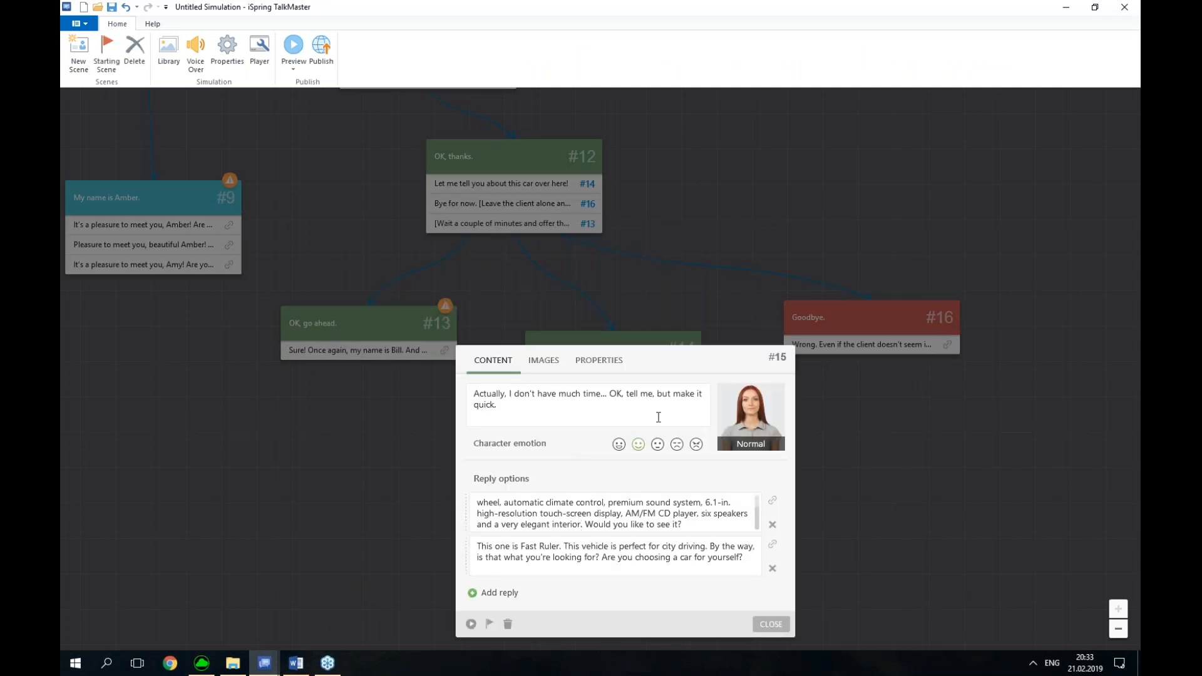
click(656, 446)
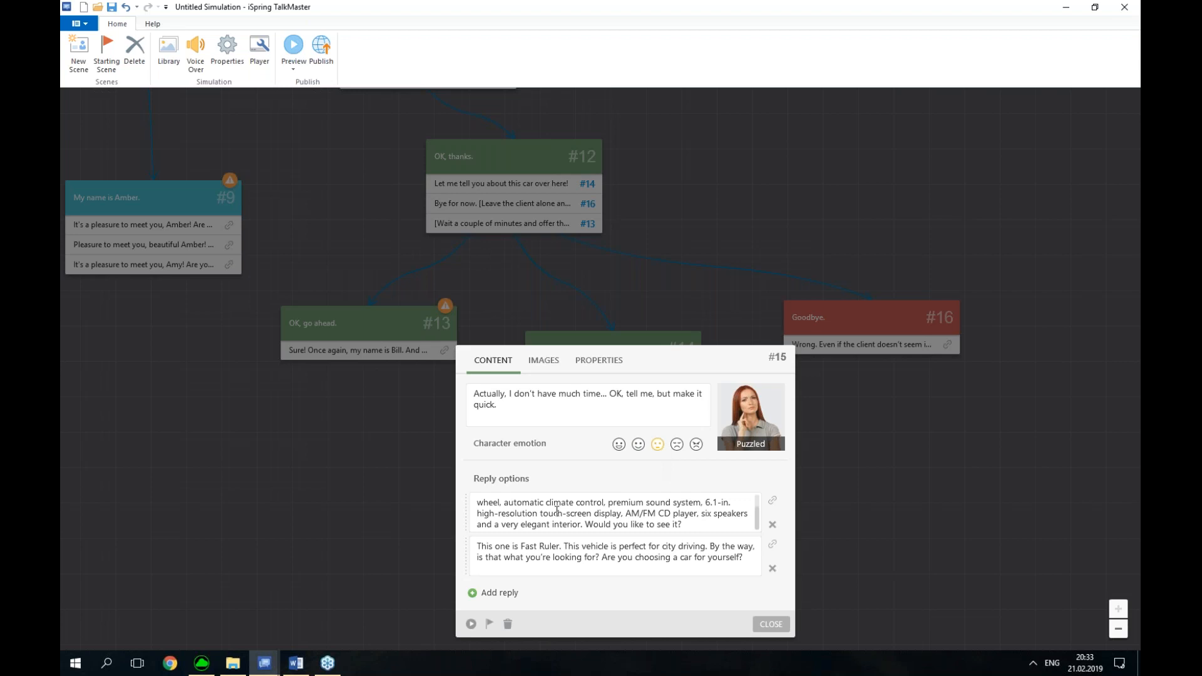
click(762, 625)
Move scene #9 further down and pull scenes #11, #12 and #13 up closer together
drag(360, 430, 430, 543)
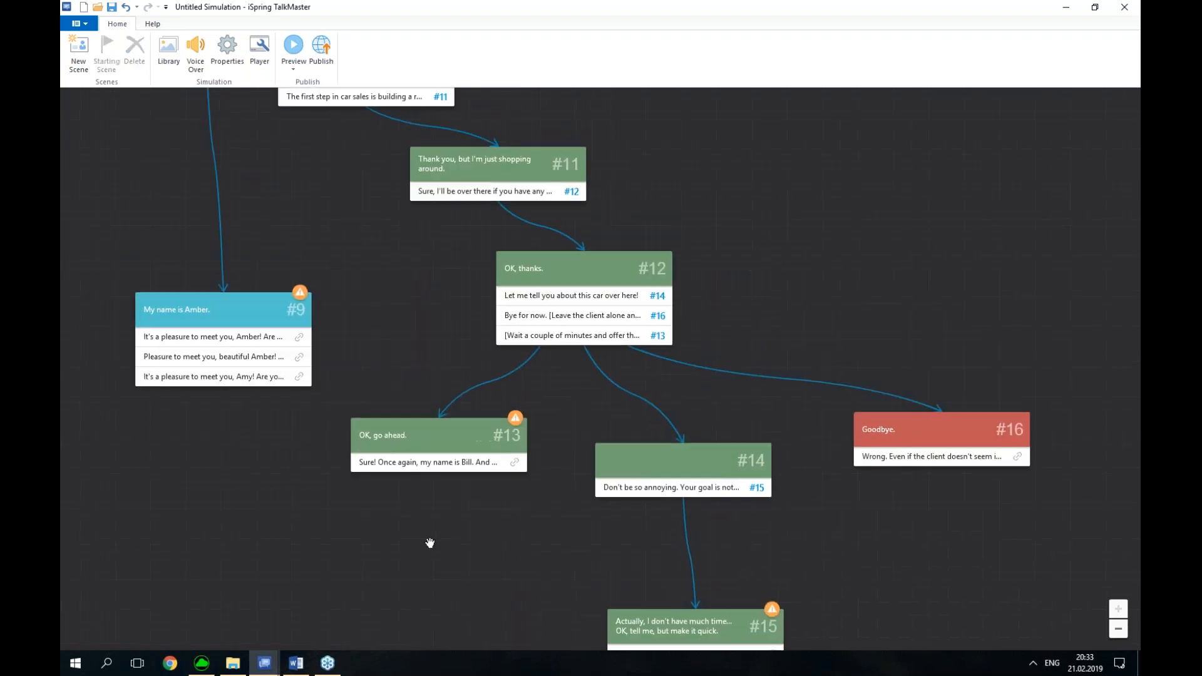
scroll(504, 366, down, 5)
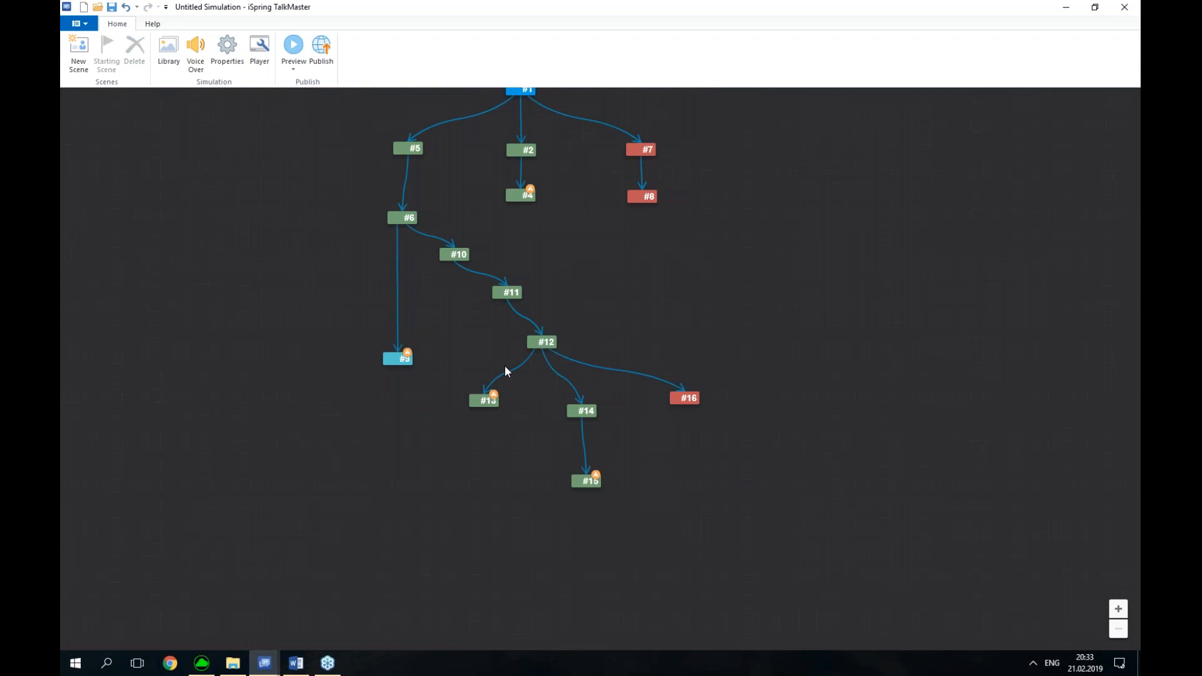
drag(652, 290, 745, 385)
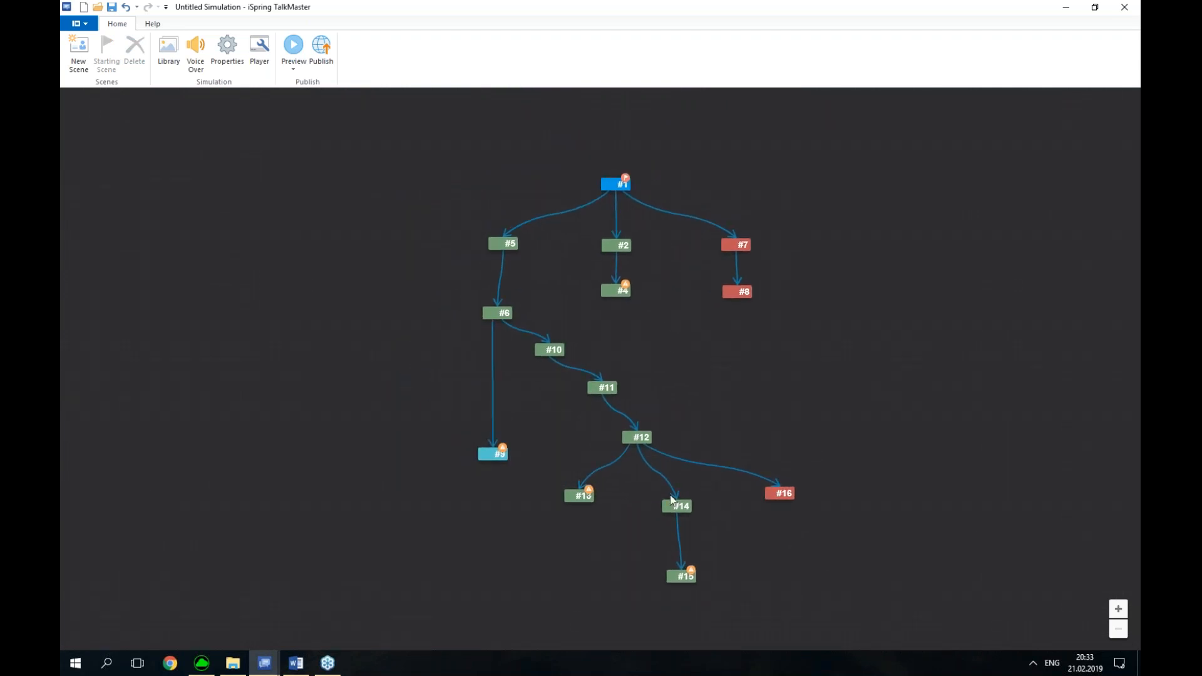
drag(501, 452, 491, 516)
drag(591, 392, 576, 385)
drag(630, 438, 616, 415)
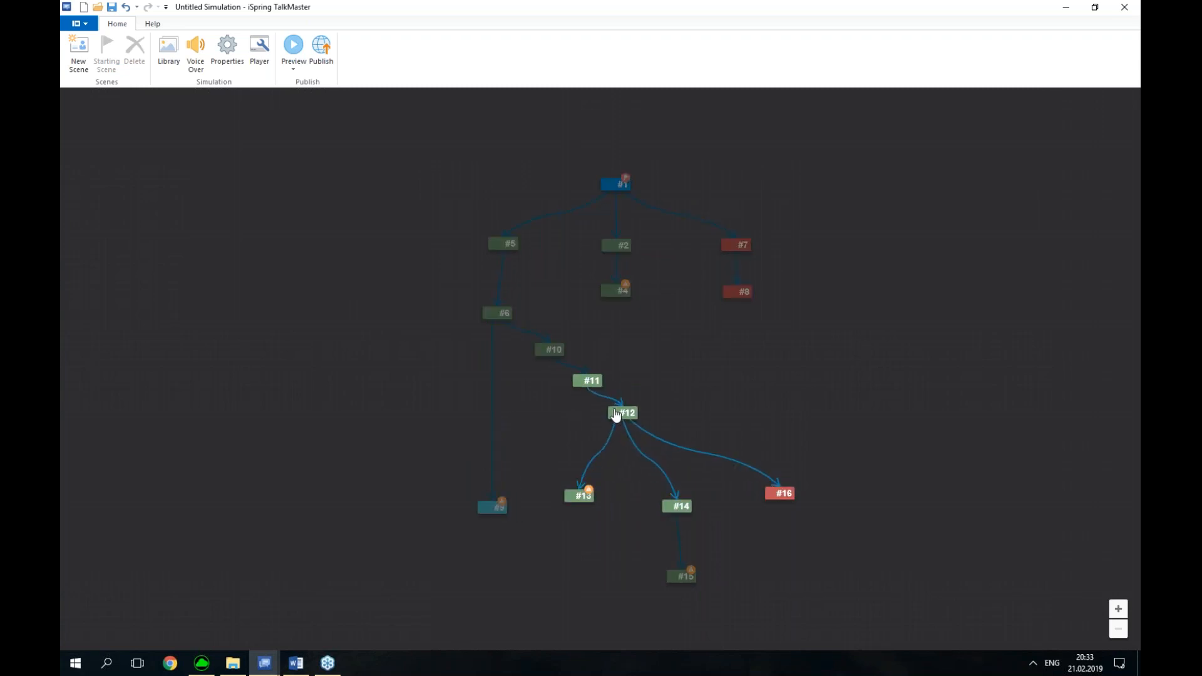
drag(579, 494, 586, 468)
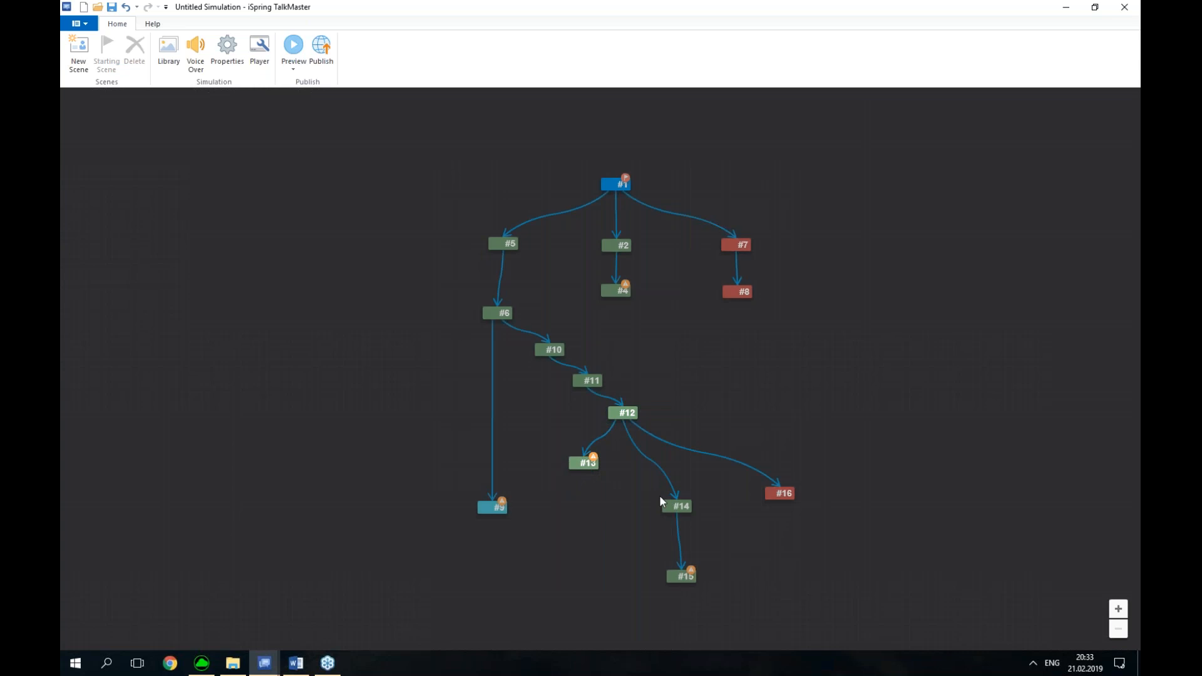
Move scenes #14, #15 and #16 up and inward beneath scene #12, and nudge scene #9 slightly
drag(671, 501, 655, 469)
drag(775, 499, 718, 470)
drag(684, 577, 671, 523)
drag(494, 515, 500, 511)
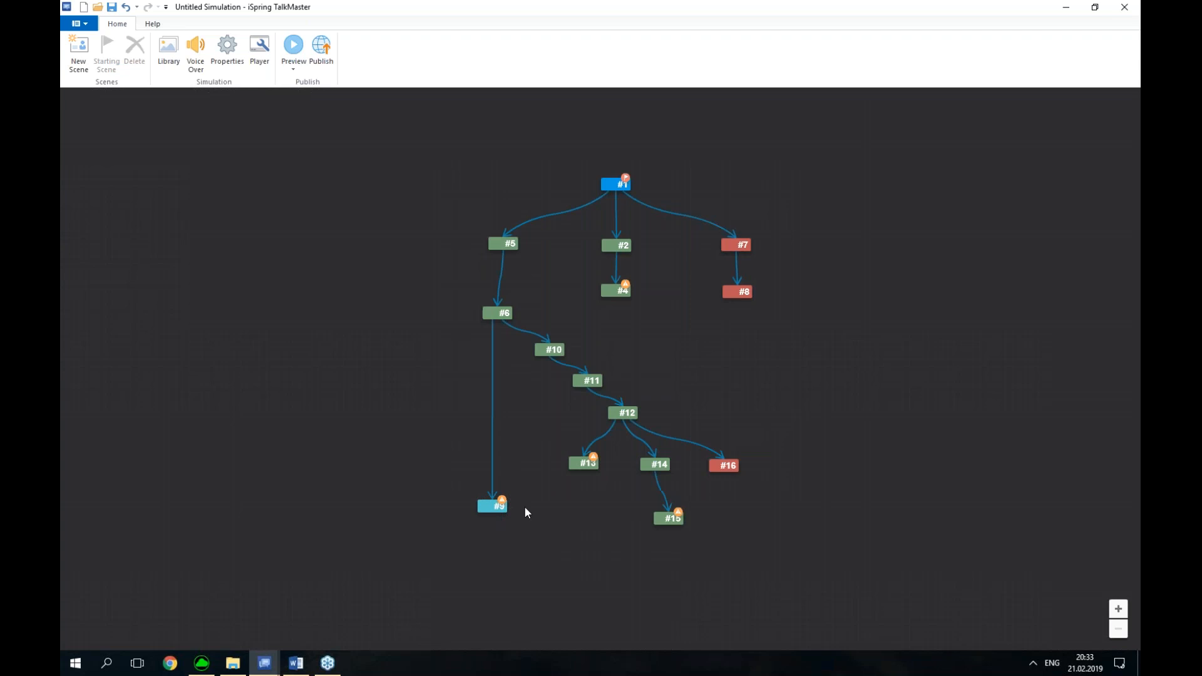
Spread scenes #13, #14 and #16 further apart, shift scene #15 under #14, and move scene #9 down and left
scroll(524, 506, up, 5)
drag(692, 408, 662, 409)
drag(1041, 418, 1093, 417)
drag(787, 414, 812, 414)
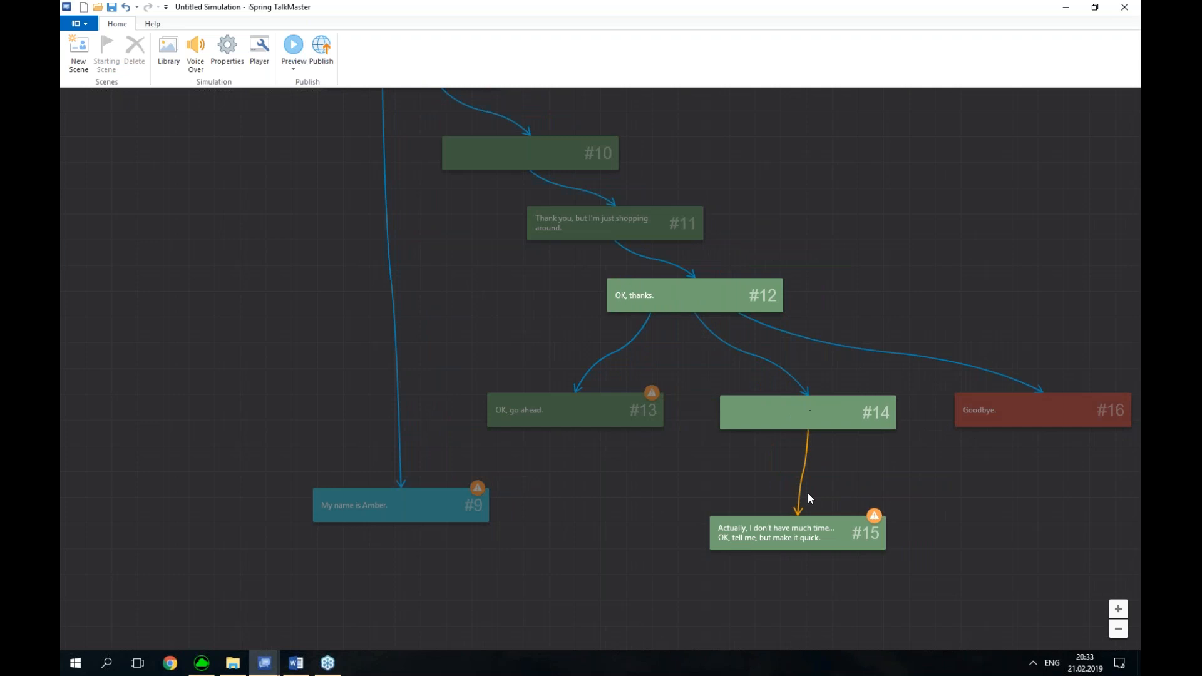
drag(804, 544, 824, 548)
mouse_move(405, 512)
mouse_down()
mouse_move(389, 531)
mouse_move(399, 532)
mouse_up()
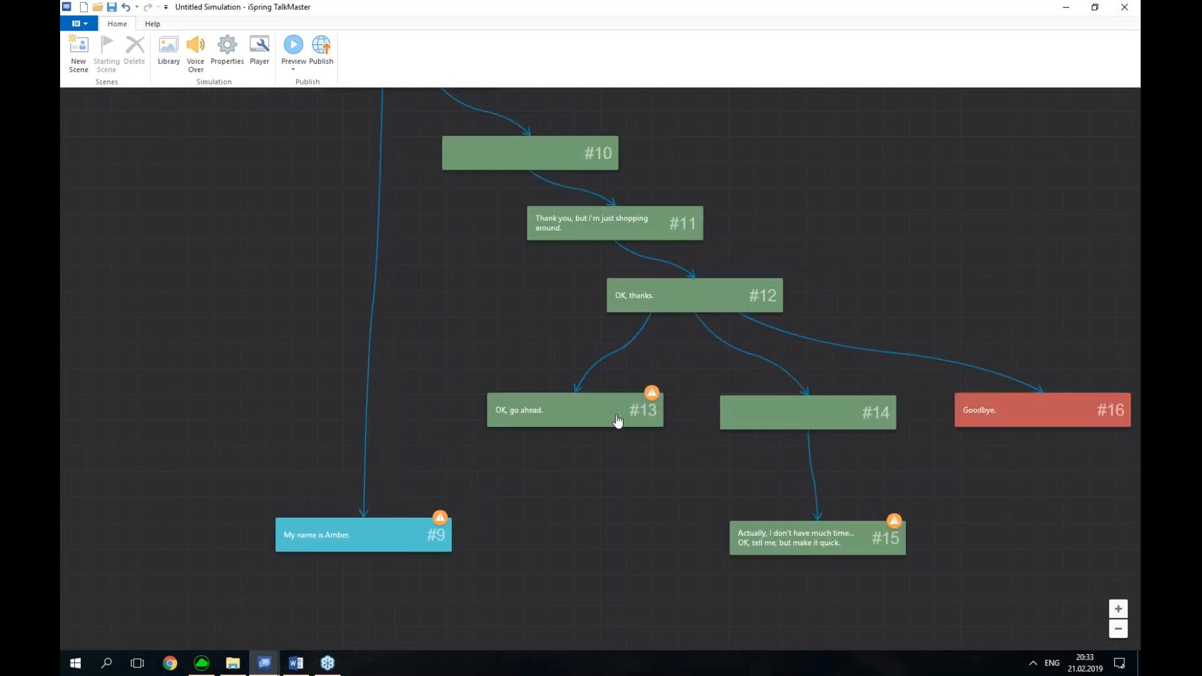
Link scene #13's reply "Sure! Once again" to the existing scene #9
scroll(592, 429, up, 1)
drag(590, 491, 658, 476)
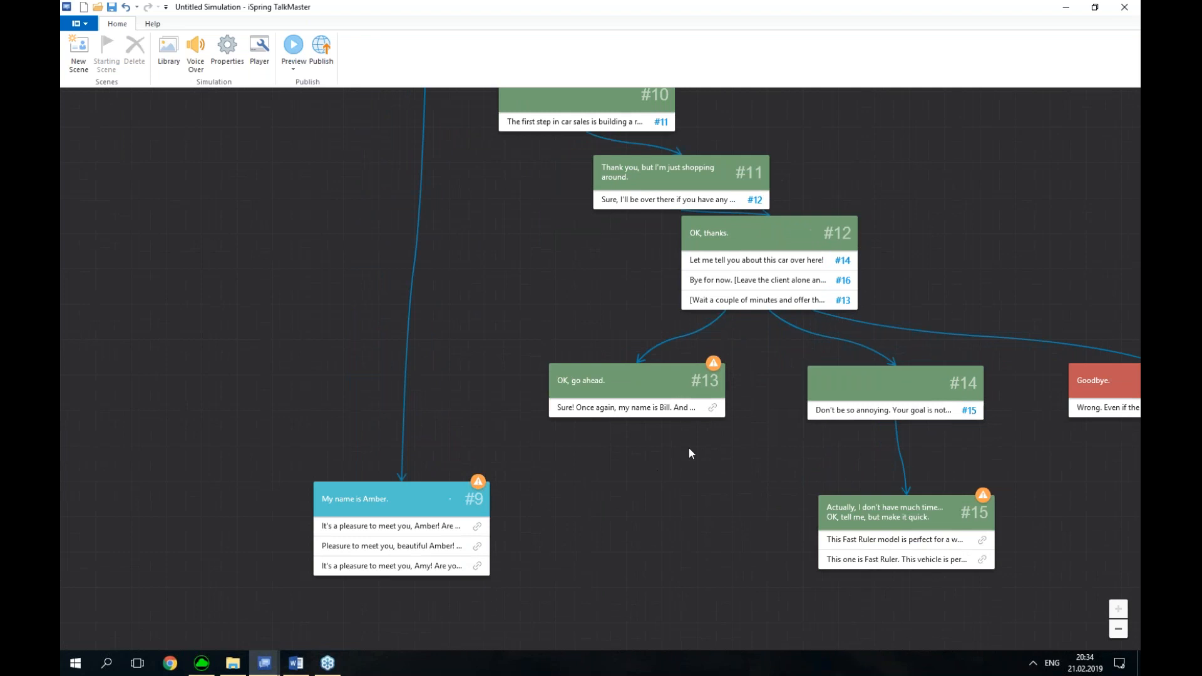
drag(718, 415, 438, 510)
Align scene #9 below scene #6 and move scene #16 slightly closer to scene #14
scroll(673, 502, down, 5)
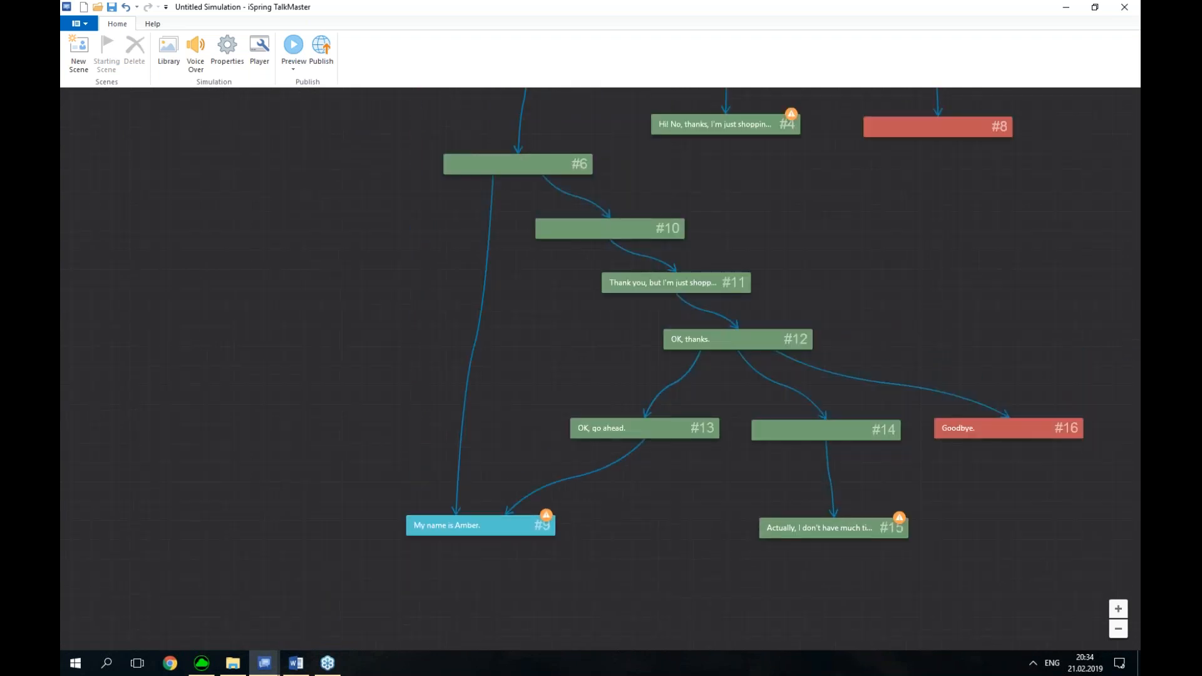
drag(754, 377, 748, 404)
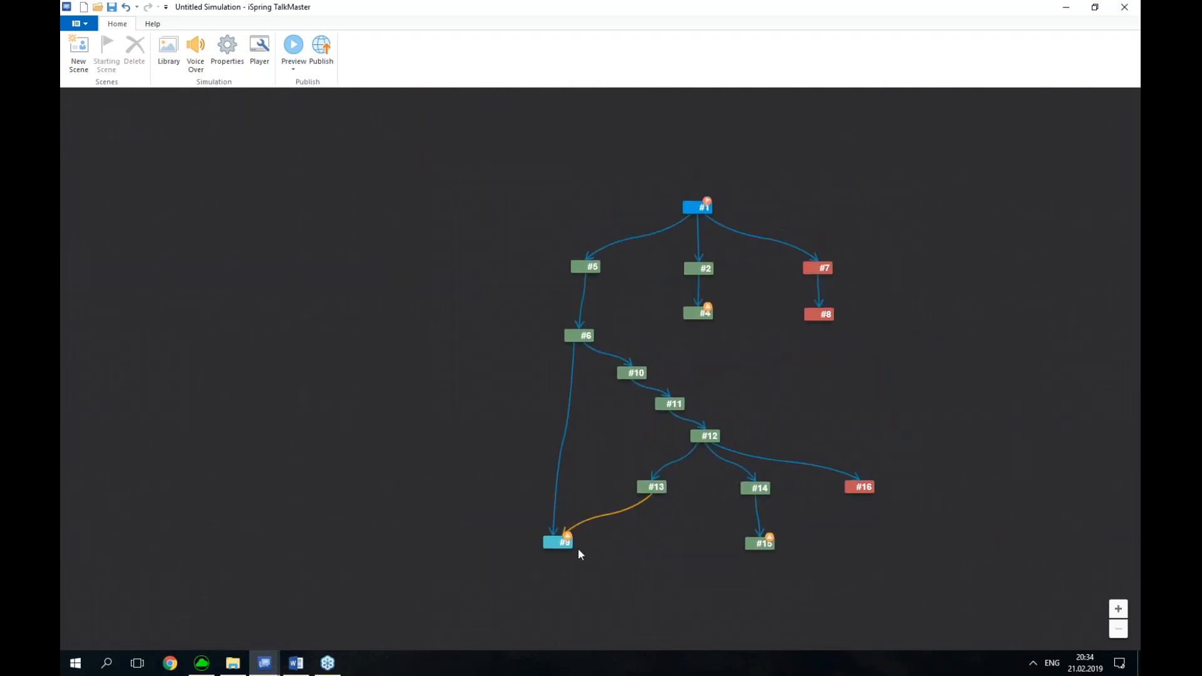
drag(553, 544, 572, 539)
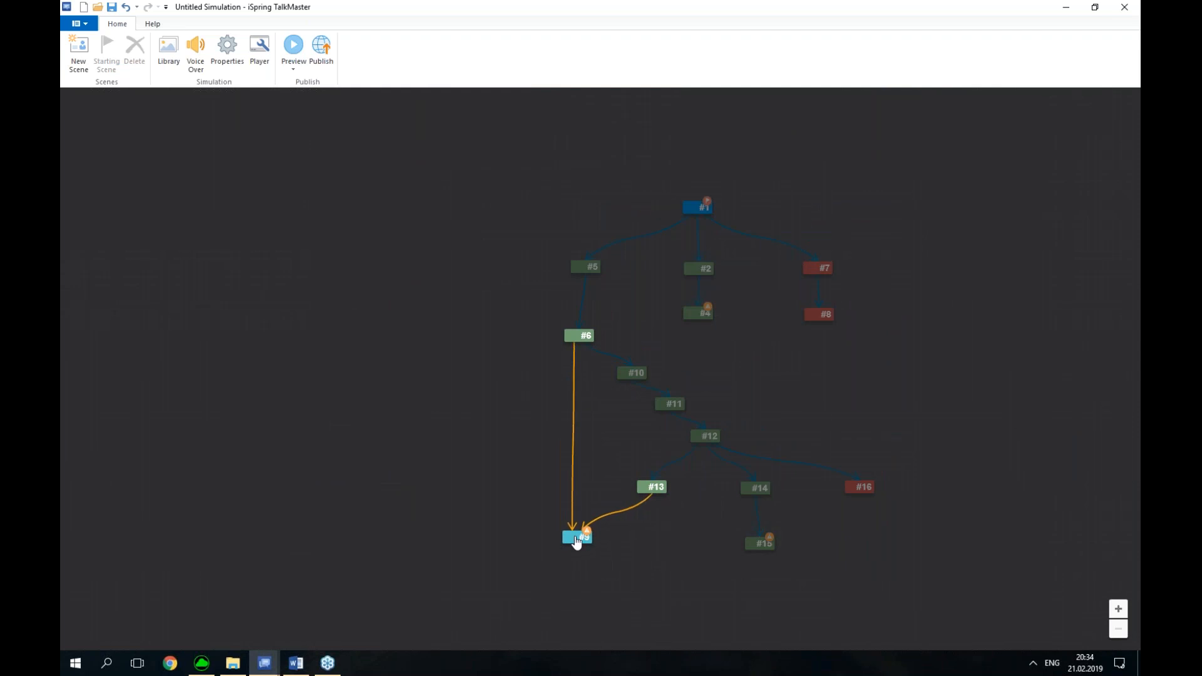
drag(859, 490, 843, 492)
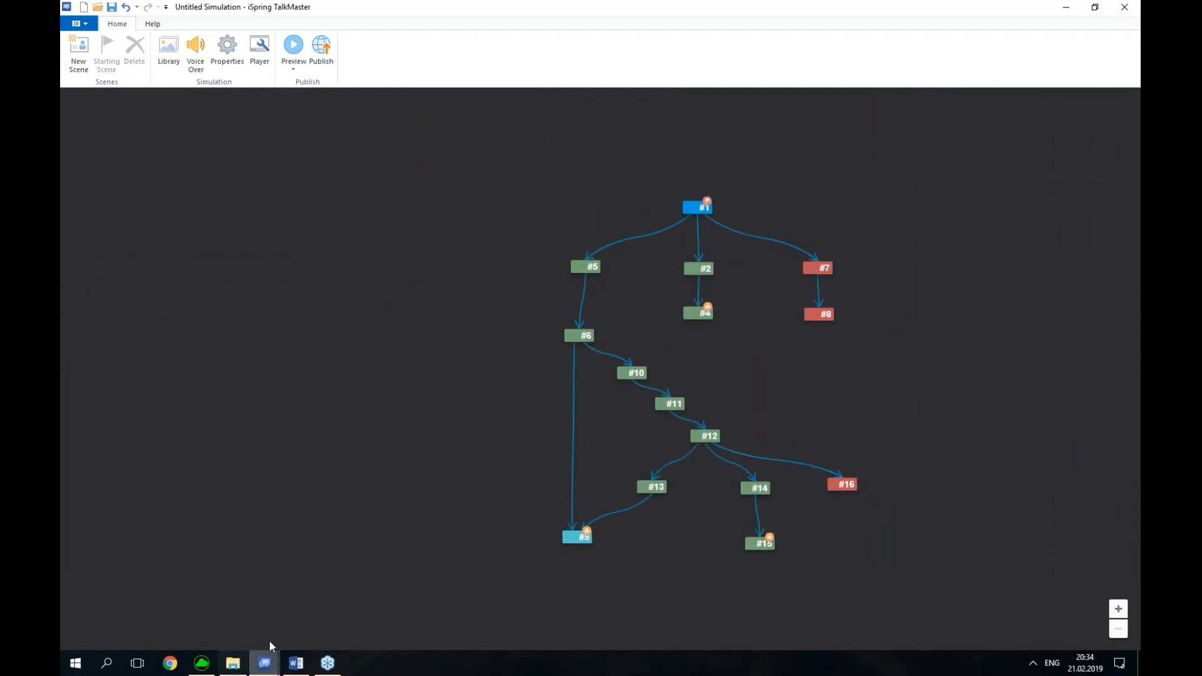
Examine the finished scene tree in Car Dialogue1 for comparison, and return to the untitled simulation
mouse_move(265, 662)
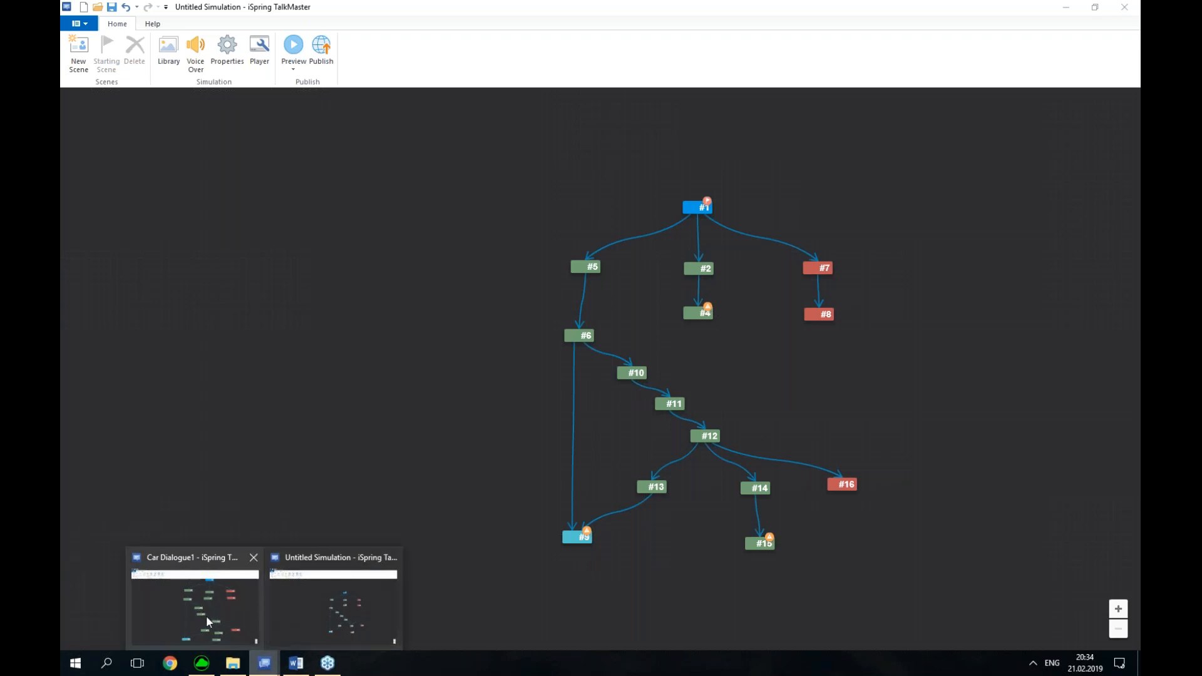
mouse_move(186, 614)
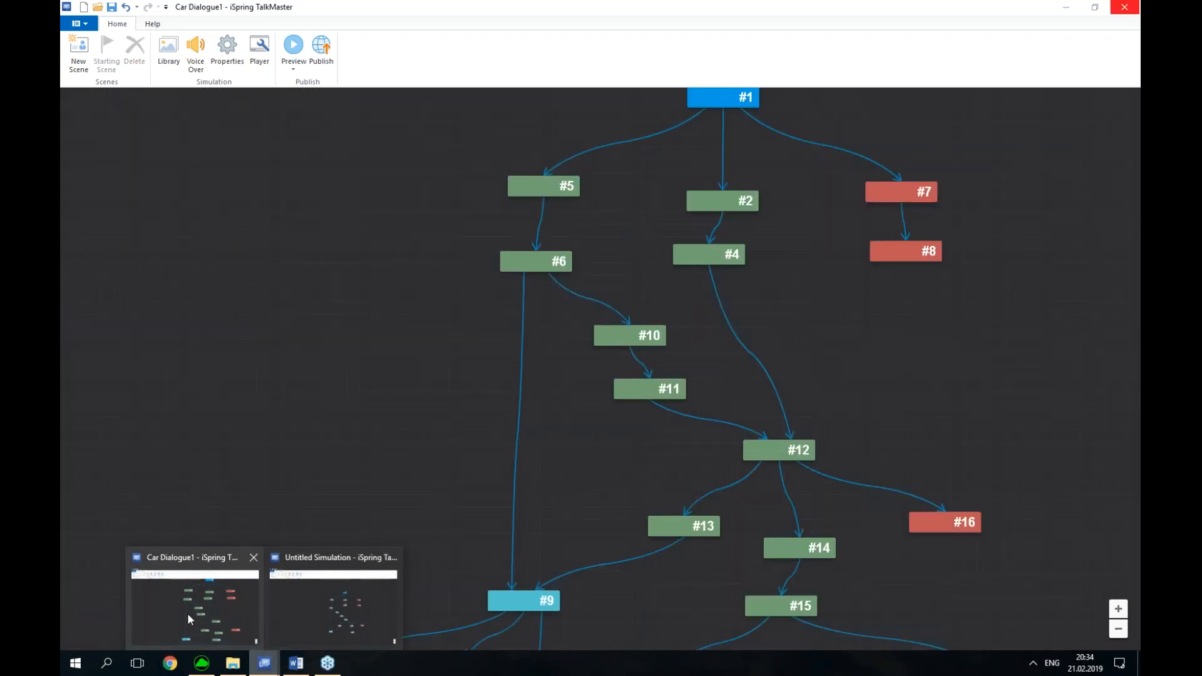
scroll(393, 431, down, 3)
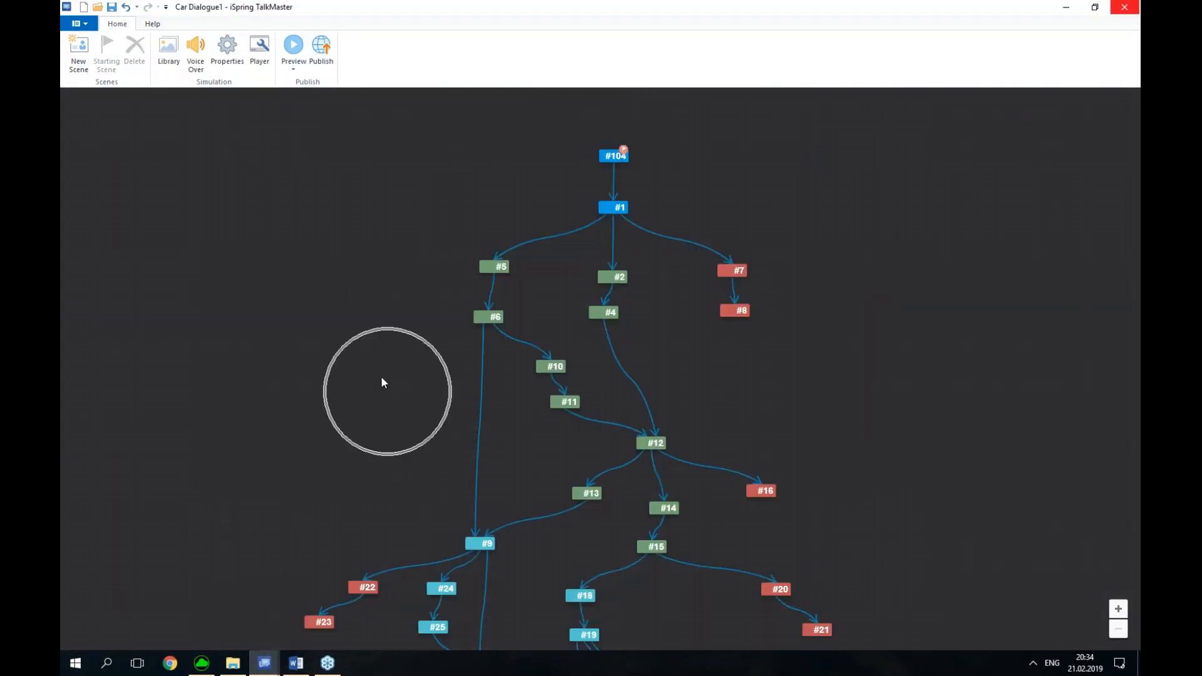
drag(383, 376, 397, 336)
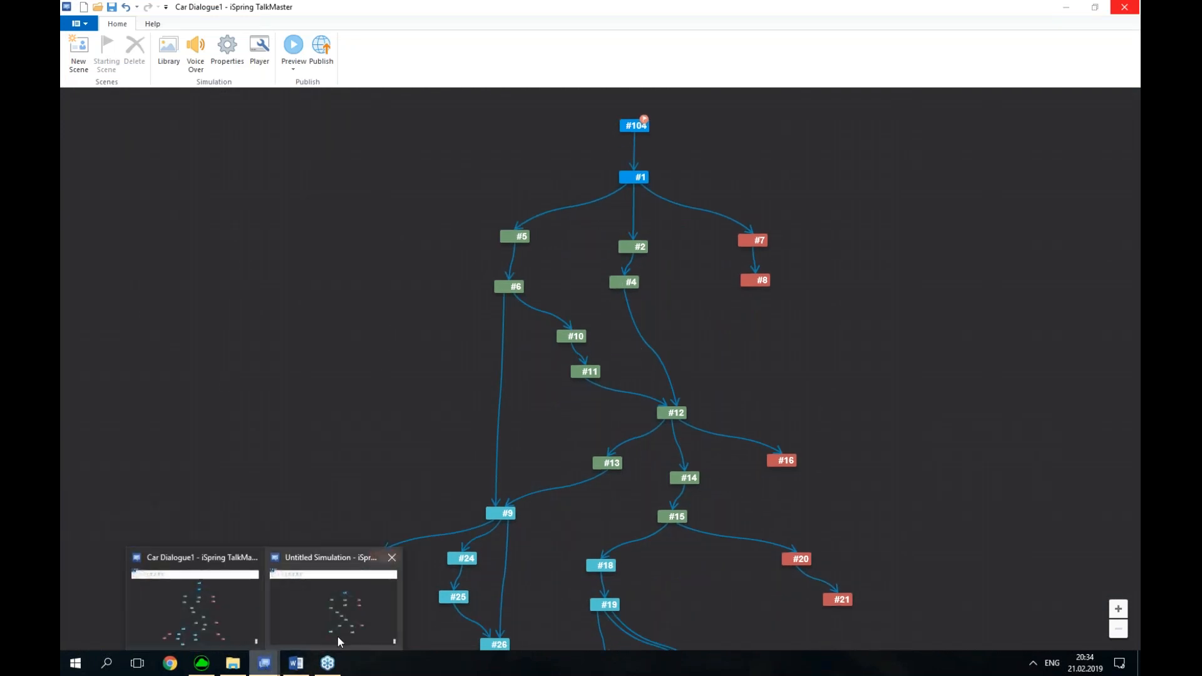
click(340, 634)
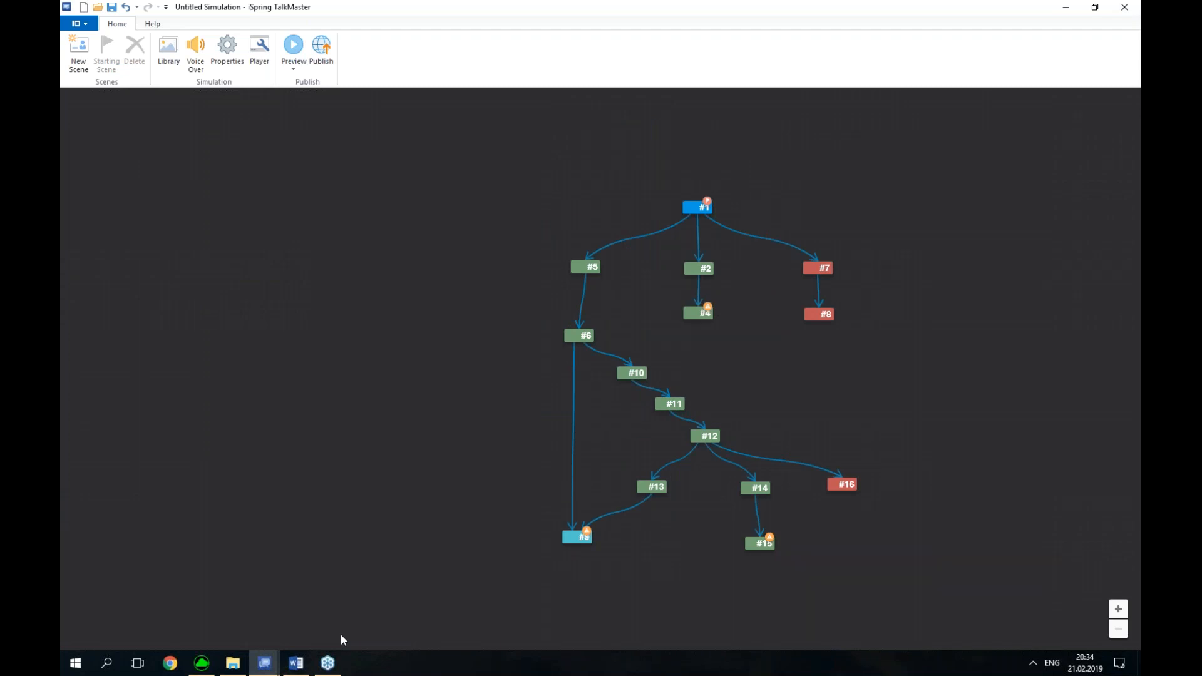
scroll(384, 529, up, 3)
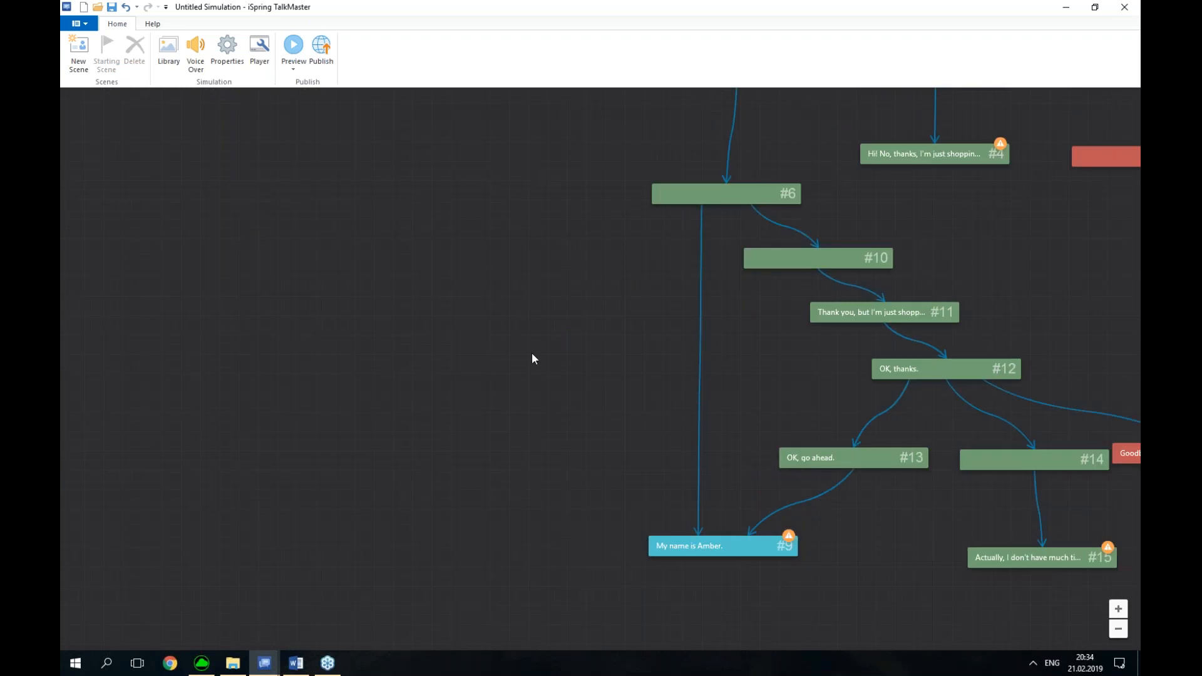
Switch the simulation from the scene tree to voice-over mode
drag(419, 419, 336, 438)
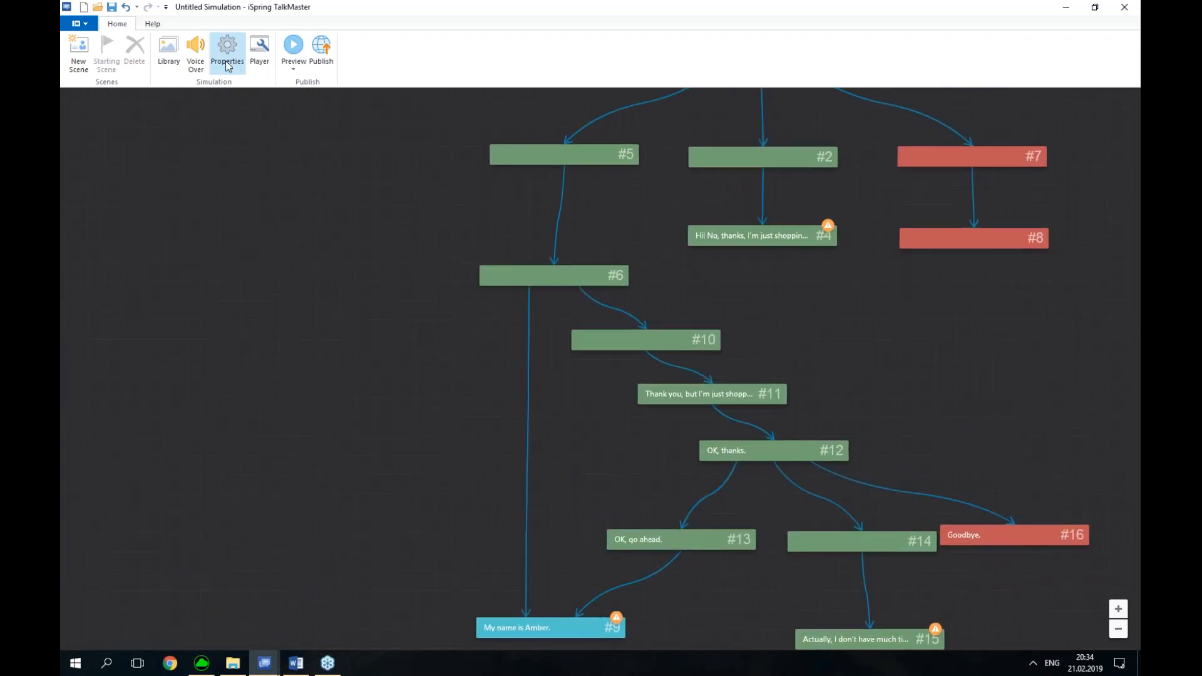
scroll(270, 172, down, 5)
click(187, 69)
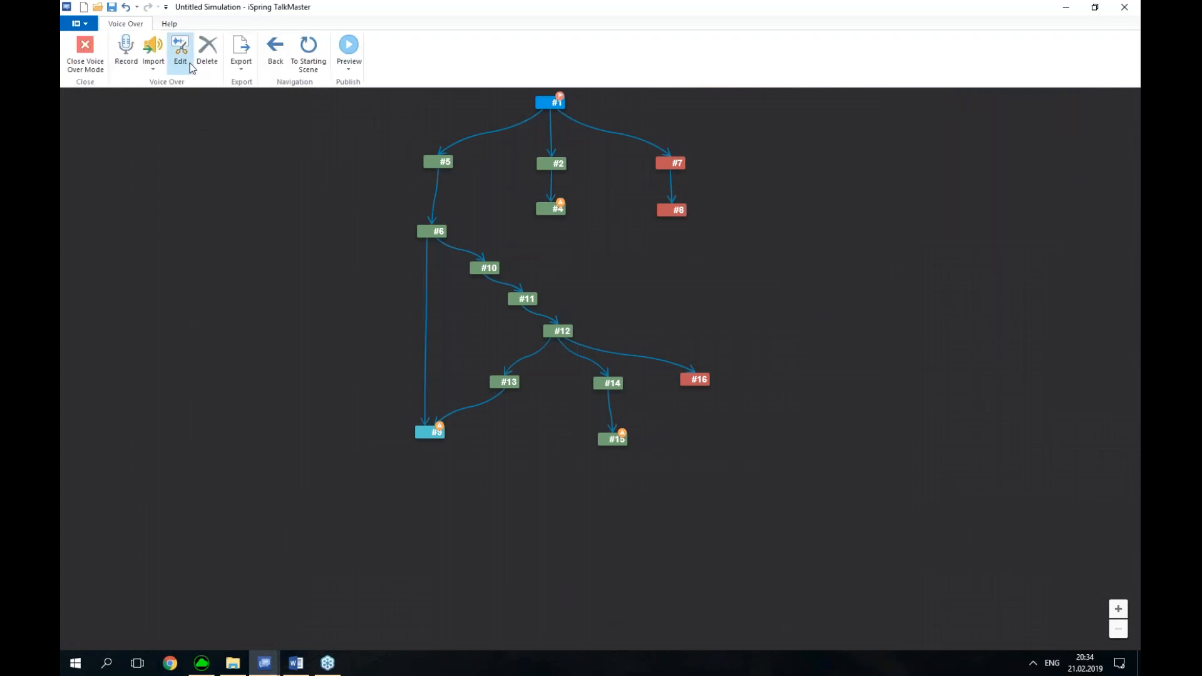
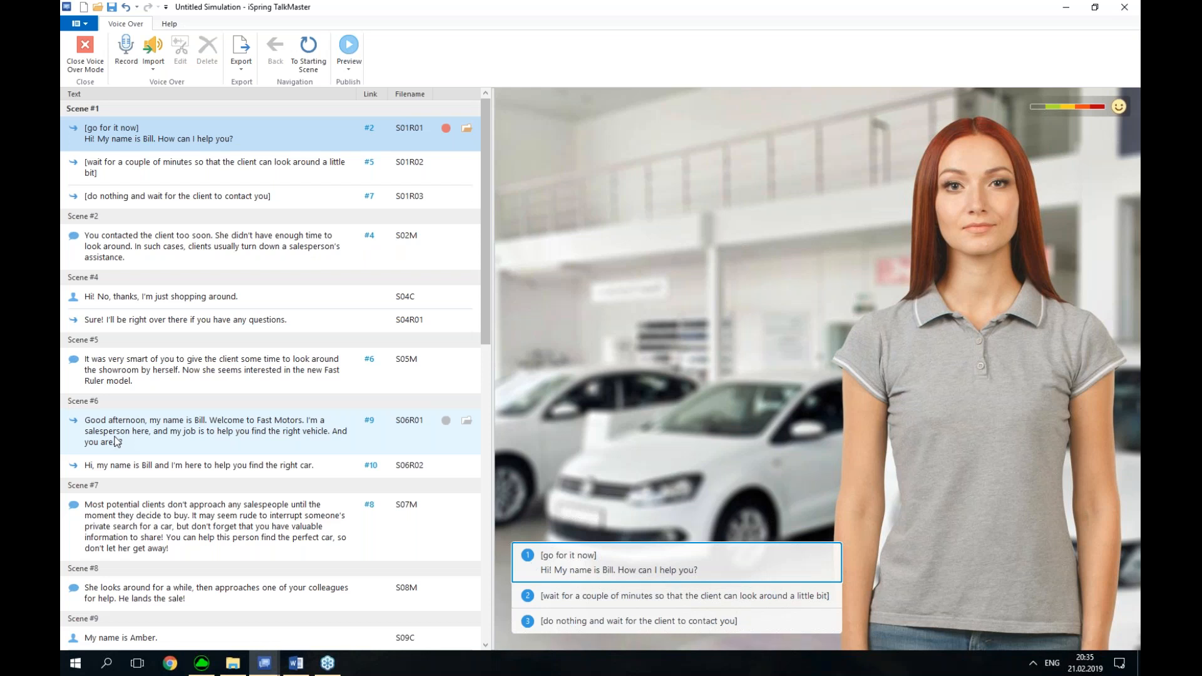
click(244, 67)
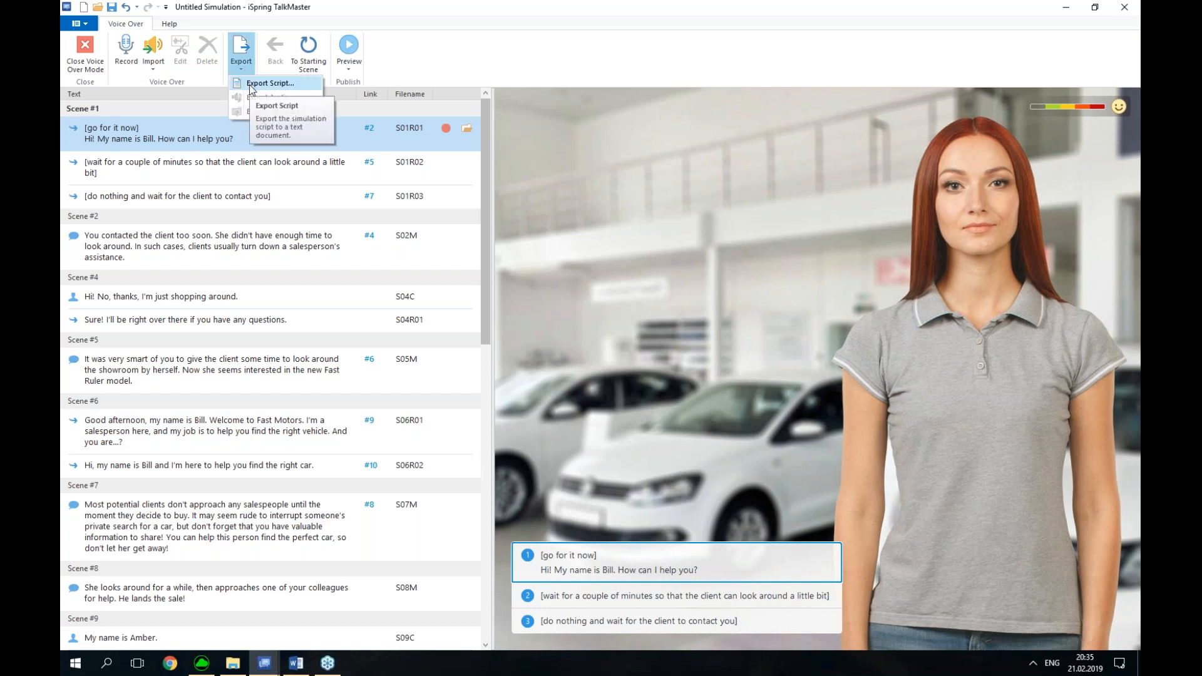
click(251, 85)
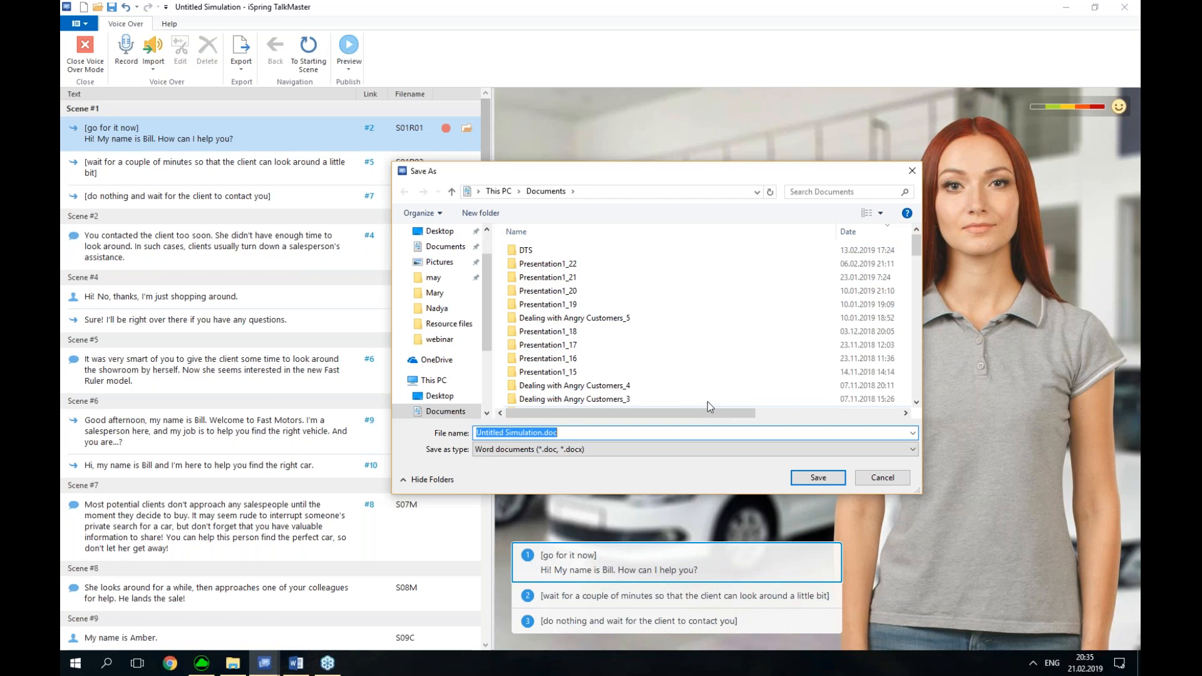
click(887, 482)
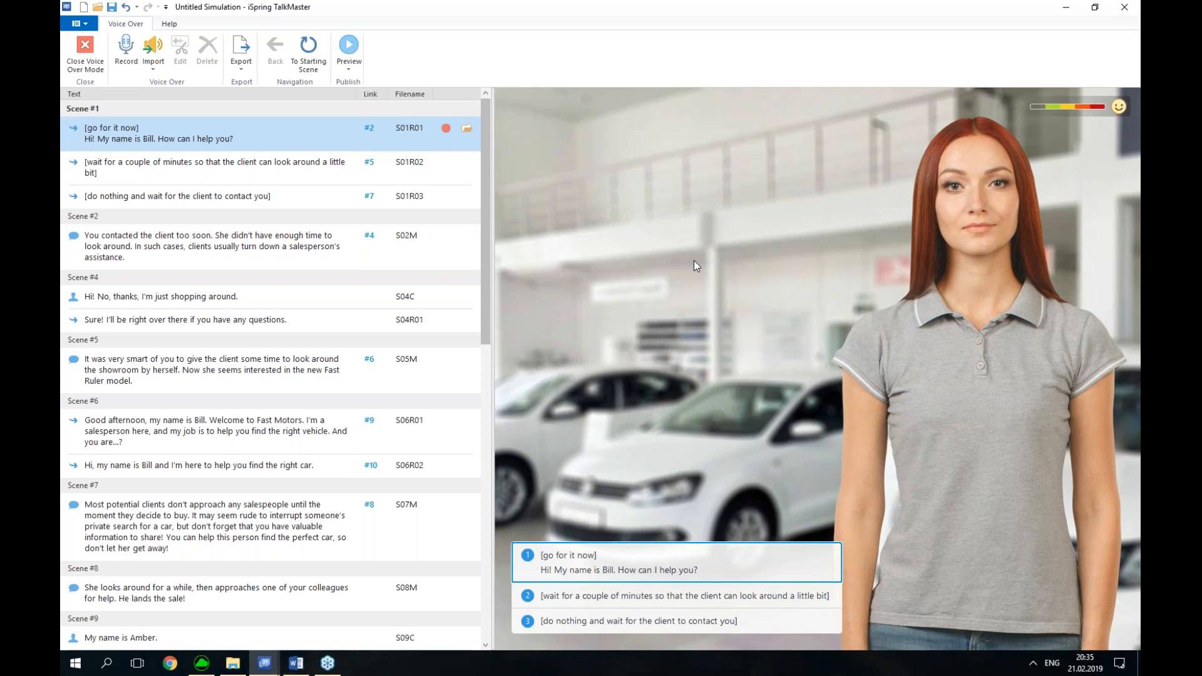
View the narration script in the sound recorder for scene #1's second reply, and close the recorder without recording
click(445, 128)
click(291, 182)
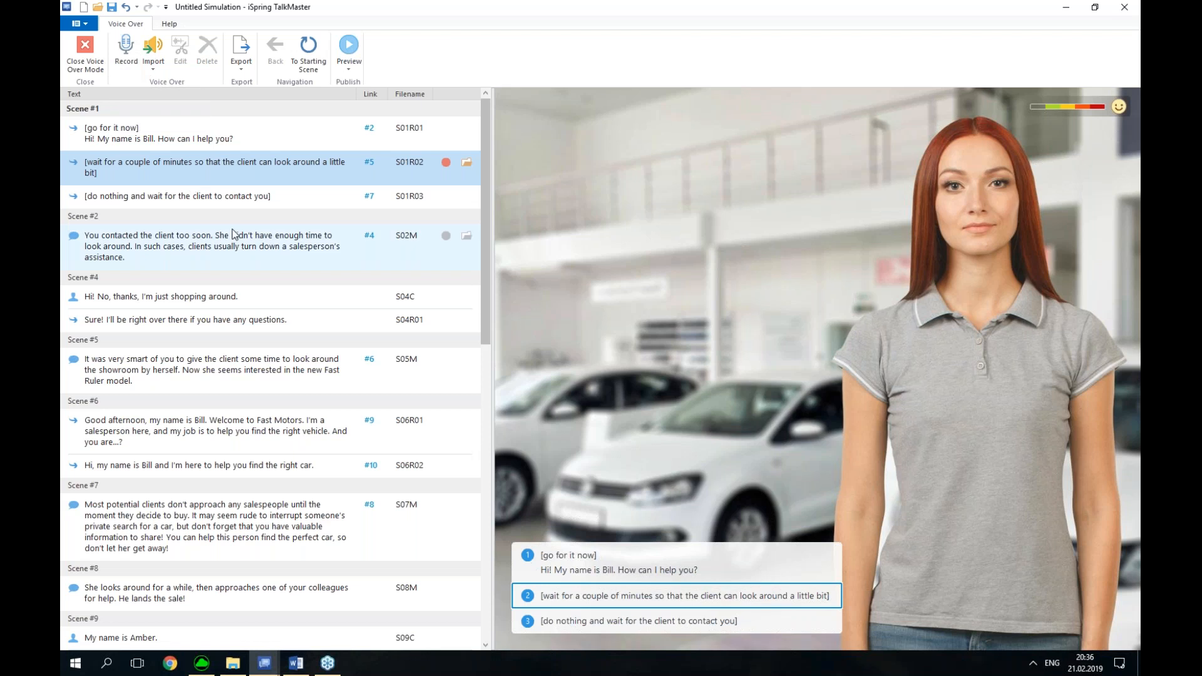
click(446, 163)
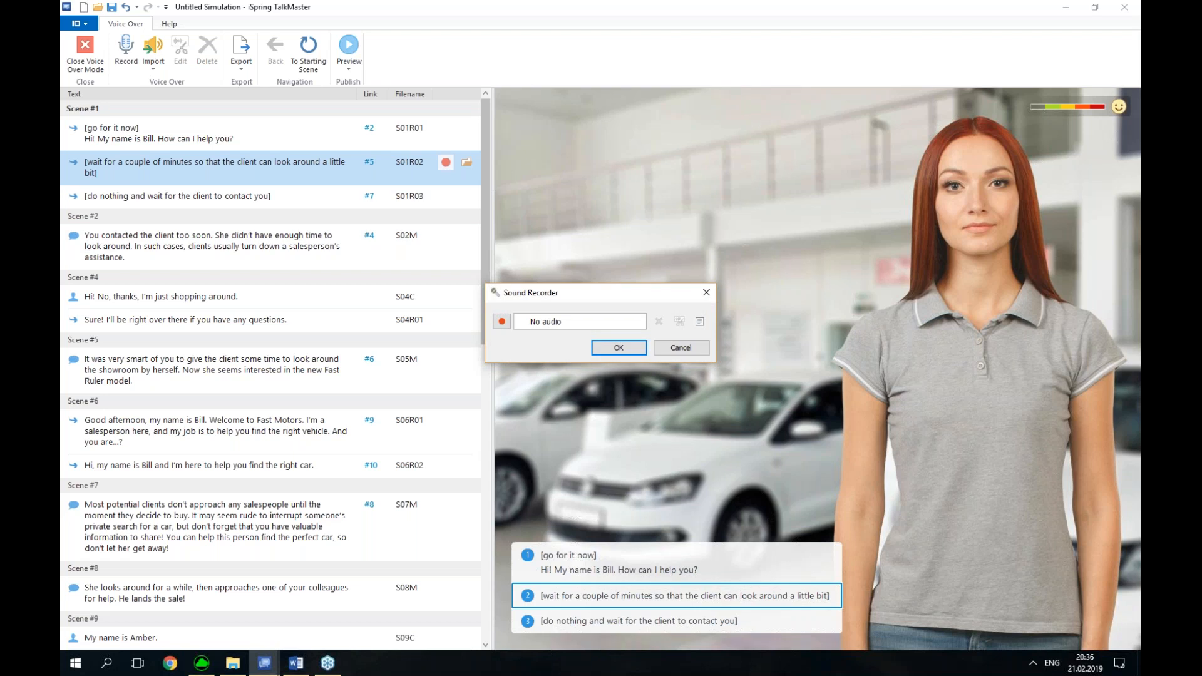
click(697, 323)
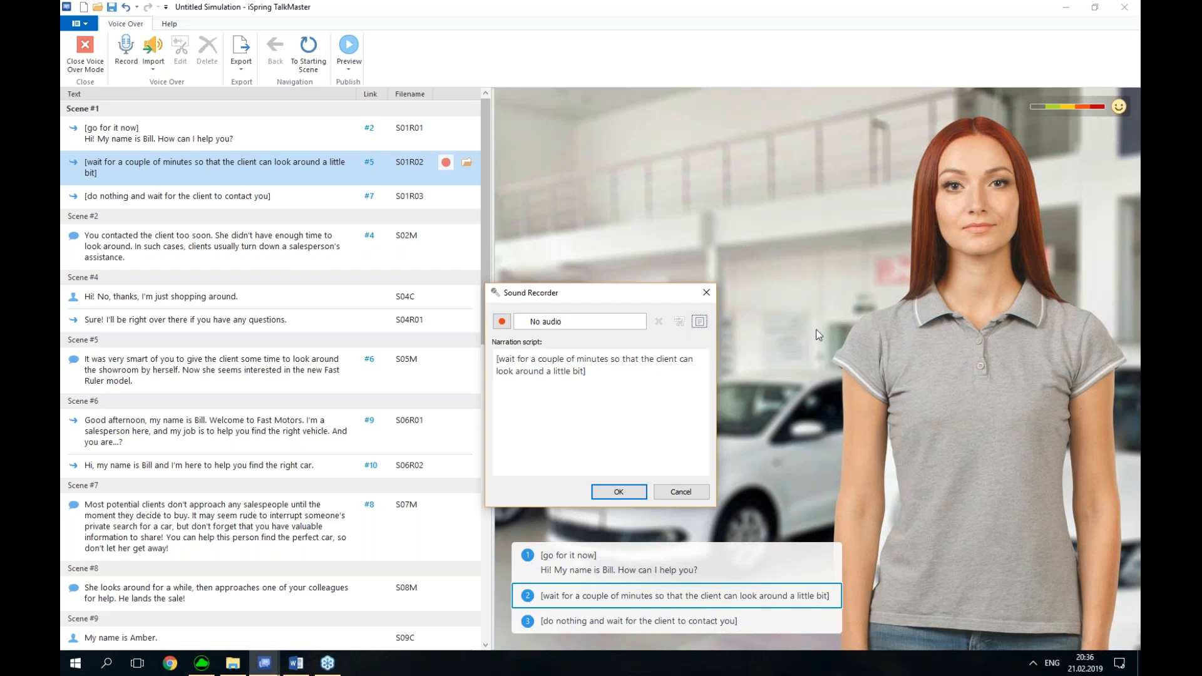
click(696, 495)
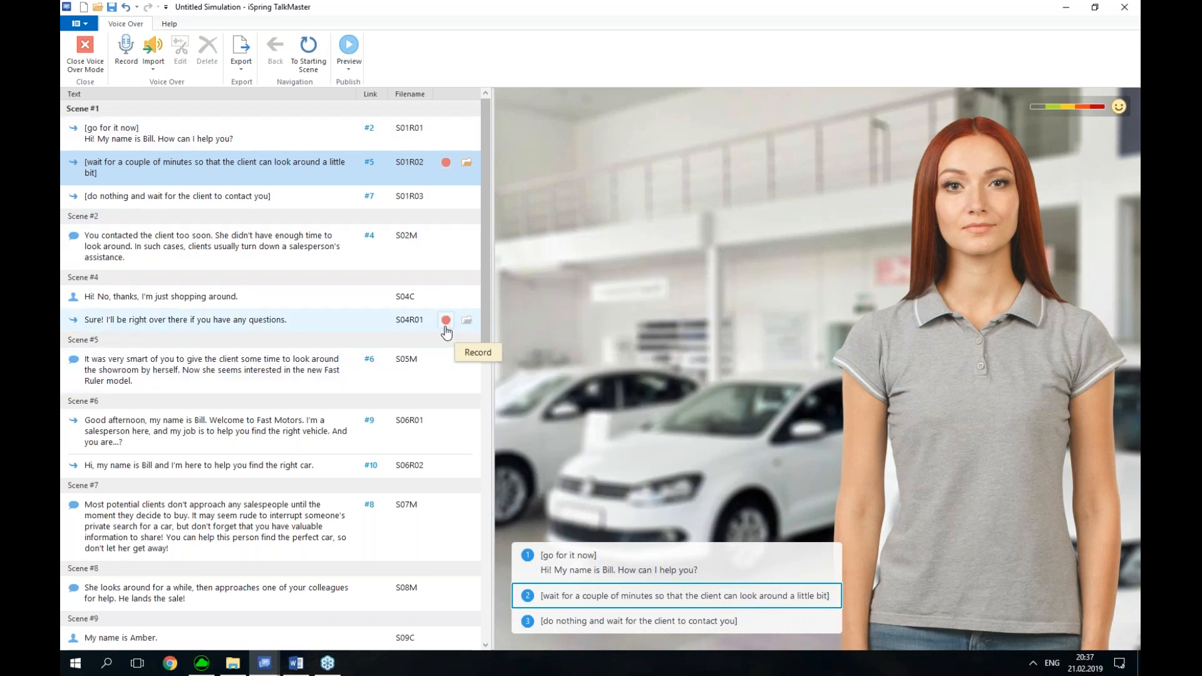
Record a voice-over for scene #4's reply "Sure! I'll be right over there if you have any questions." with the narration script displayed
click(446, 324)
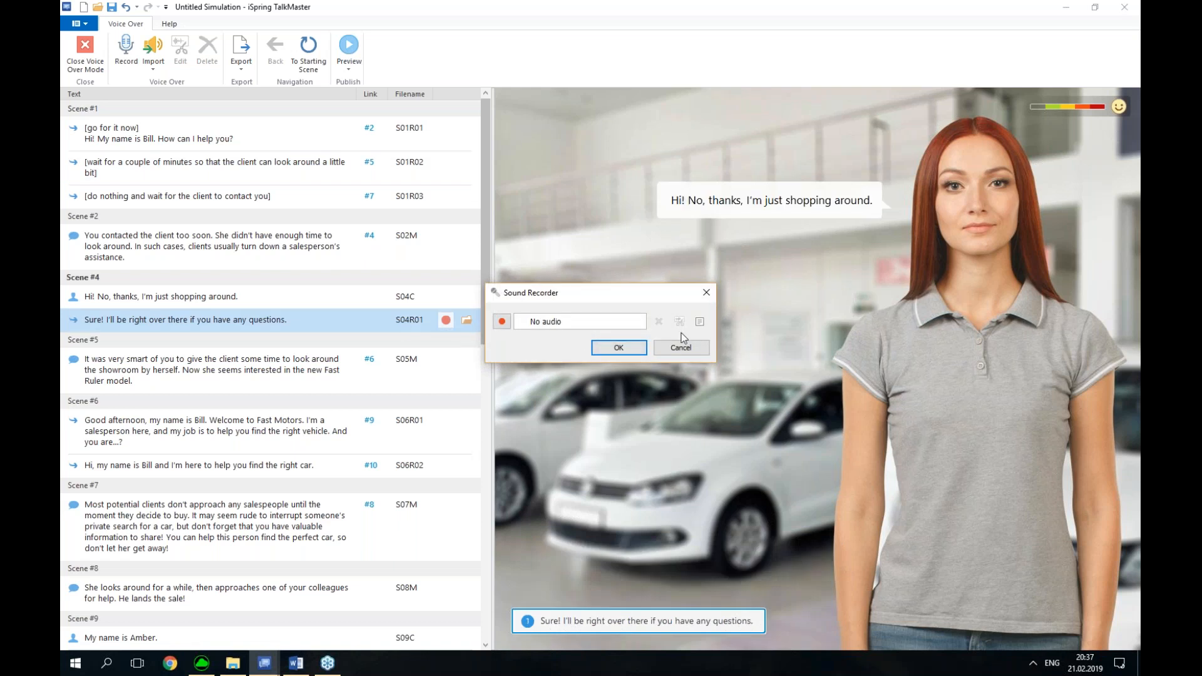
click(700, 322)
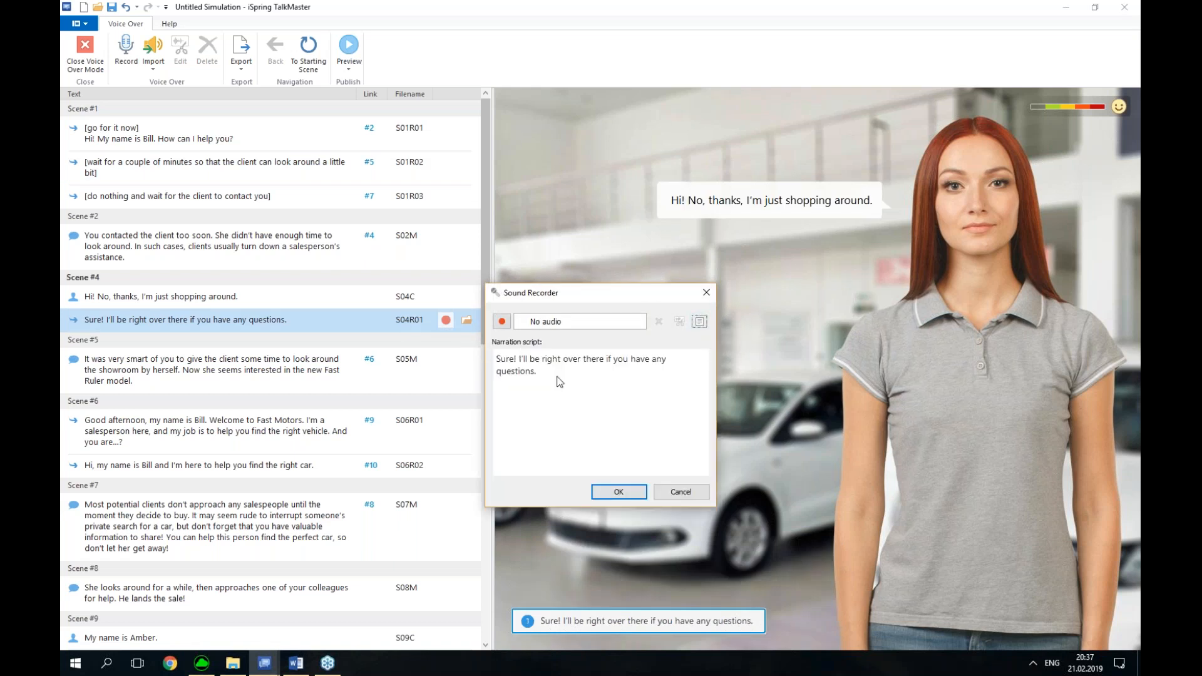
click(502, 322)
click(502, 322)
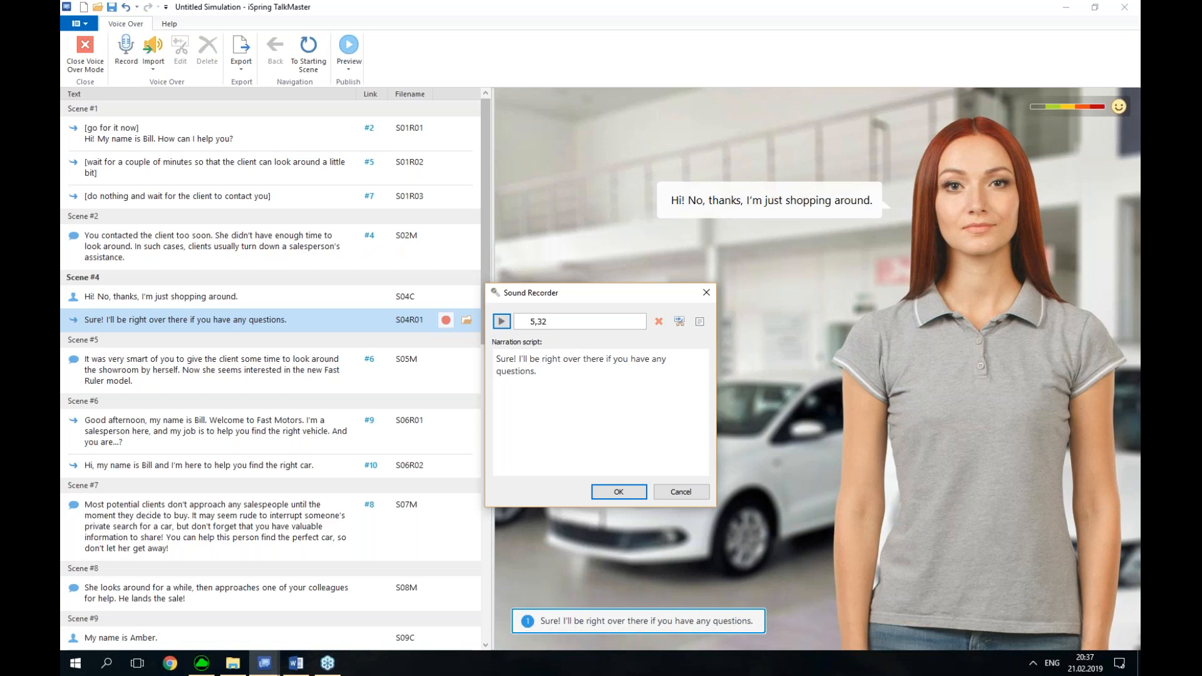
Examine the audio files in the Car Dialogue Audio Narration folder under Resource files, and return to the simulation
click(234, 667)
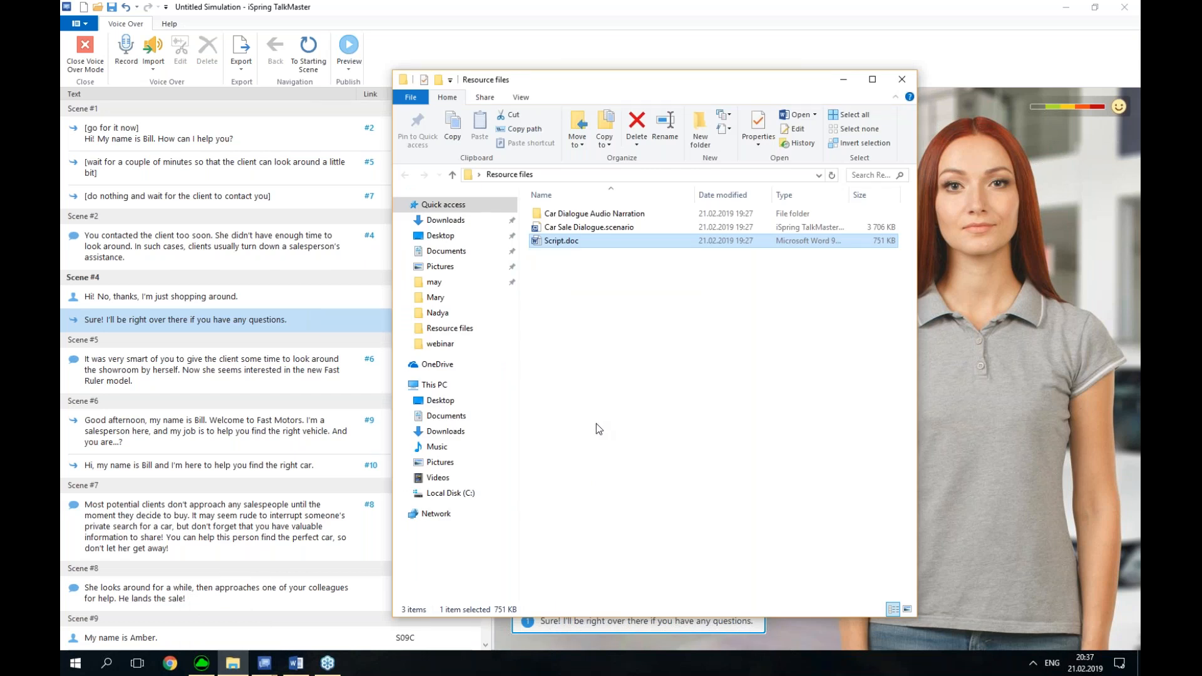
click(592, 213)
double_click(591, 211)
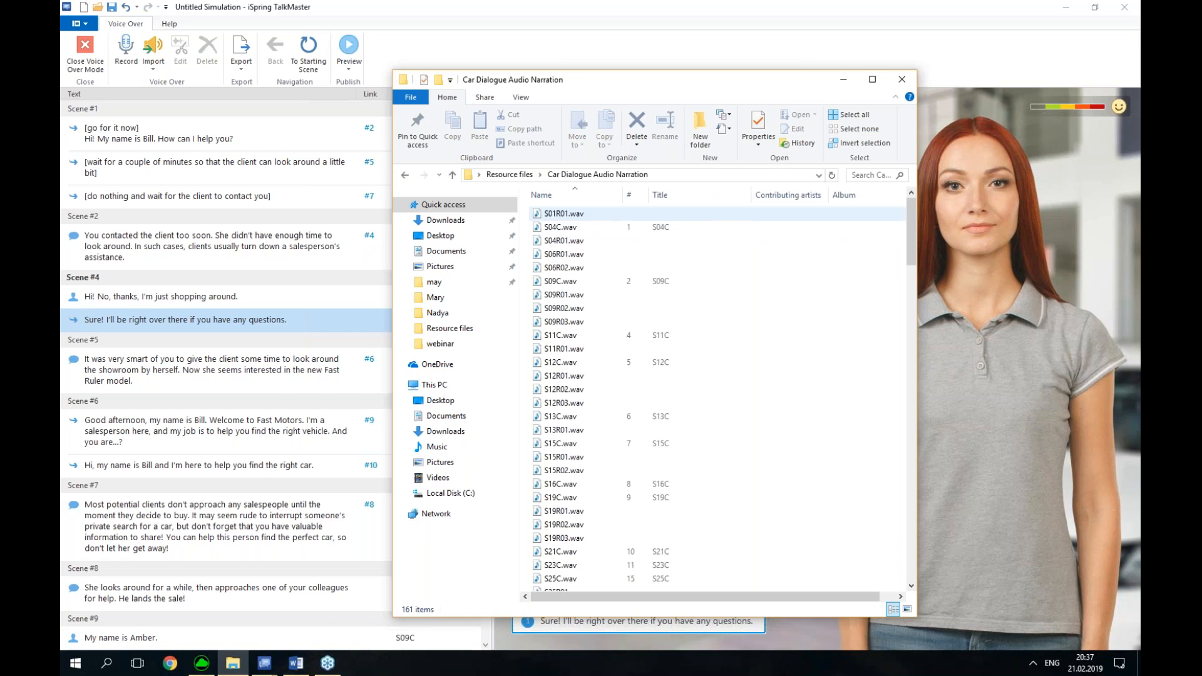
scroll(644, 277, down, 3)
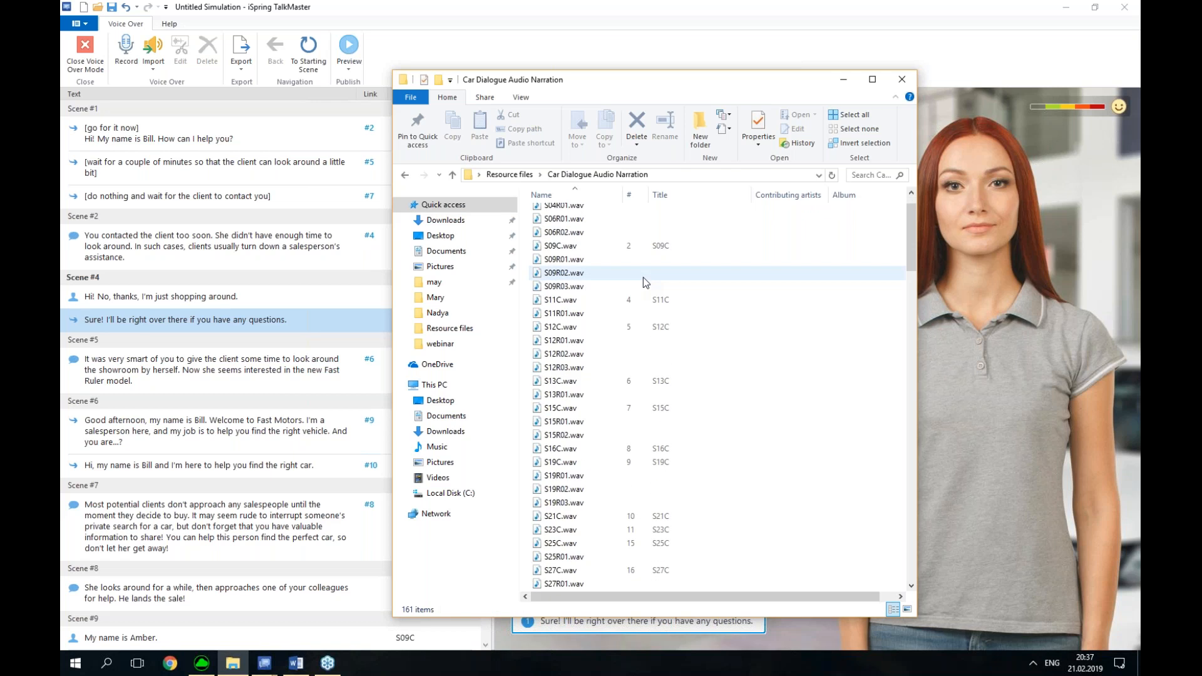
scroll(643, 277, down, 2)
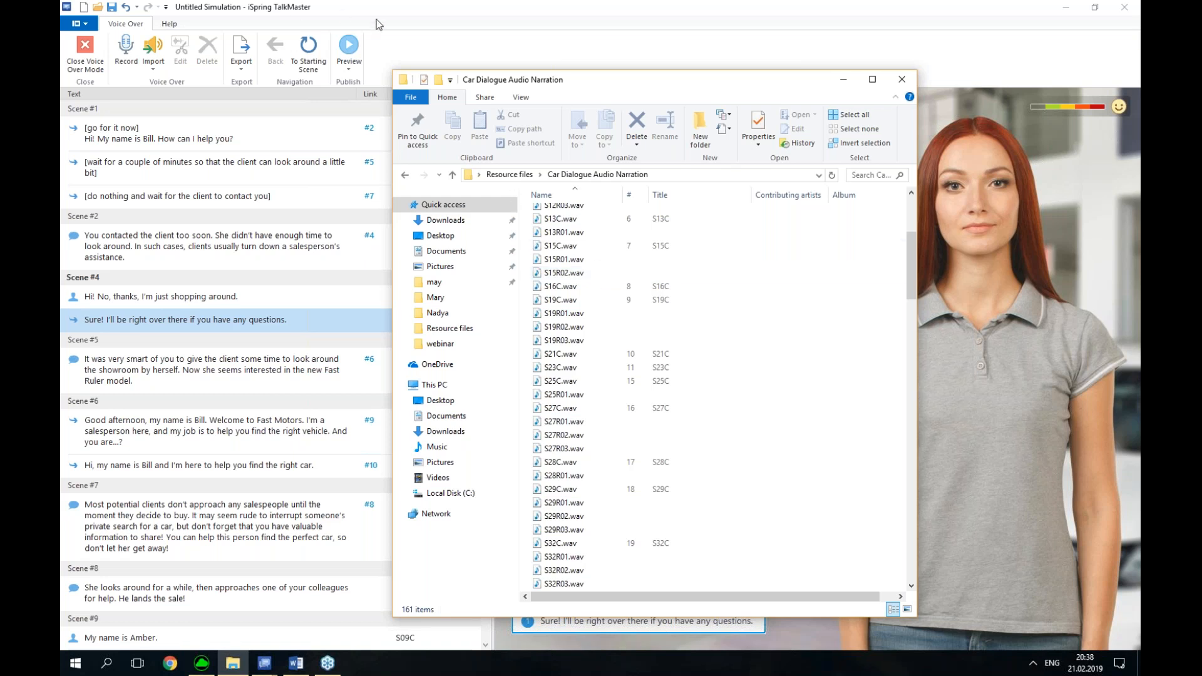
click(518, 21)
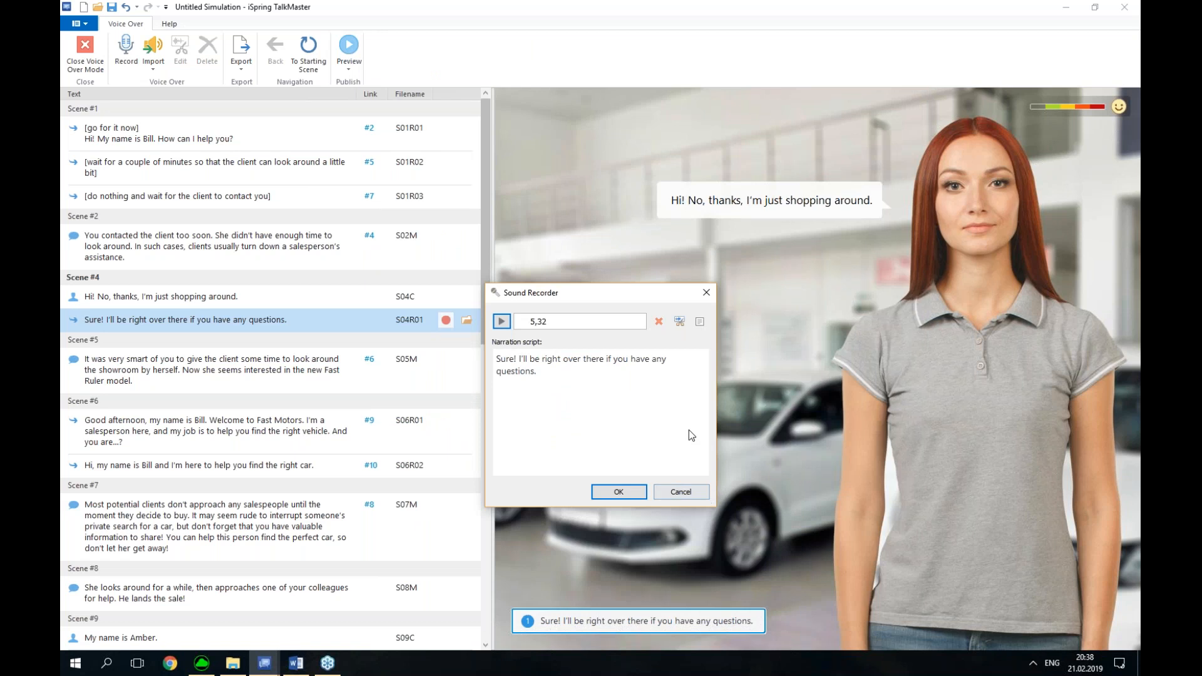
Discard the recording for scene #4's reply and review the voice-over file names assigned to the dialogue lines
click(681, 491)
click(618, 419)
click(142, 70)
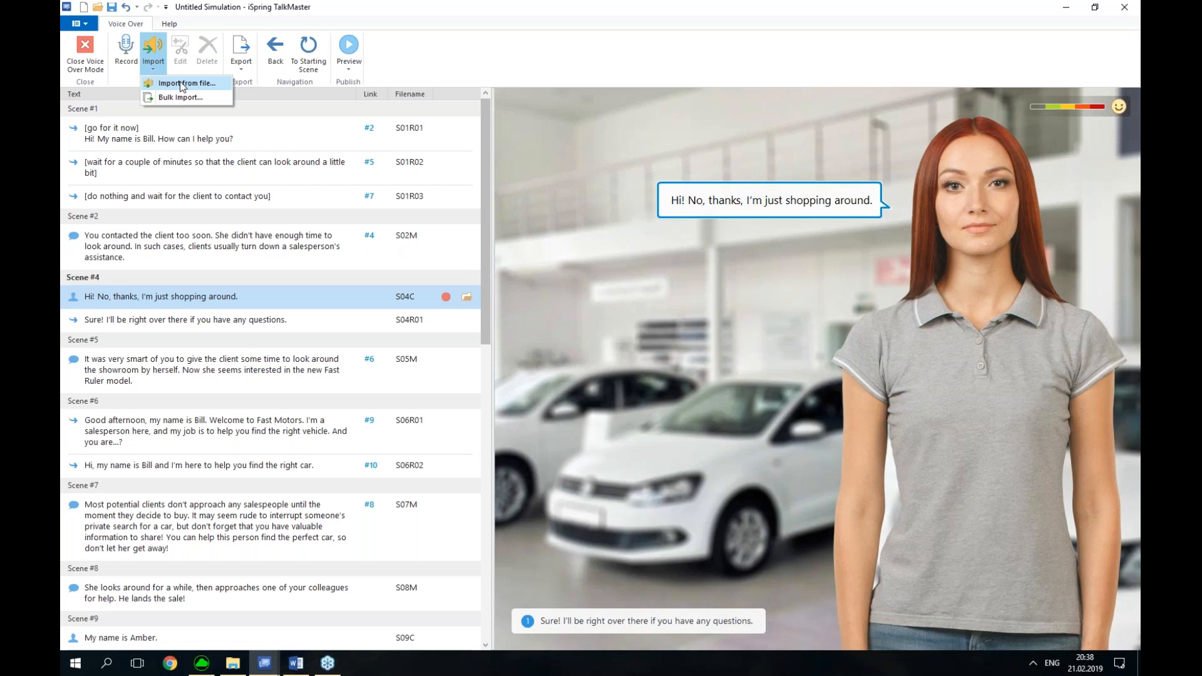
click(473, 183)
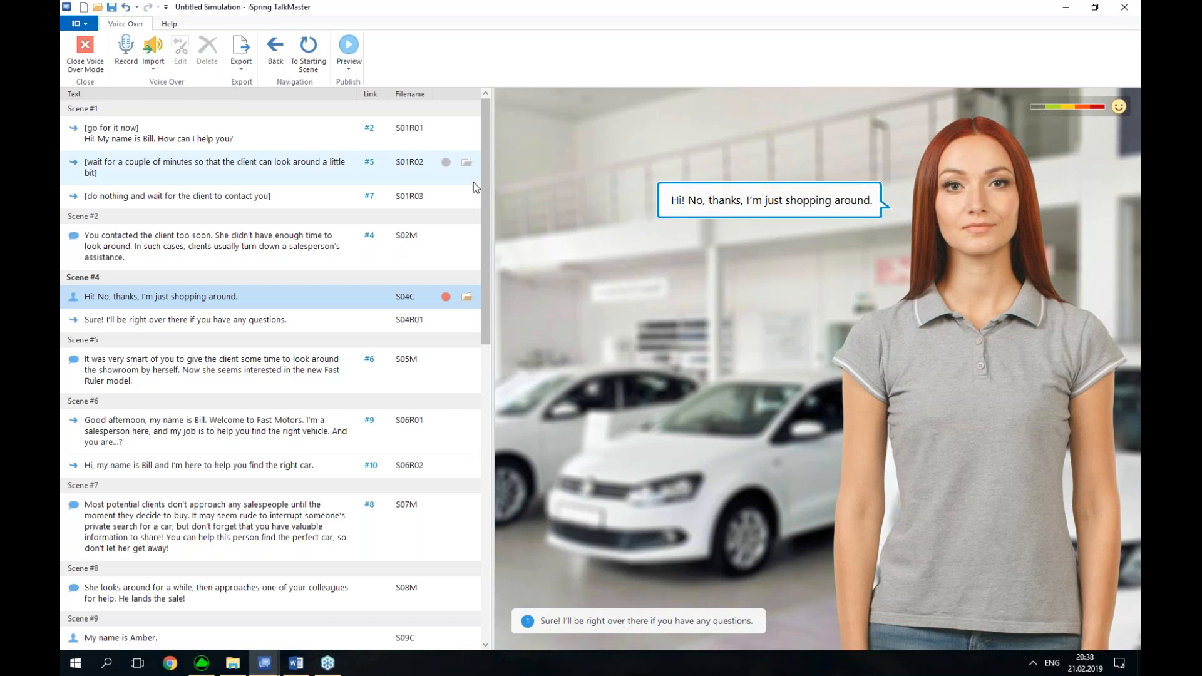
scroll(397, 188, down, 3)
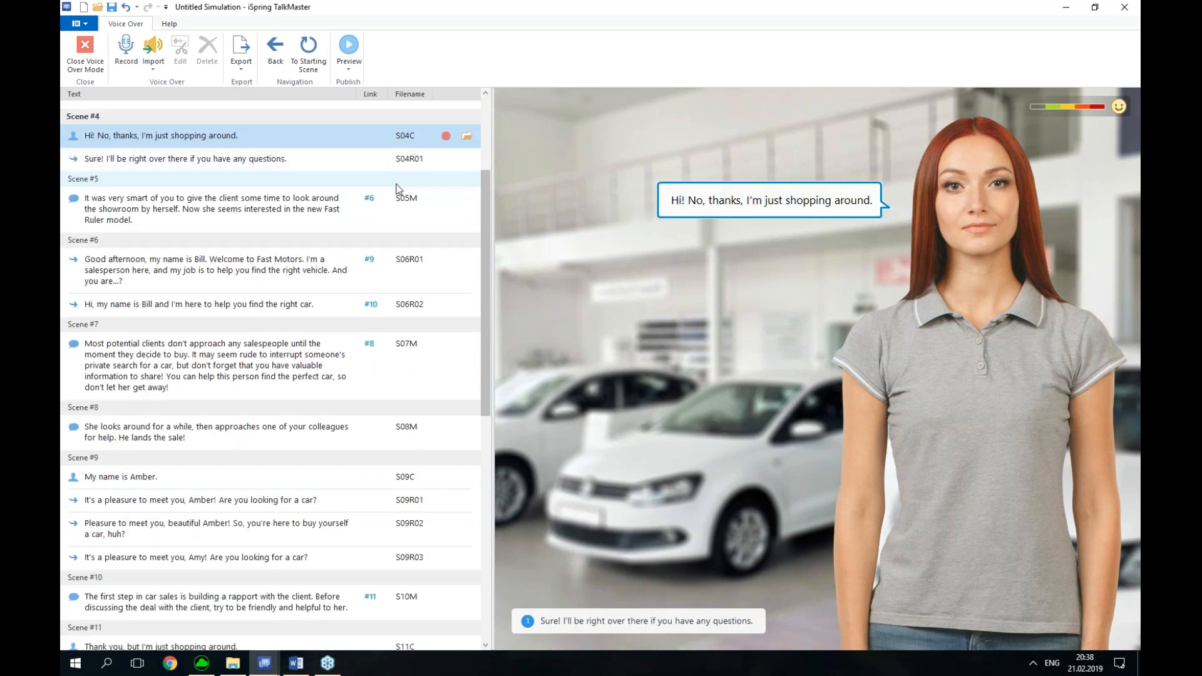
scroll(397, 188, up, 3)
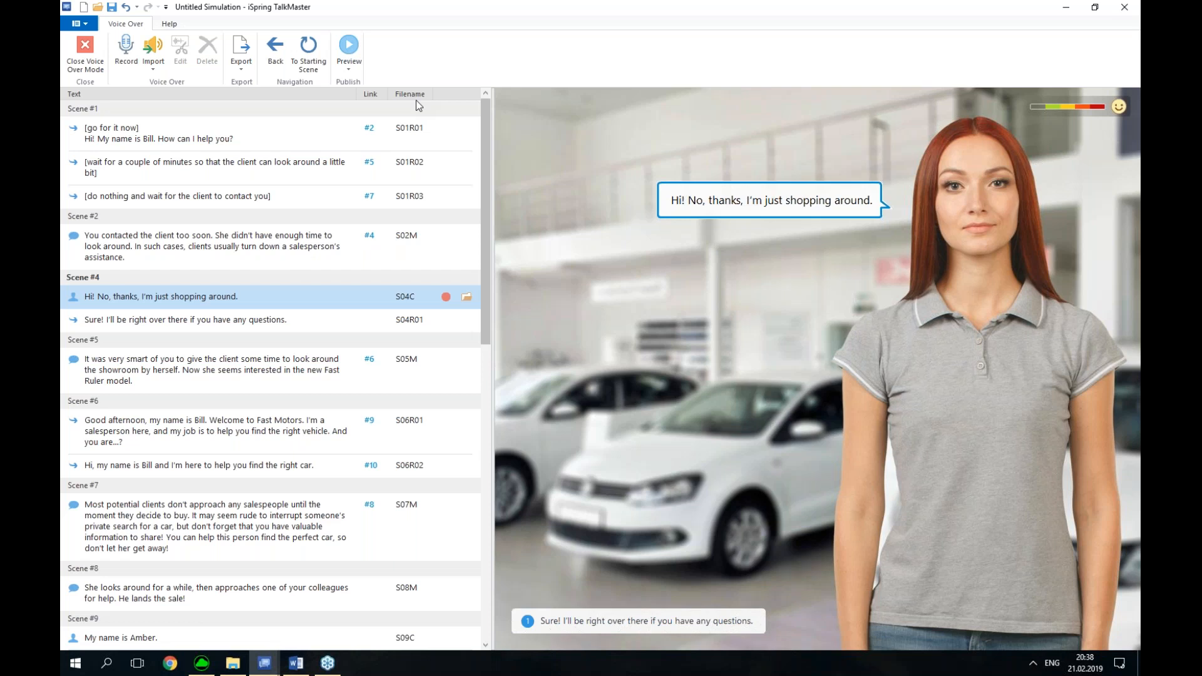
Compare the WAV names in the Car Dialogue Audio Narration folder with the simulation's voice-over file names, placing both windows side by side
click(233, 664)
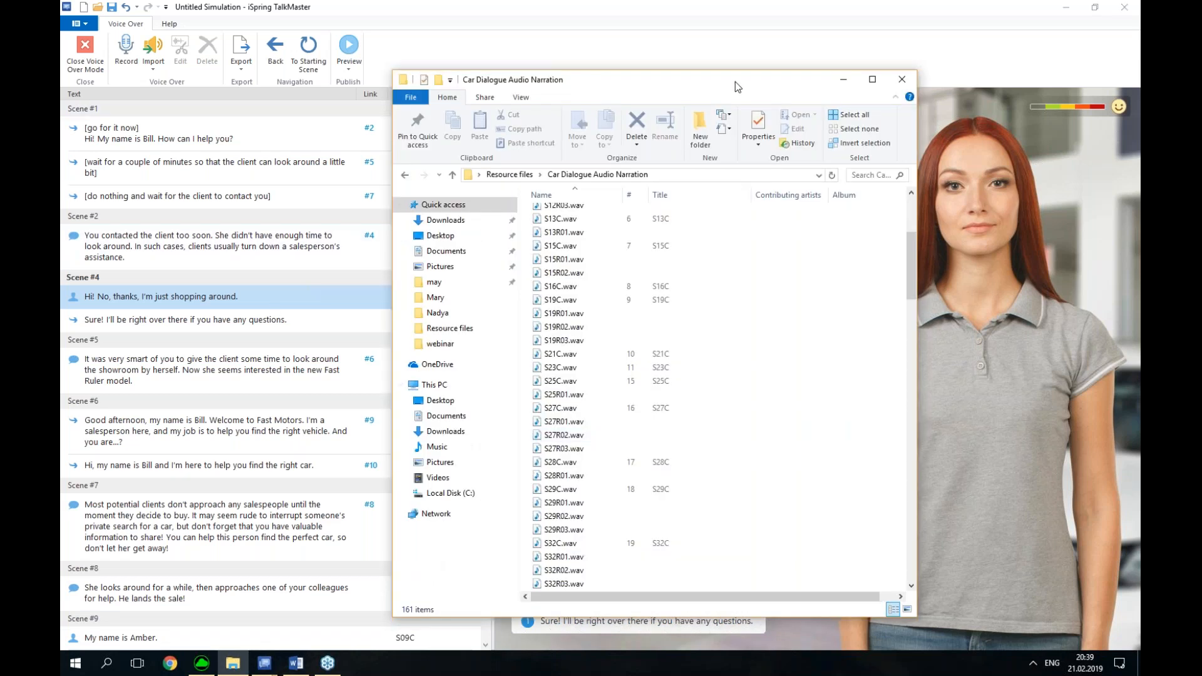
drag(735, 81, 865, 59)
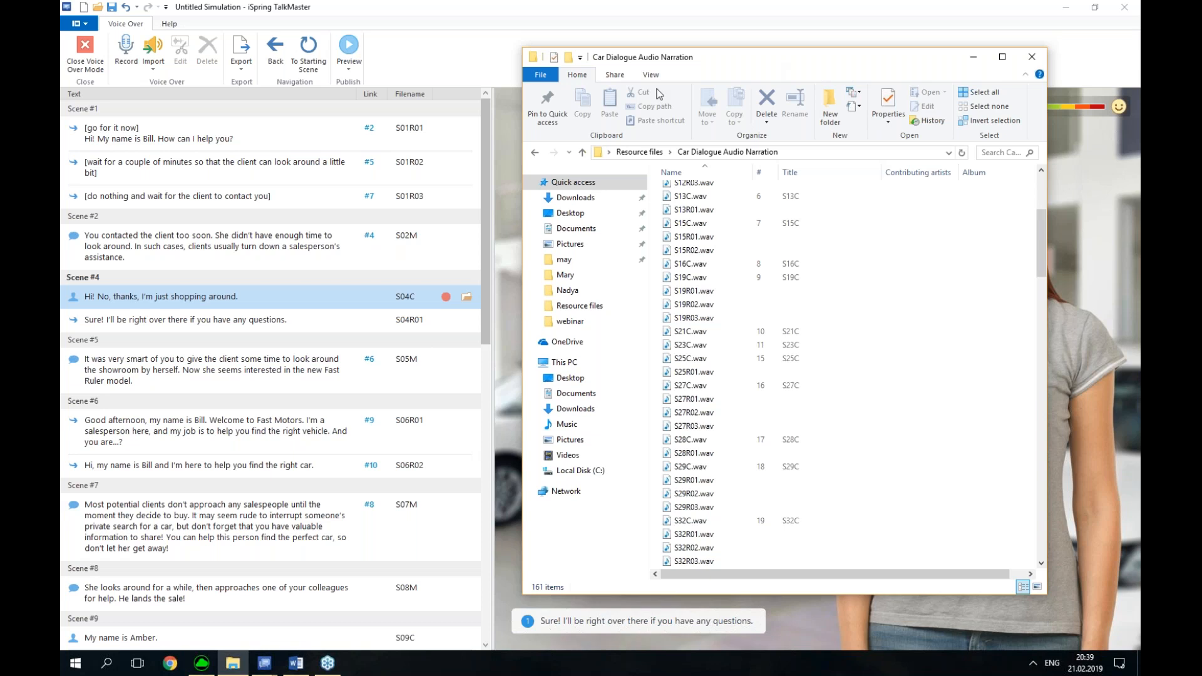
scroll(720, 225, up, 5)
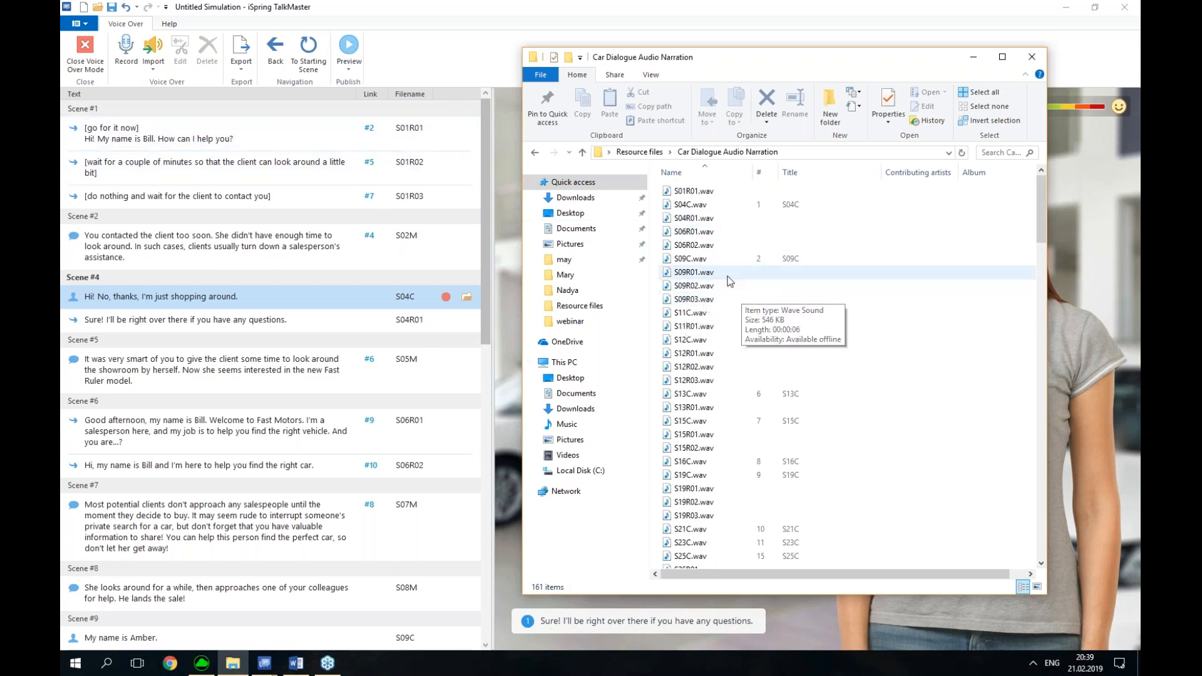
mouse_move(730, 281)
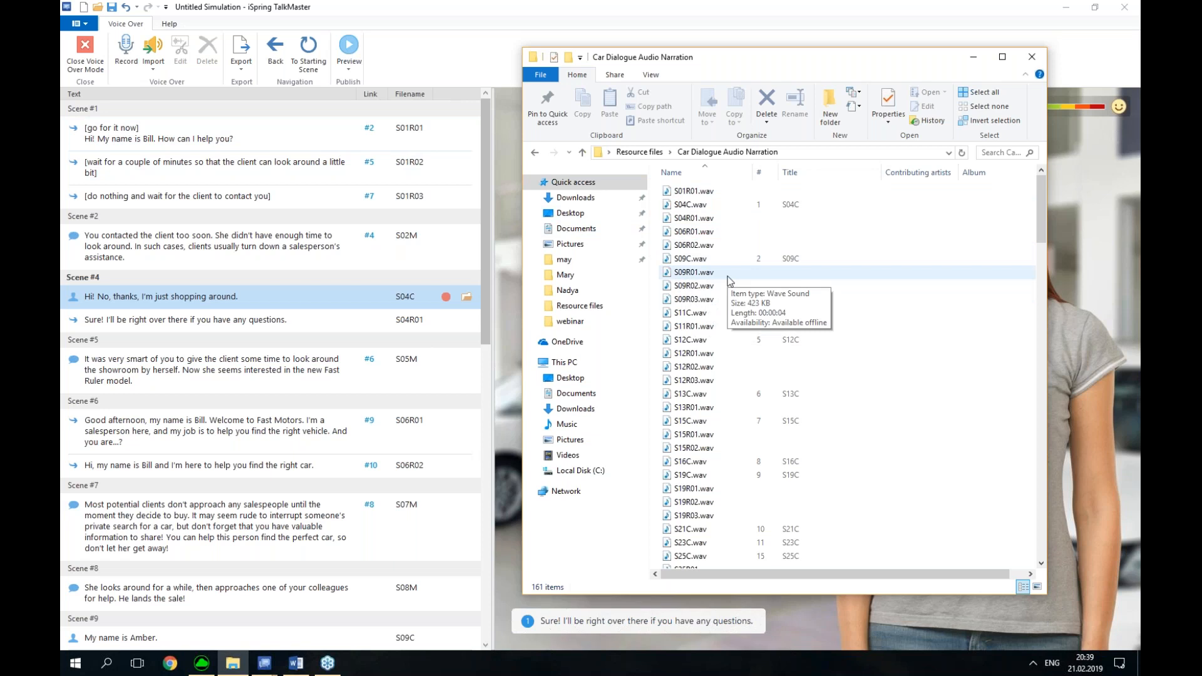
click(408, 37)
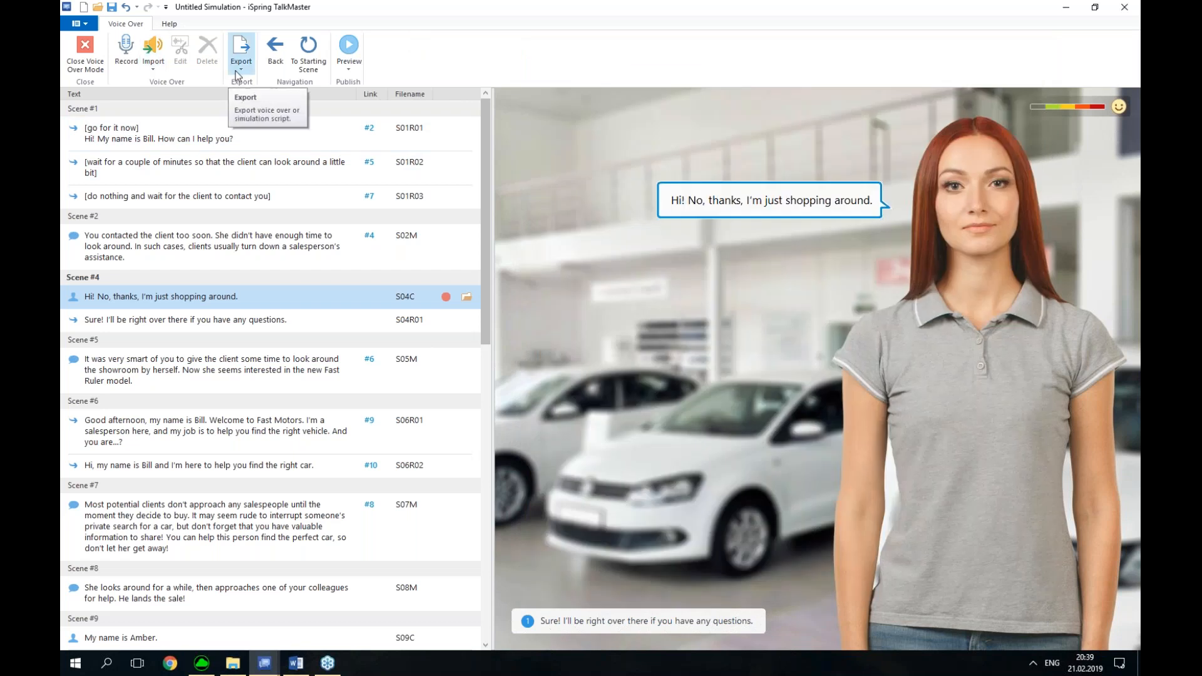
Bulk import all the WAV files from the Car Dialogue Audio Narration folder as voice-overs
click(153, 62)
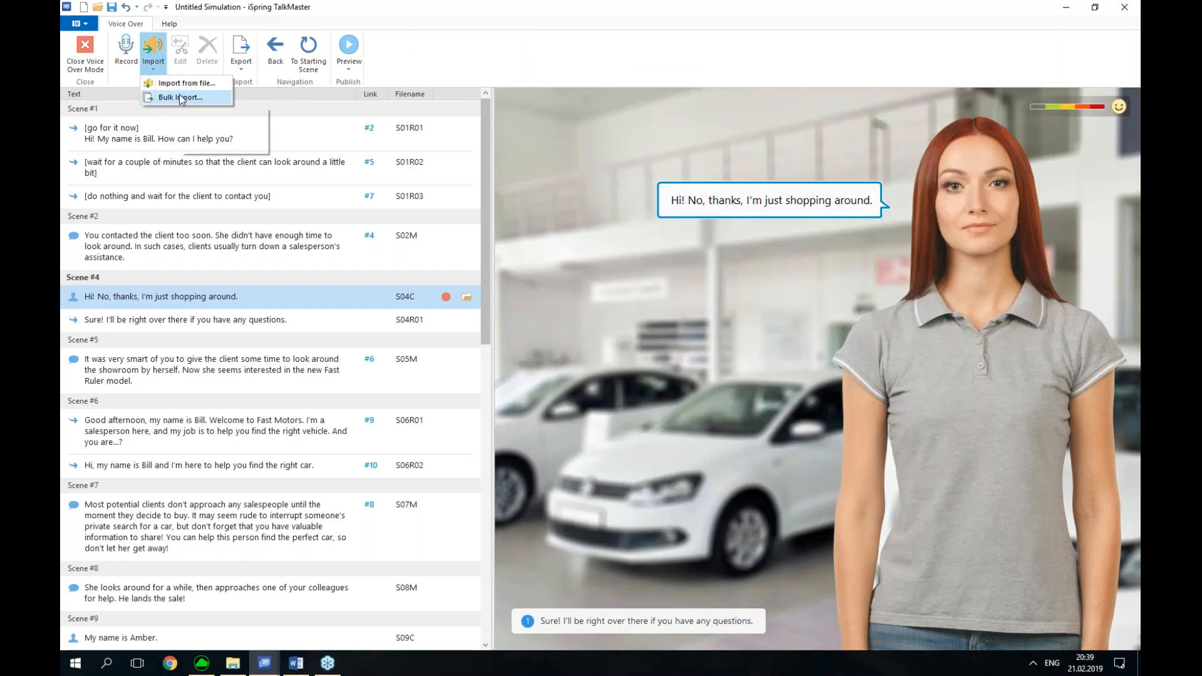
click(181, 98)
click(705, 366)
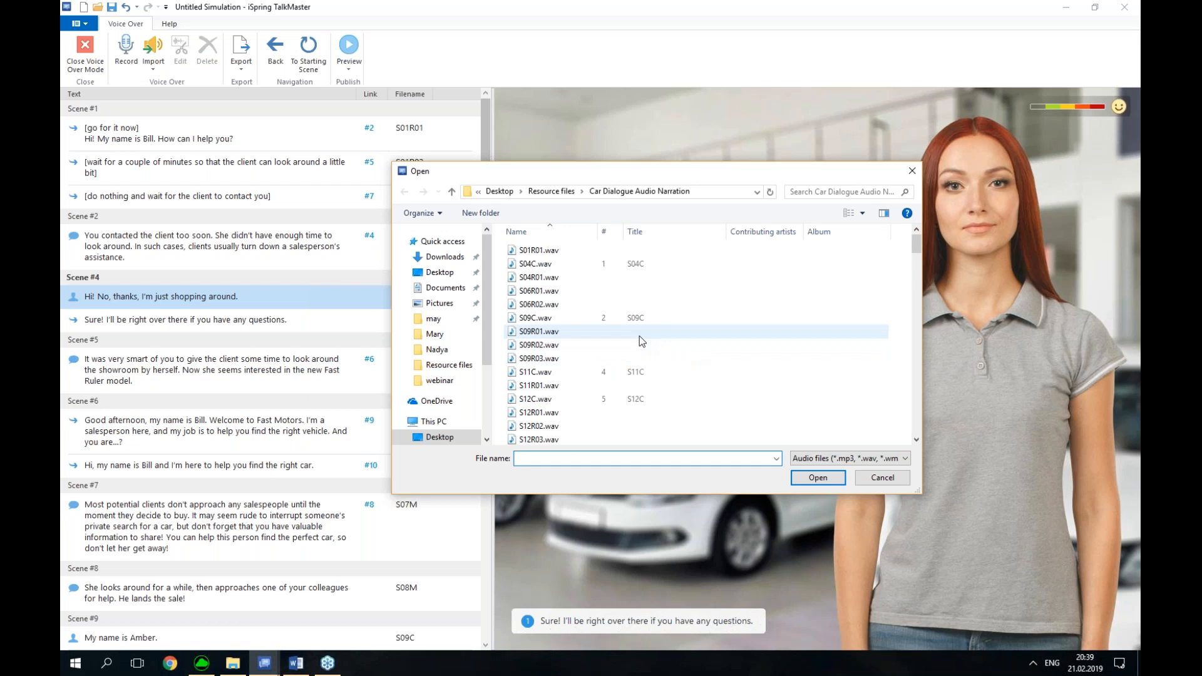
click(563, 320)
key(ctrl+a)
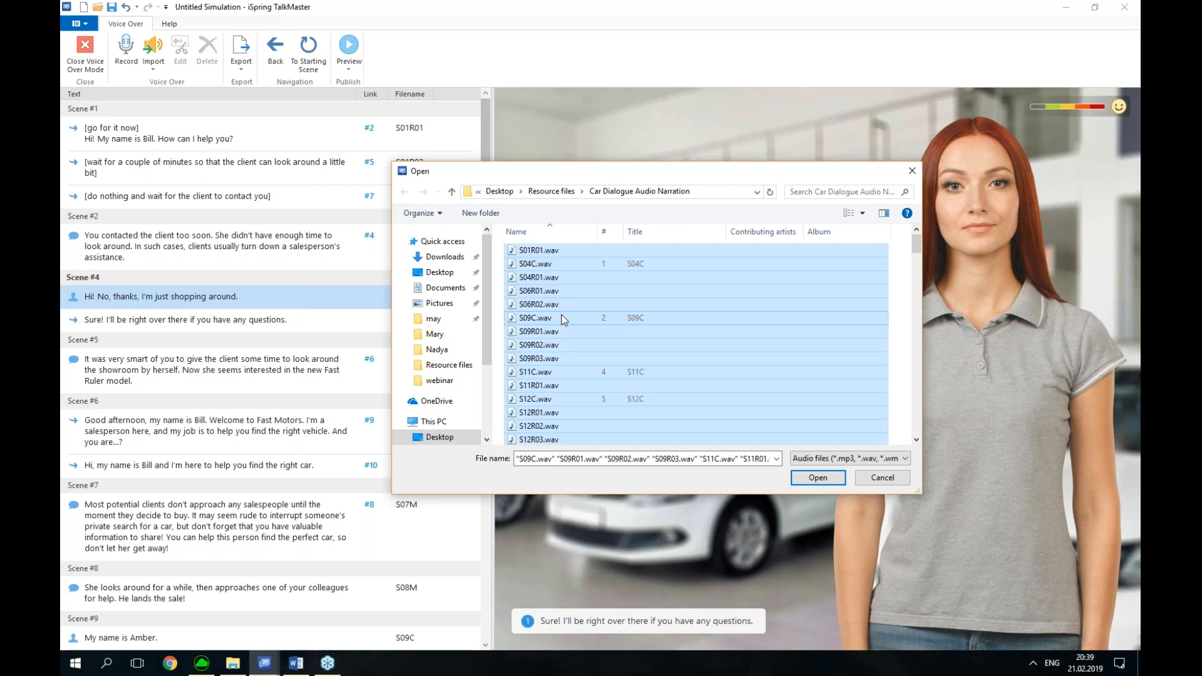
click(822, 479)
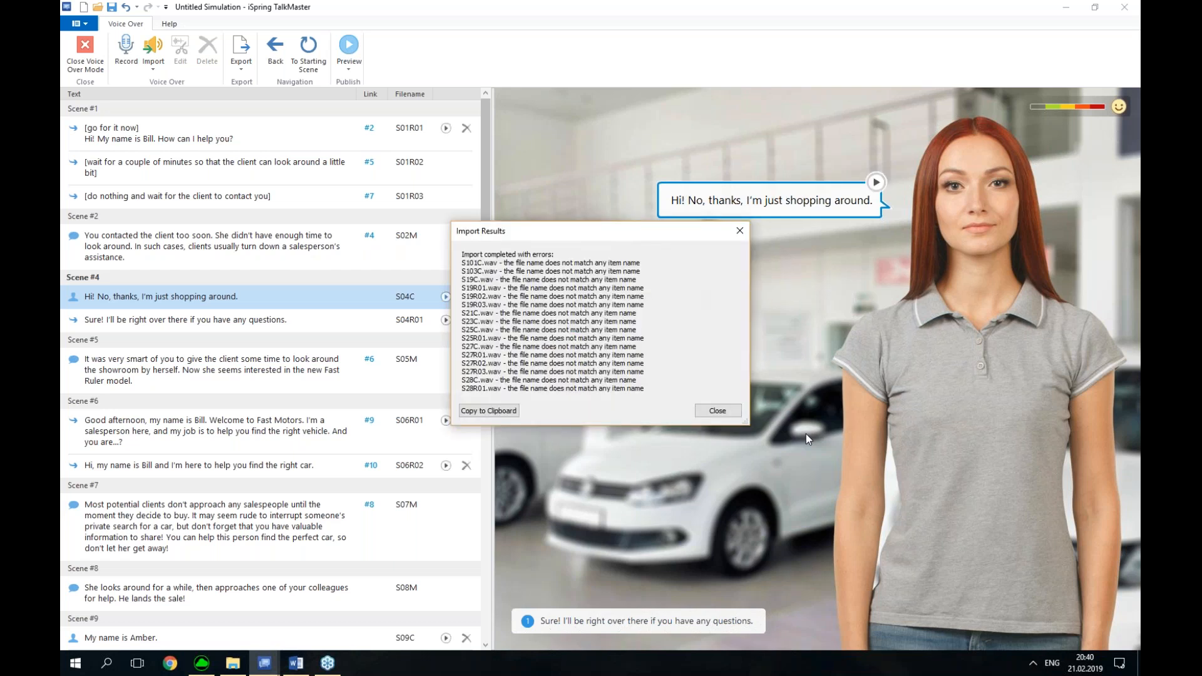
Examine the full bulk import report, including the unmatched files and the import totals
scroll(603, 313, down, 20)
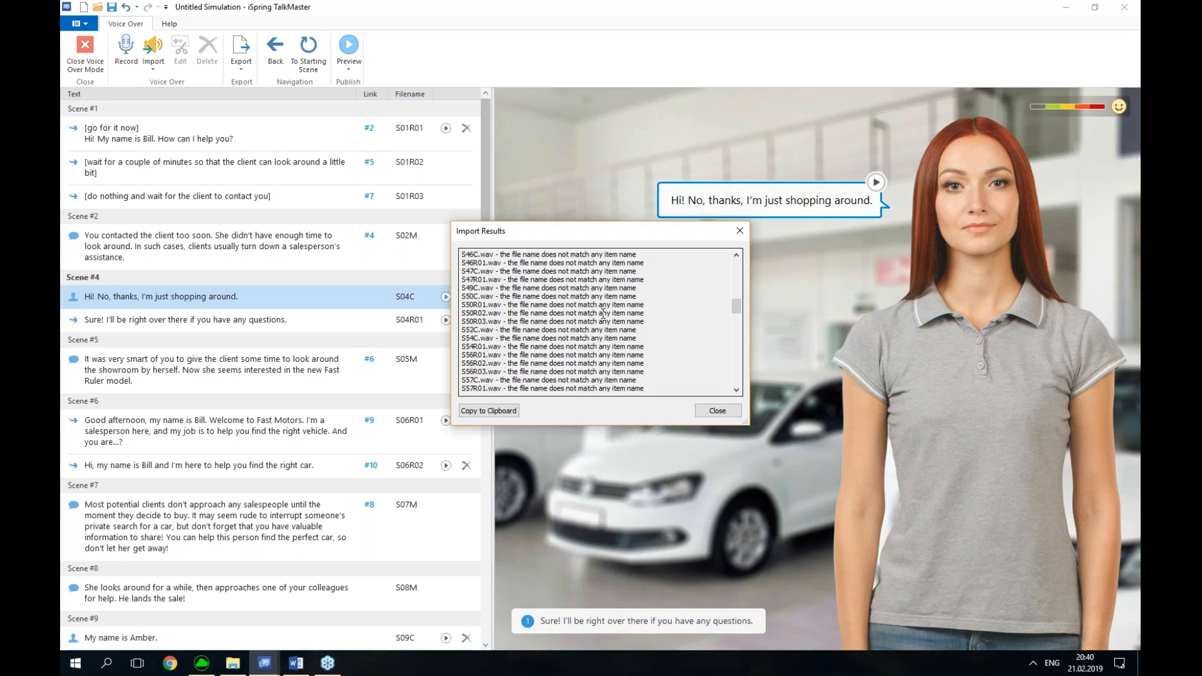
scroll(603, 313, down, 10)
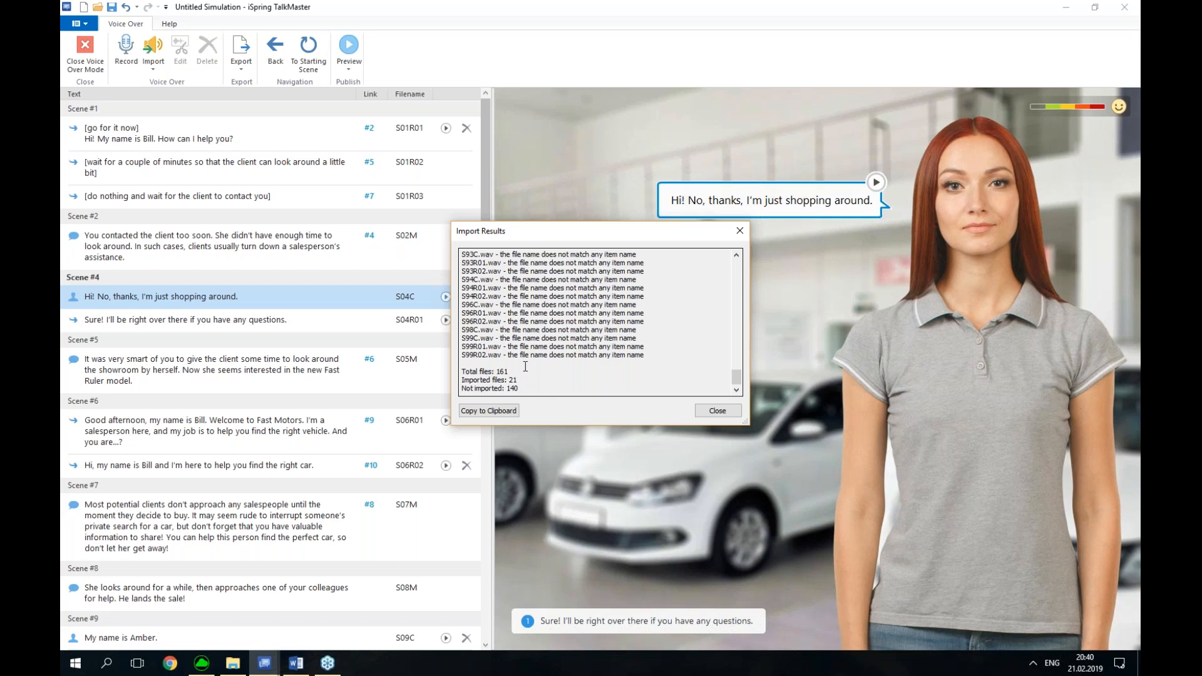
scroll(525, 367, up, 20)
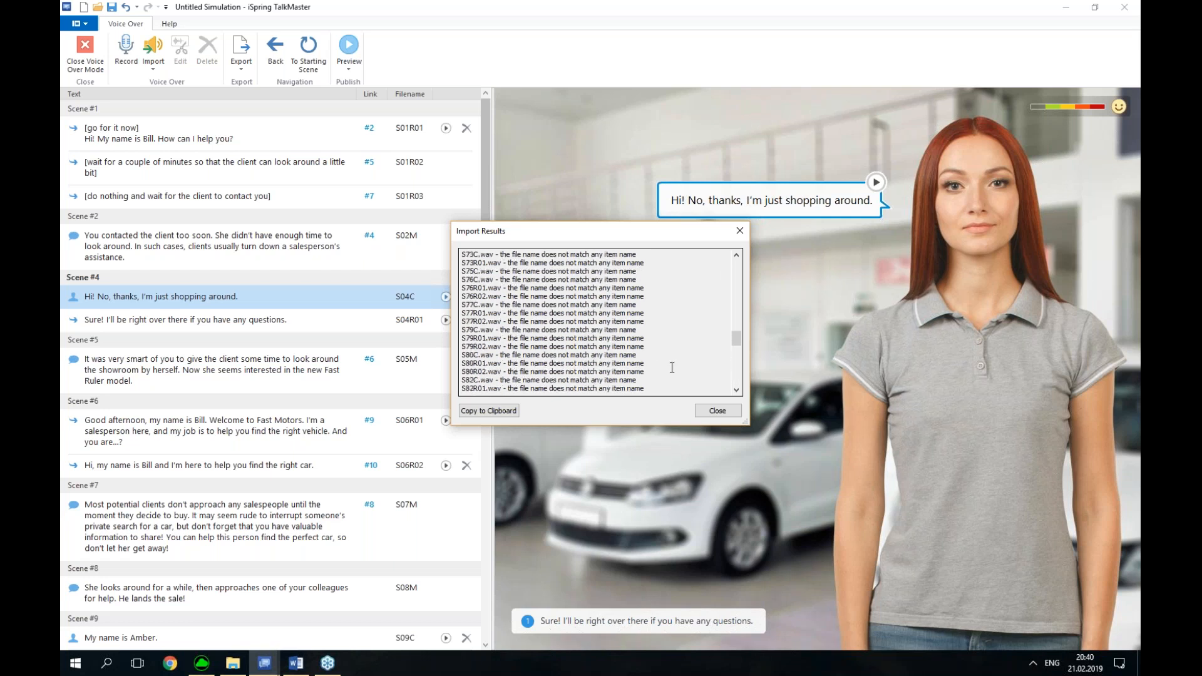
scroll(672, 367, up, 3)
scroll(671, 368, down, 10)
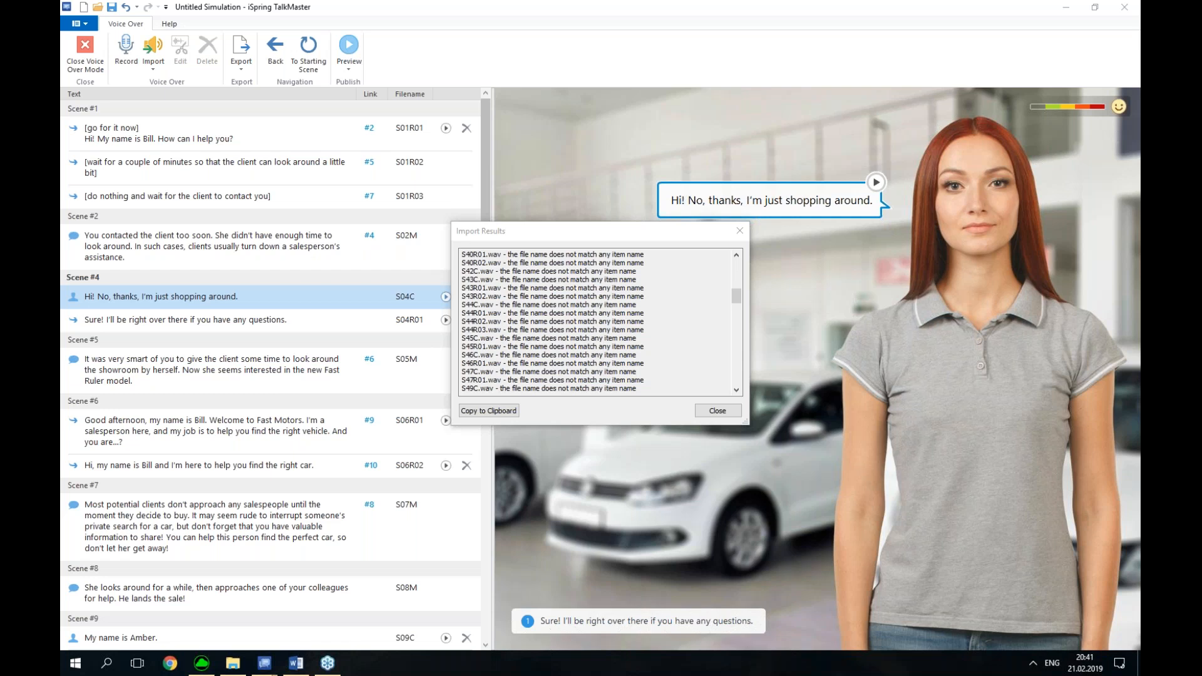
Close the import report, leave voice-over mode, and open scene #1 from the scene map for editing
click(718, 411)
click(97, 63)
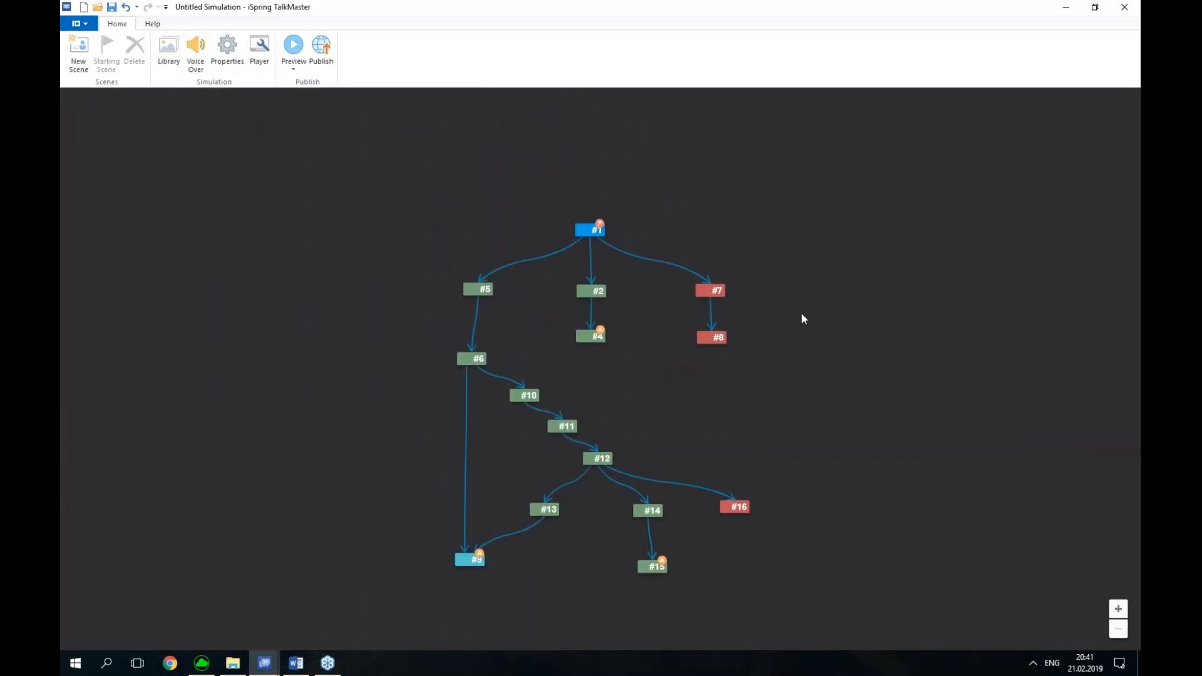
scroll(792, 295, up, 2)
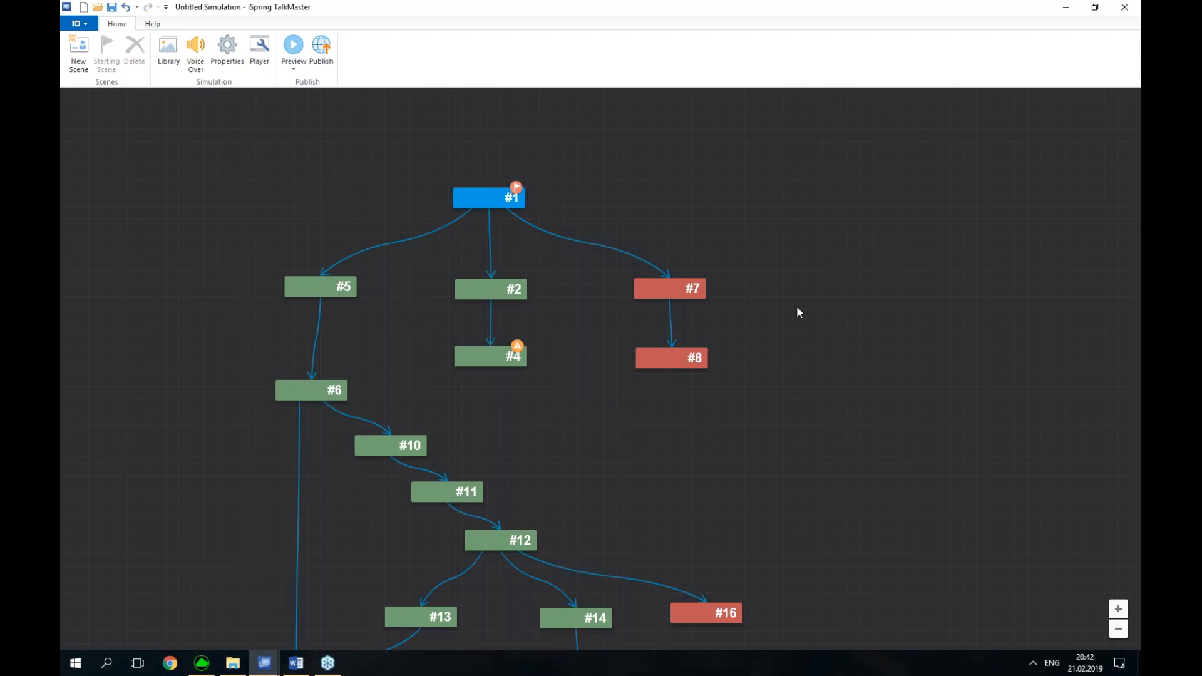
scroll(610, 194, up, 3)
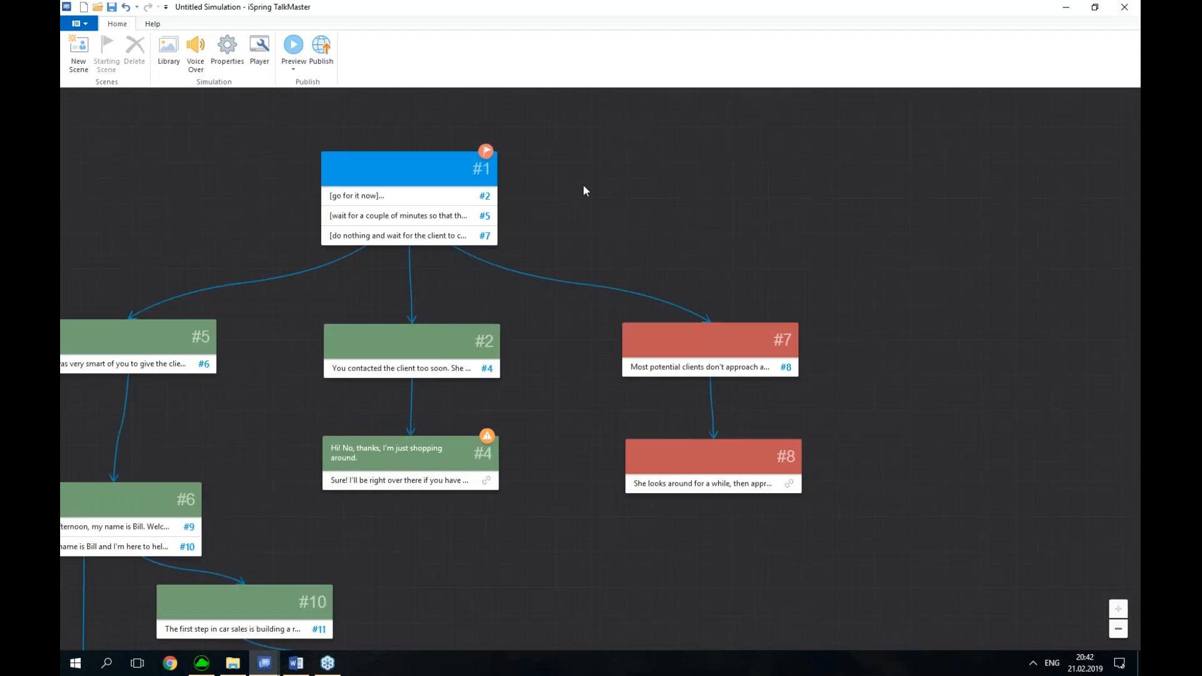
drag(701, 212, 744, 242)
click(542, 231)
double_click(542, 231)
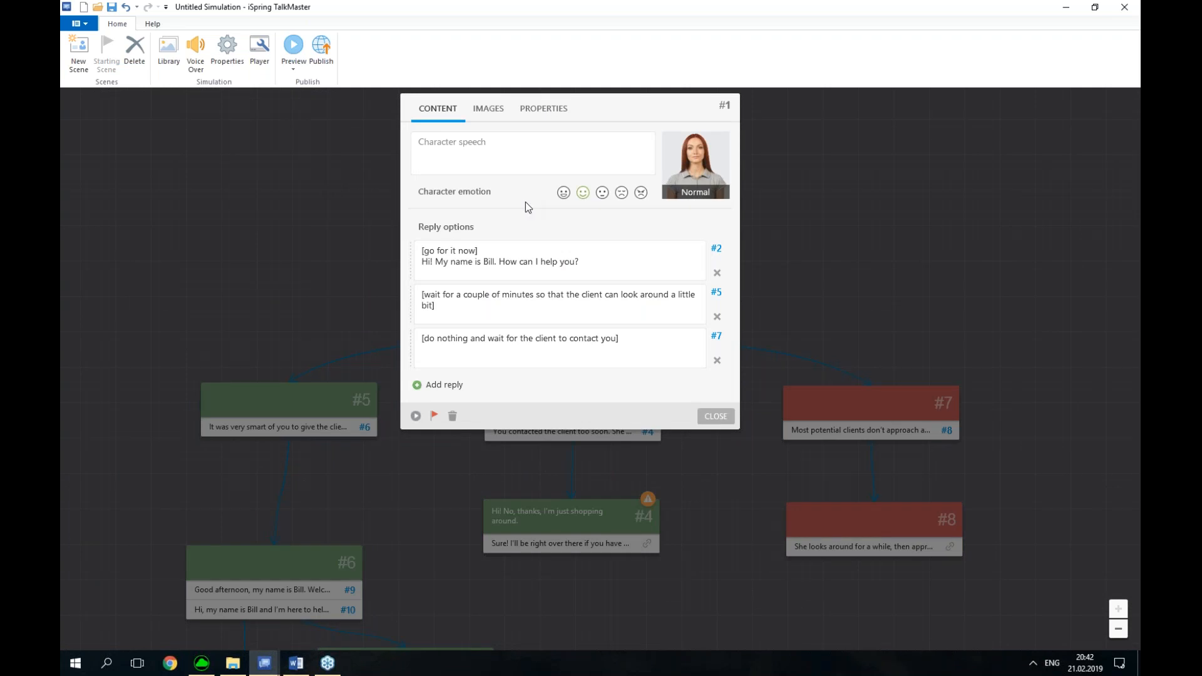
Enable simulation evaluation in the simulation properties
click(226, 53)
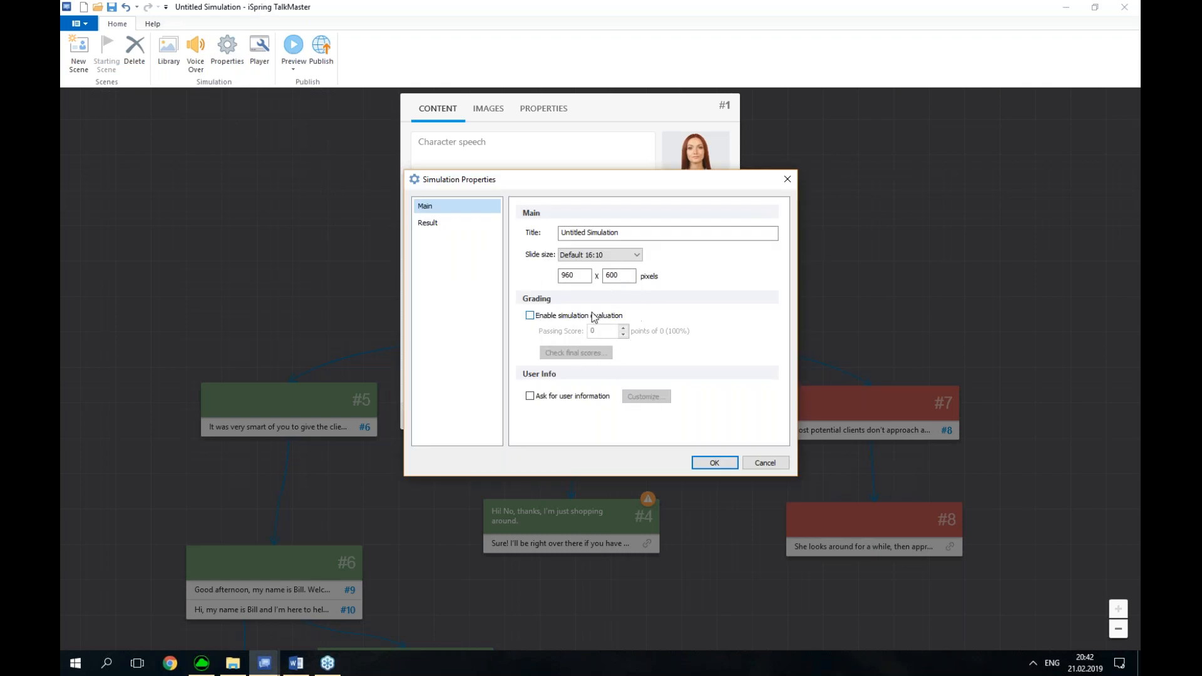
click(595, 317)
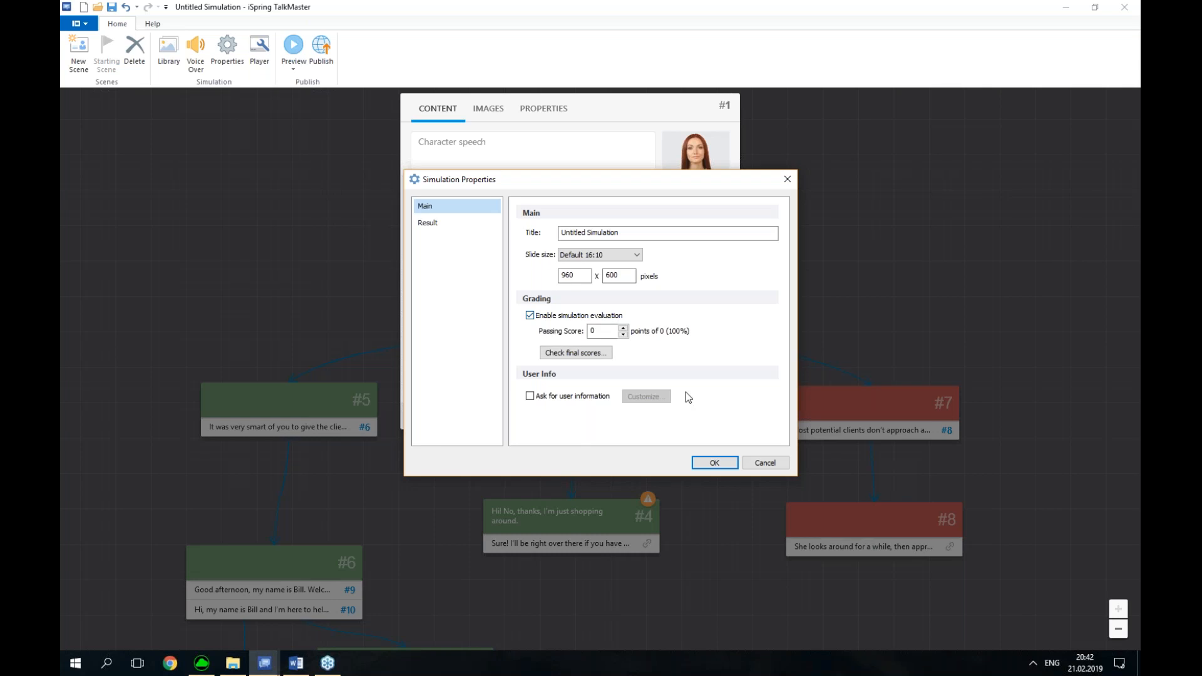
click(713, 463)
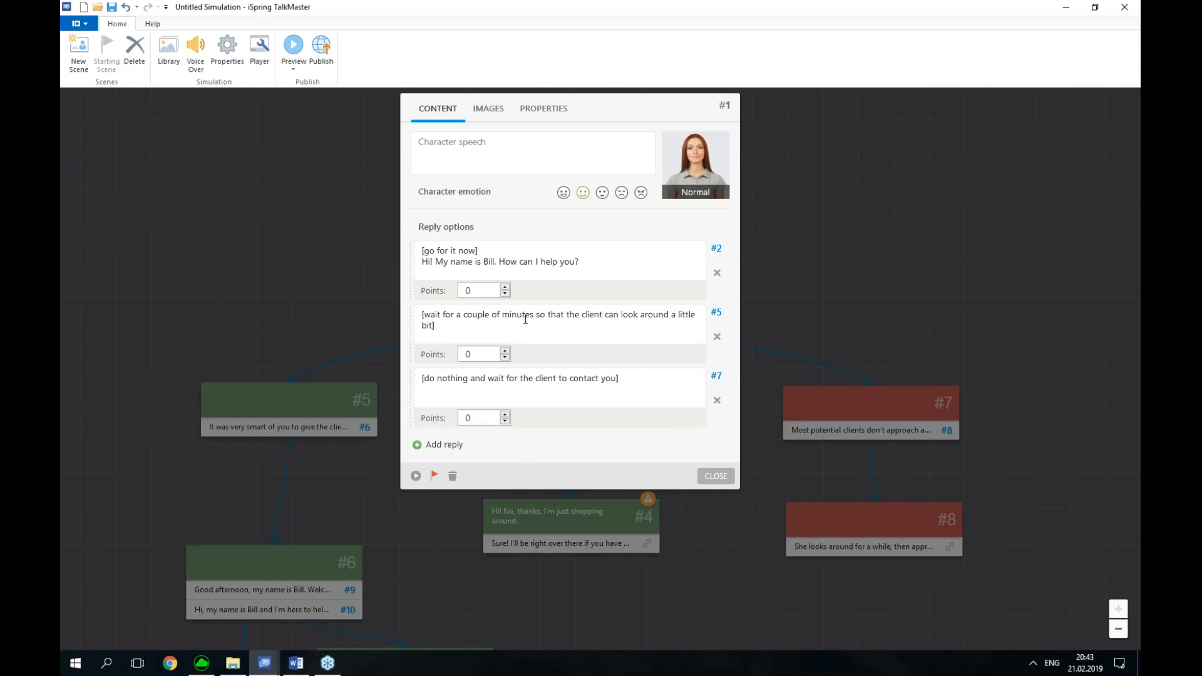
Assign points to scene #1's three replies: 10 for the first, 10 for the second and -5 for the third
drag(473, 290, 453, 289)
text(10)
double_click(466, 355)
text(10)
text(-5)
click(716, 476)
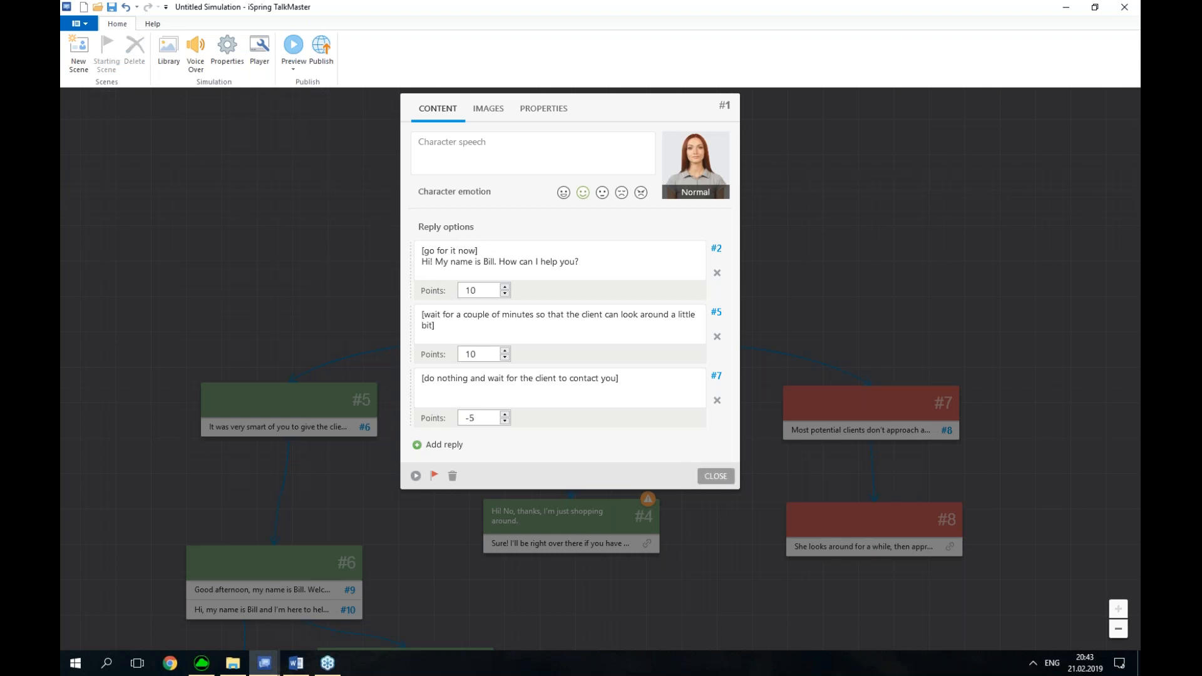
Assign 10 points to scene #6's reply linked to #9 and 5 points to the reply linked to #10
drag(523, 375, 681, 177)
click(468, 370)
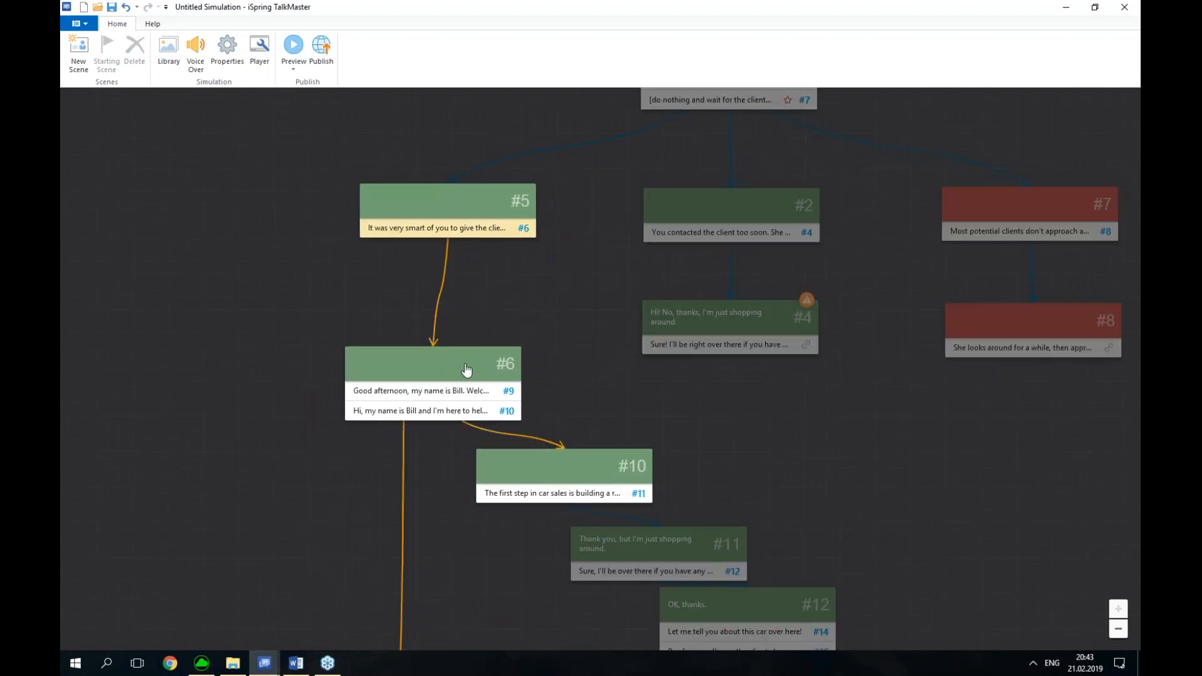
double_click(467, 370)
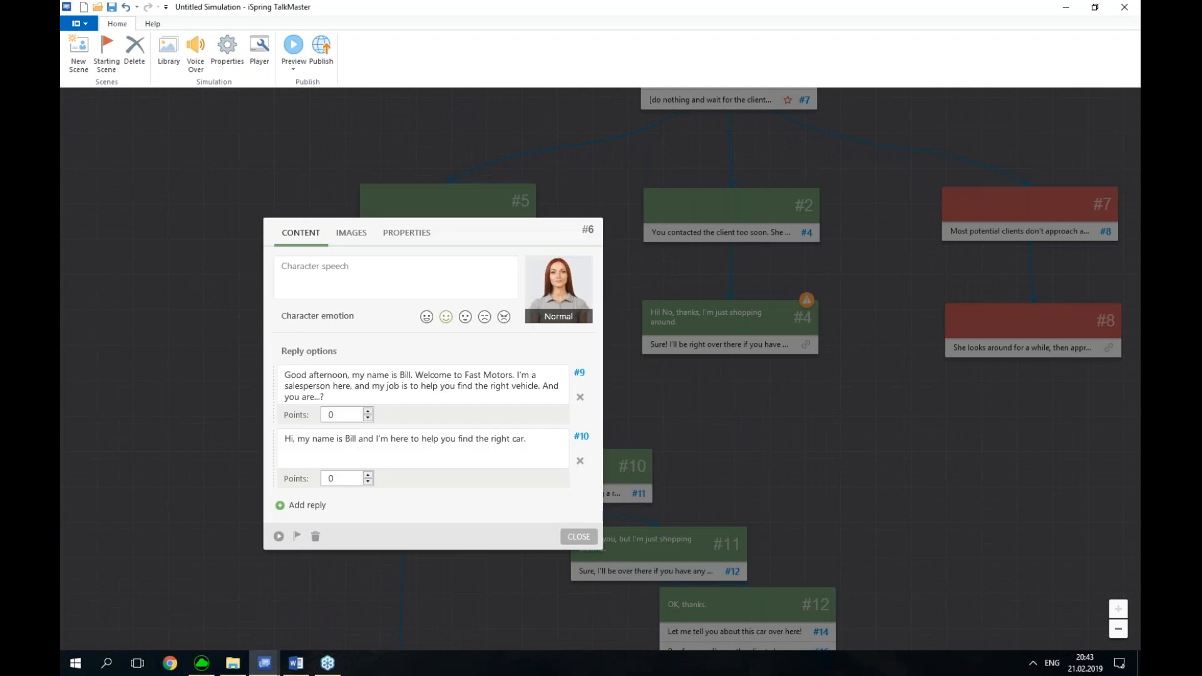
double_click(353, 418)
key(BackSpace)
text(10)
double_click(319, 478)
text(5)
click(577, 537)
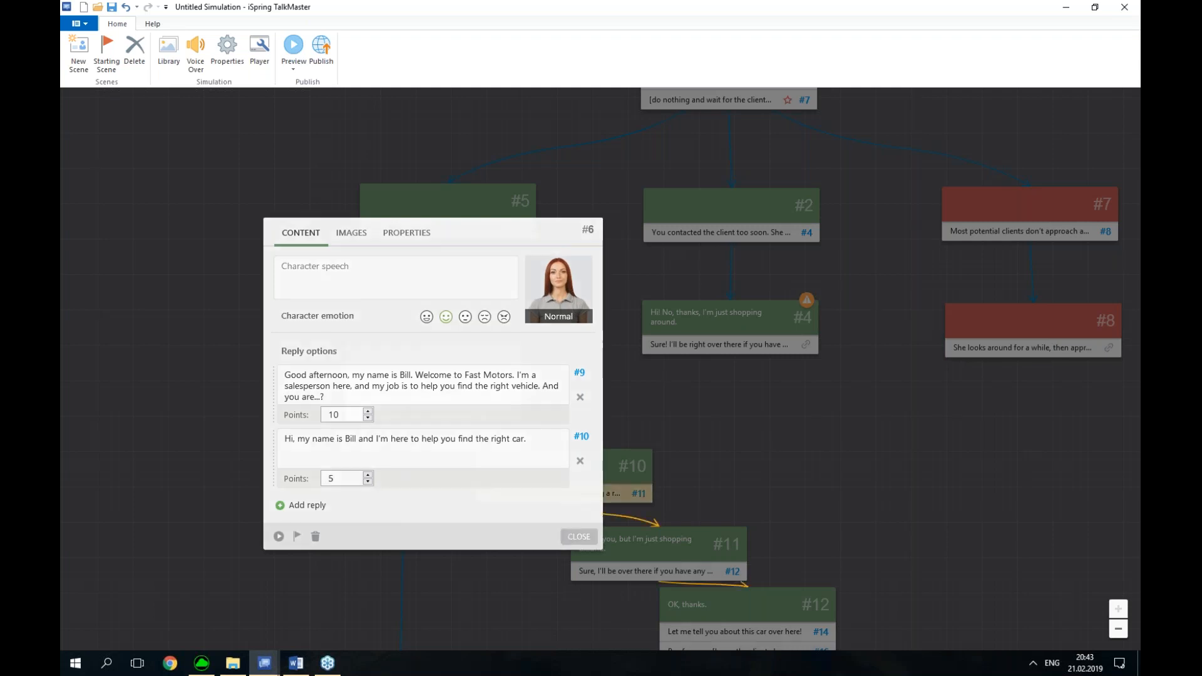
Set the simulation's passing score to 10 points in the simulation properties
click(228, 49)
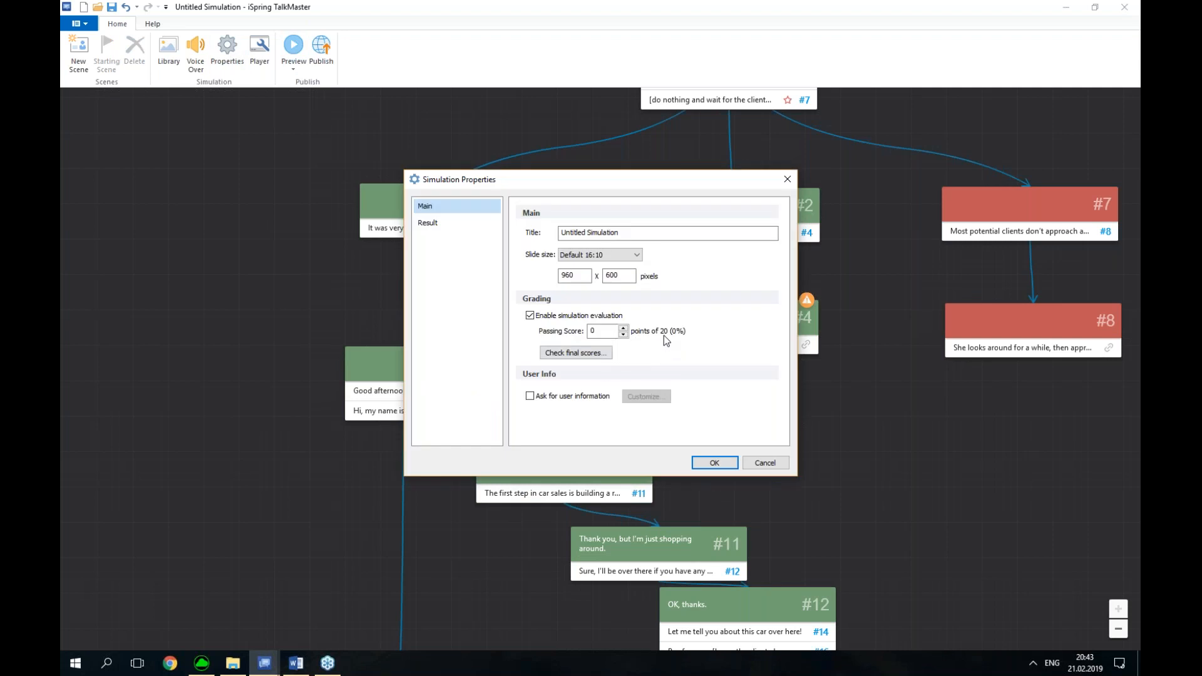
click(675, 338)
drag(599, 331, 589, 331)
text(10)
click(714, 464)
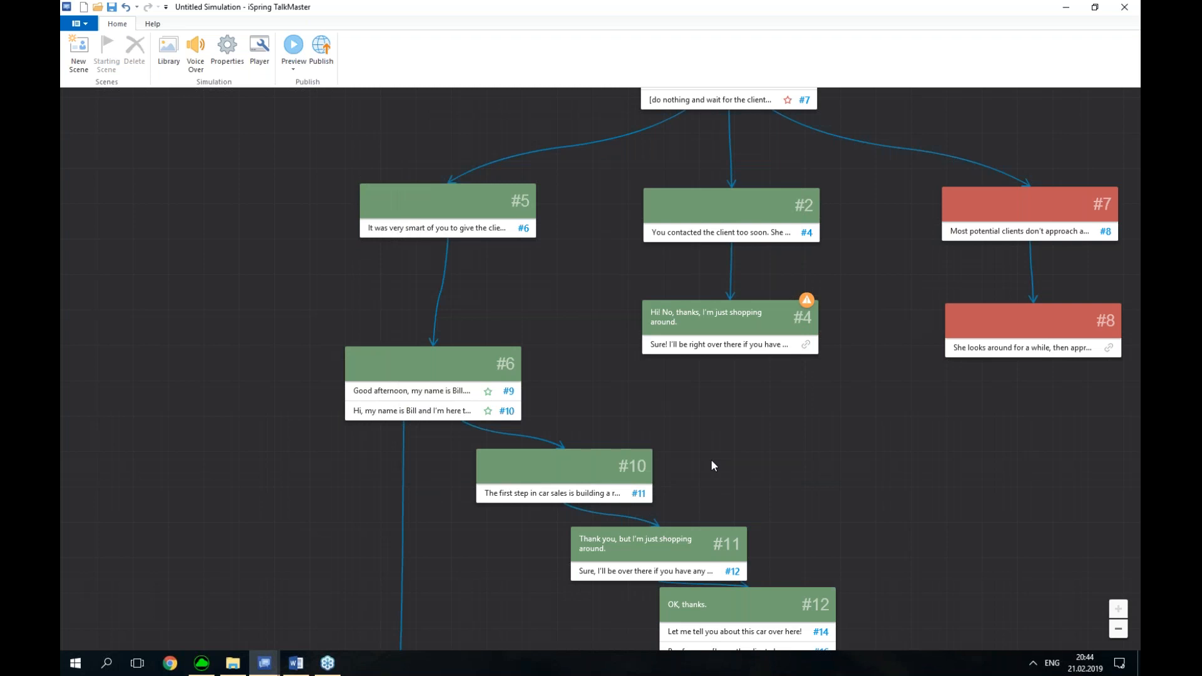
Open the player customization in a maximized window and preview the player with the title shown and with the emotion meter hidden
click(252, 53)
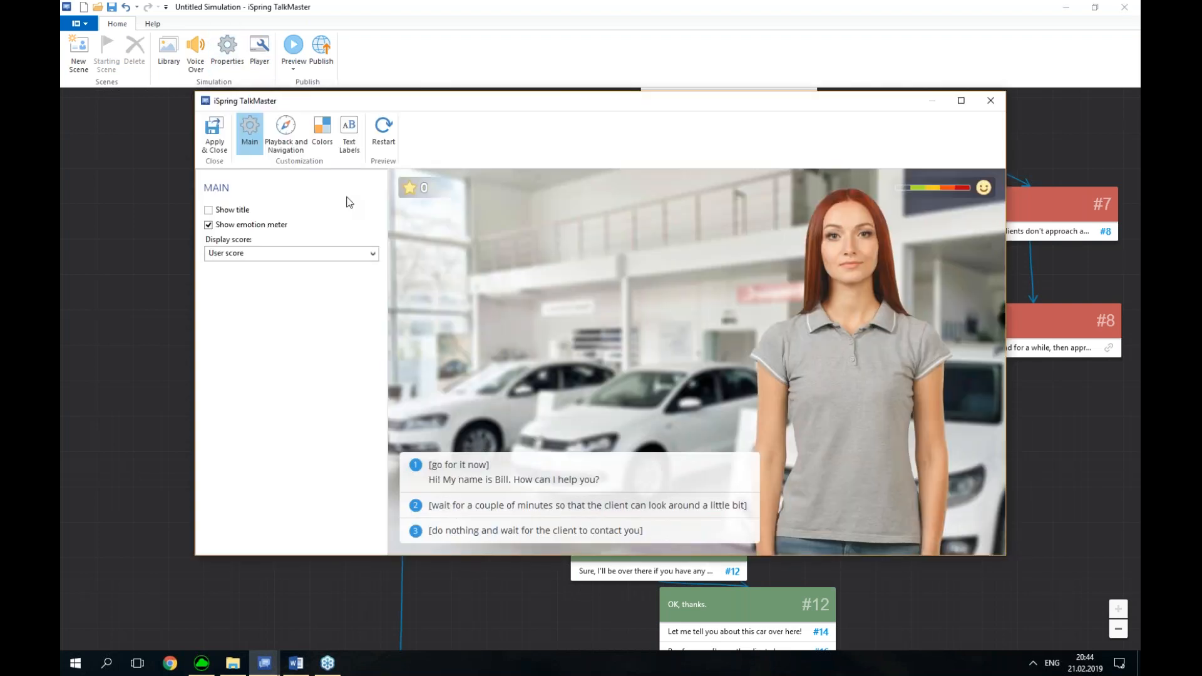
click(960, 101)
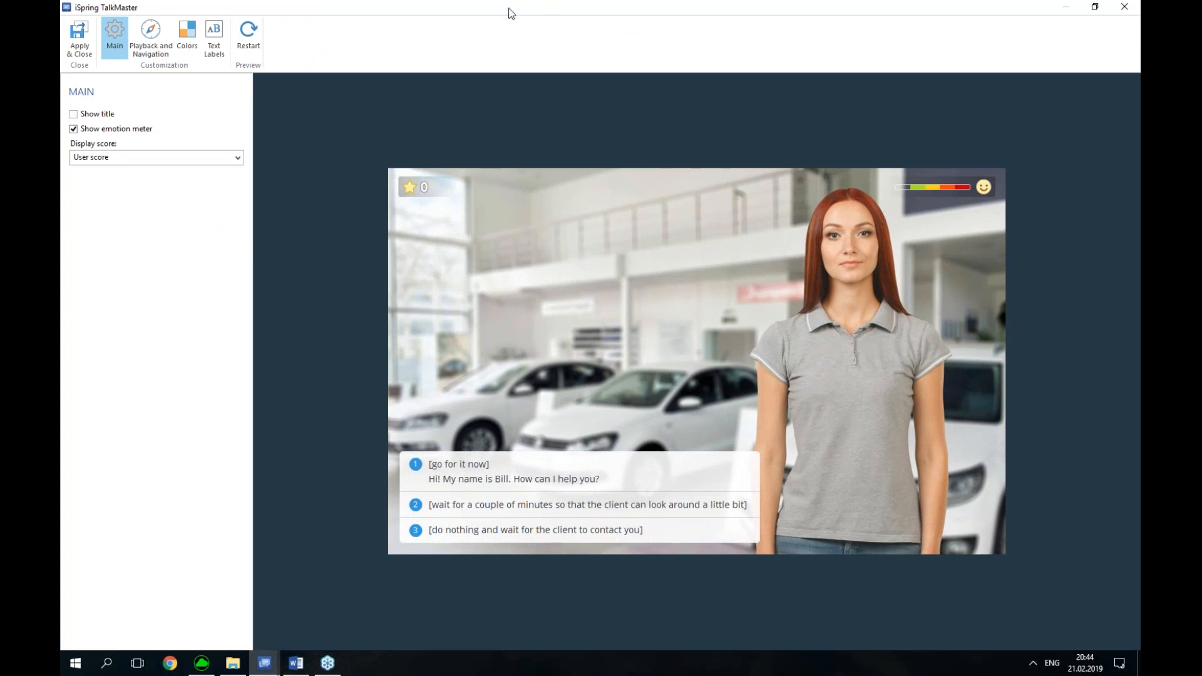
click(83, 117)
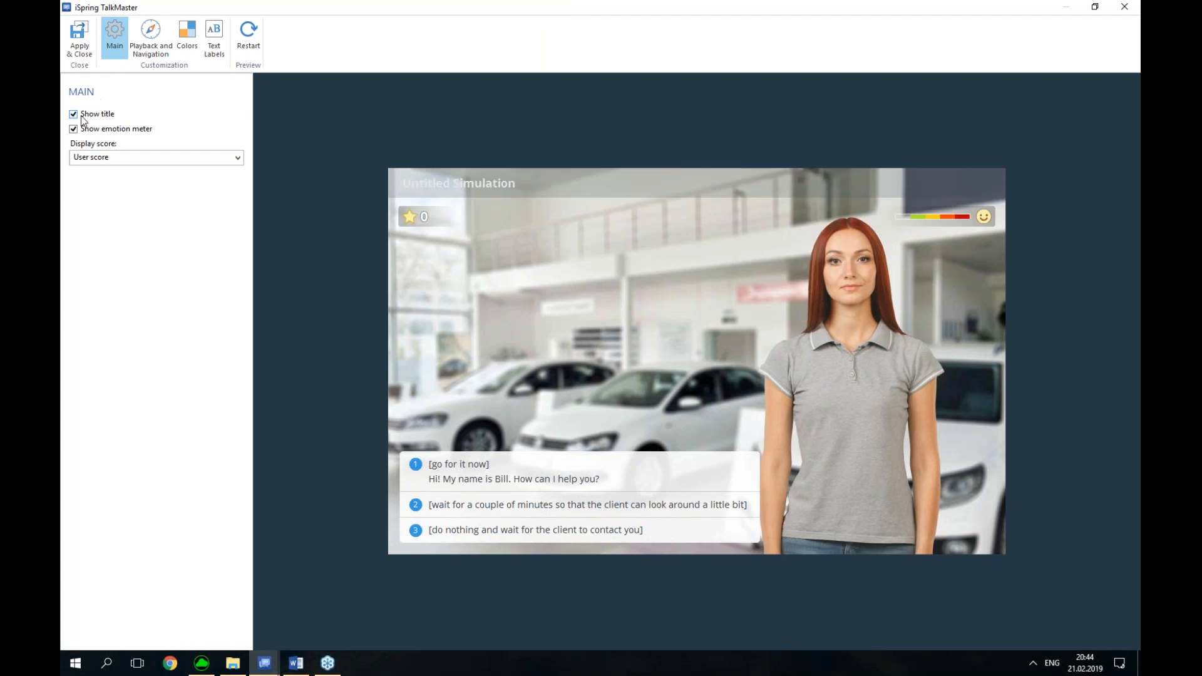
click(86, 118)
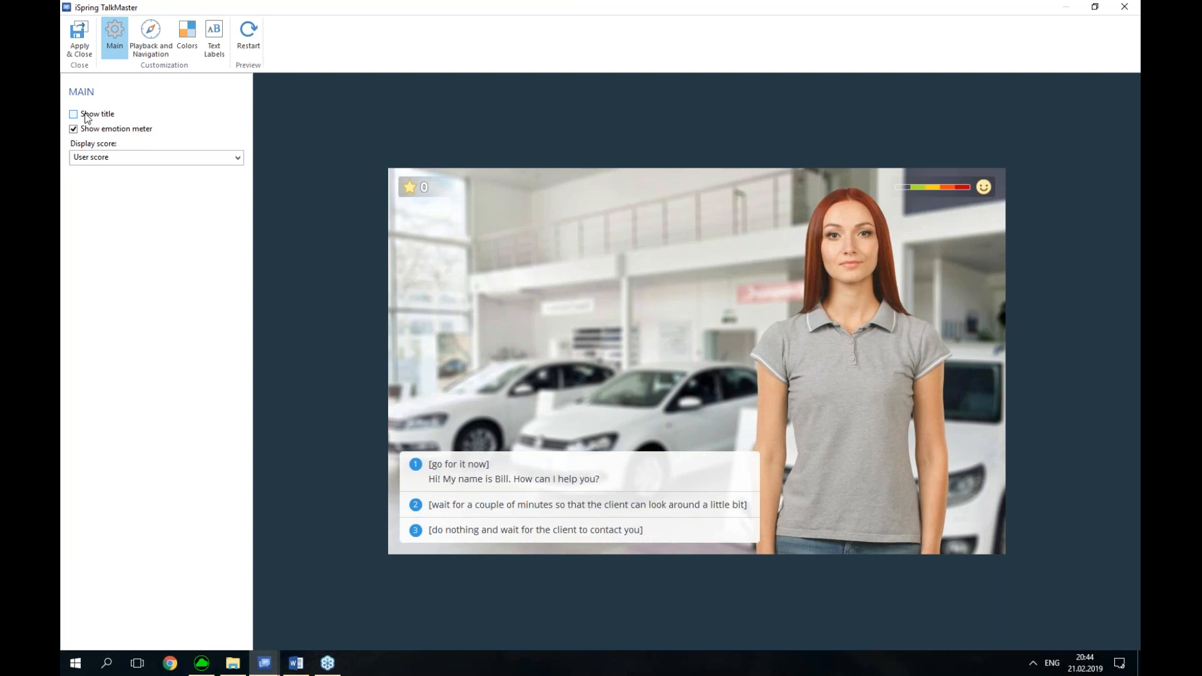
click(94, 117)
click(94, 118)
click(107, 130)
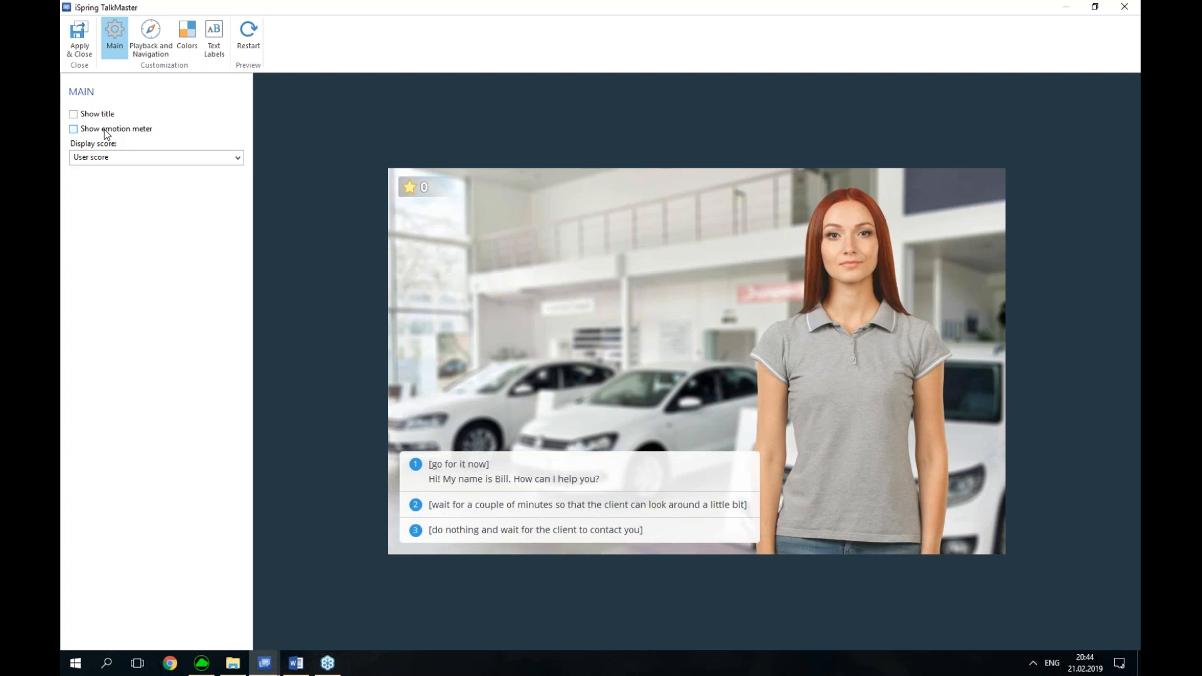
click(105, 131)
Try the player's score display options, including Off, and set the display to User score and max score
click(145, 160)
click(144, 159)
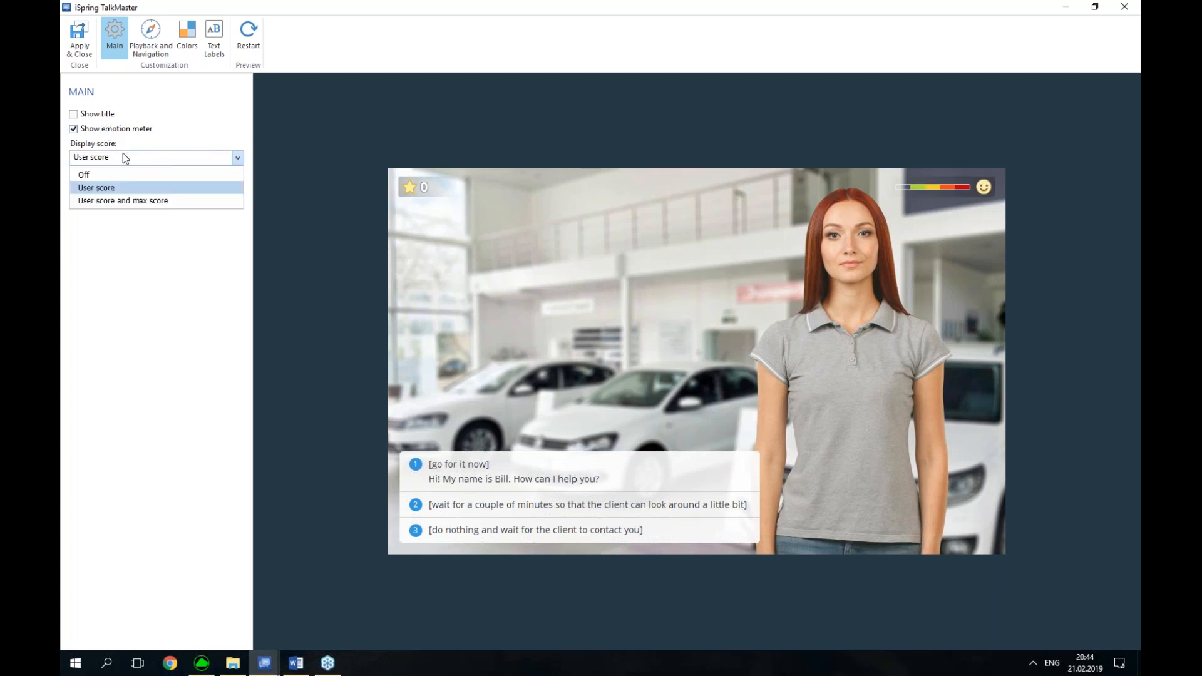
click(127, 200)
click(170, 158)
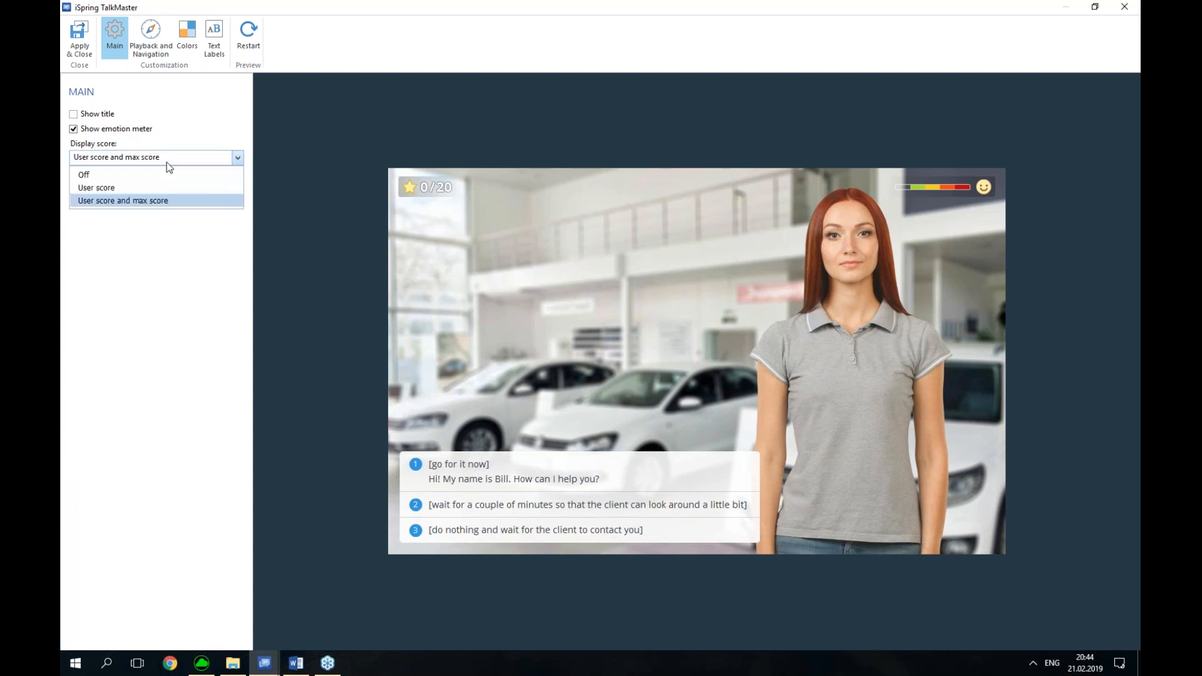
click(146, 175)
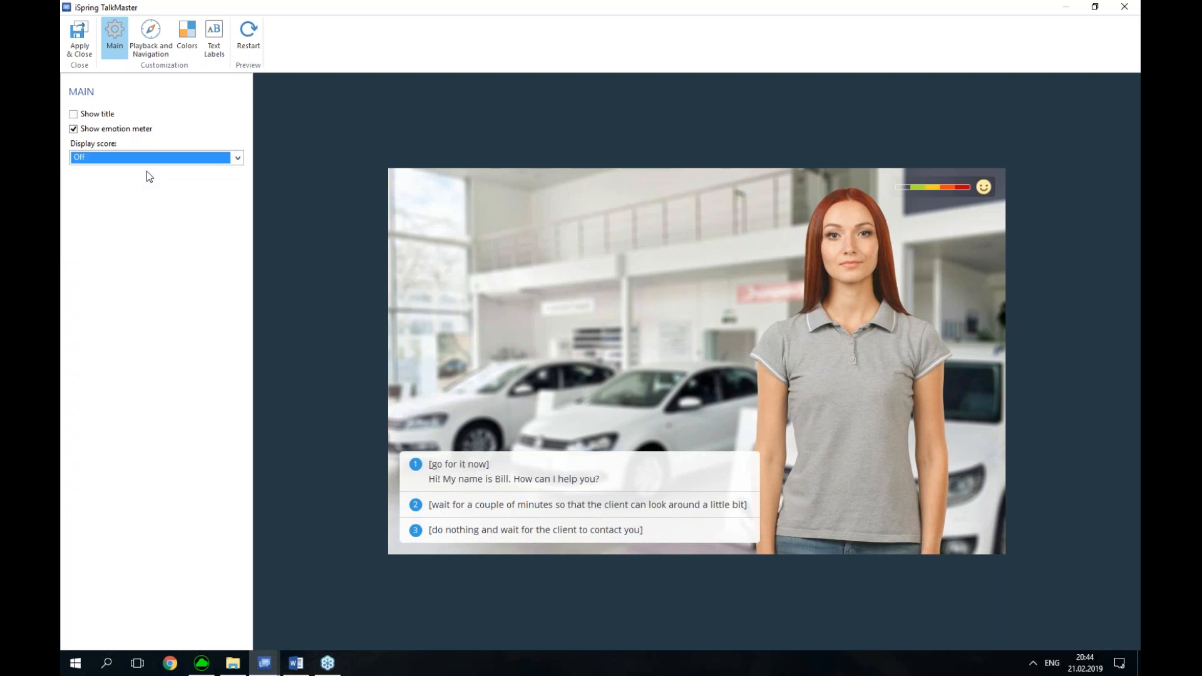
click(151, 158)
click(134, 201)
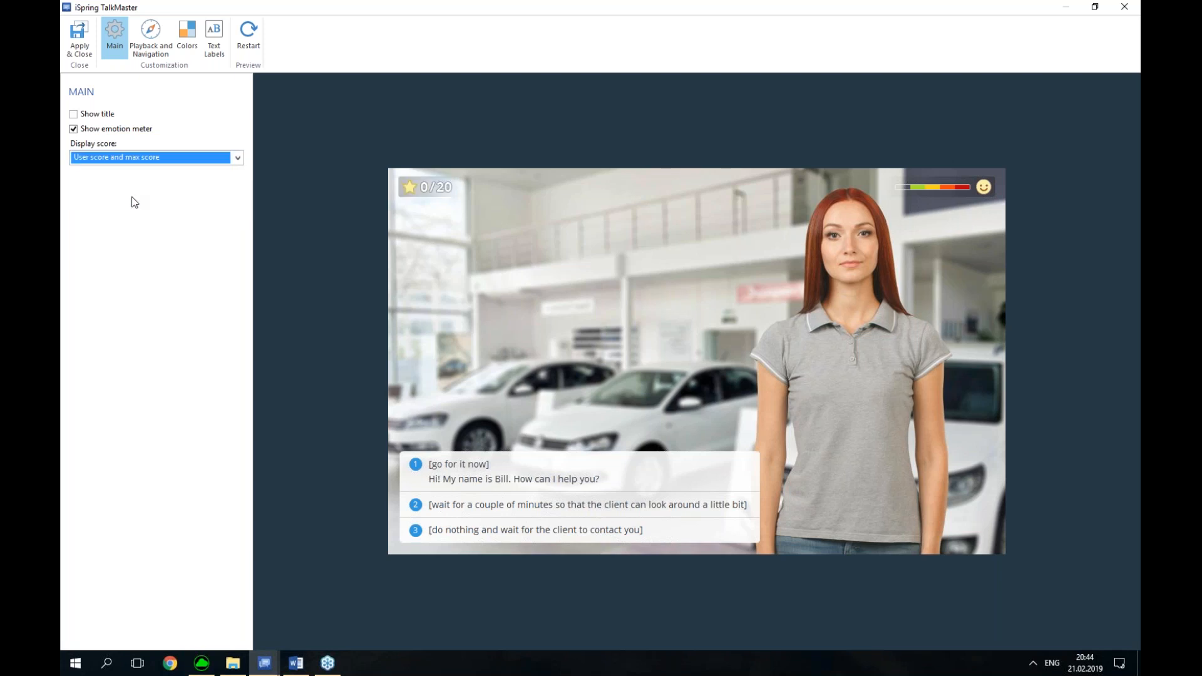
Review the player's playback and navigation settings, including the resume choices available on restart
click(152, 50)
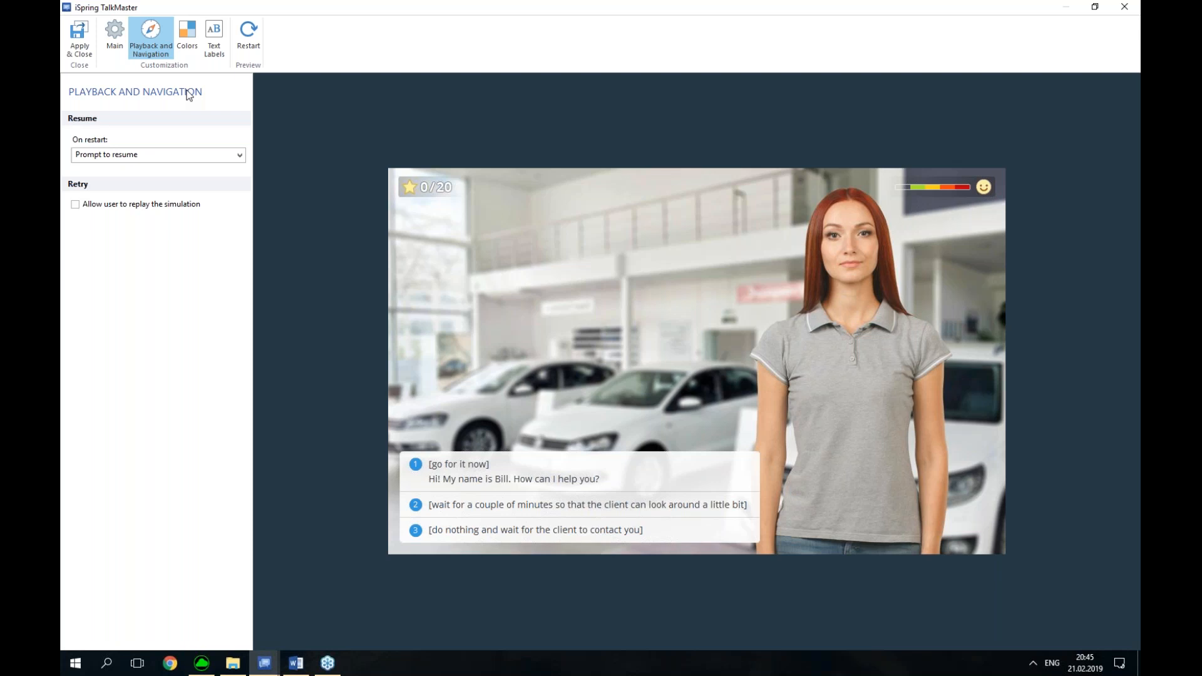
click(153, 157)
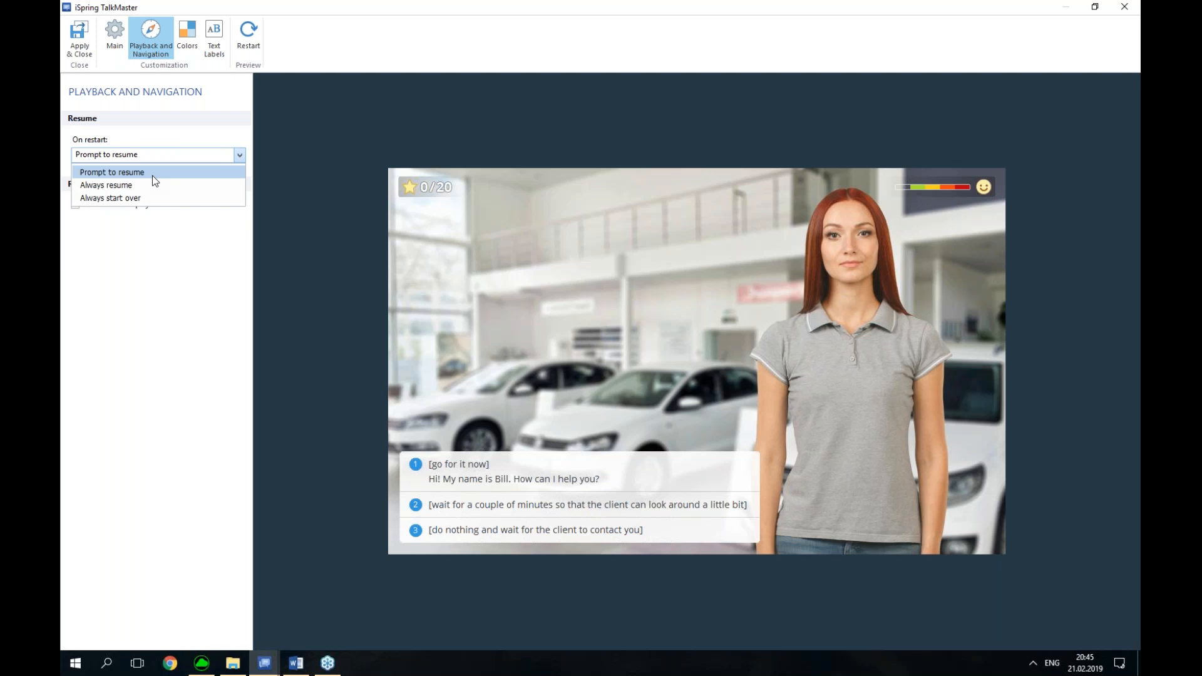
click(148, 184)
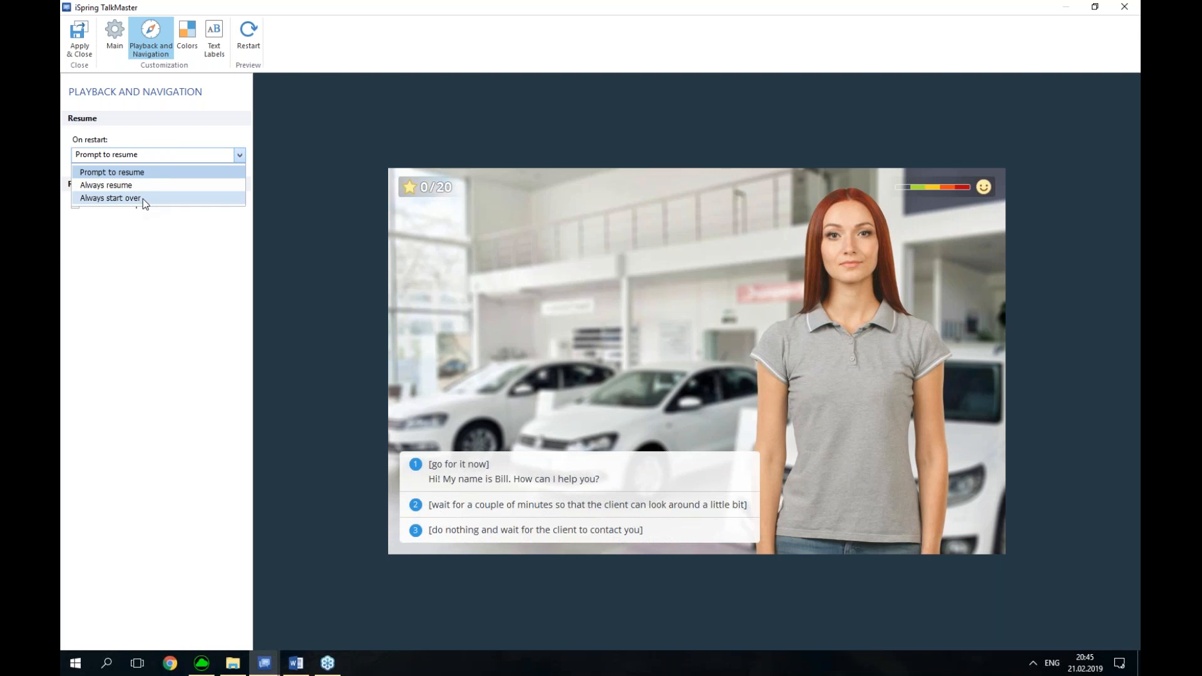
Apply the built-in Yellow color scheme to the player
click(192, 48)
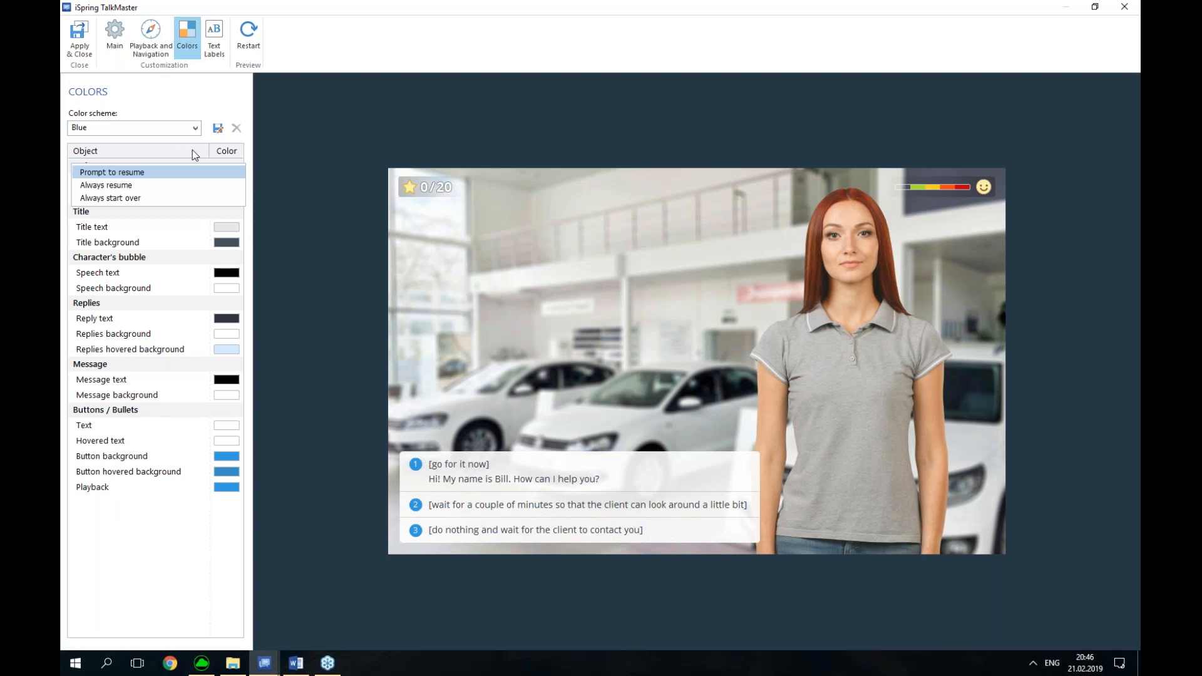
click(191, 131)
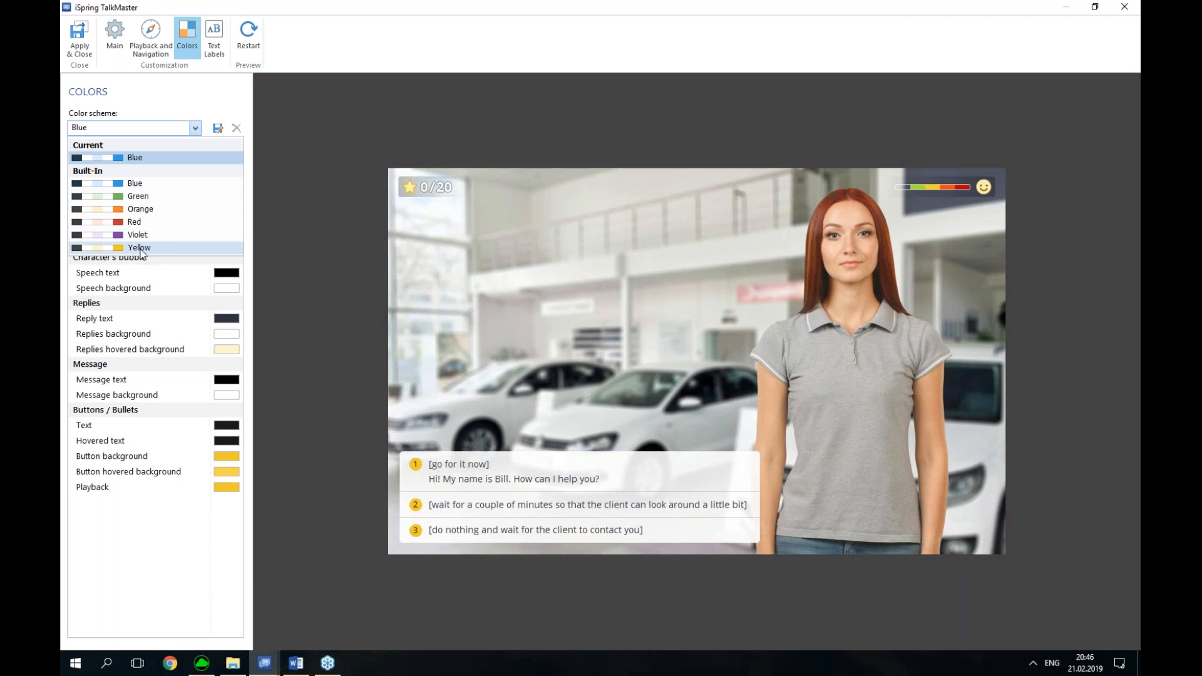
click(158, 248)
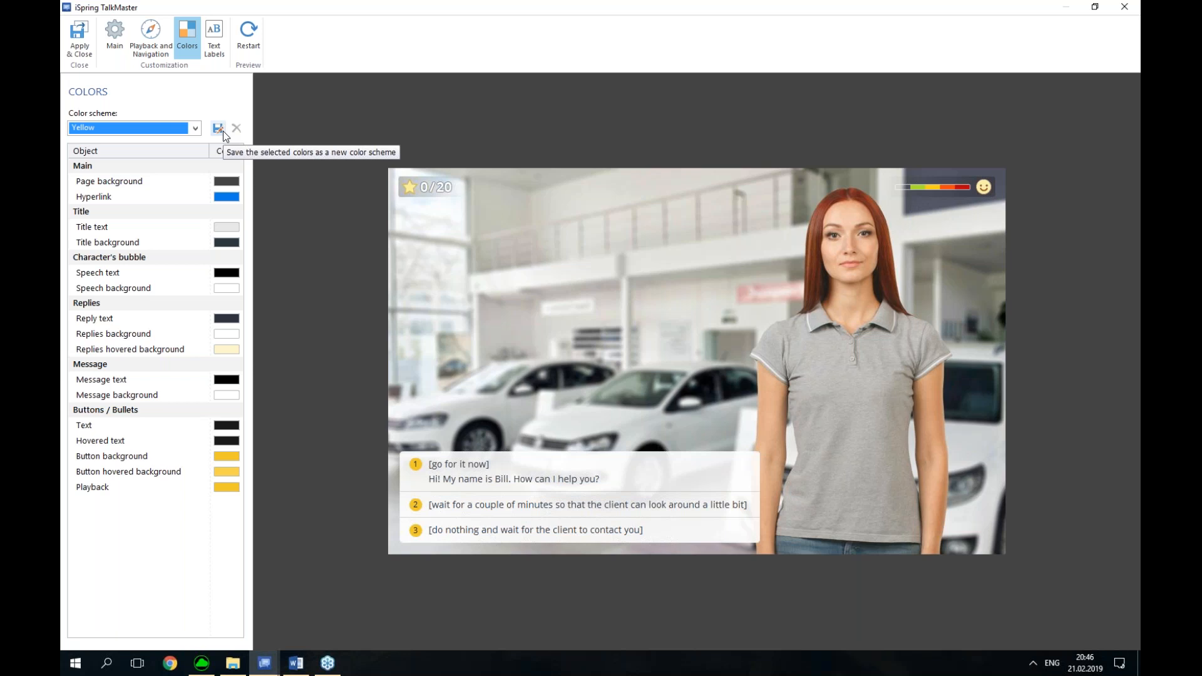
Look over the player's text labels, and apply the player customization to return to the scene map
click(211, 36)
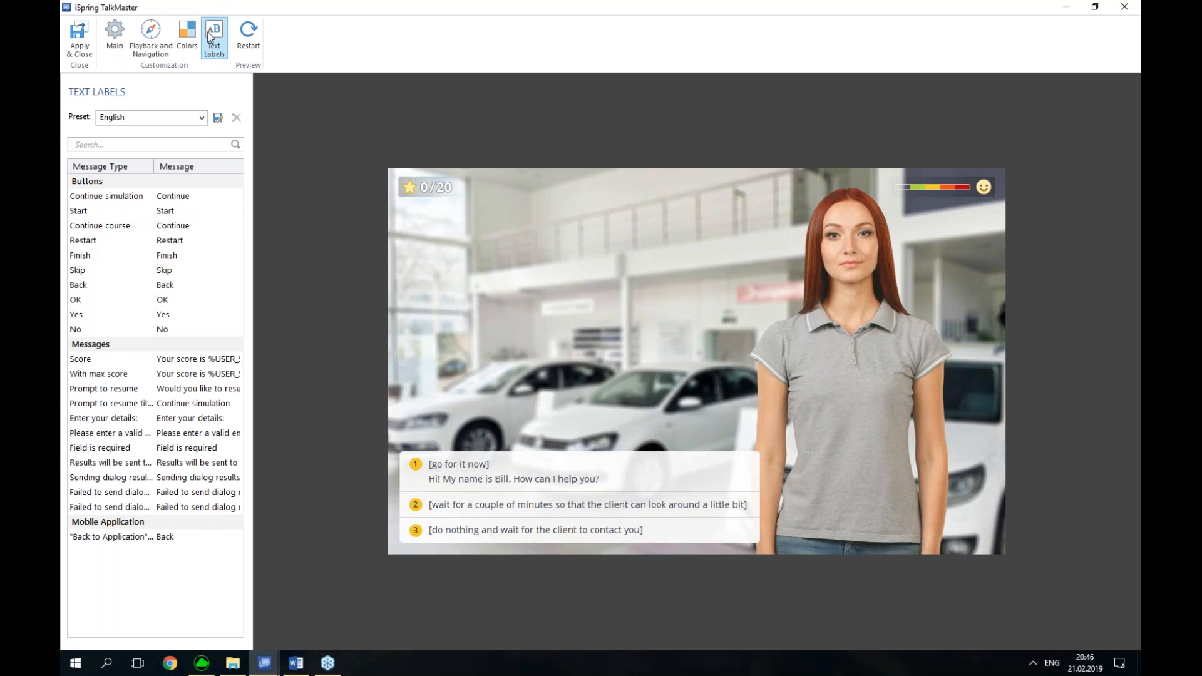
click(78, 49)
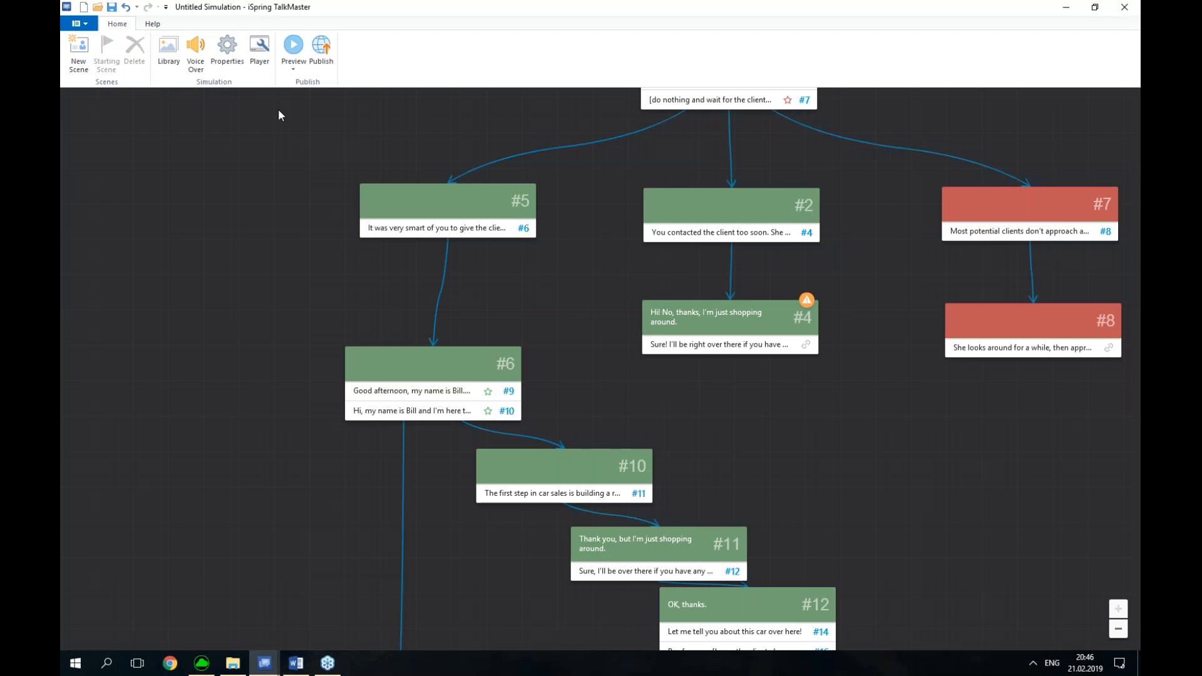
Open the publishing options and review the iSpring Cloud, iSpring Learn and LMS destinations, returning to My Computer
click(319, 57)
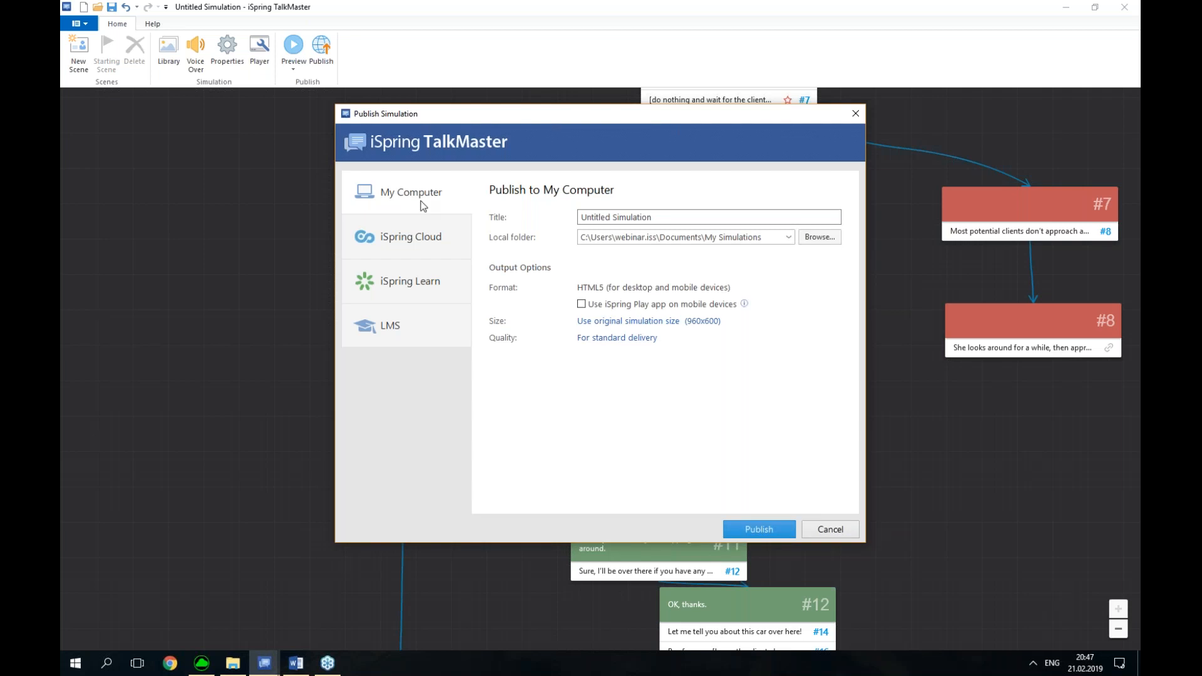
click(426, 240)
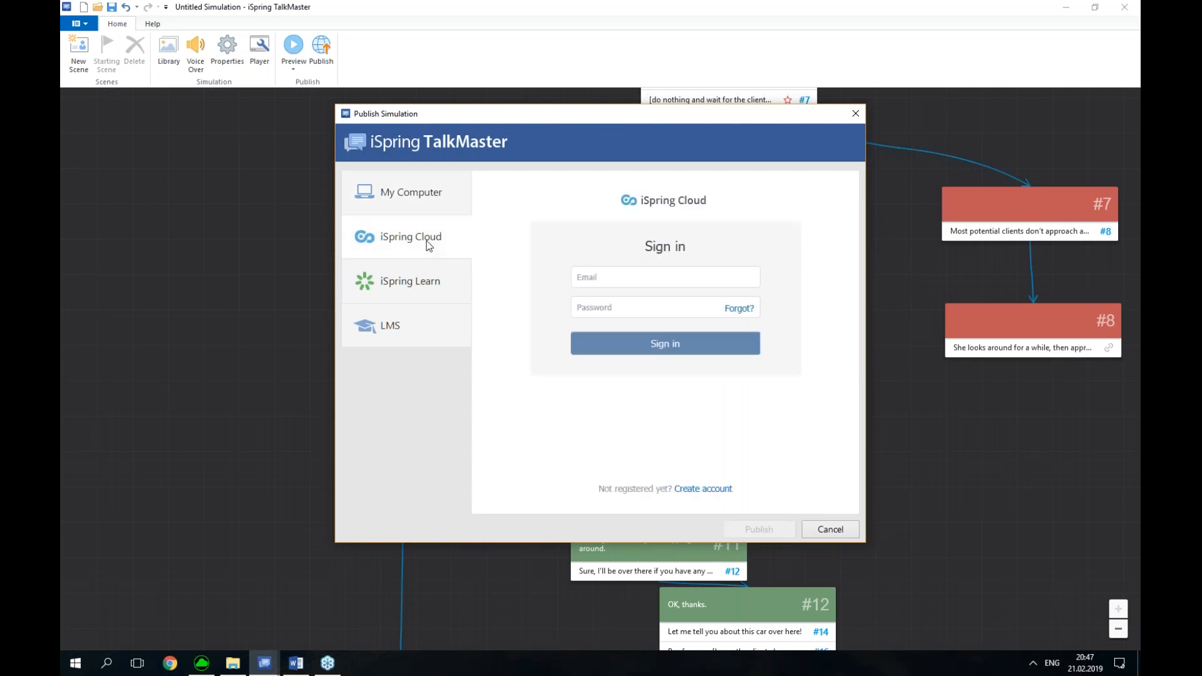
click(427, 283)
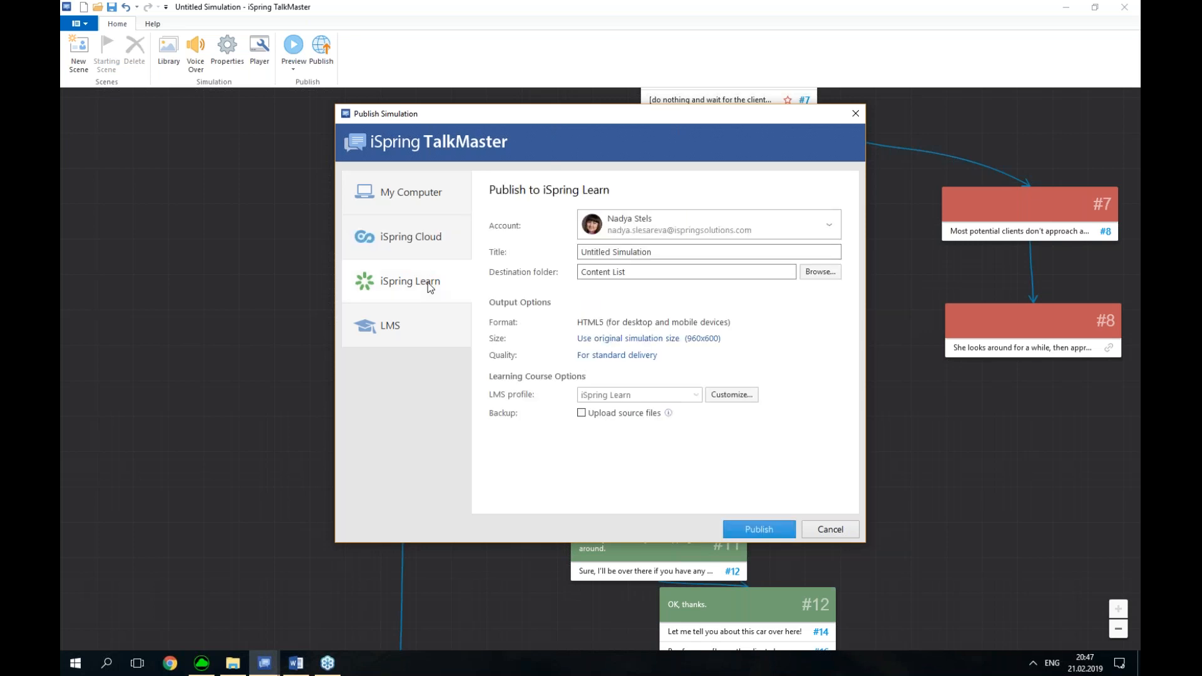
click(424, 336)
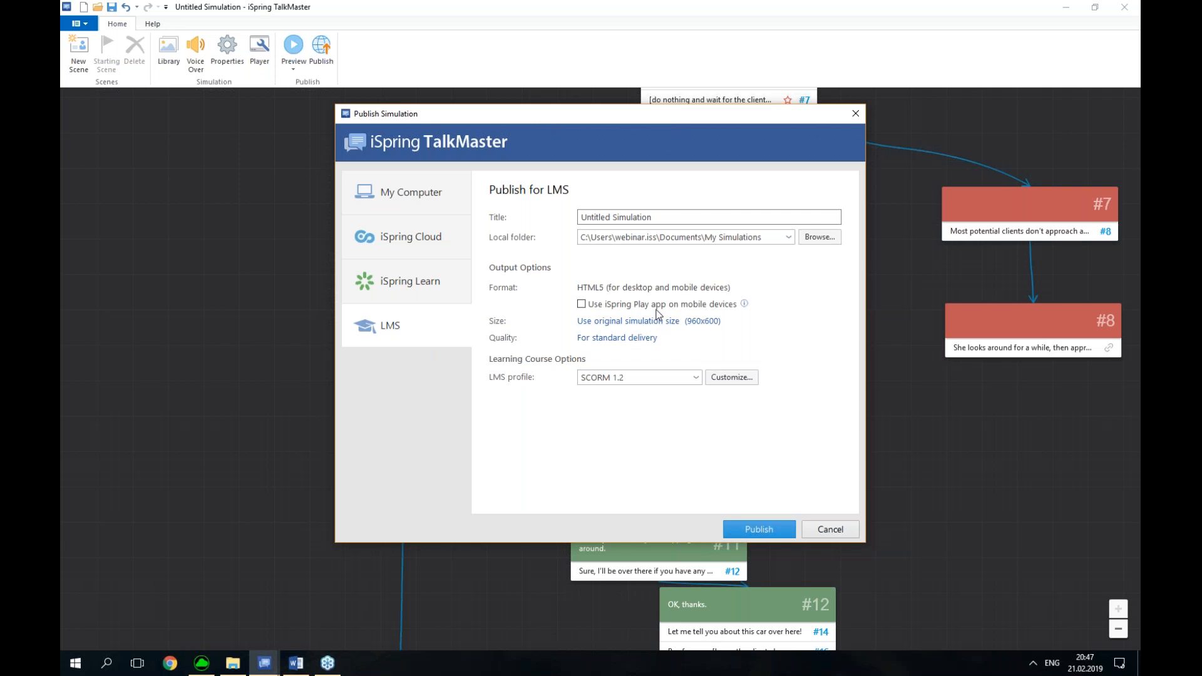
click(410, 199)
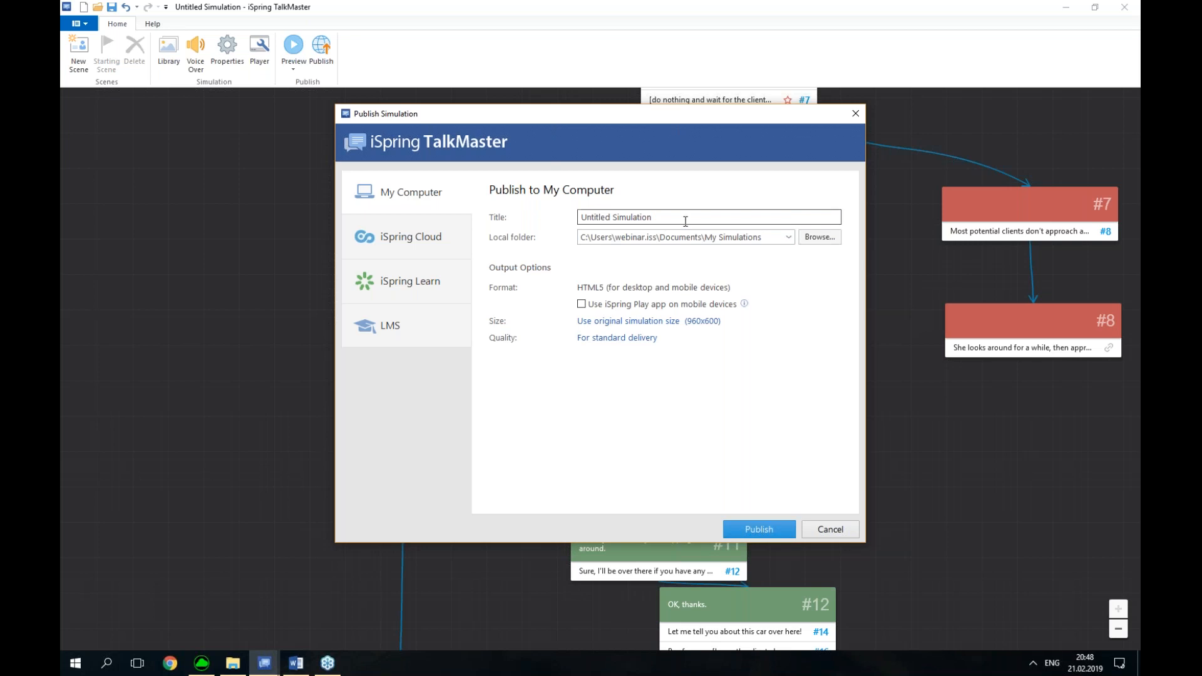
Title the published simulation Car Sales and set its output size to fit the browser window
drag(652, 217, 560, 217)
key(BackSpace)
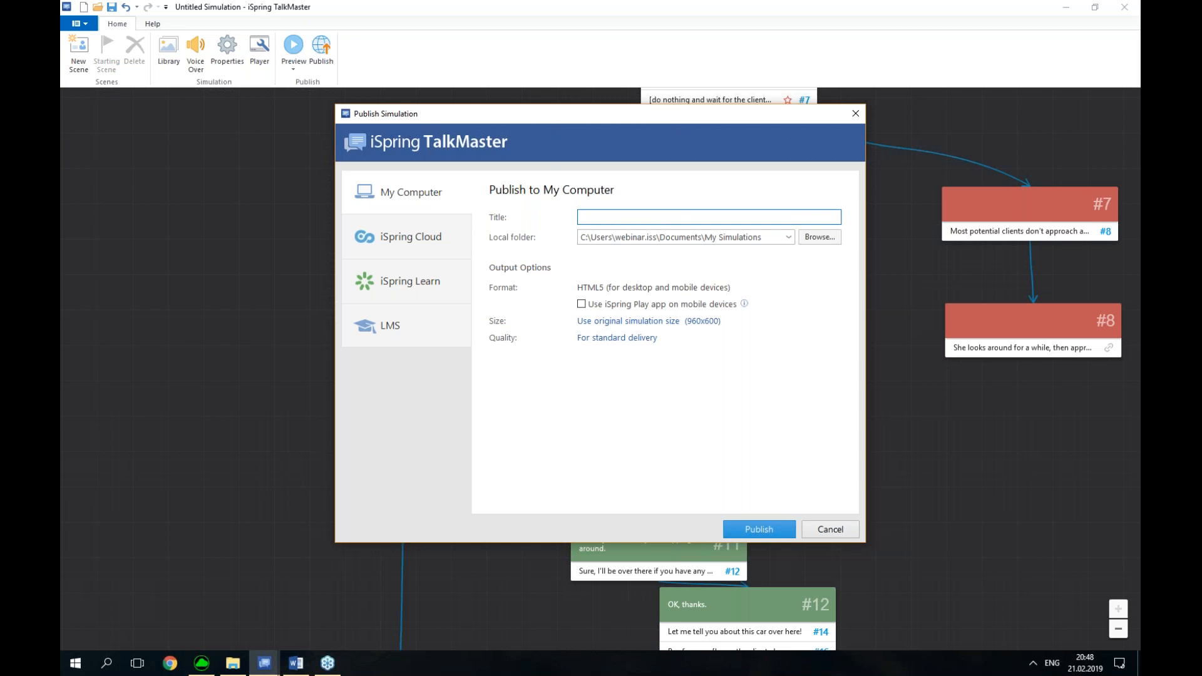
text(Car Sales)
click(617, 321)
click(545, 302)
click(617, 373)
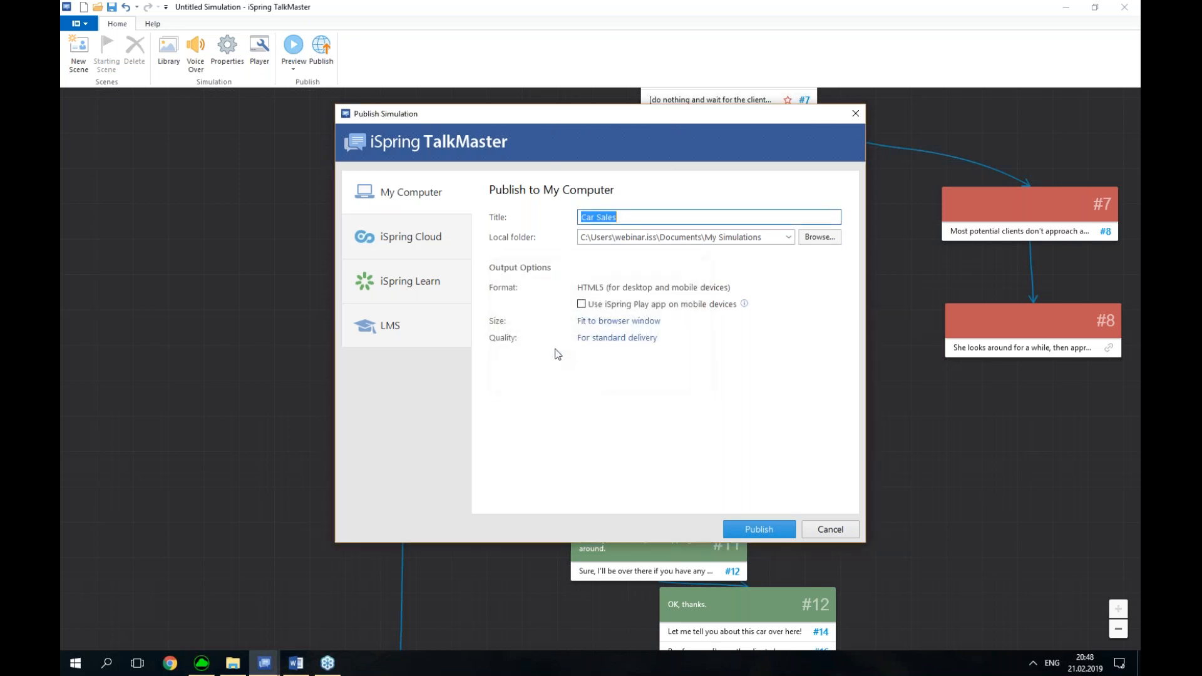
Set the output quality to the preset for high-quality representation and publish the simulation to the local folder
click(617, 338)
click(547, 253)
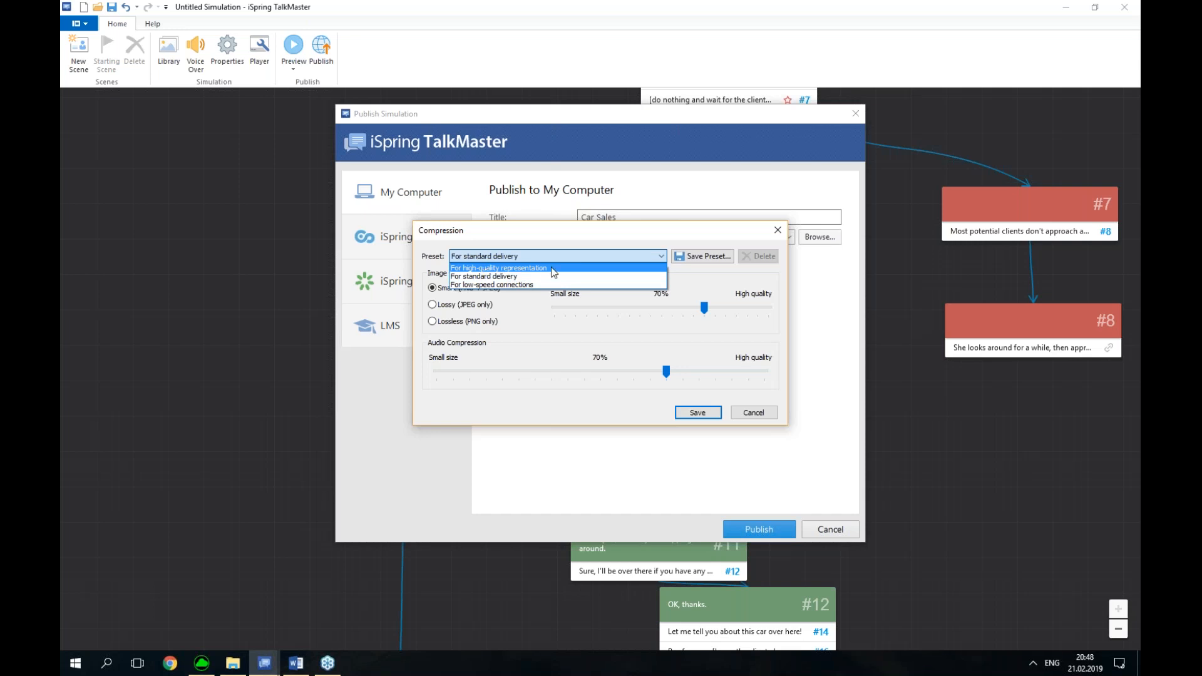
click(539, 268)
click(696, 412)
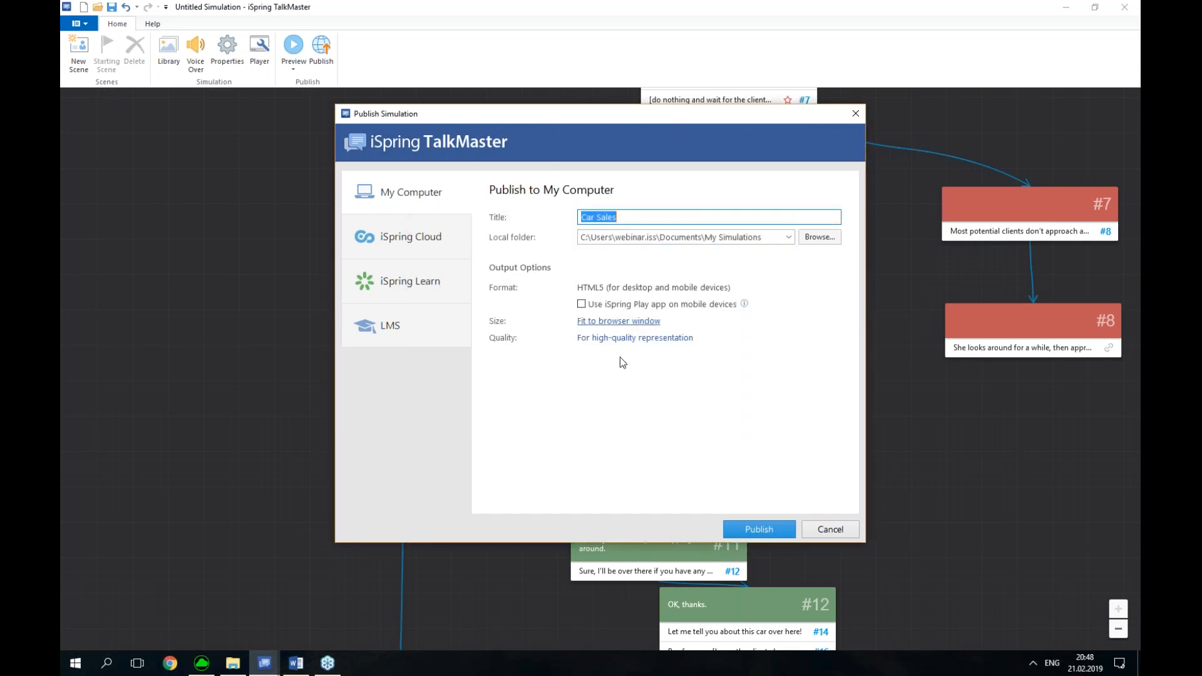
click(752, 530)
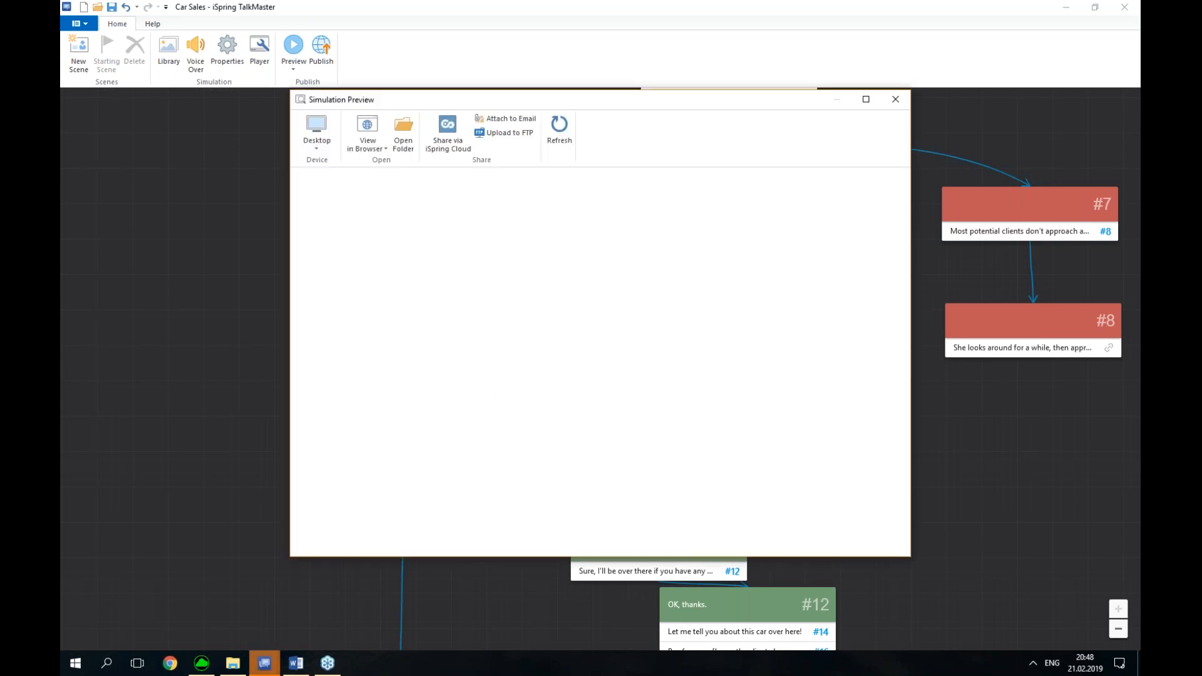
View the published simulation in Google Chrome, choosing the reply to wait a couple of minutes and continuing past the feedback message
drag(652, 106, 759, 112)
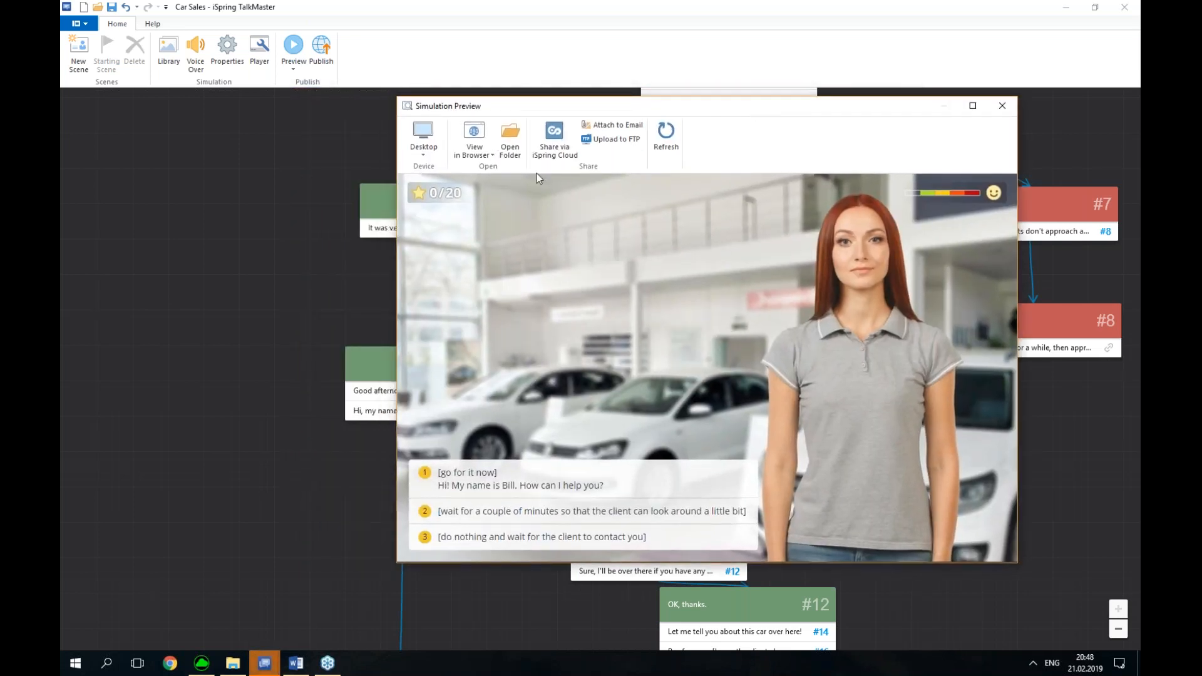
click(471, 157)
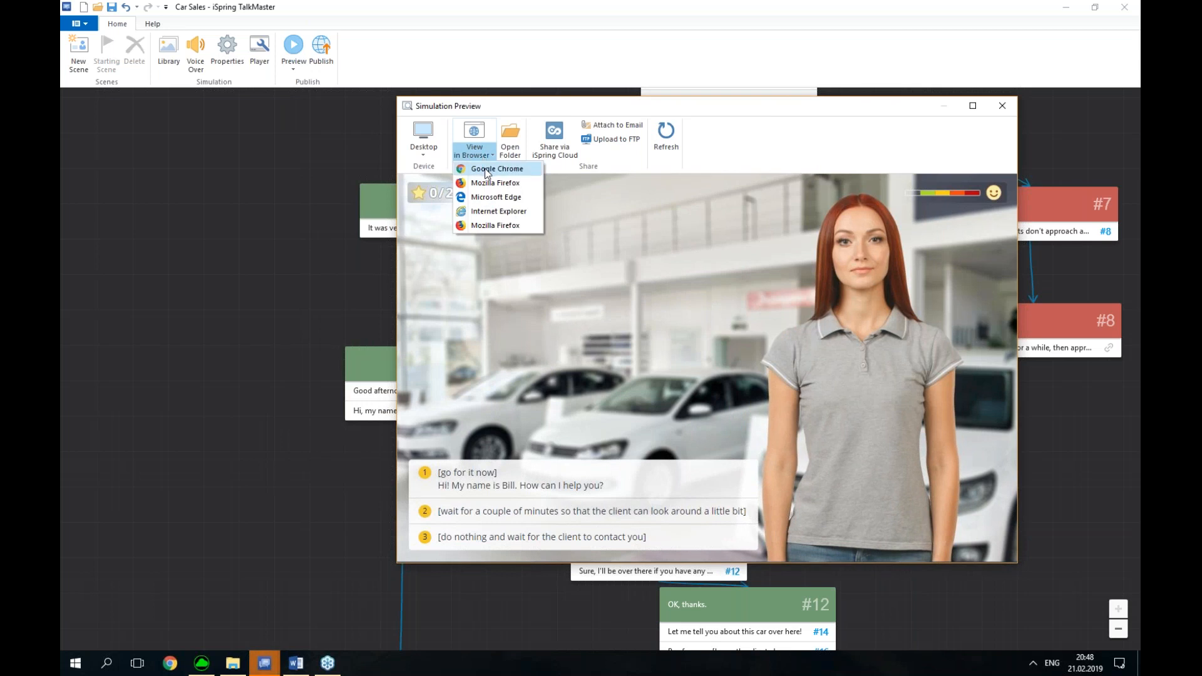
click(488, 171)
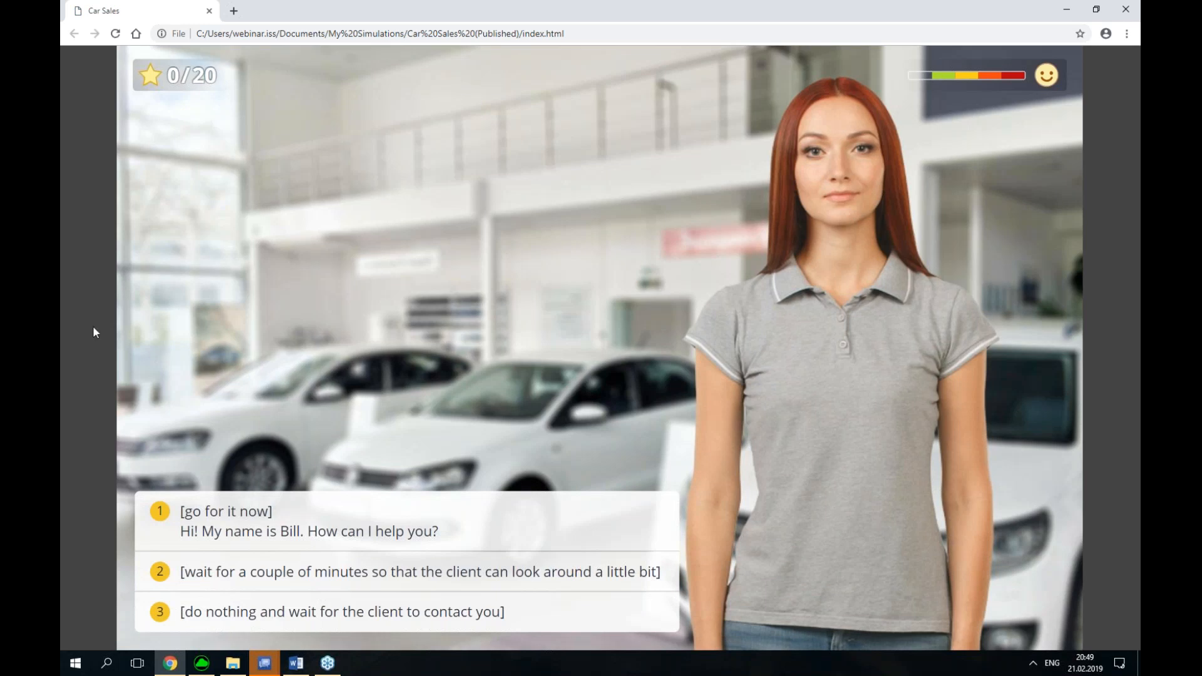
click(337, 570)
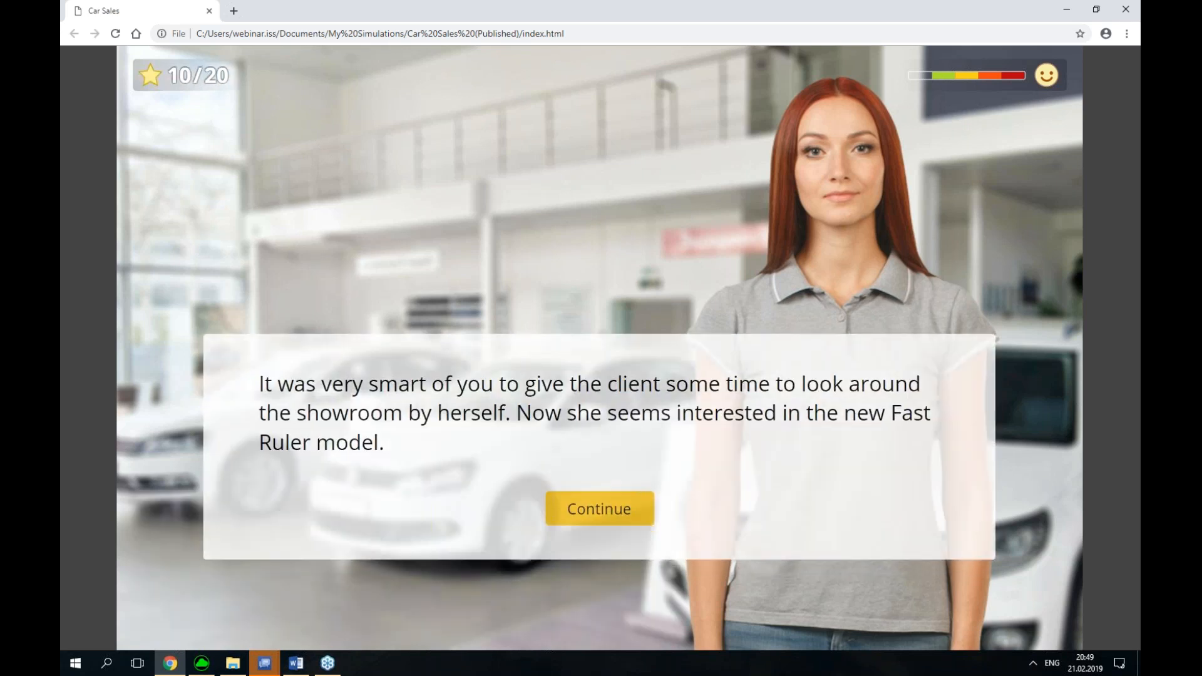
click(600, 508)
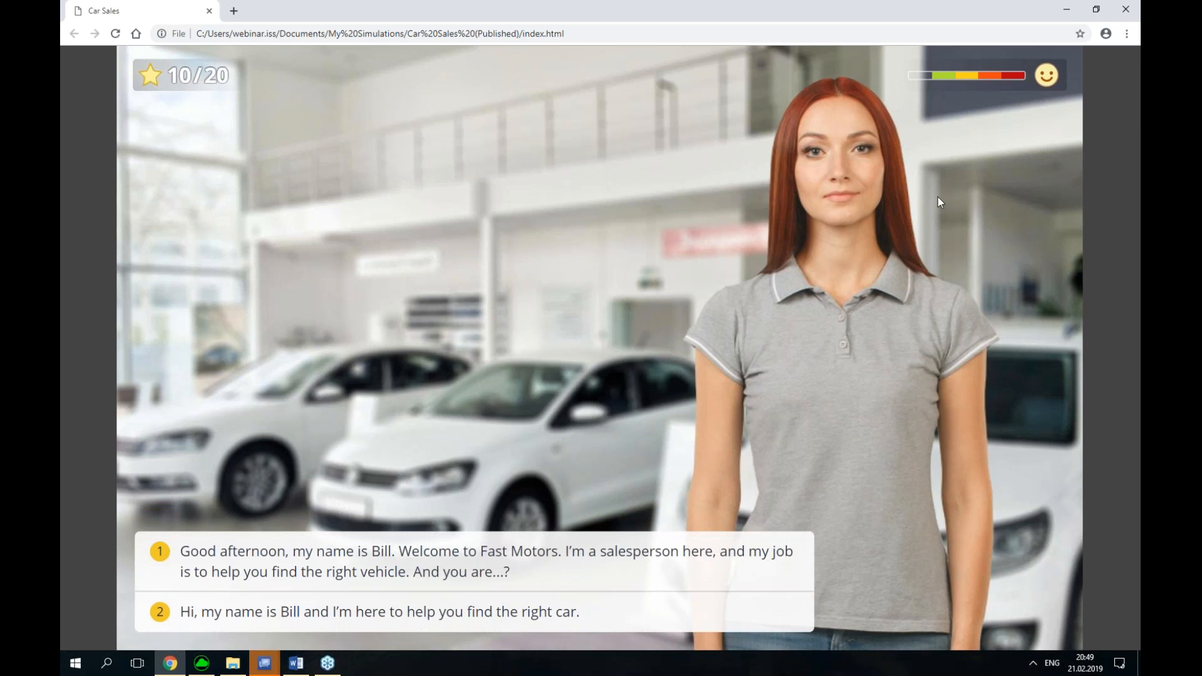
Shrink the browser window to check how the simulation scales, and close both the browser and the published preview
click(1096, 14)
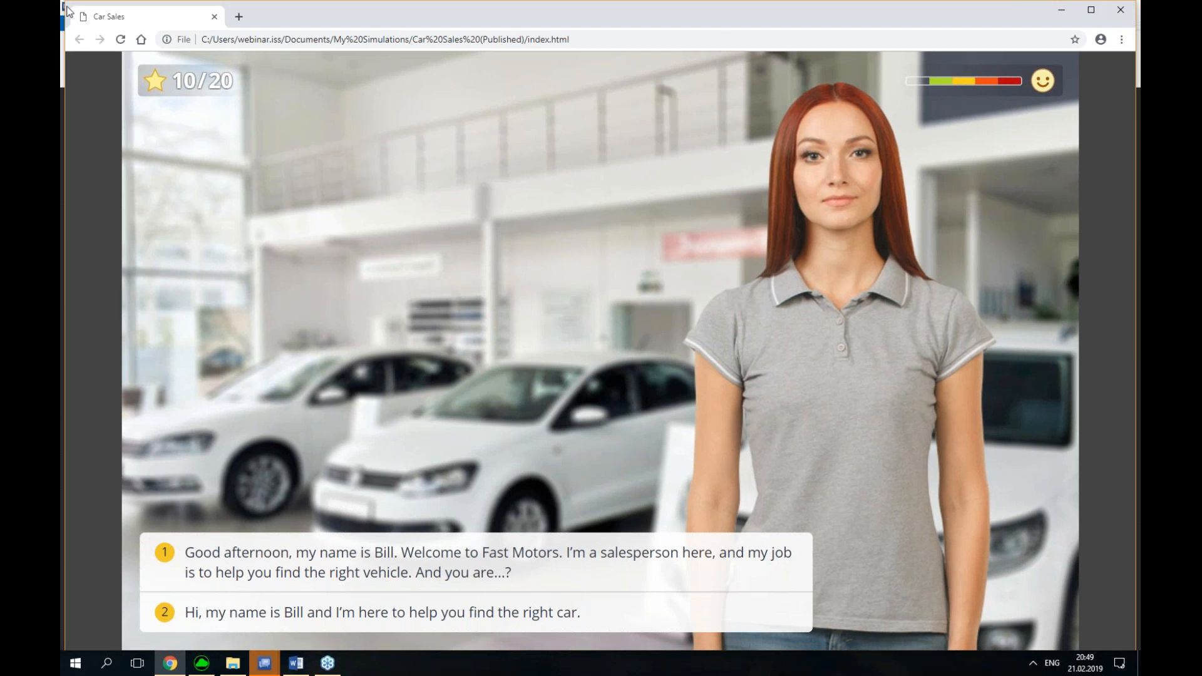
drag(433, 200, 534, 221)
drag(770, 235, 666, 160)
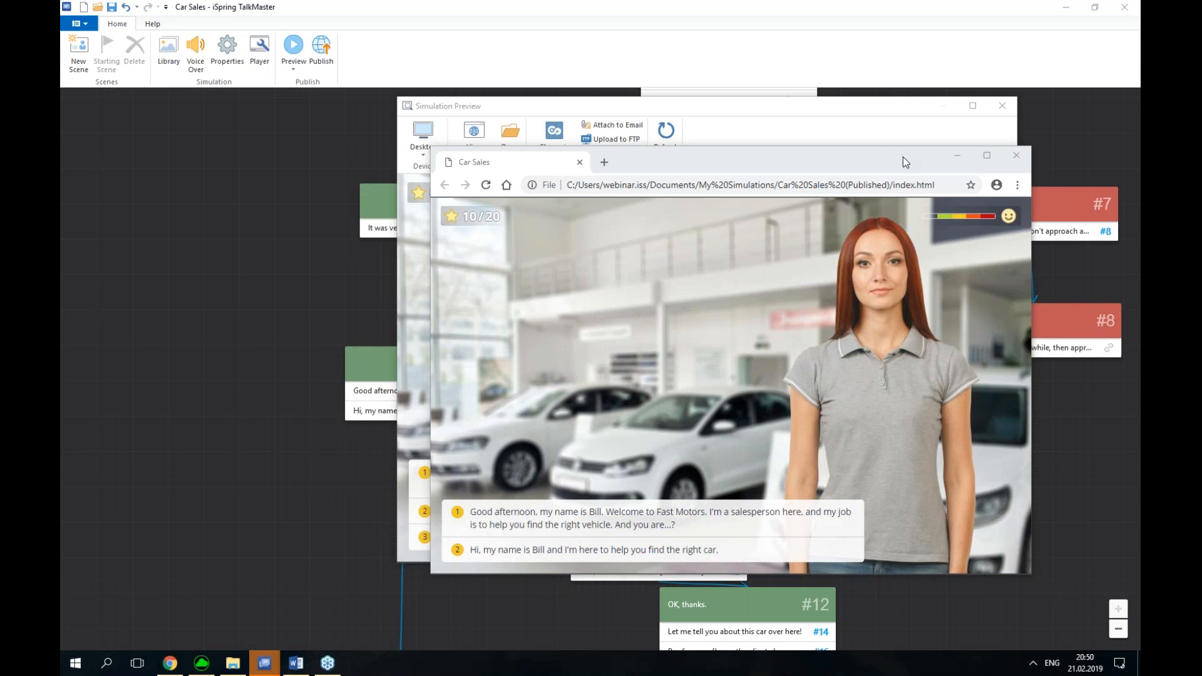
click(1016, 155)
click(1002, 106)
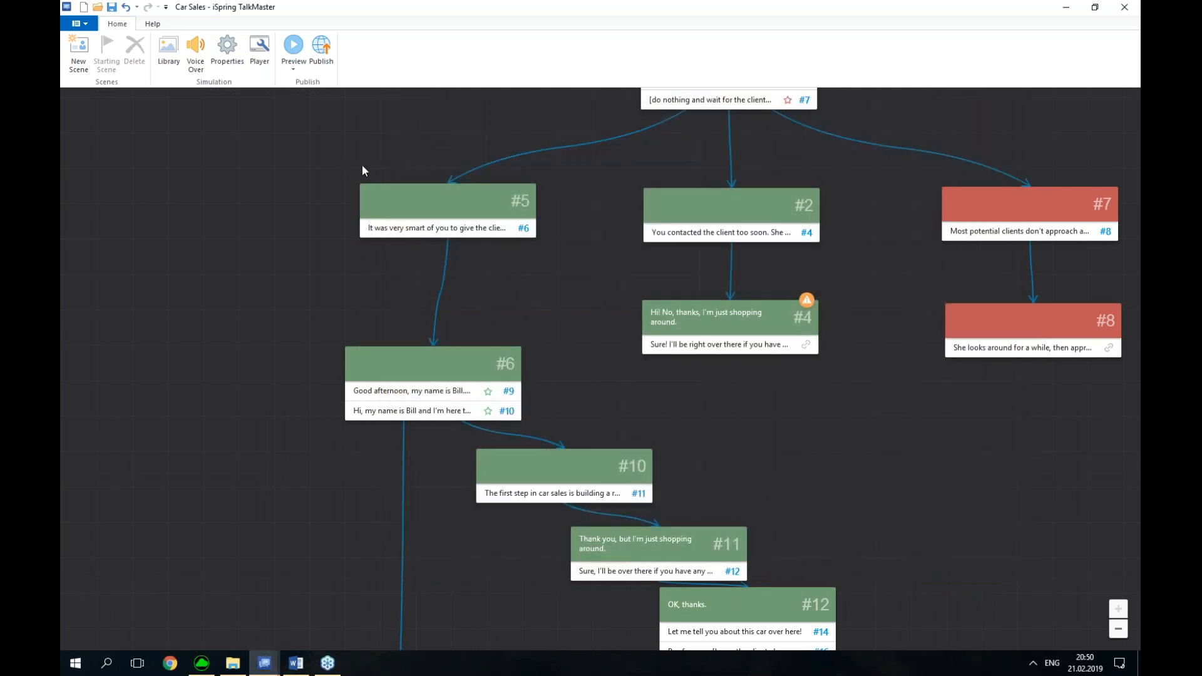
Return to the starting scene on the map, check the preview choices, preview the simulation and close the preview
drag(457, 179, 377, 382)
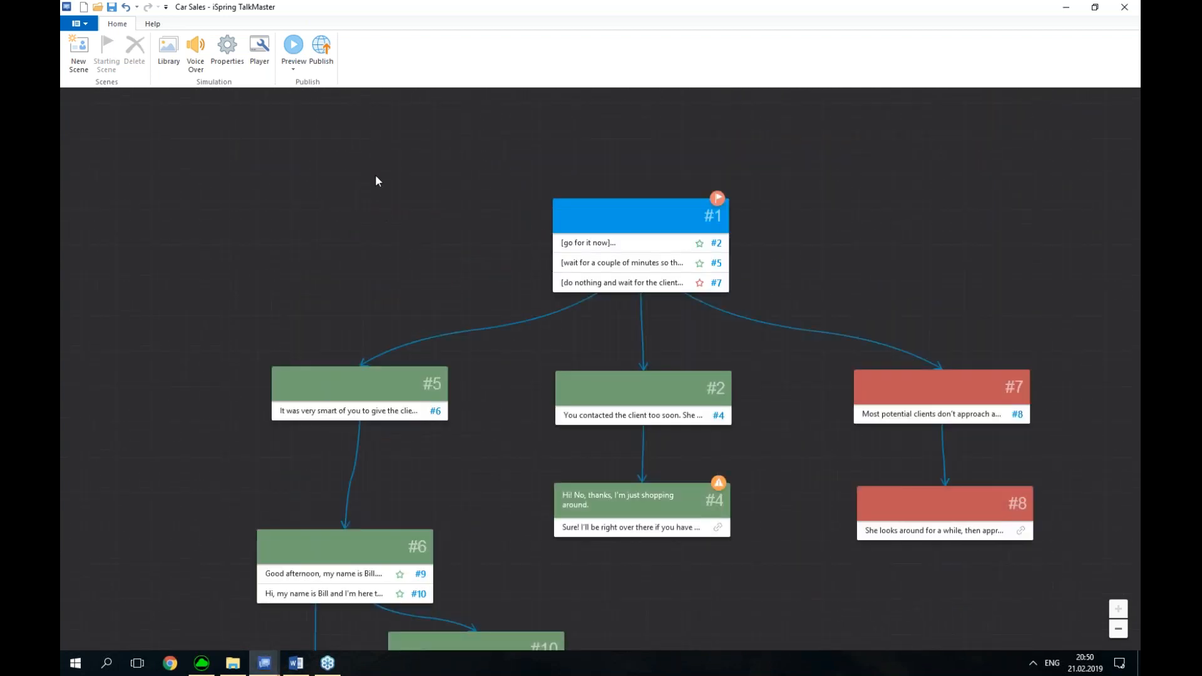
click(293, 69)
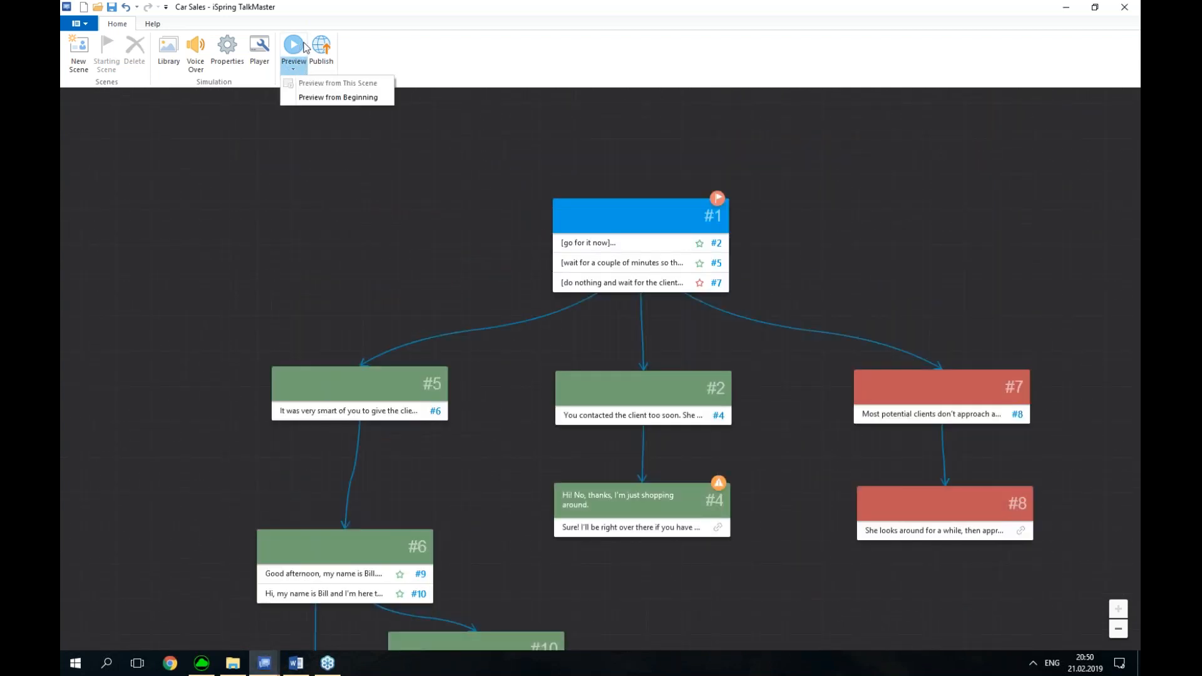
click(370, 40)
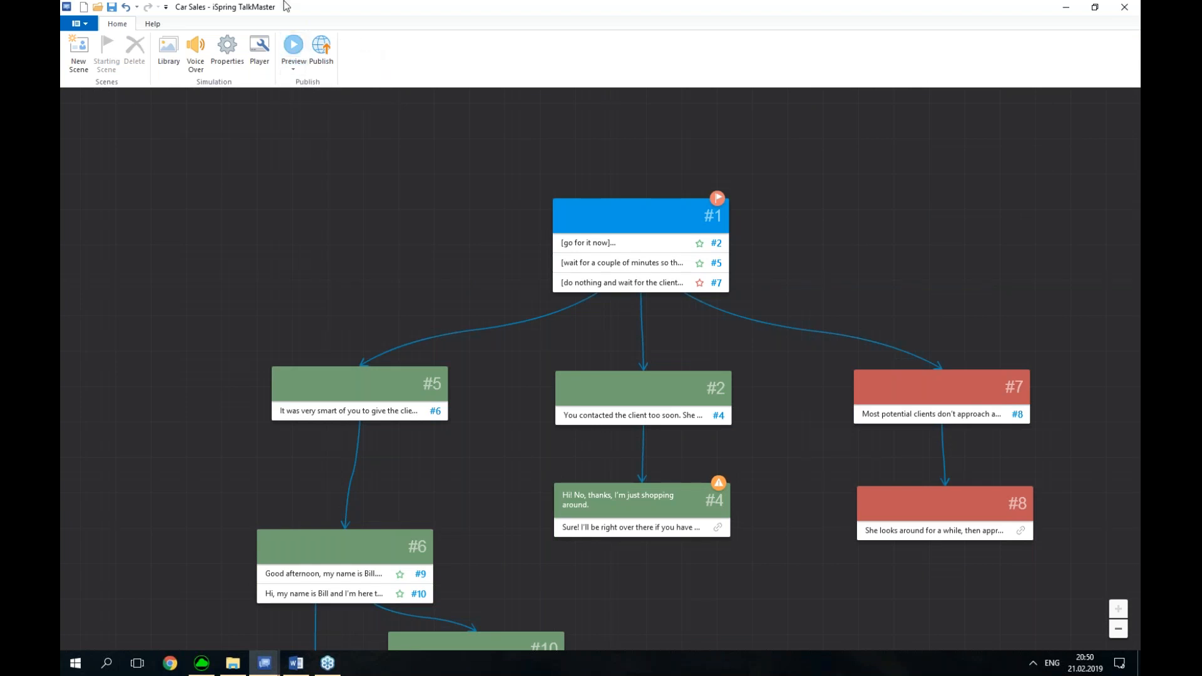
click(300, 71)
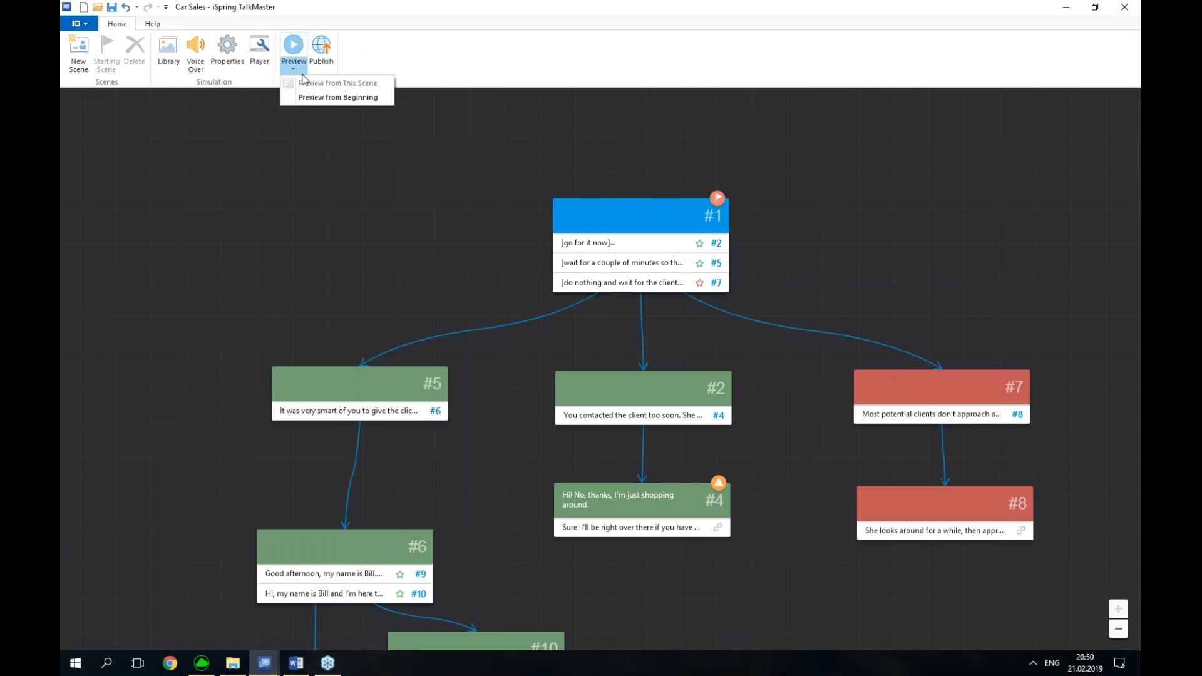
click(306, 52)
click(288, 57)
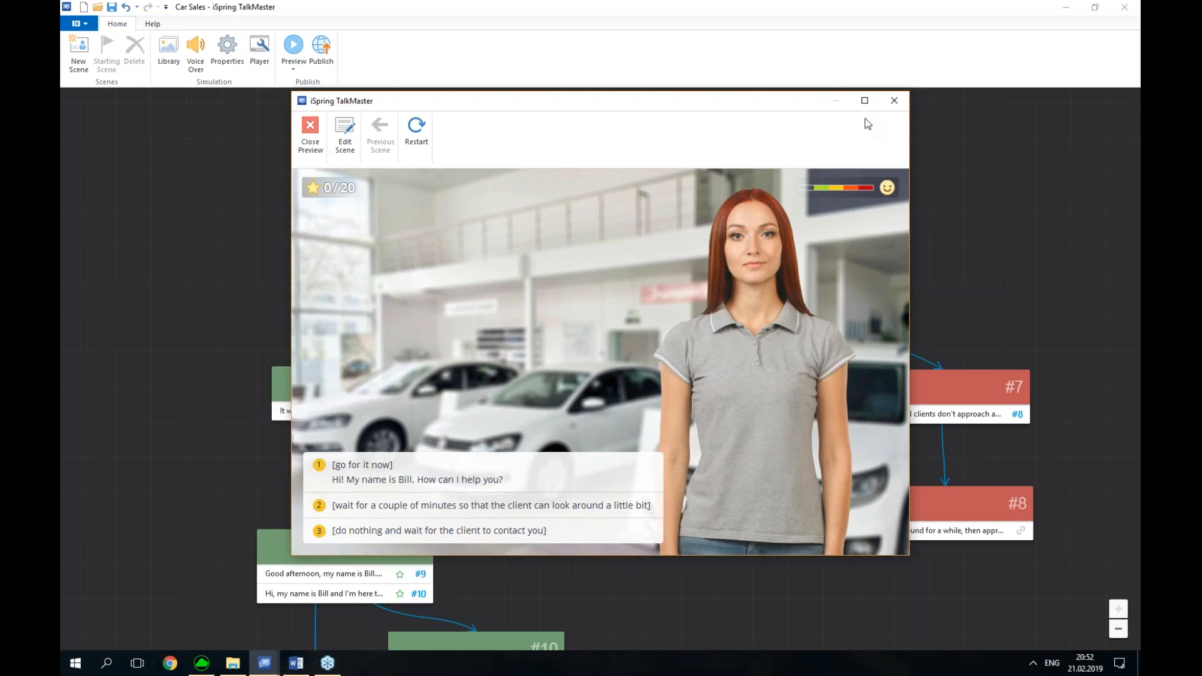
click(1132, 43)
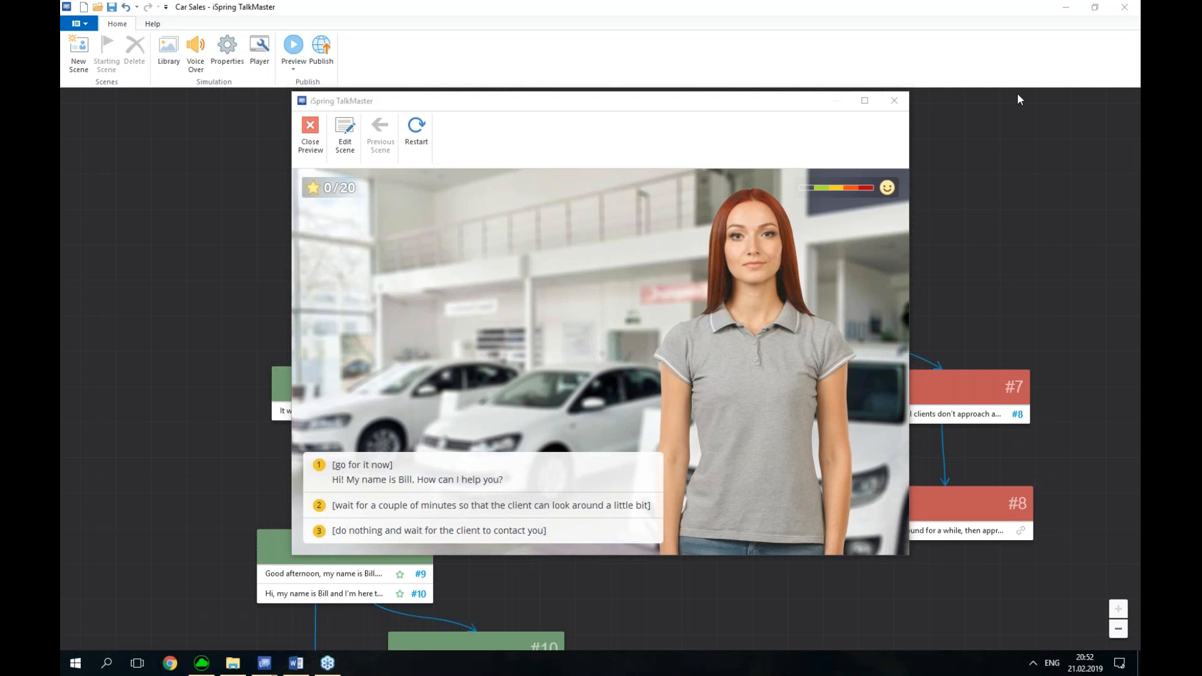
click(894, 100)
Reopen the publishing options for My Computer and enable the iSpring Play app on mobile devices
click(316, 50)
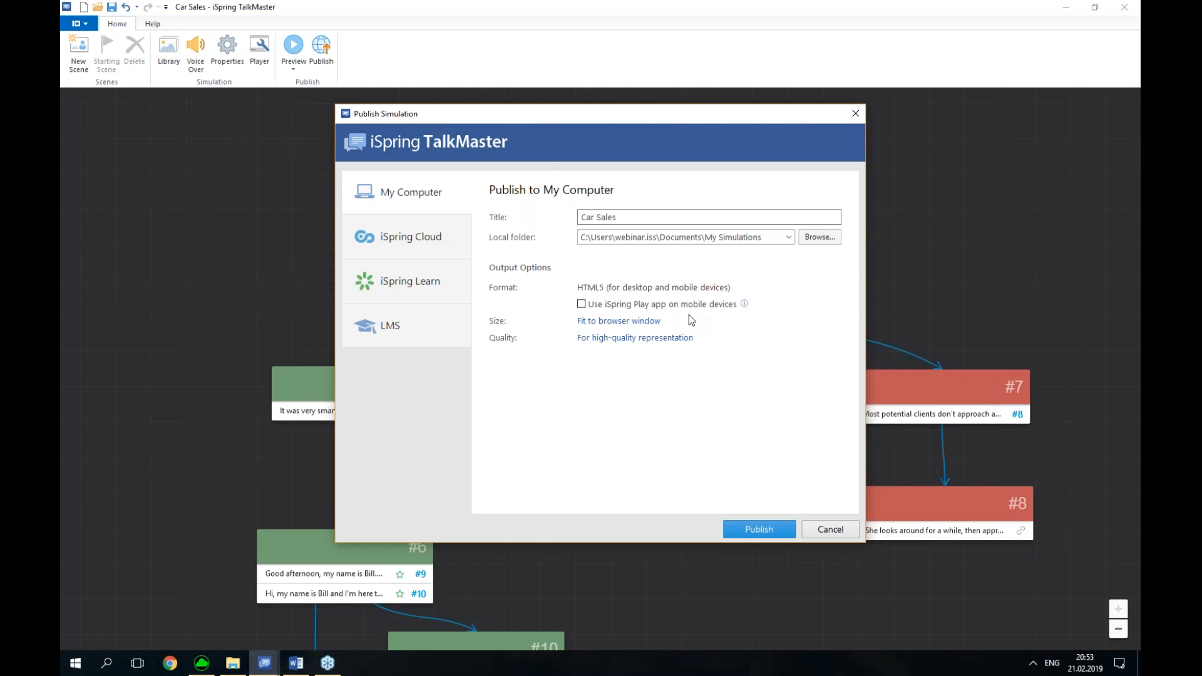
click(582, 304)
Open Script.doc from the Resource files folder and examine the first scenes' texts, links, audio file names and emotions
click(232, 663)
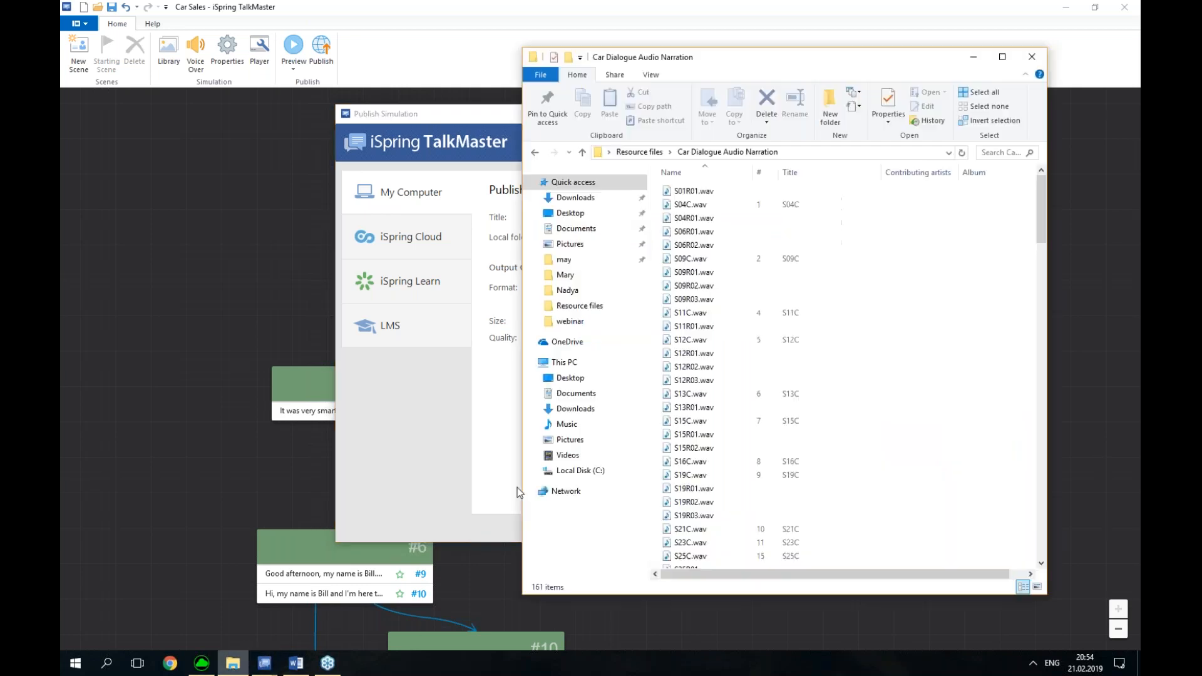
key(alt+Left)
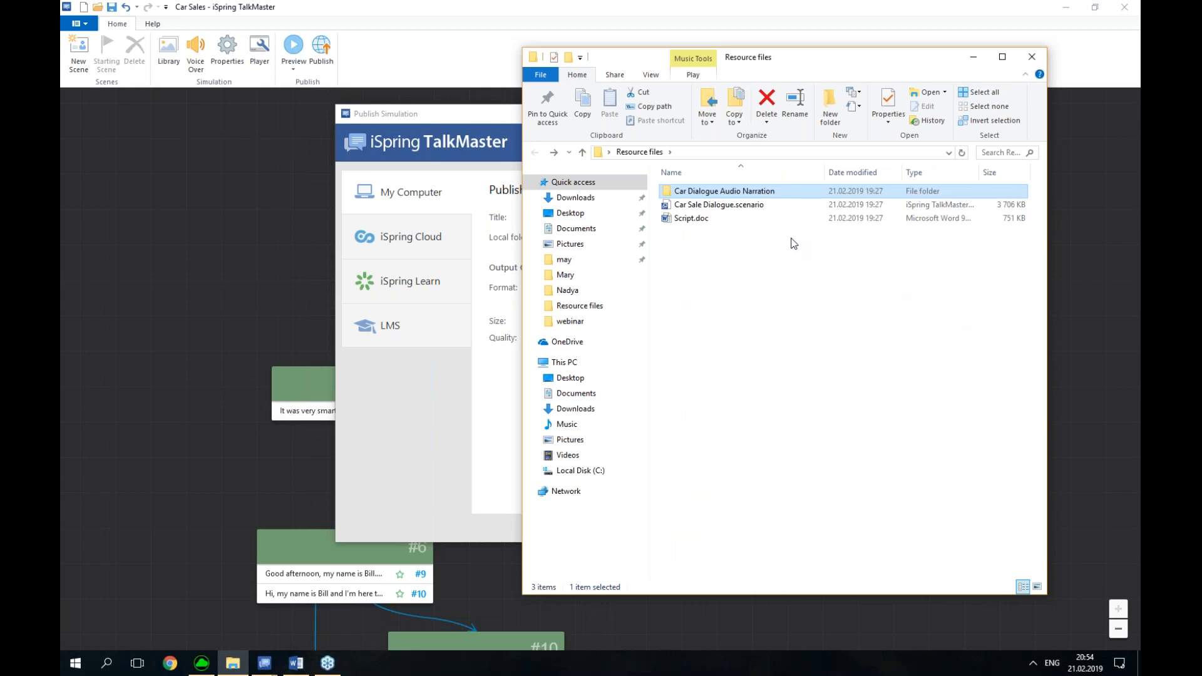
double_click(682, 219)
scroll(683, 219, up, 20)
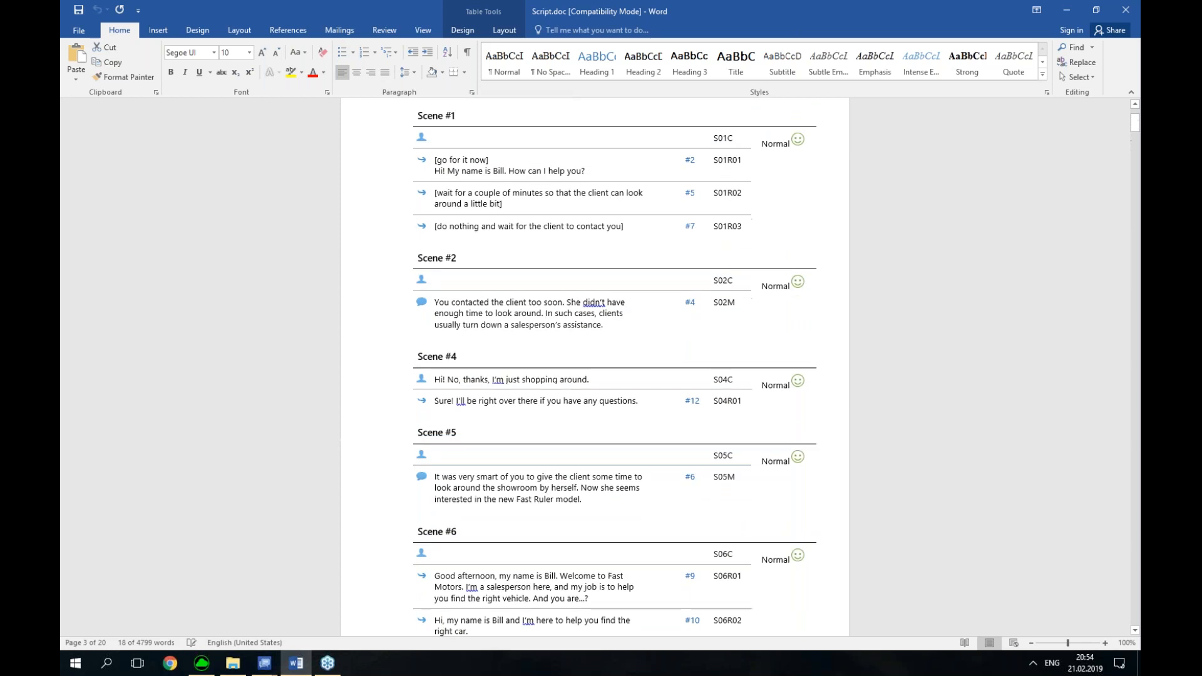
scroll(692, 220, up, 3)
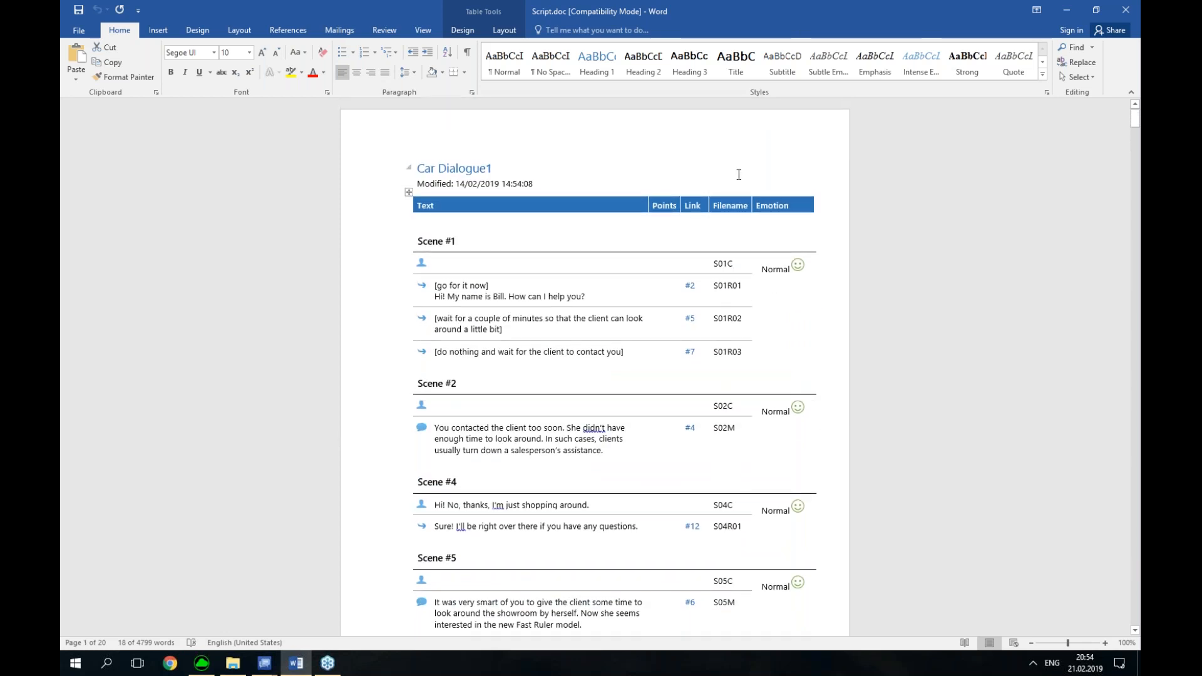
scroll(739, 174, down, 3)
scroll(739, 174, up, 3)
scroll(738, 174, down, 2)
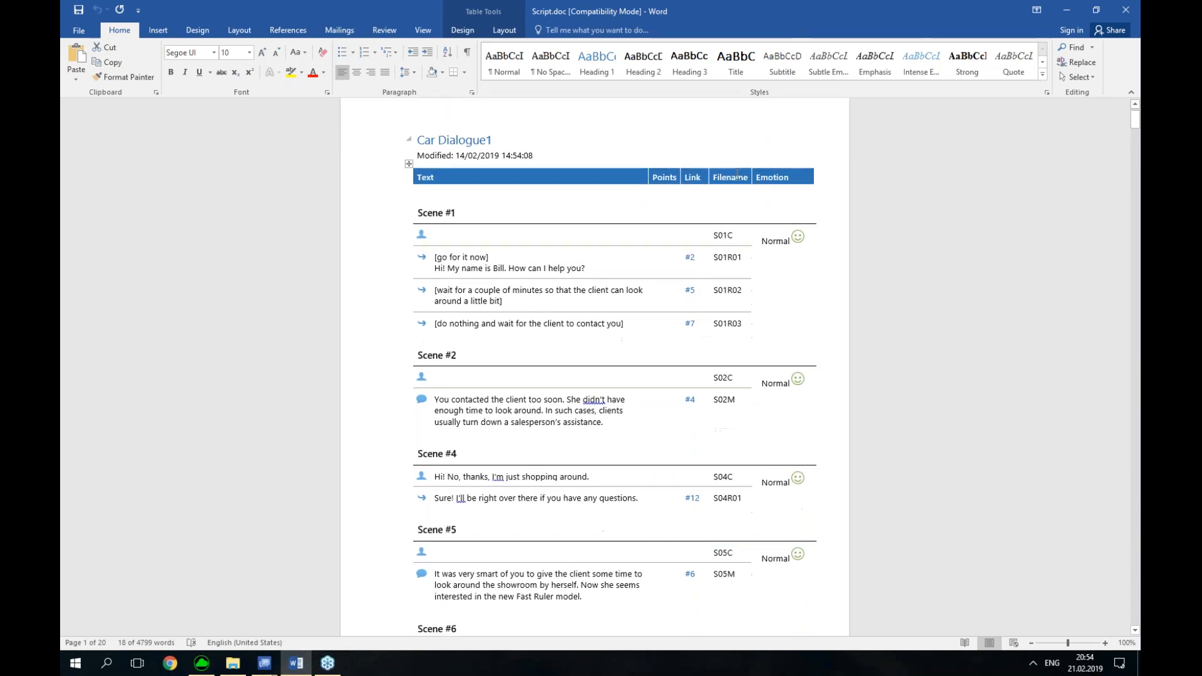
scroll(647, 206, up, 2)
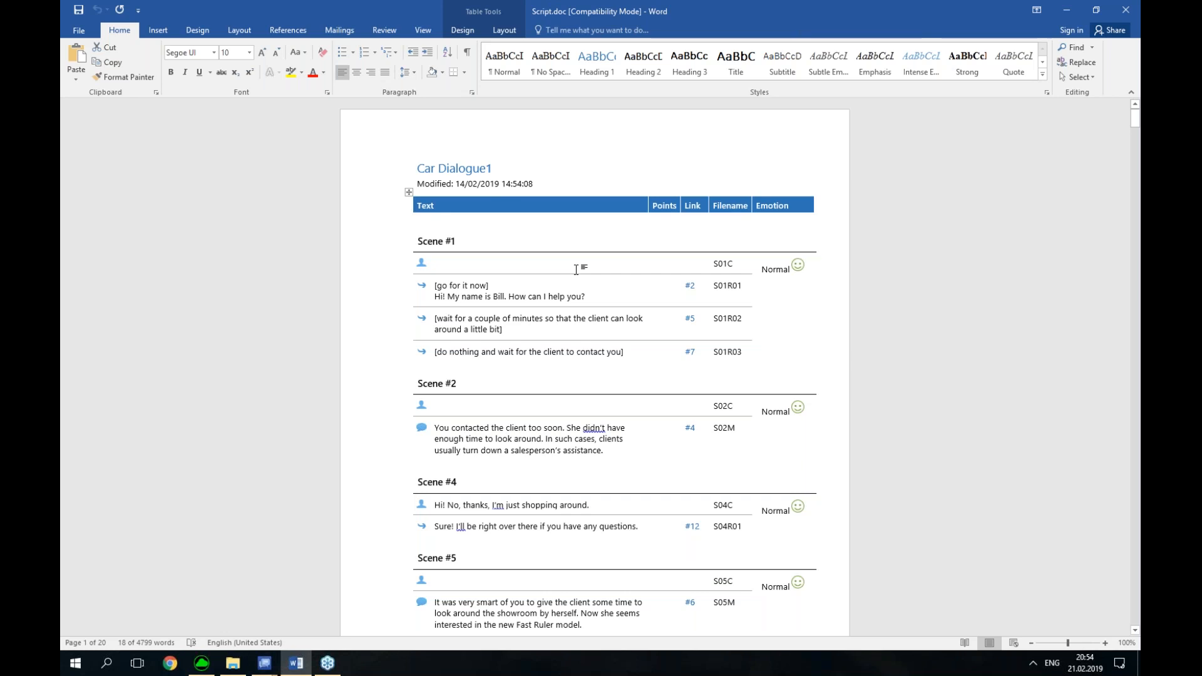
scroll(576, 270, down, 1)
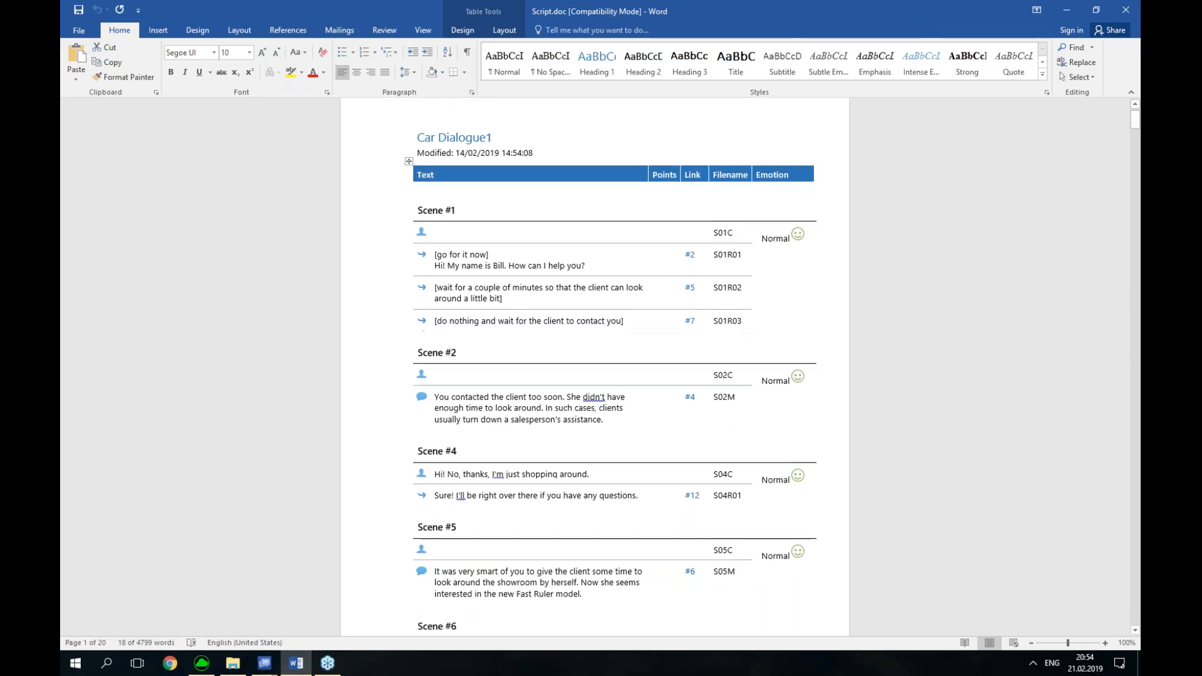